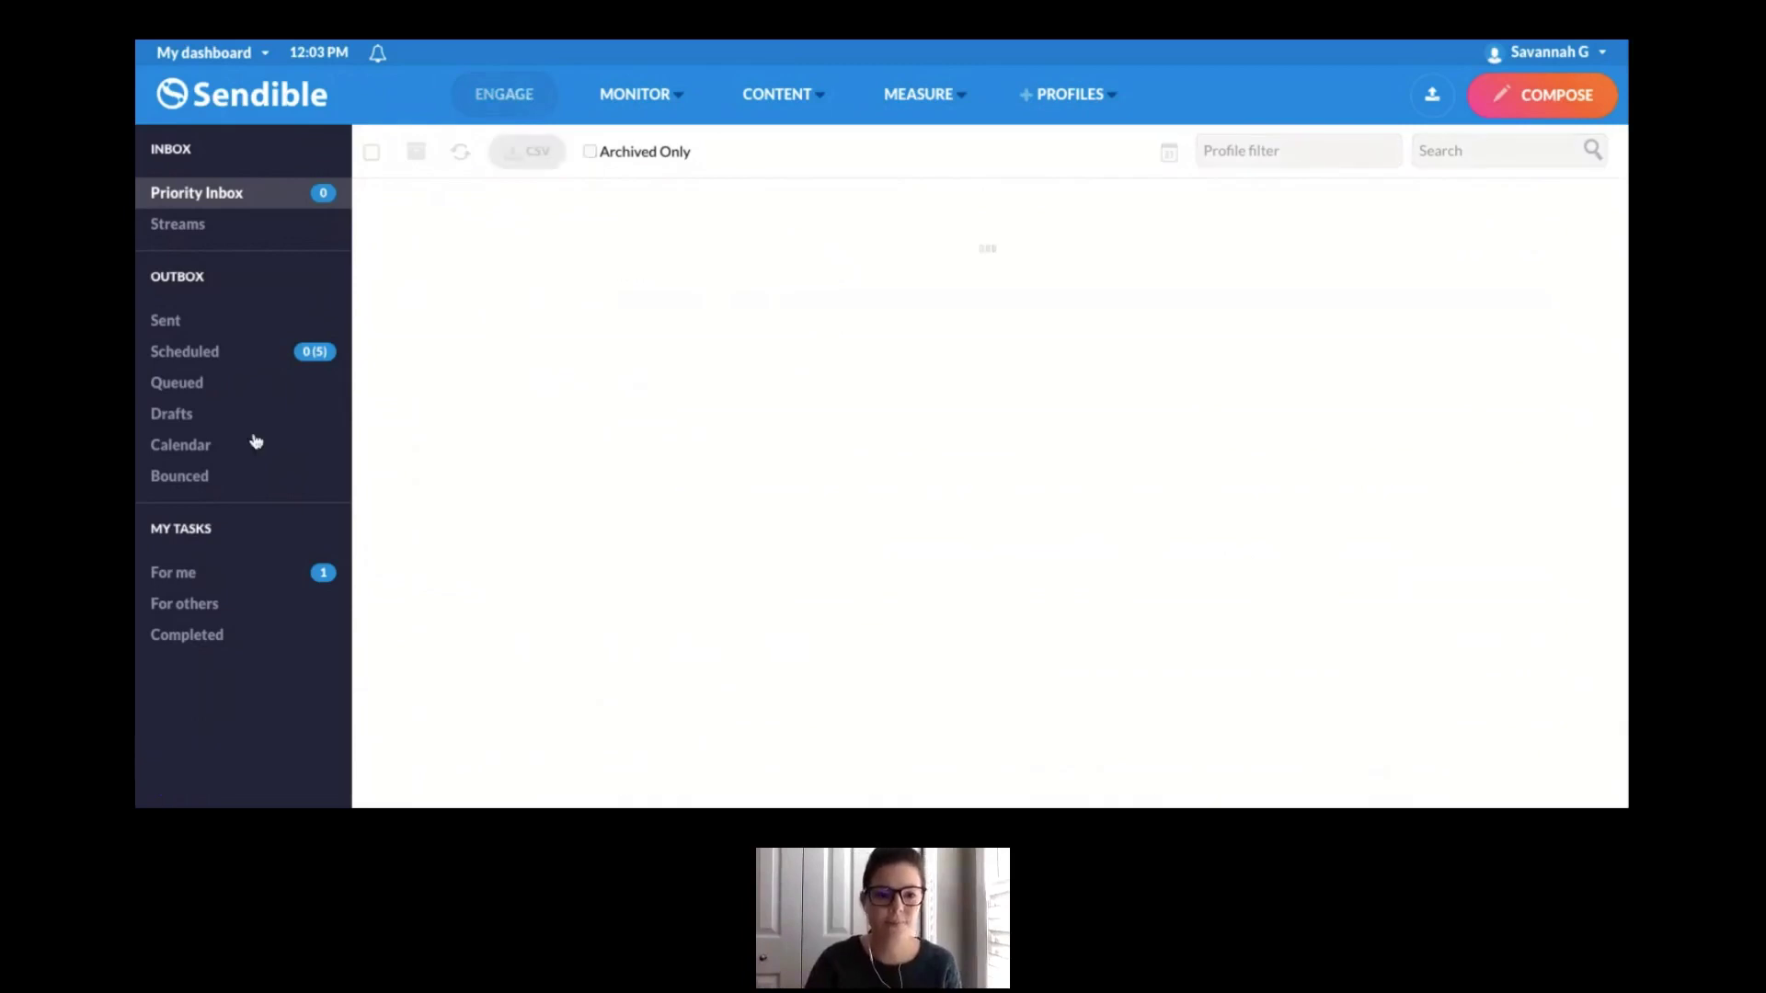
- Open the queued posts and start a new queue named "Staff Spotlight"
left_click(201, 383)
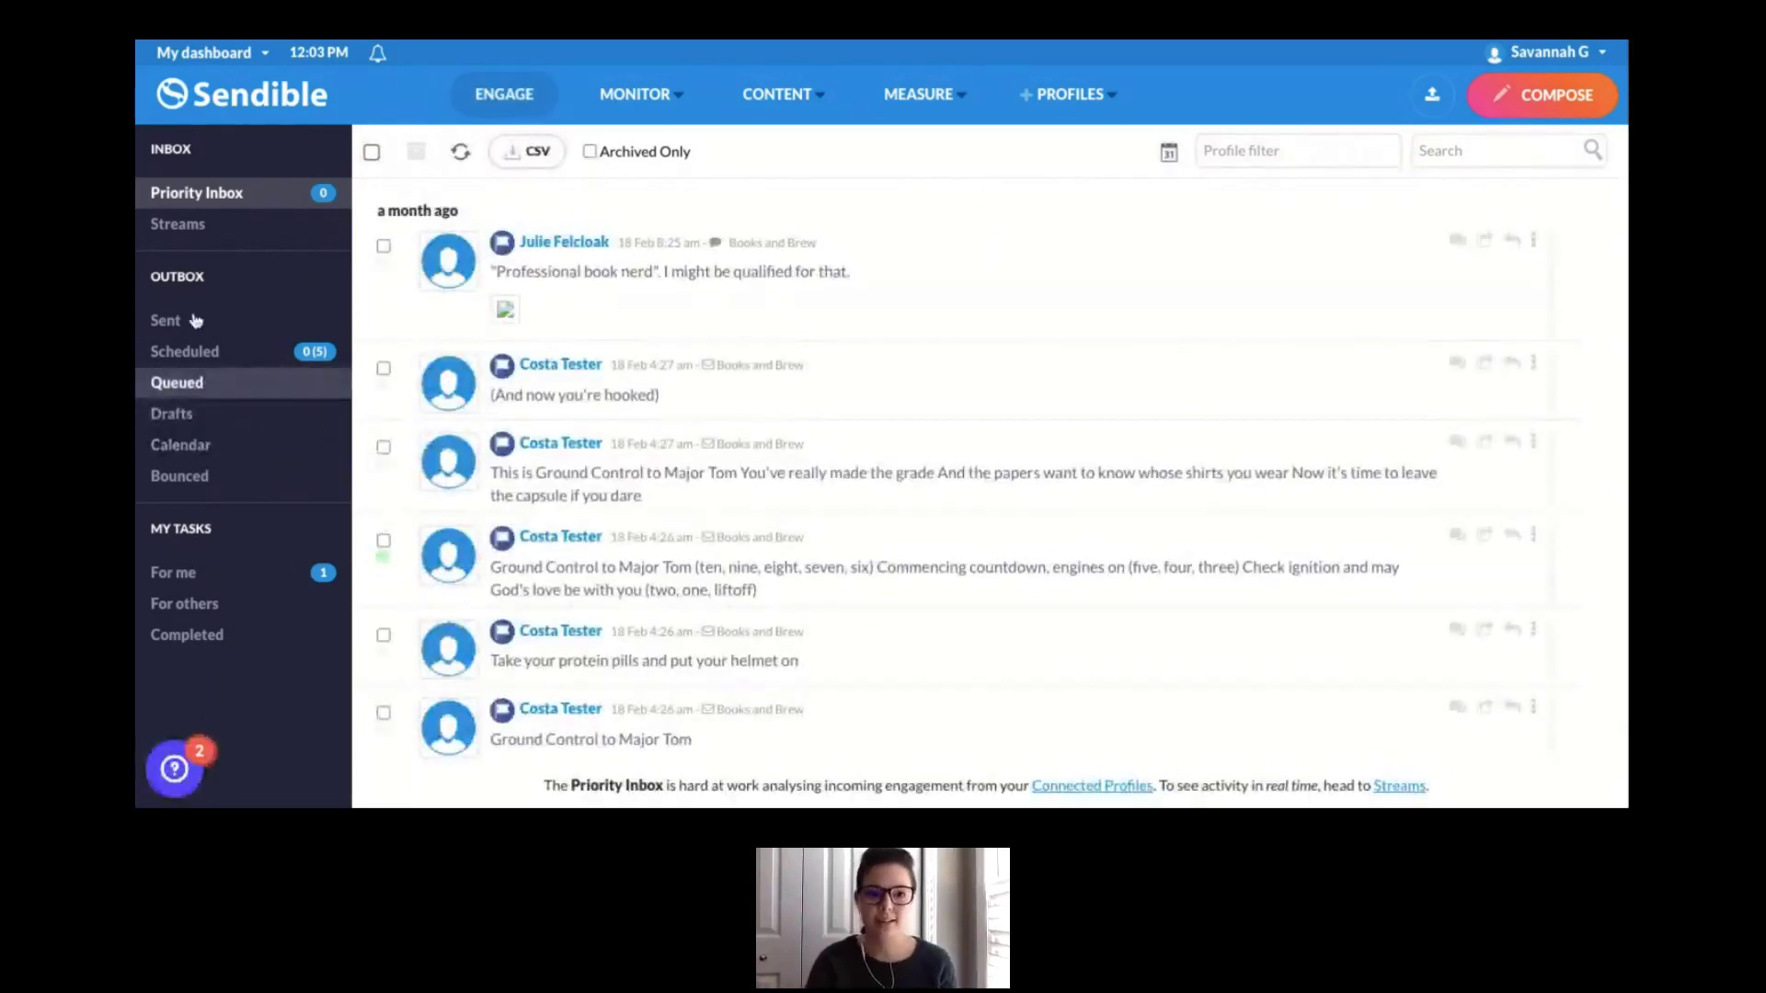
left_click(176, 414)
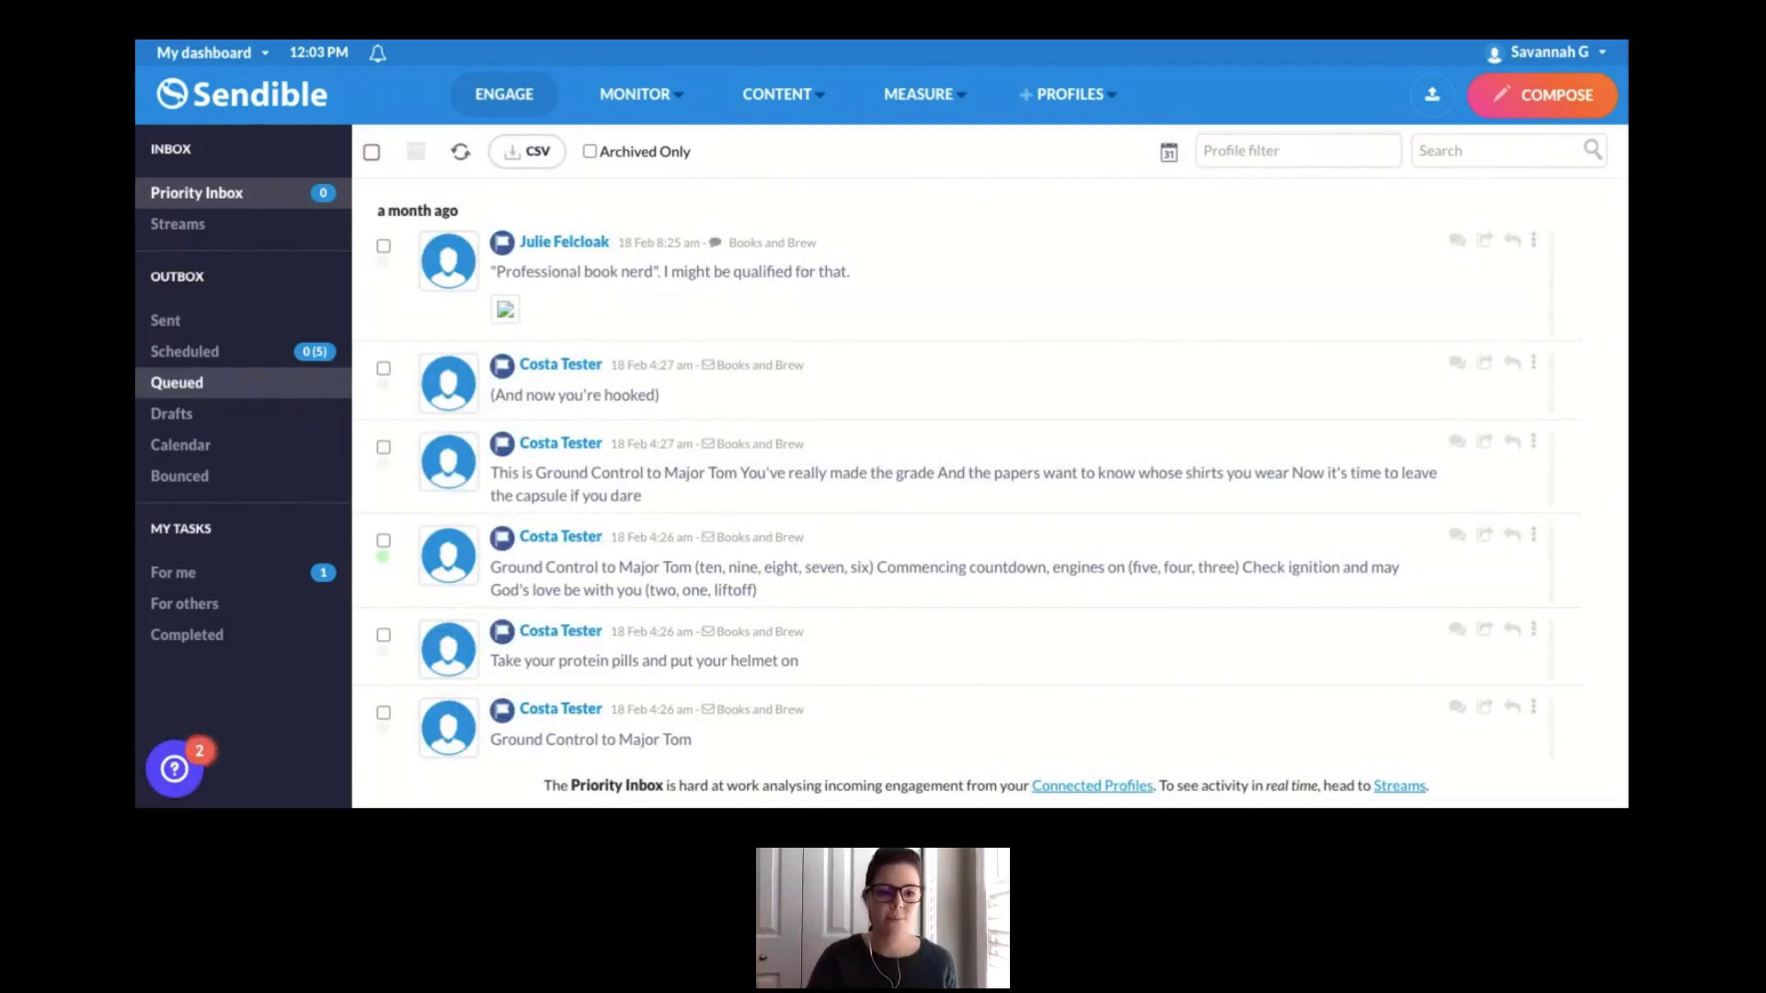
left_click(177, 382)
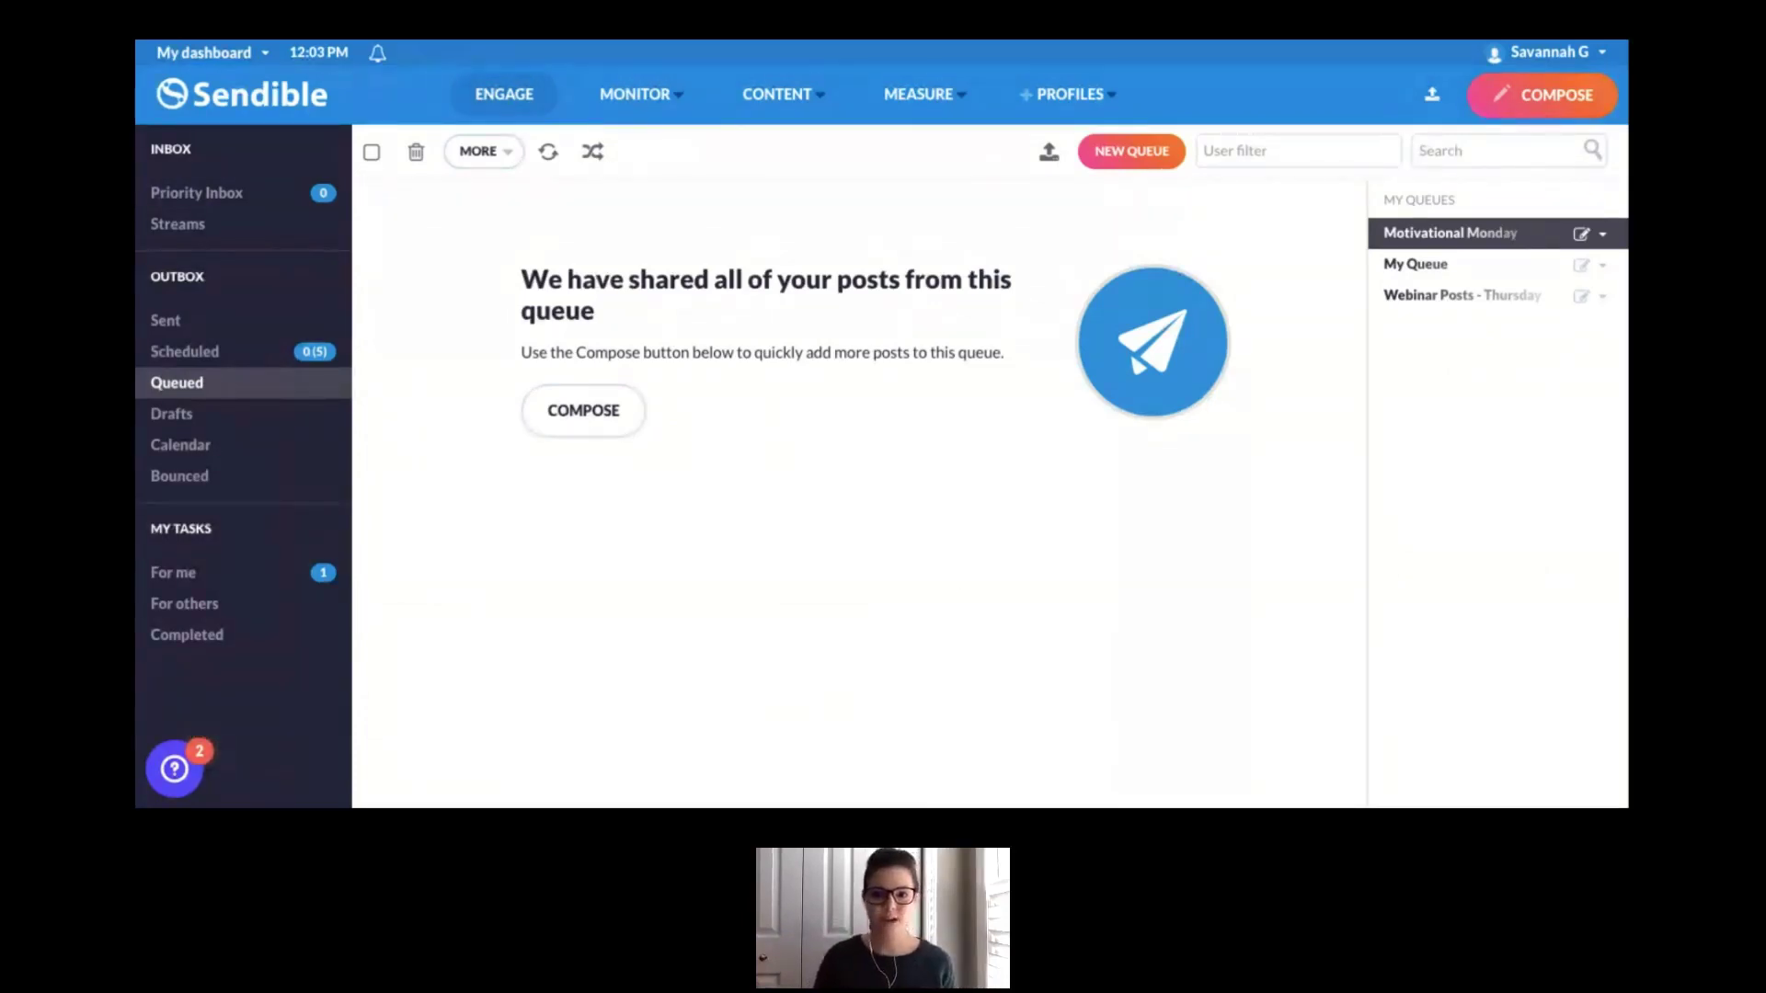
left_click(1132, 153)
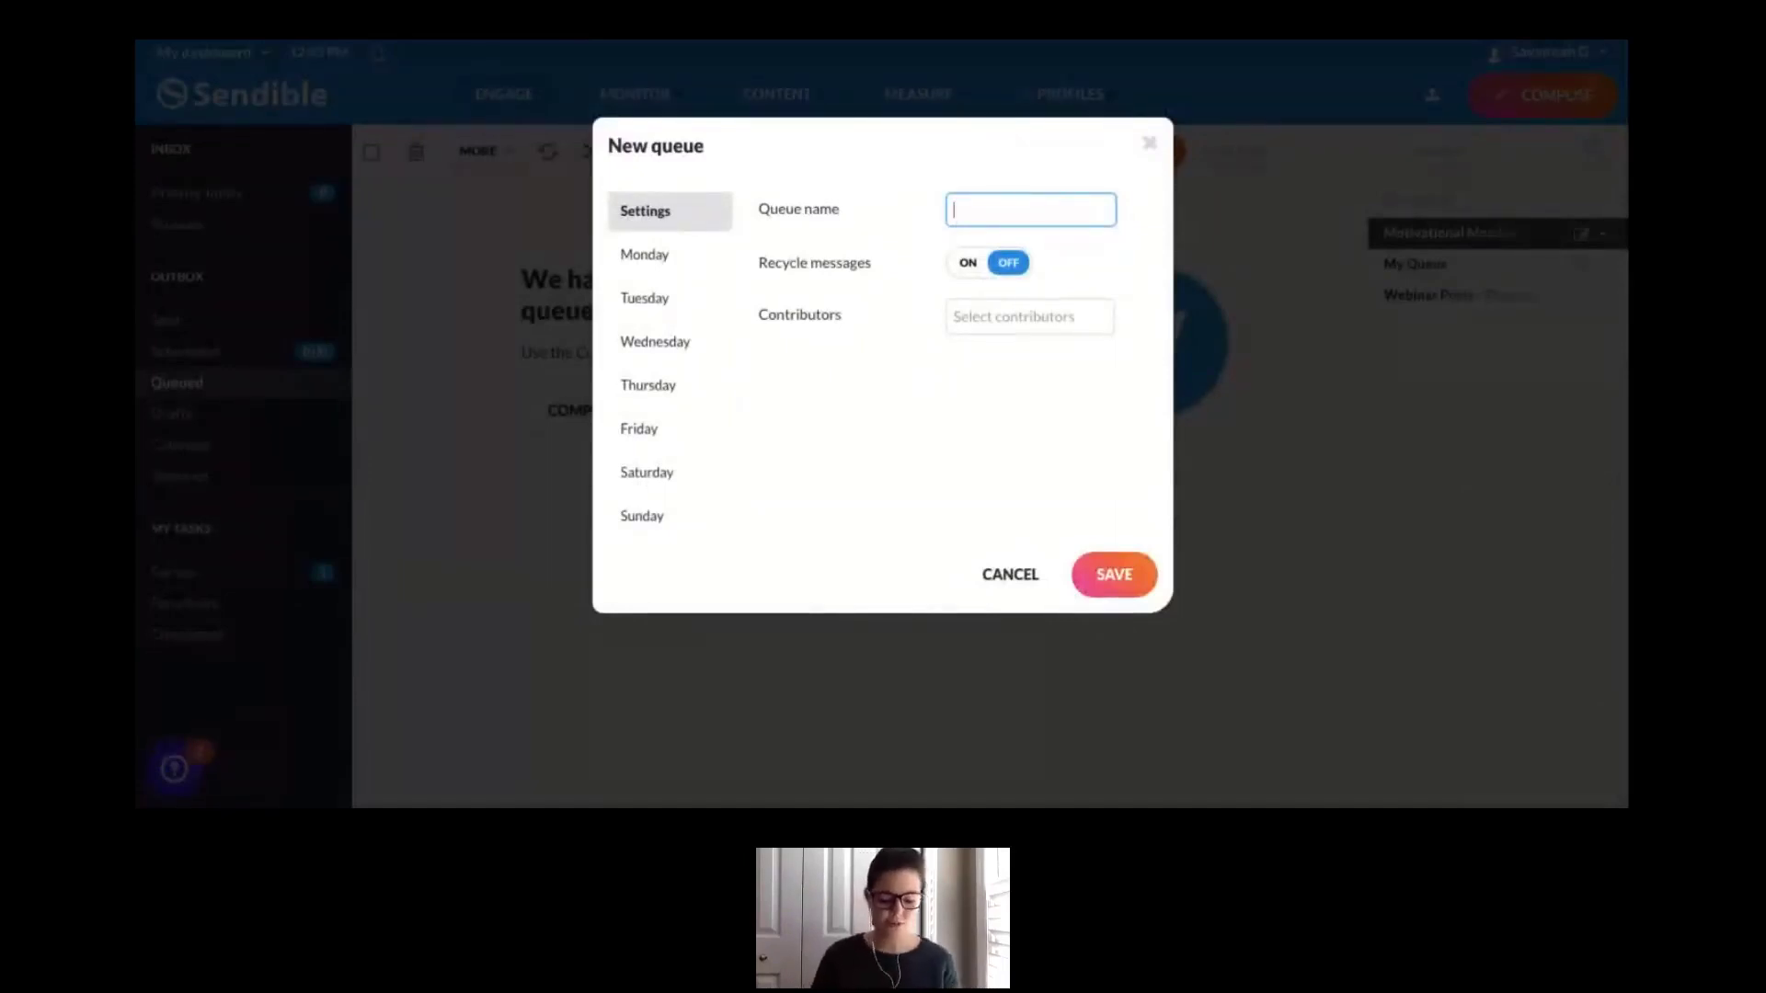
type("Staff S")
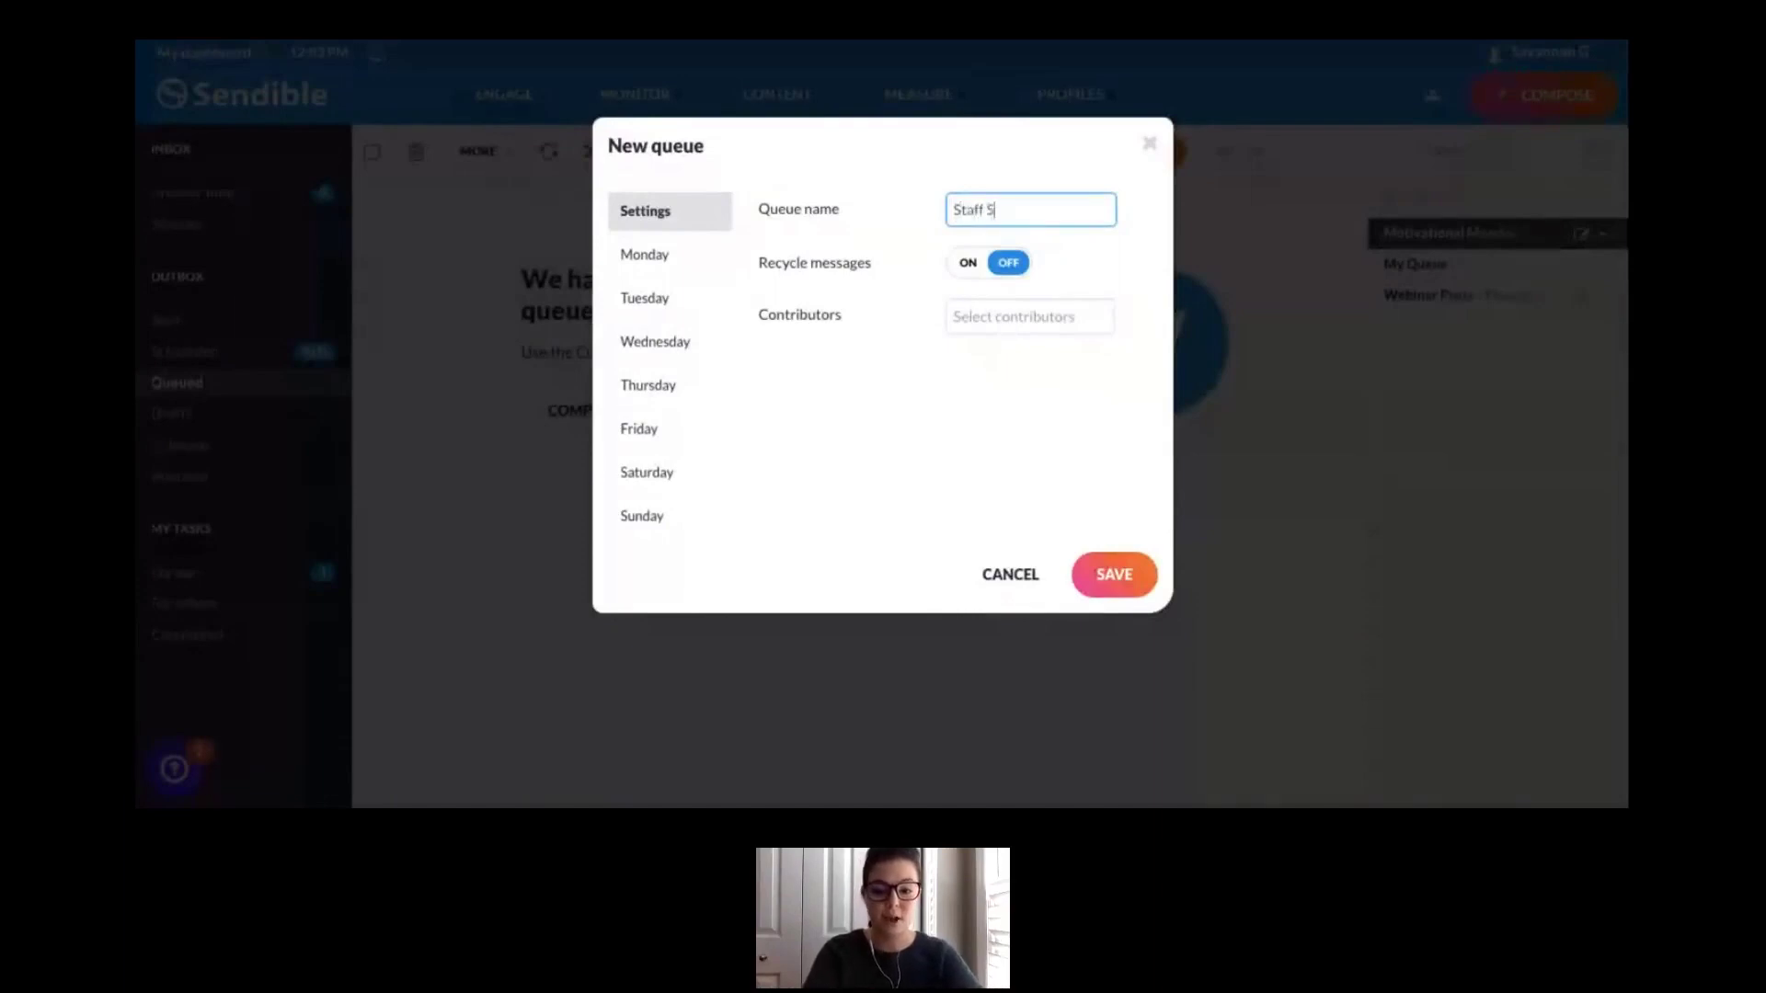
type("potlight")
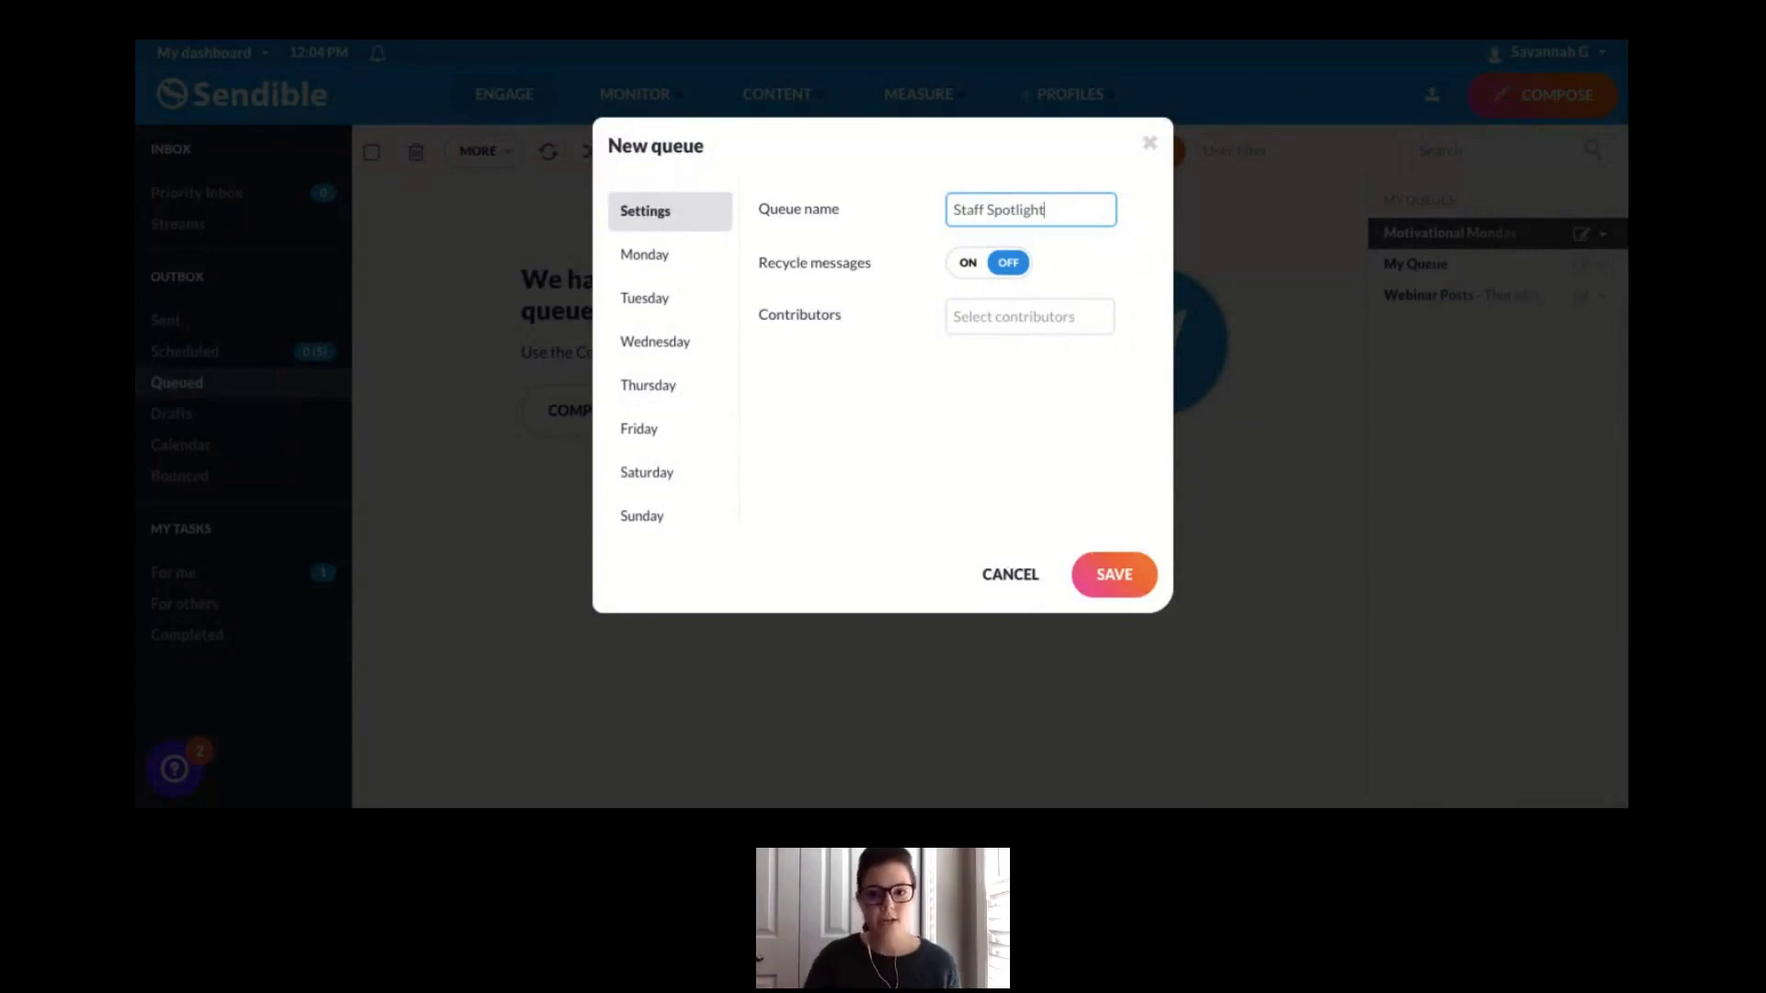
- Try the message recycling setting, return it to off, and add a team member as the queue's contributor
left_click(964, 265)
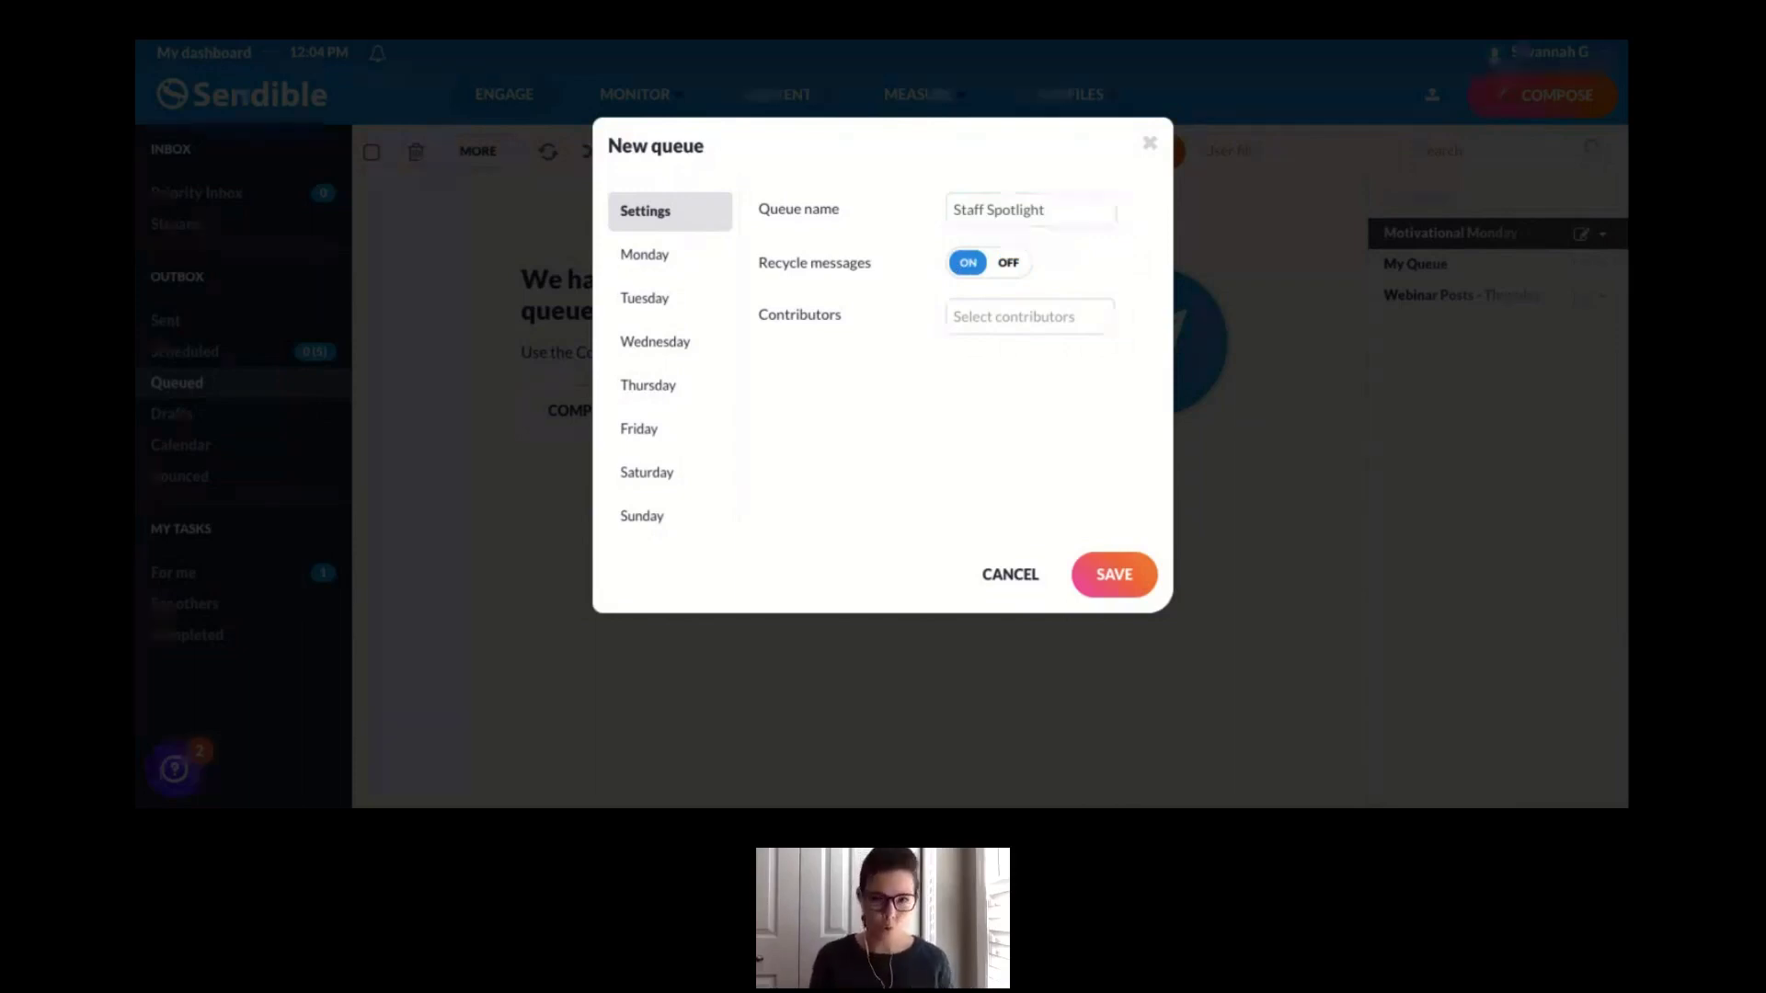
left_click(1008, 264)
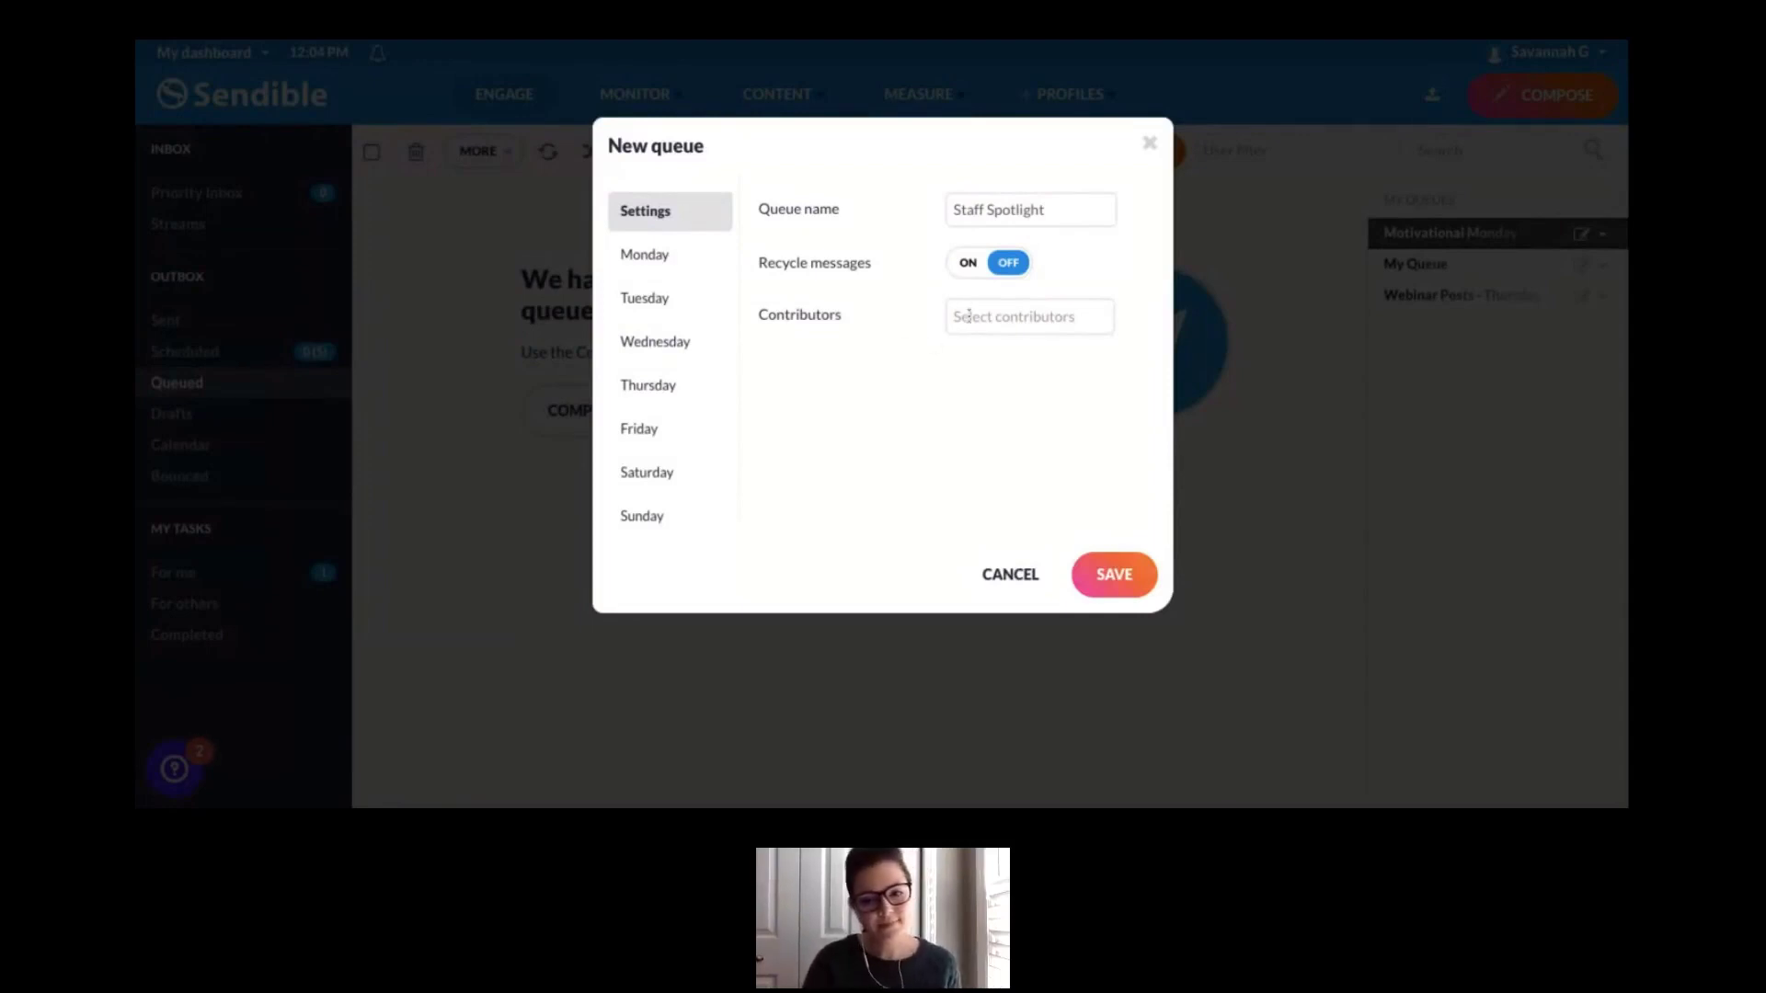
left_click(1008, 315)
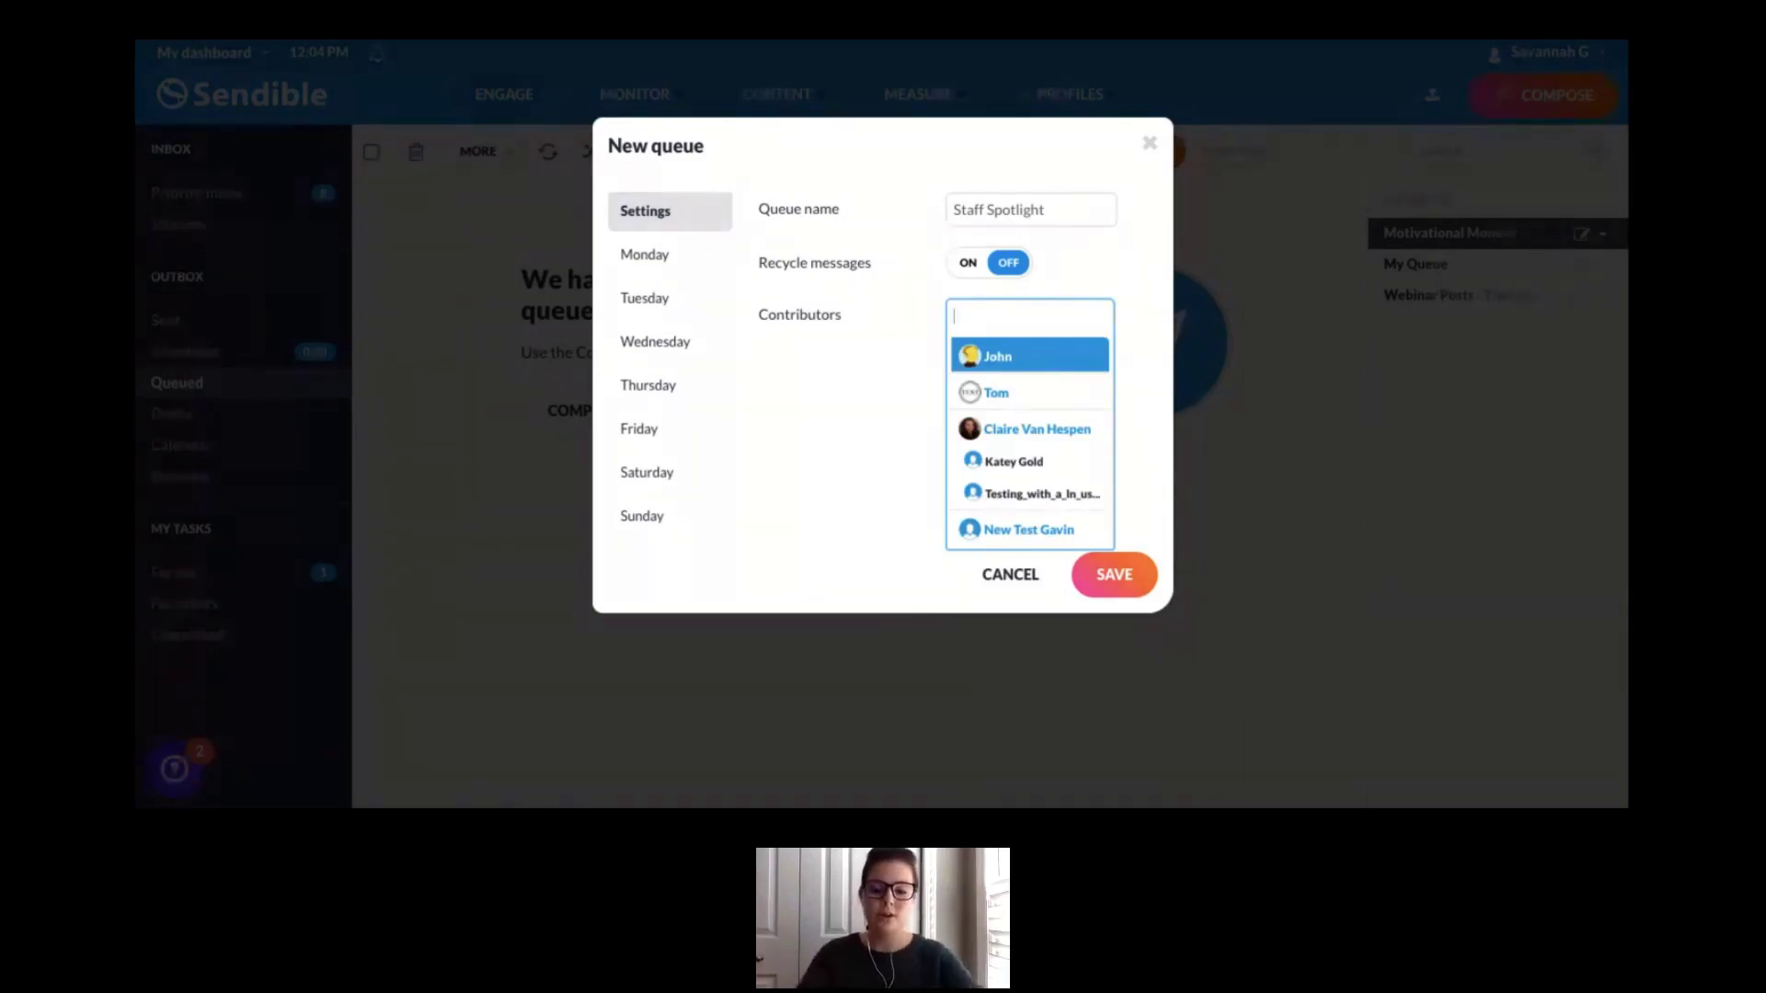
type("Mar")
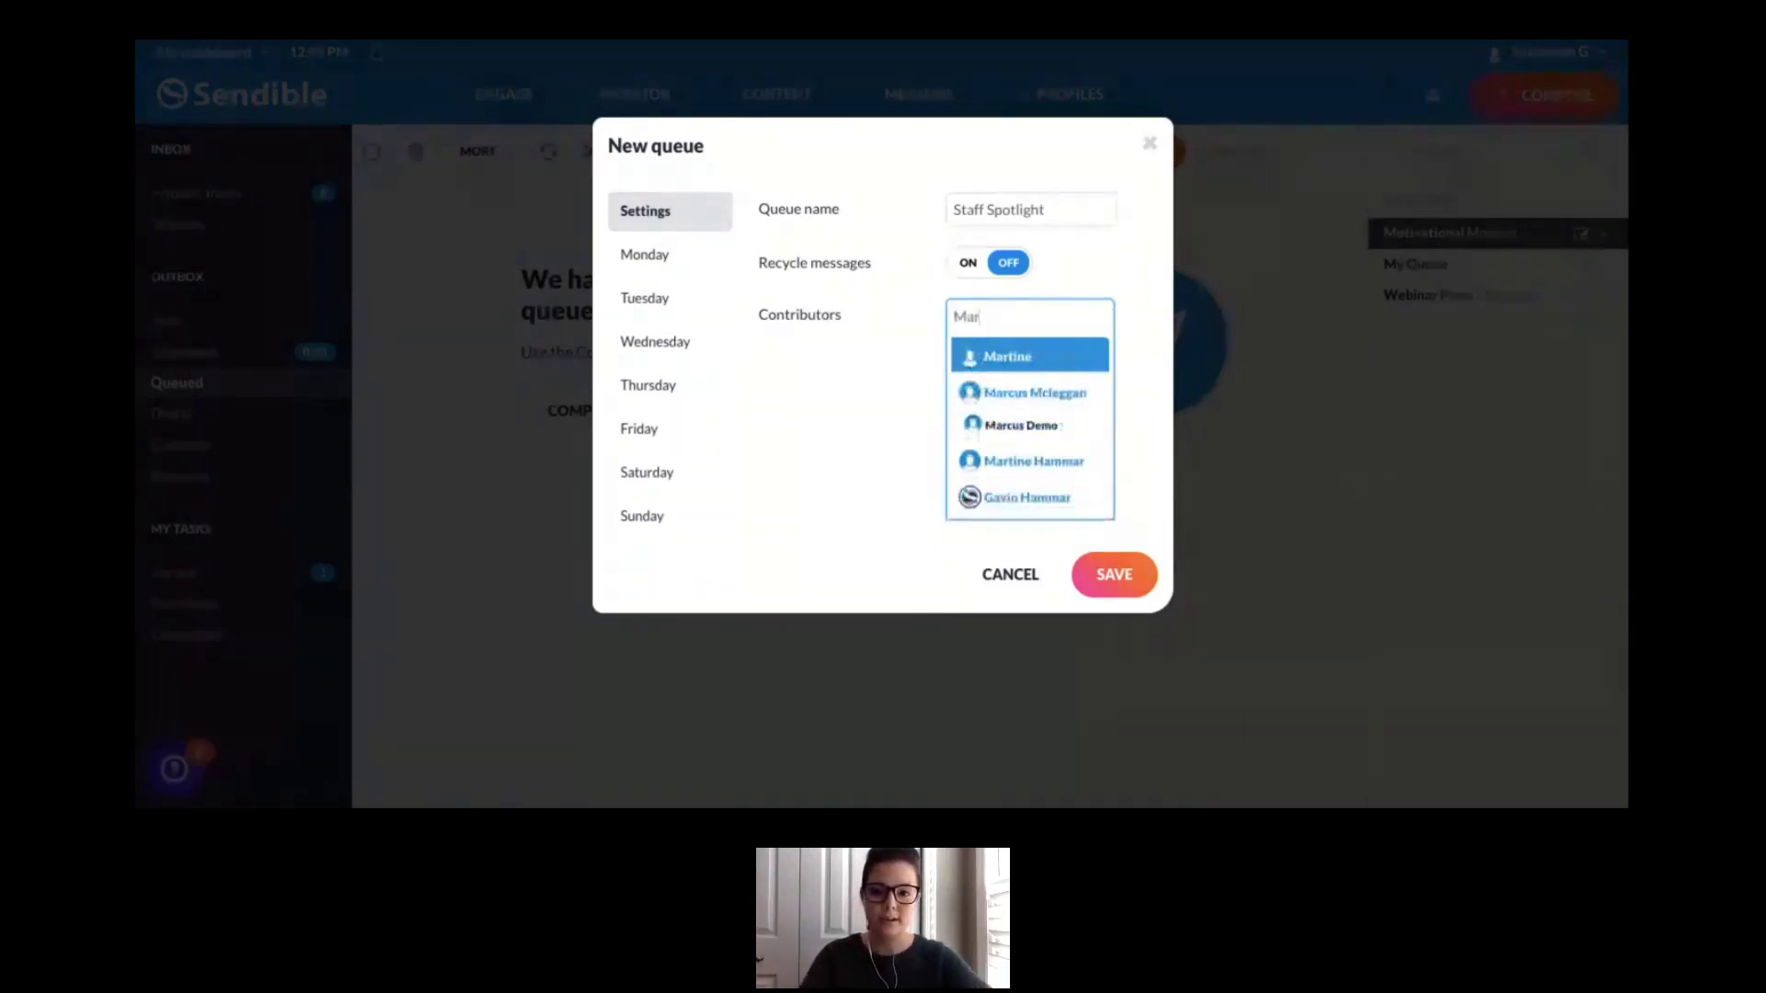
left_click(1035, 393)
left_click(1075, 400)
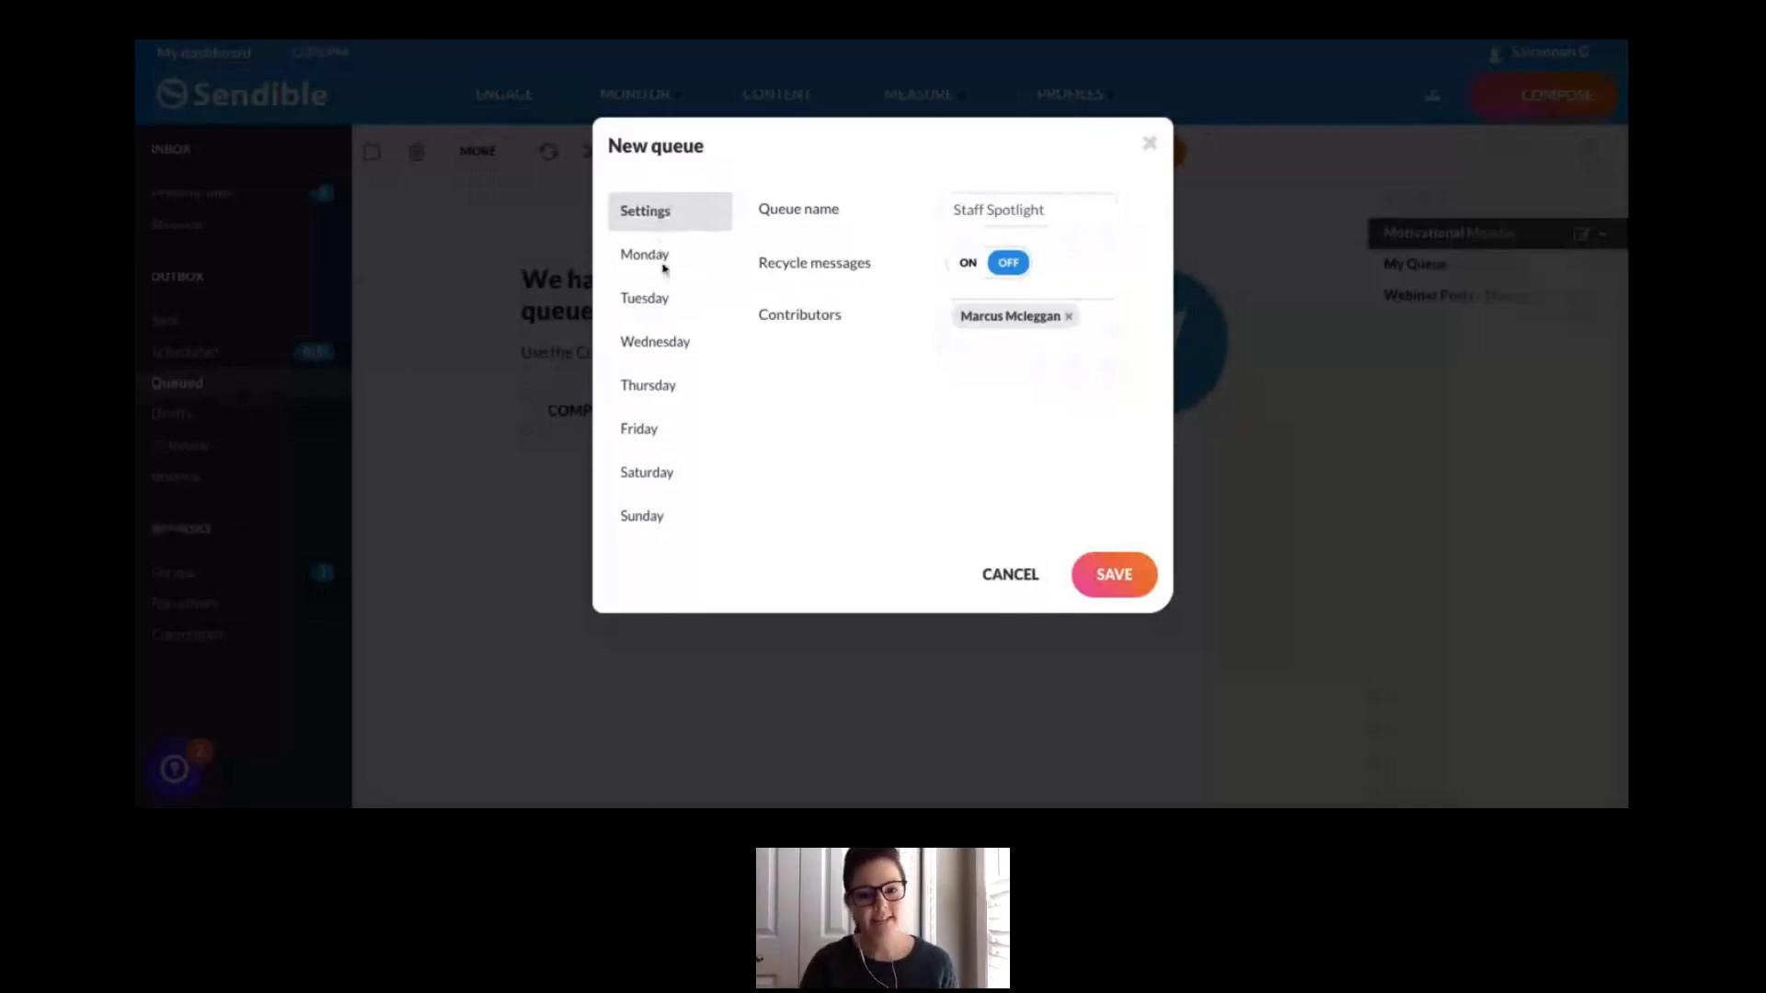
- Set the queue's Monday posting time to 06:32 am
left_click(661, 267)
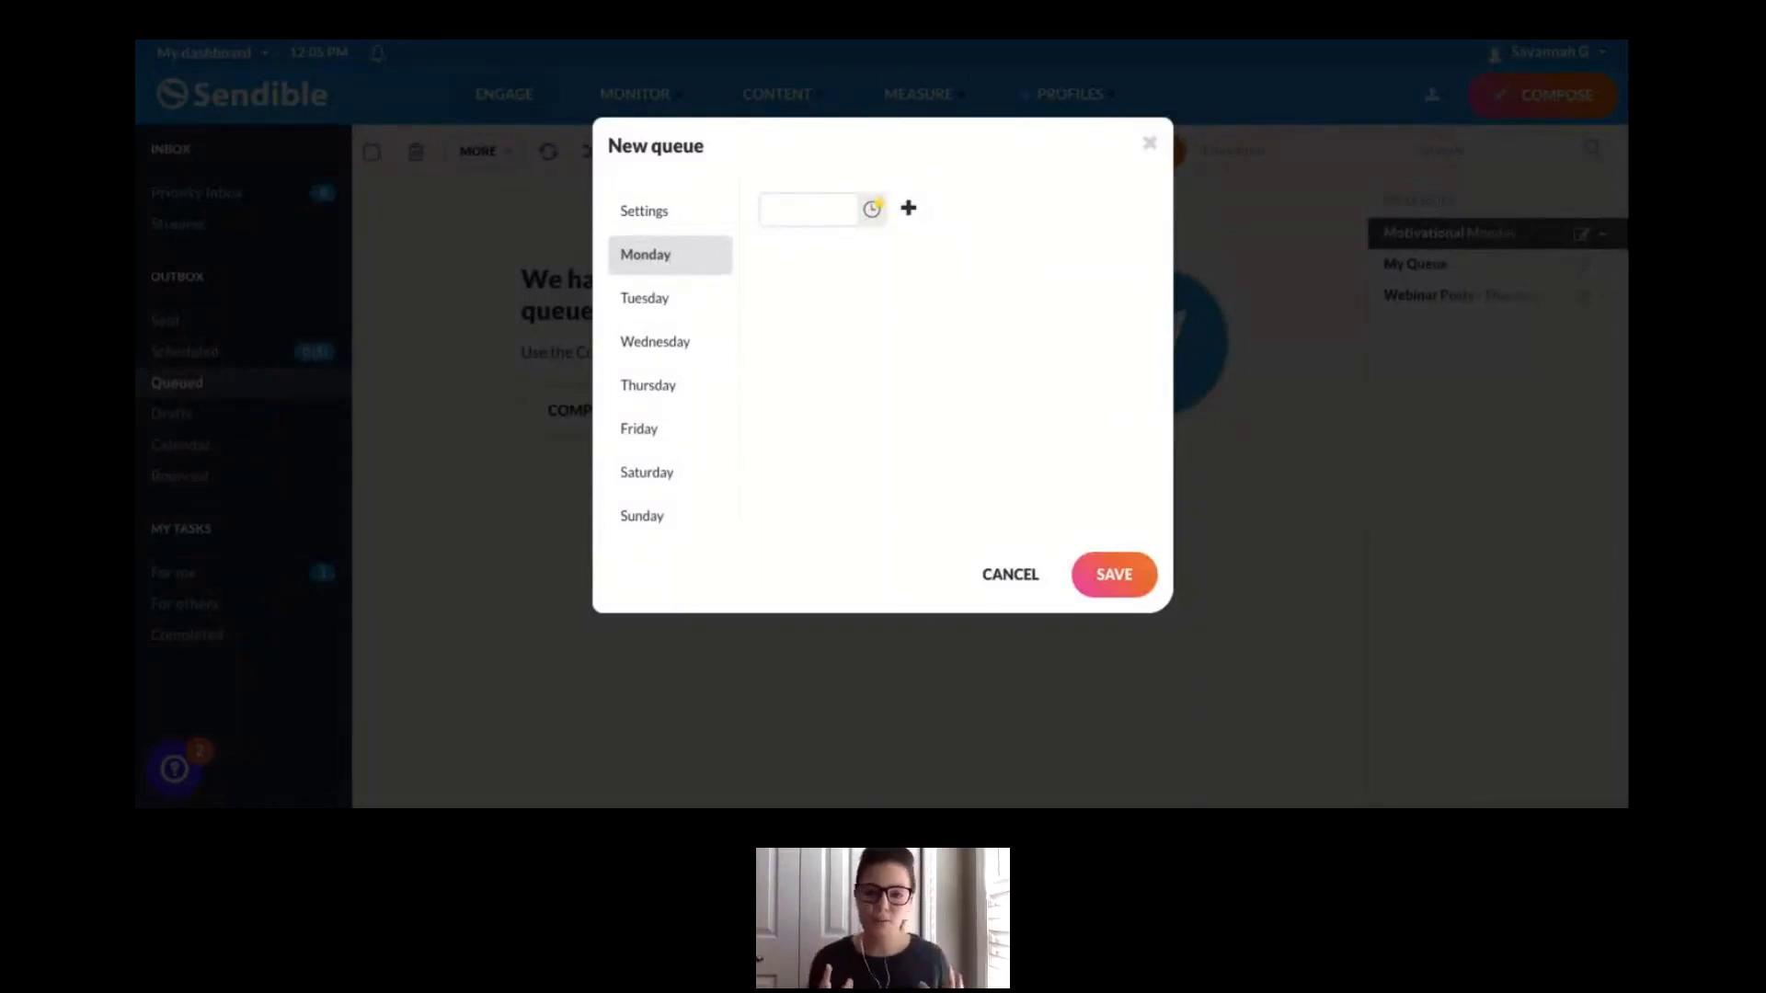
left_click(786, 214)
scroll(804, 313, "down", 5)
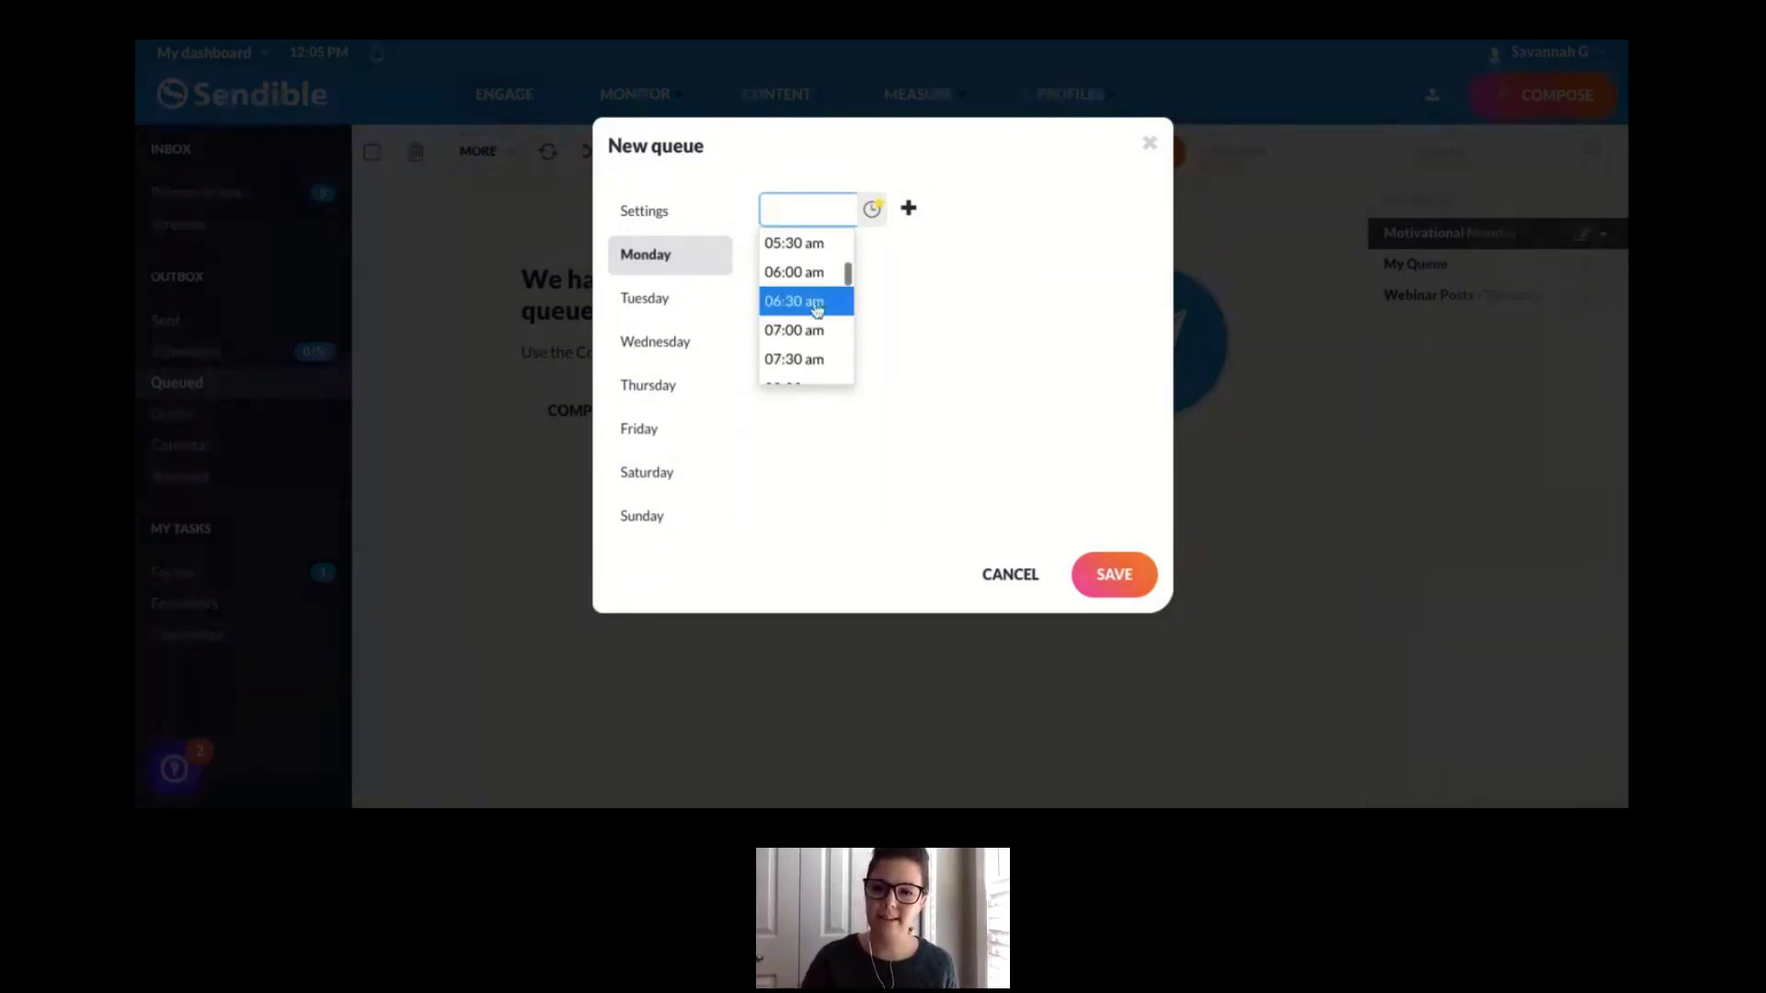
left_click(817, 301)
left_click(805, 211)
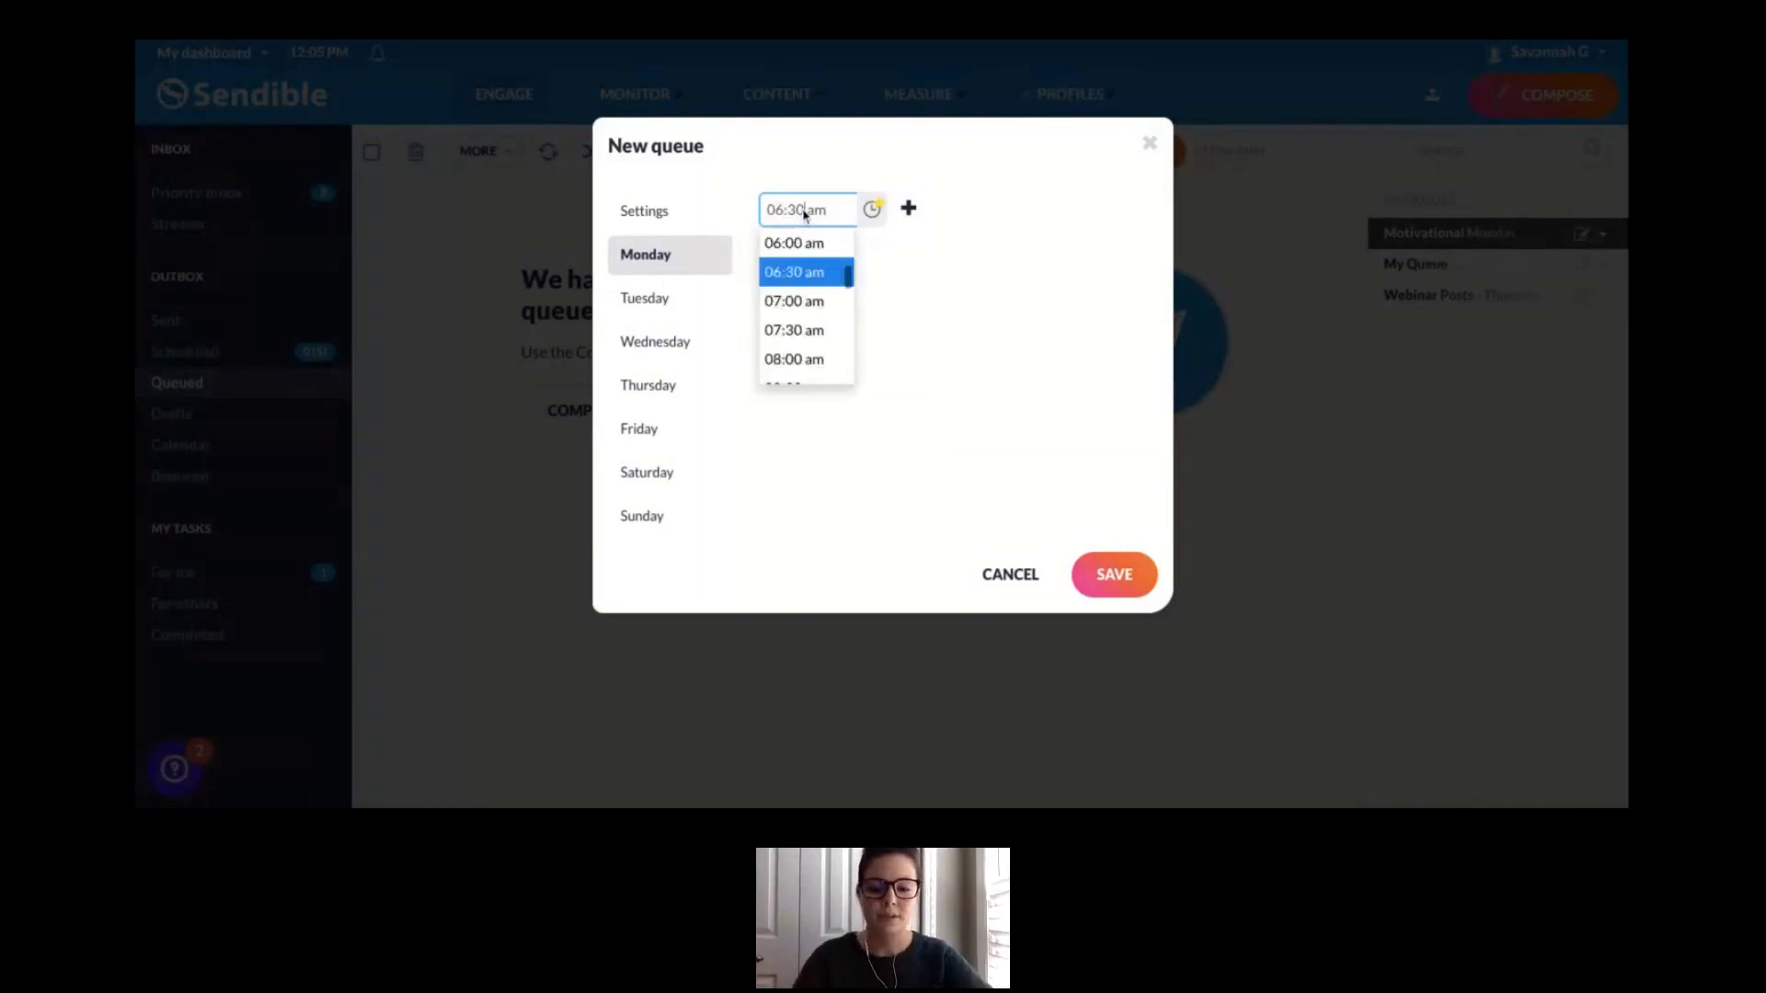
left_click(923, 316)
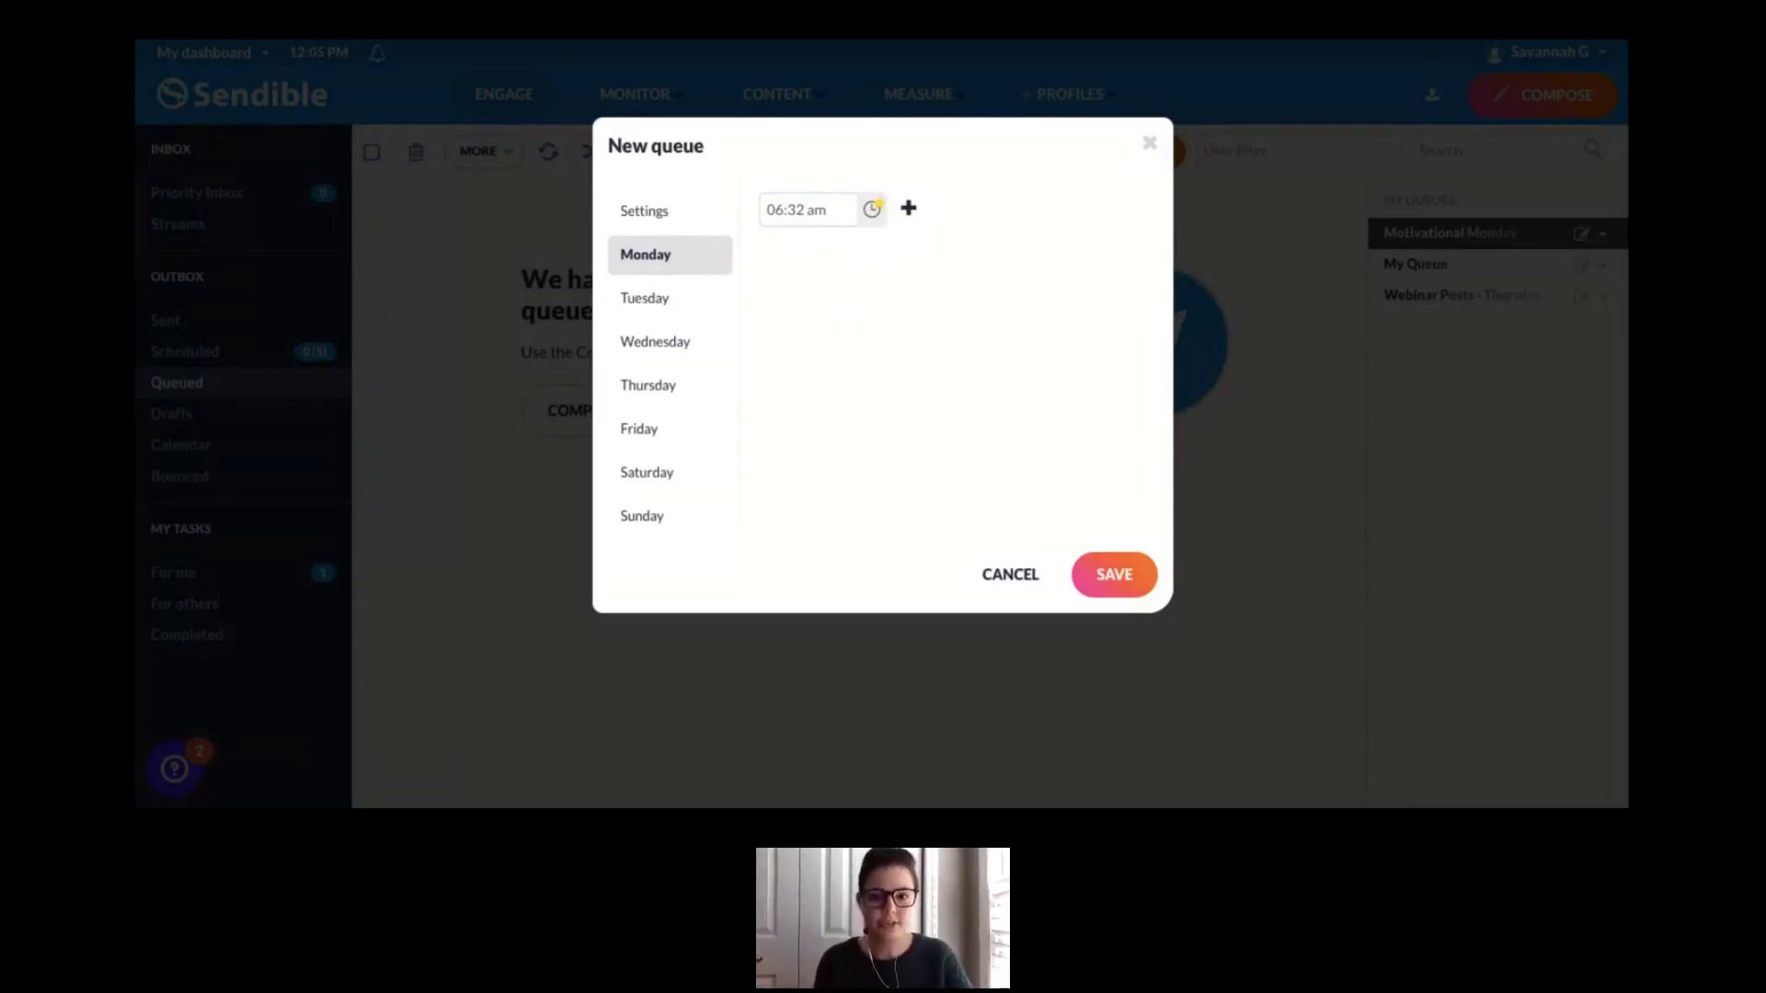
- Assign the suggested optimal posting time to both Wednesday and Friday in the queue schedule
left_click(661, 306)
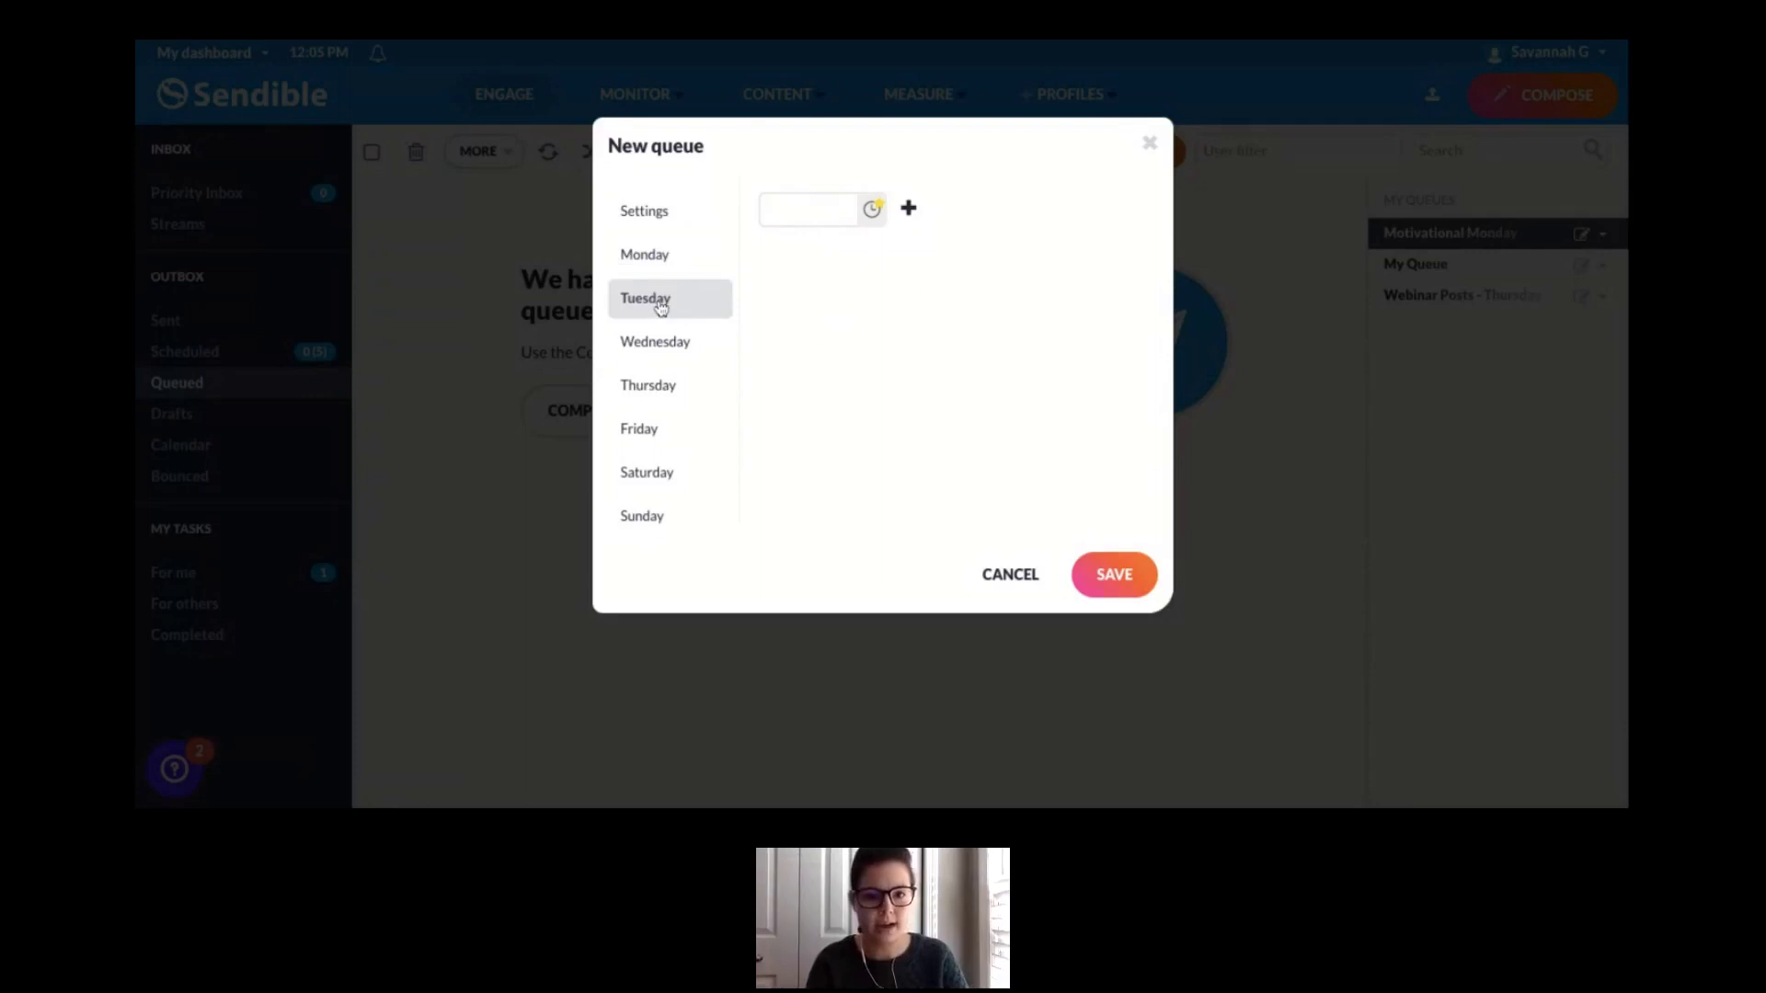
left_click(650, 349)
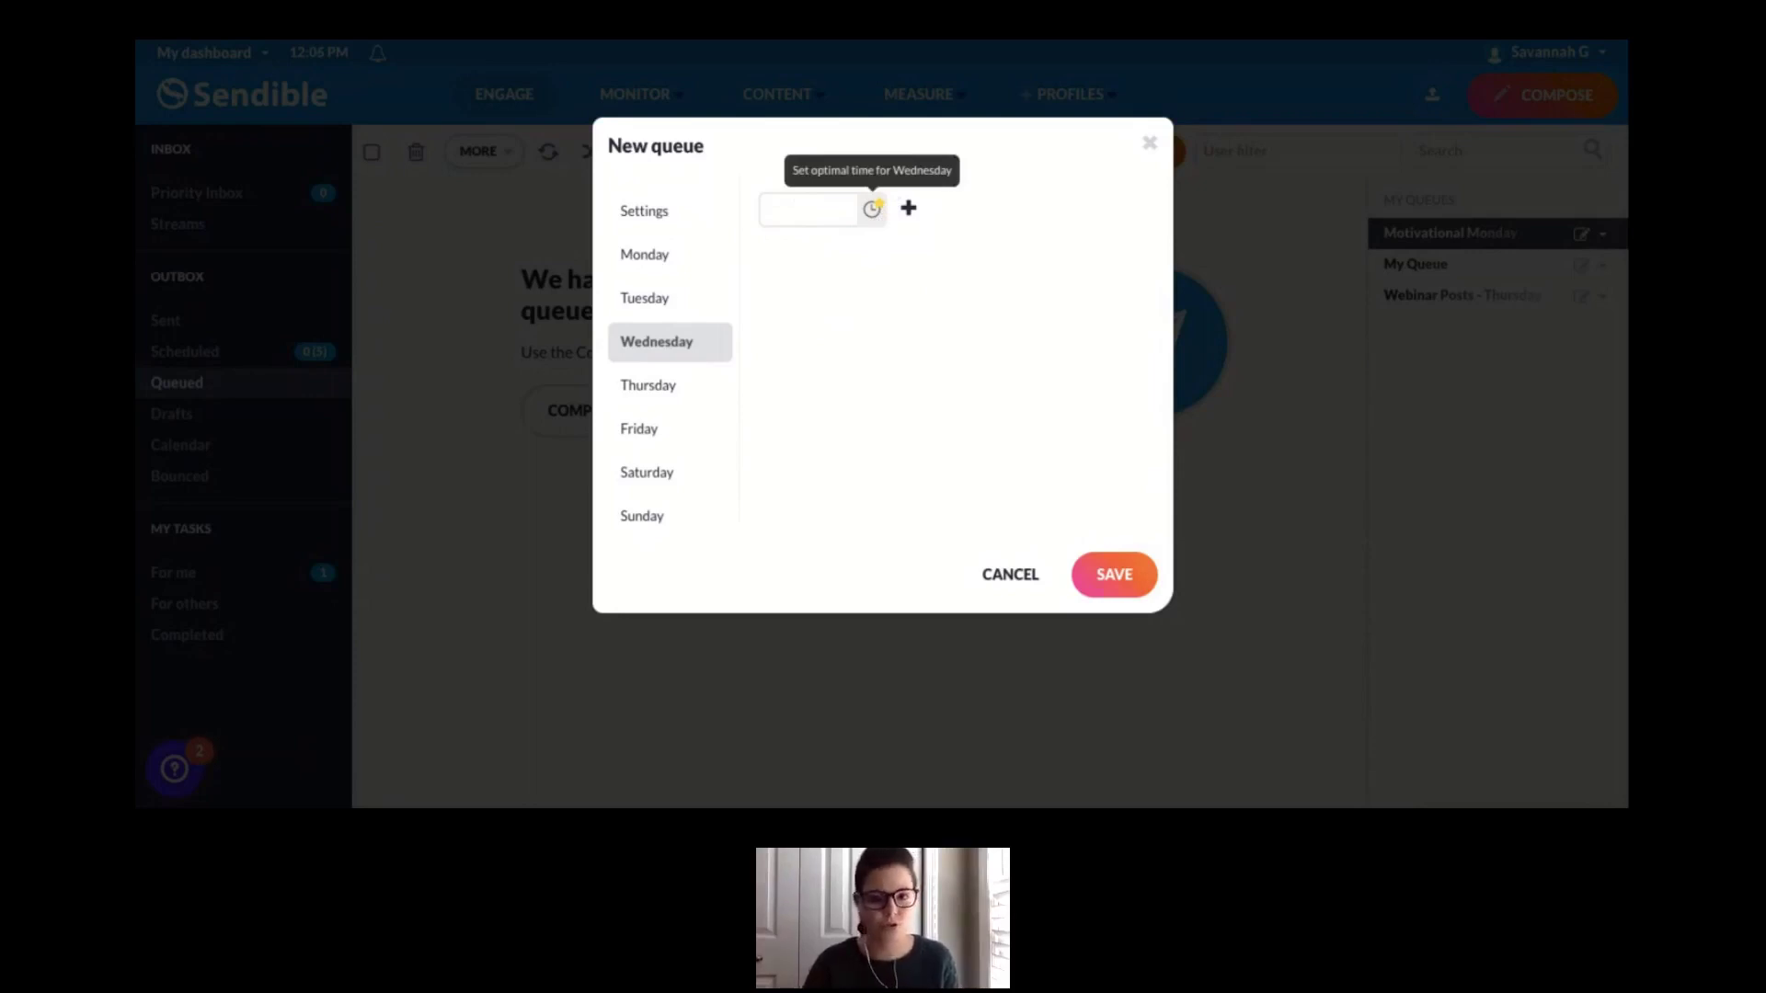
left_click(872, 210)
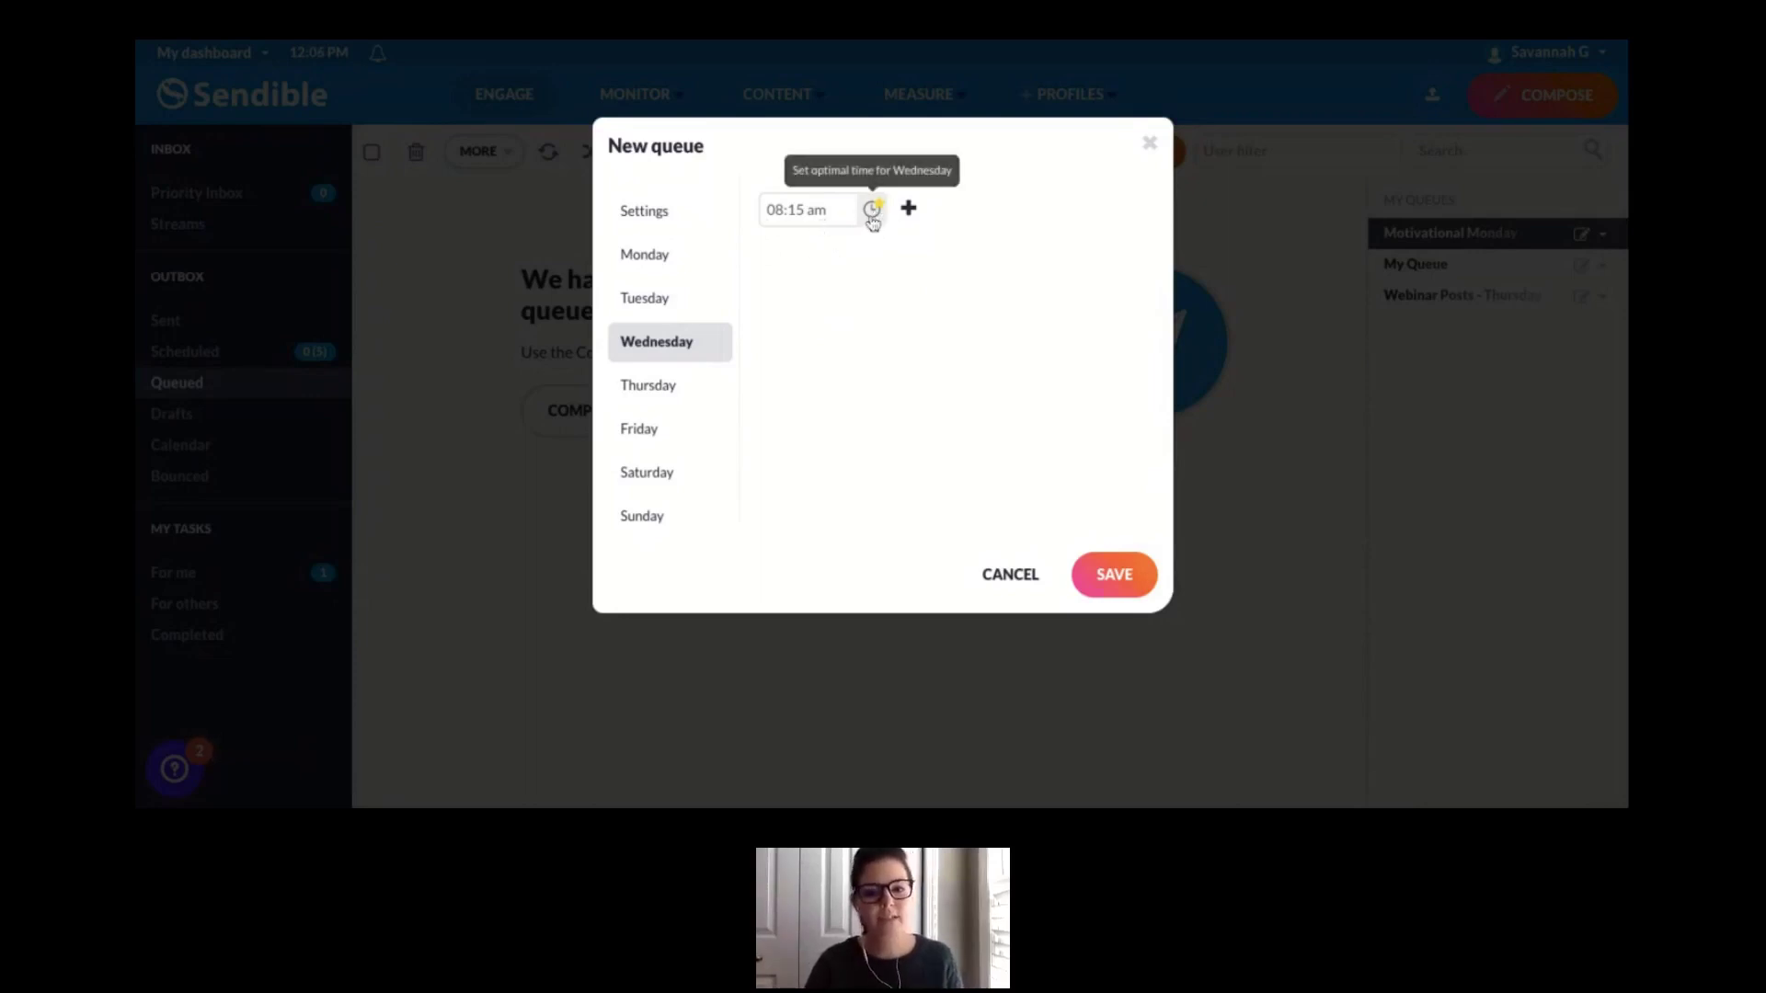
left_click(655, 429)
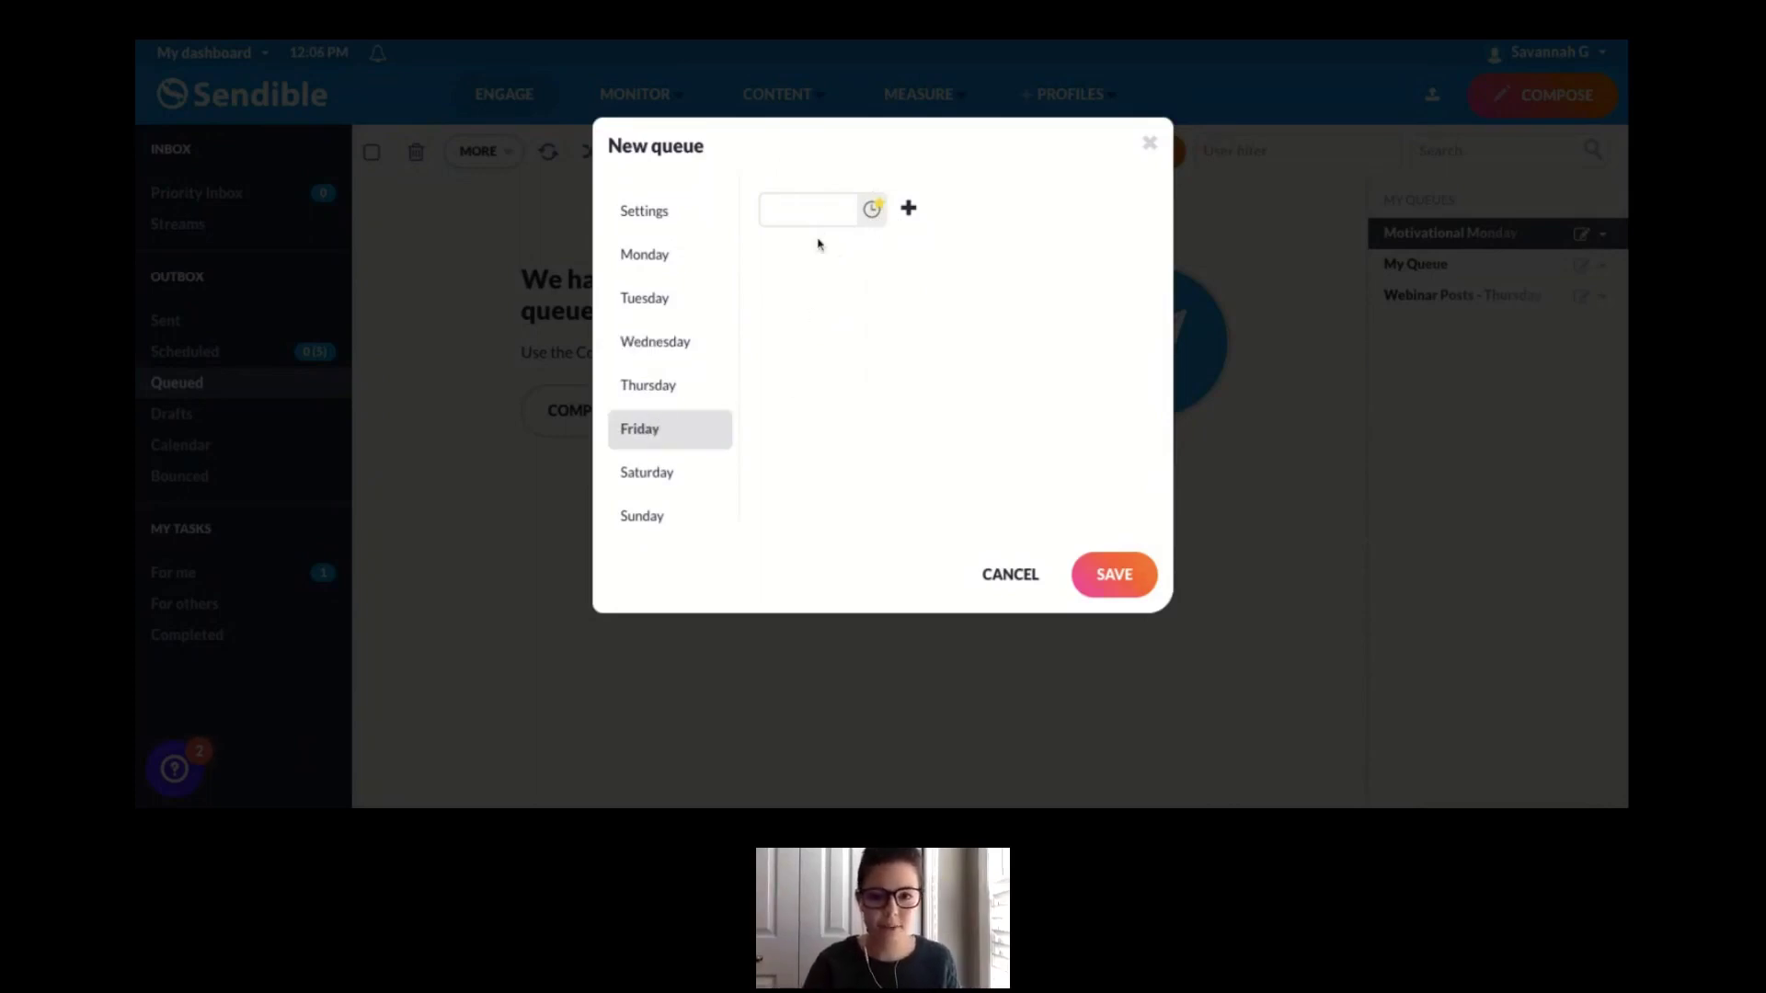
left_click(872, 211)
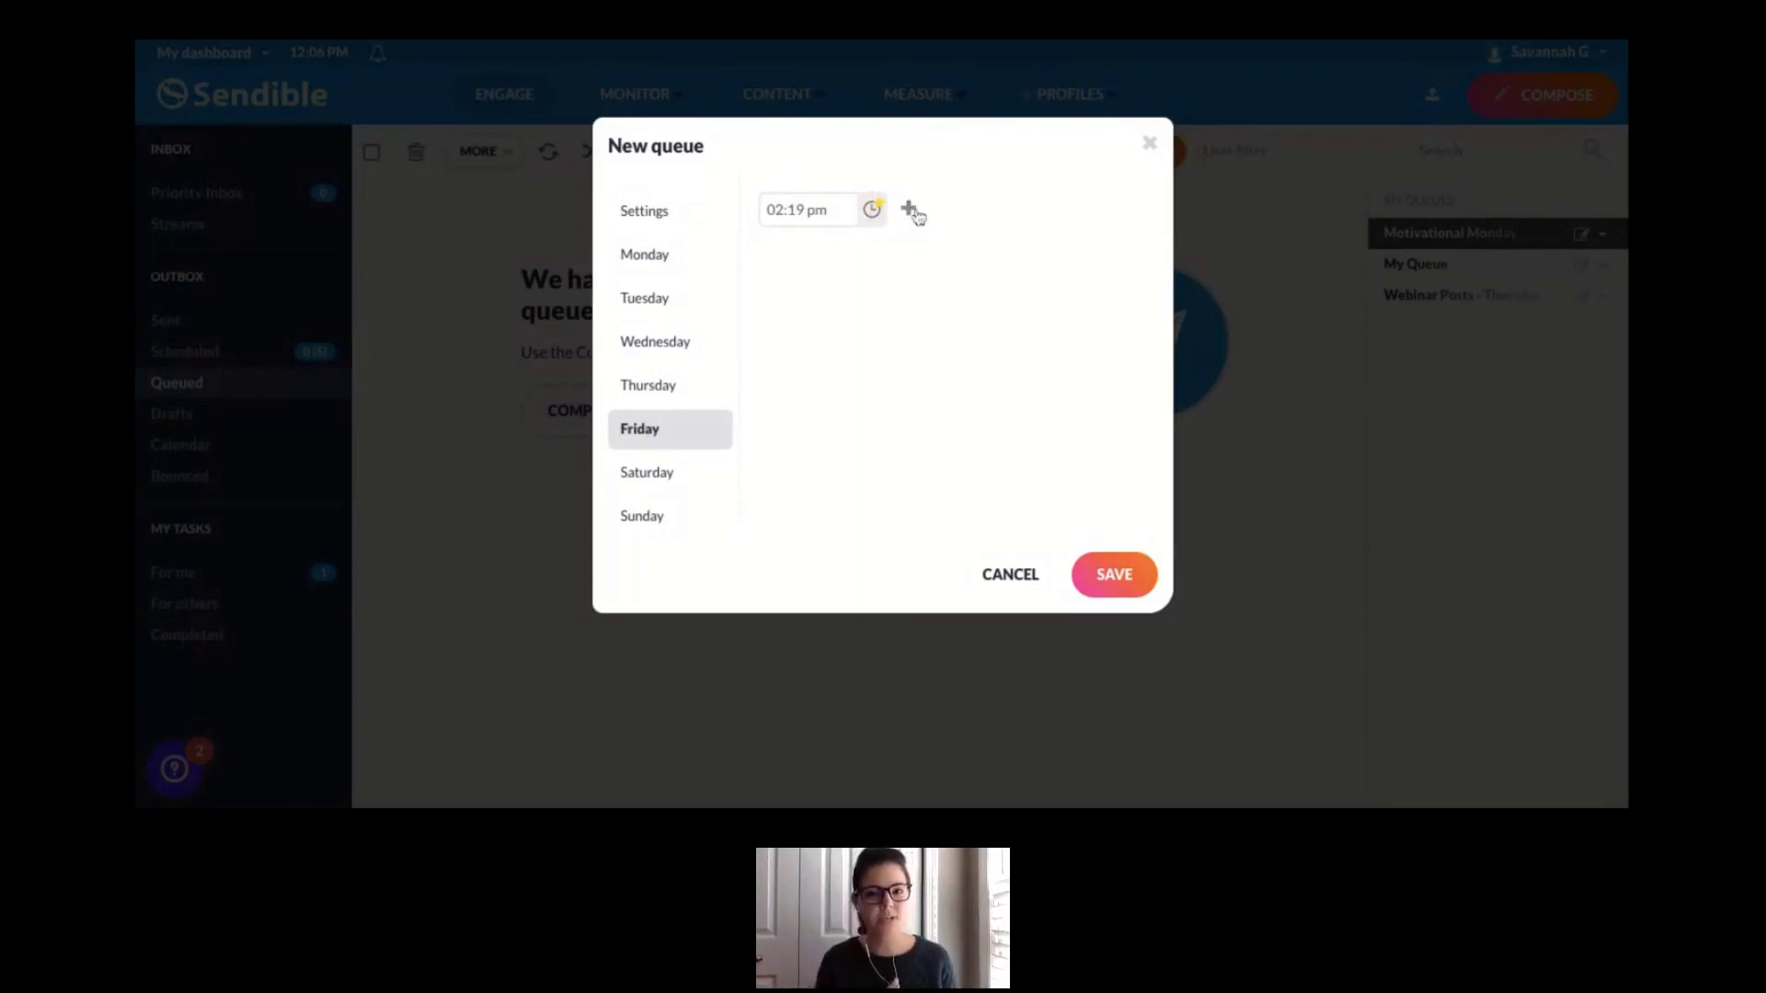
- Add a second Friday posting time of 04:41 pm and save the queue
left_click(909, 208)
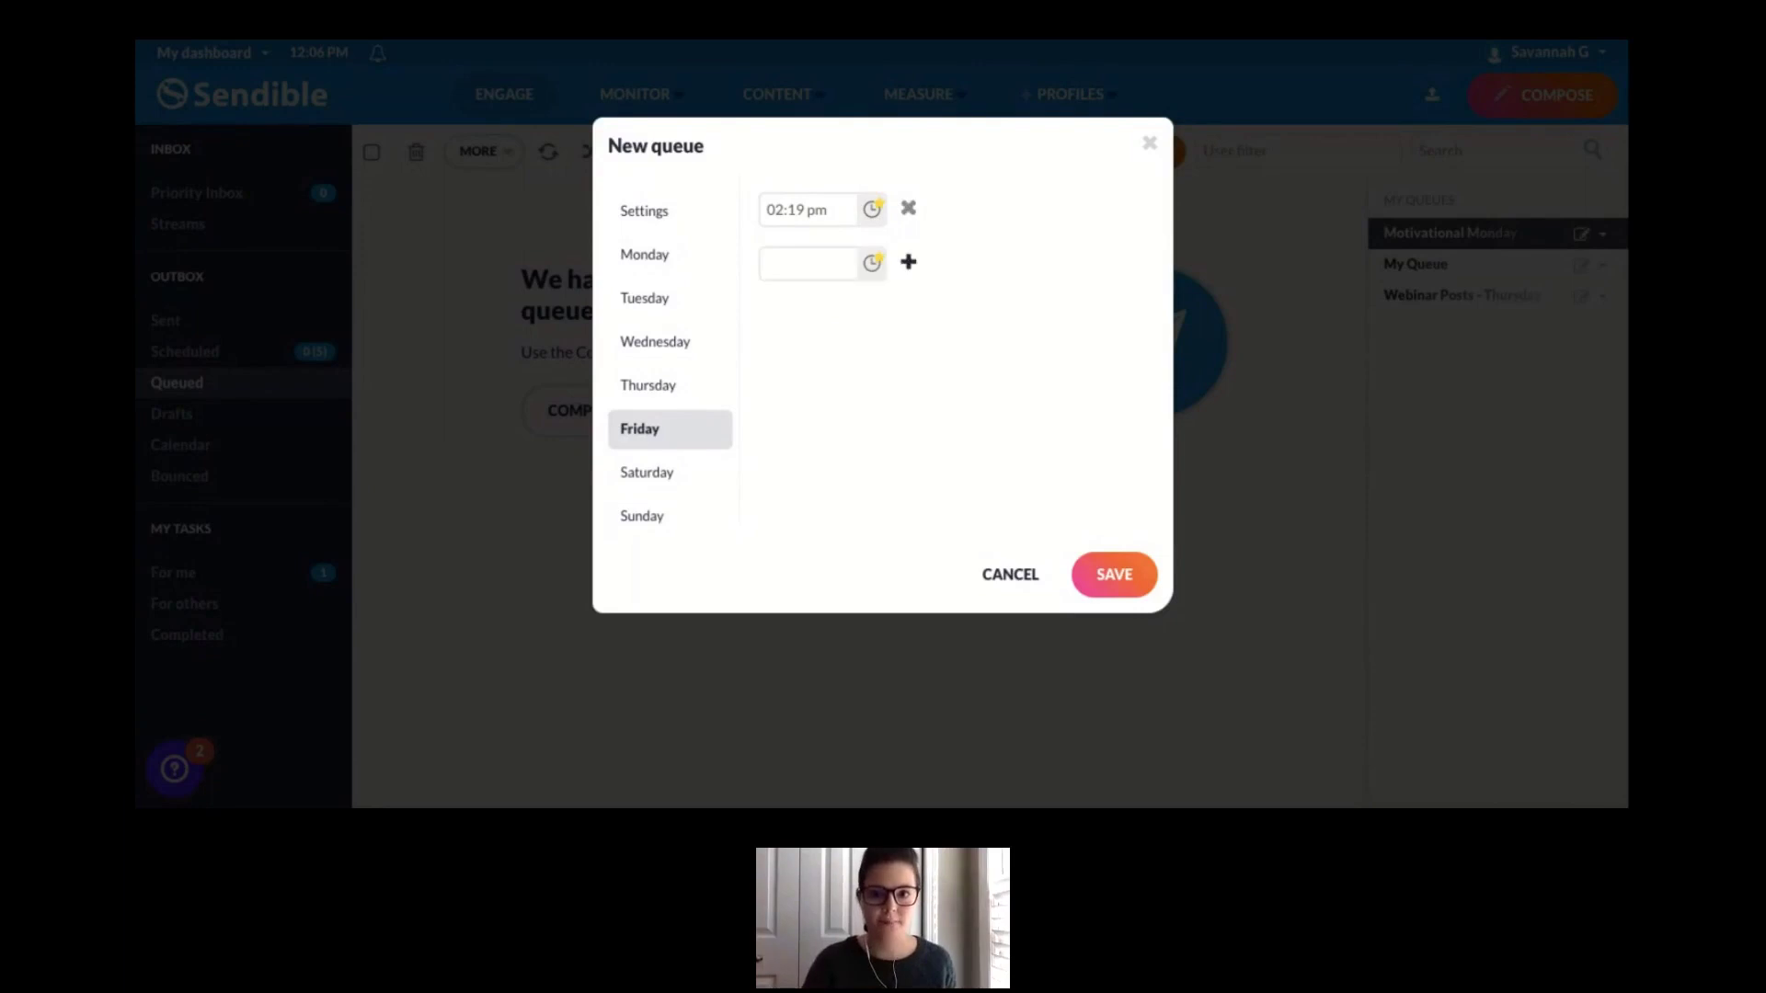
left_click(833, 266)
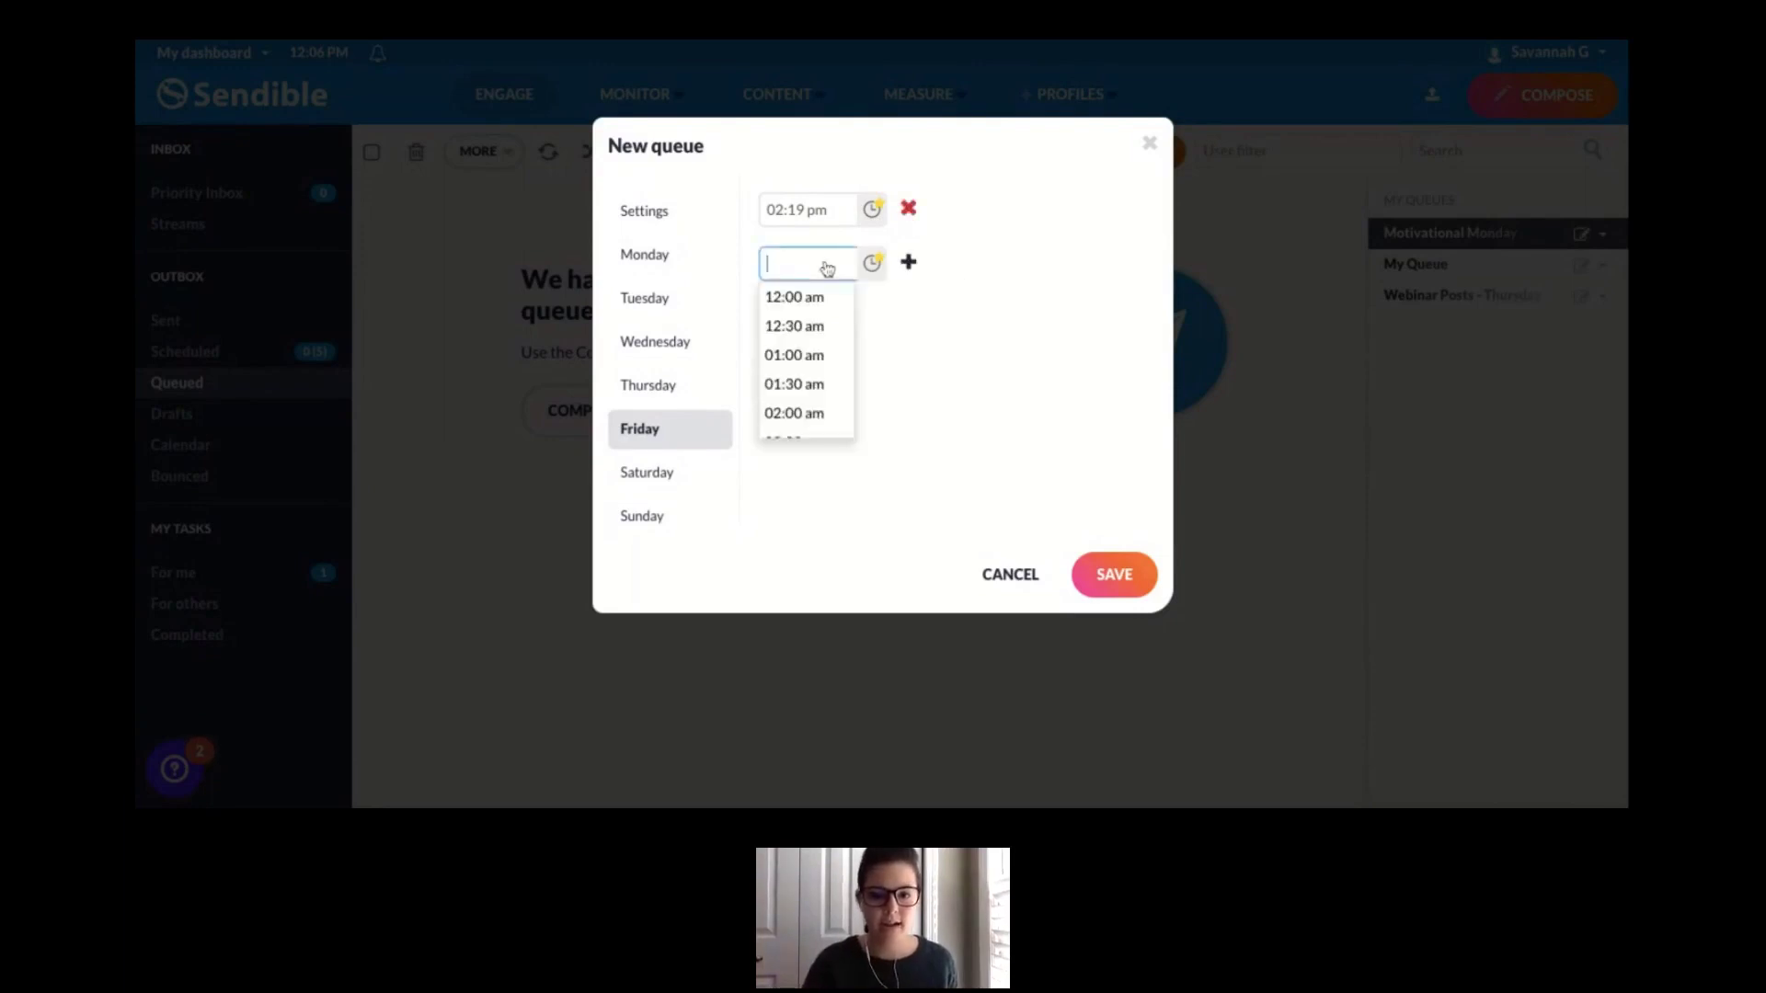
left_click(875, 265)
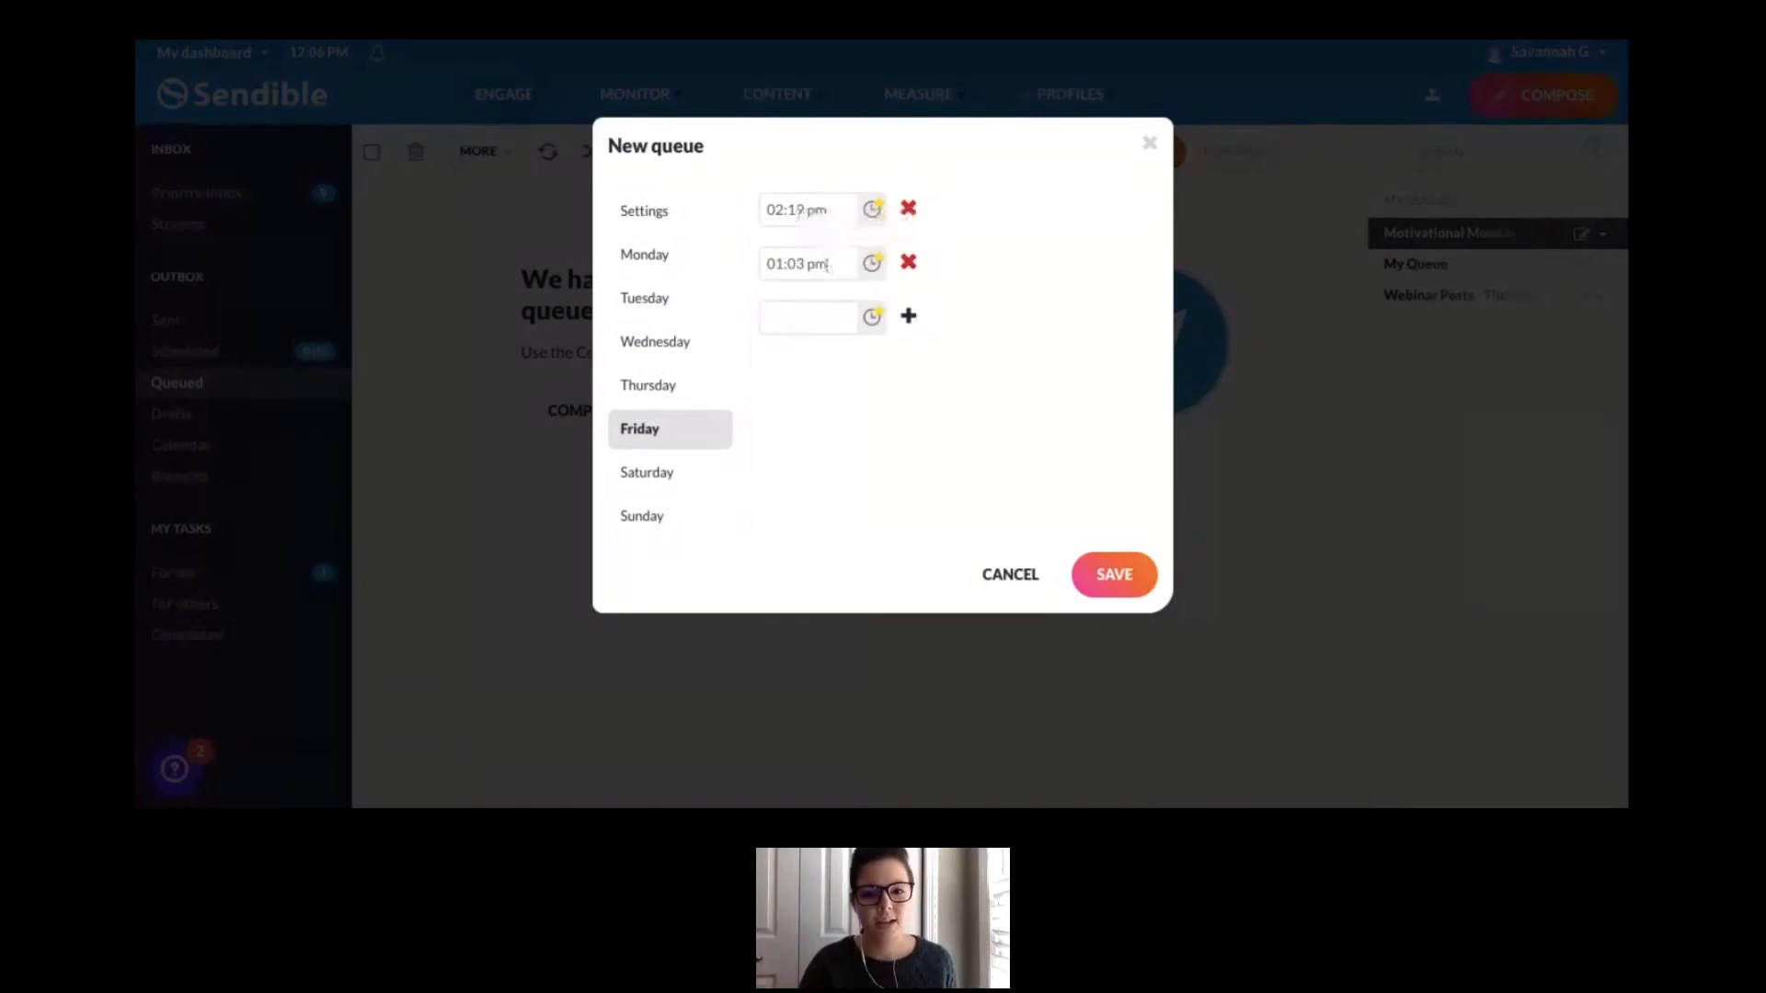
left_click(827, 266)
scroll(806, 377, "down", 3)
scroll(807, 372, "down", 2)
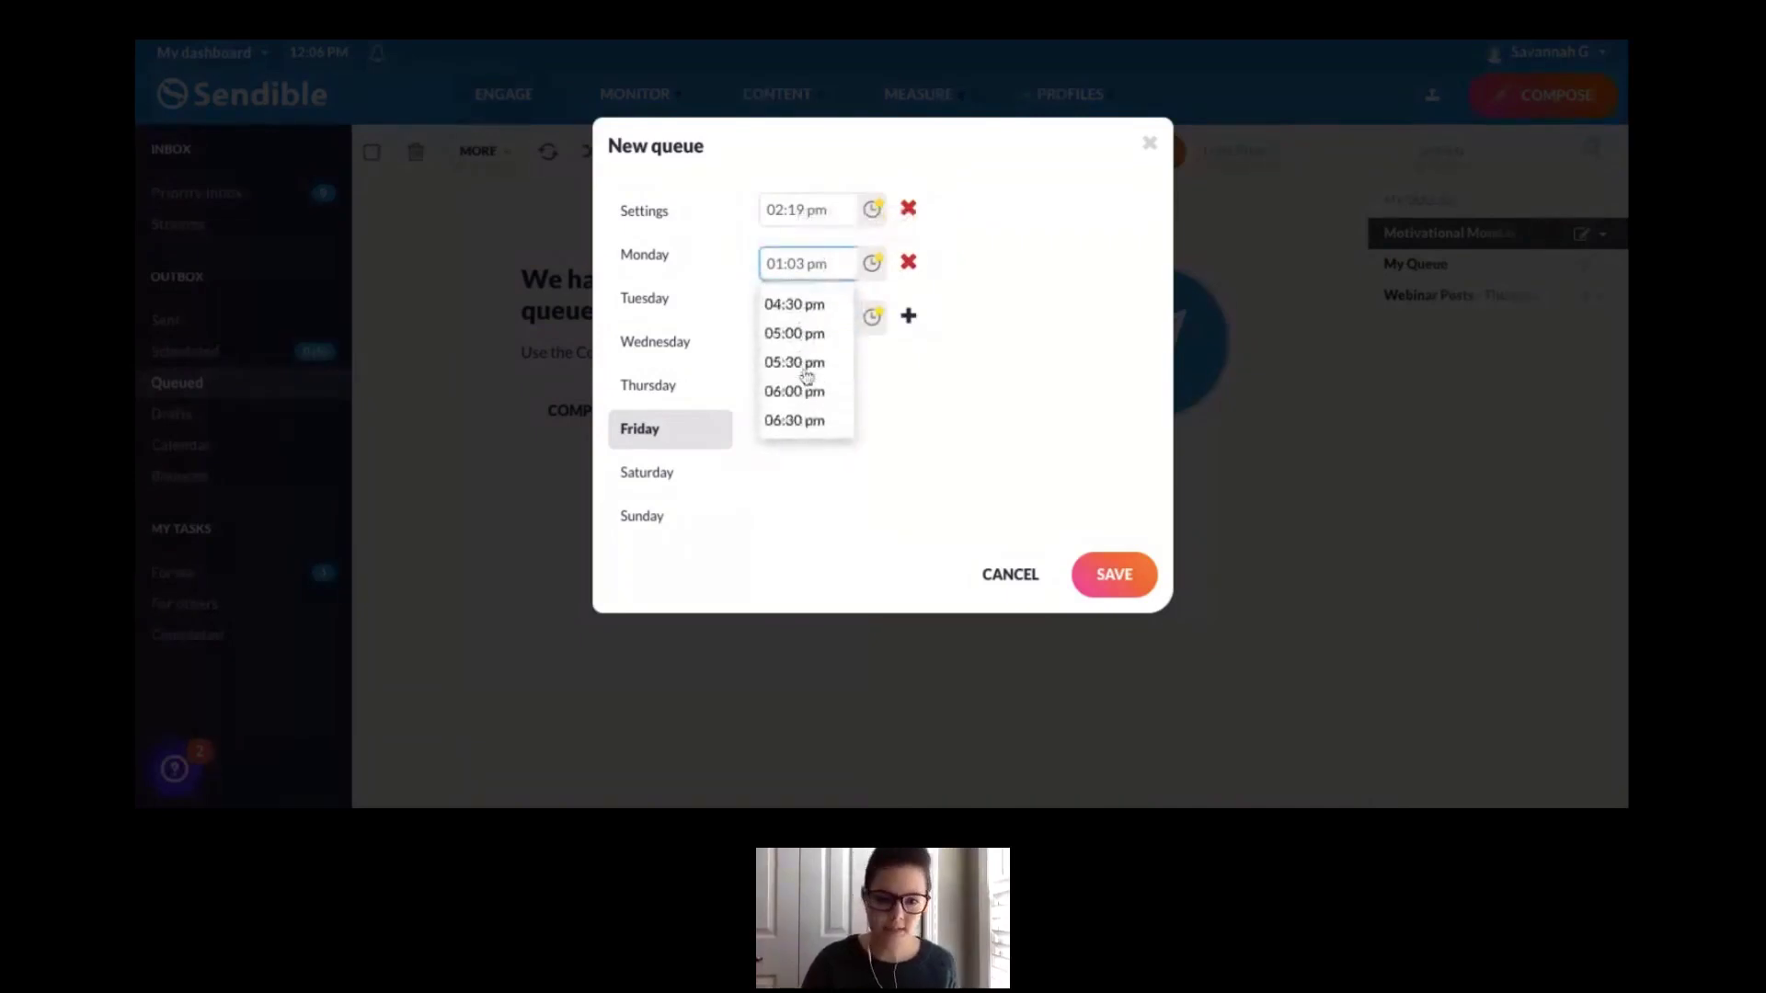
left_click(797, 304)
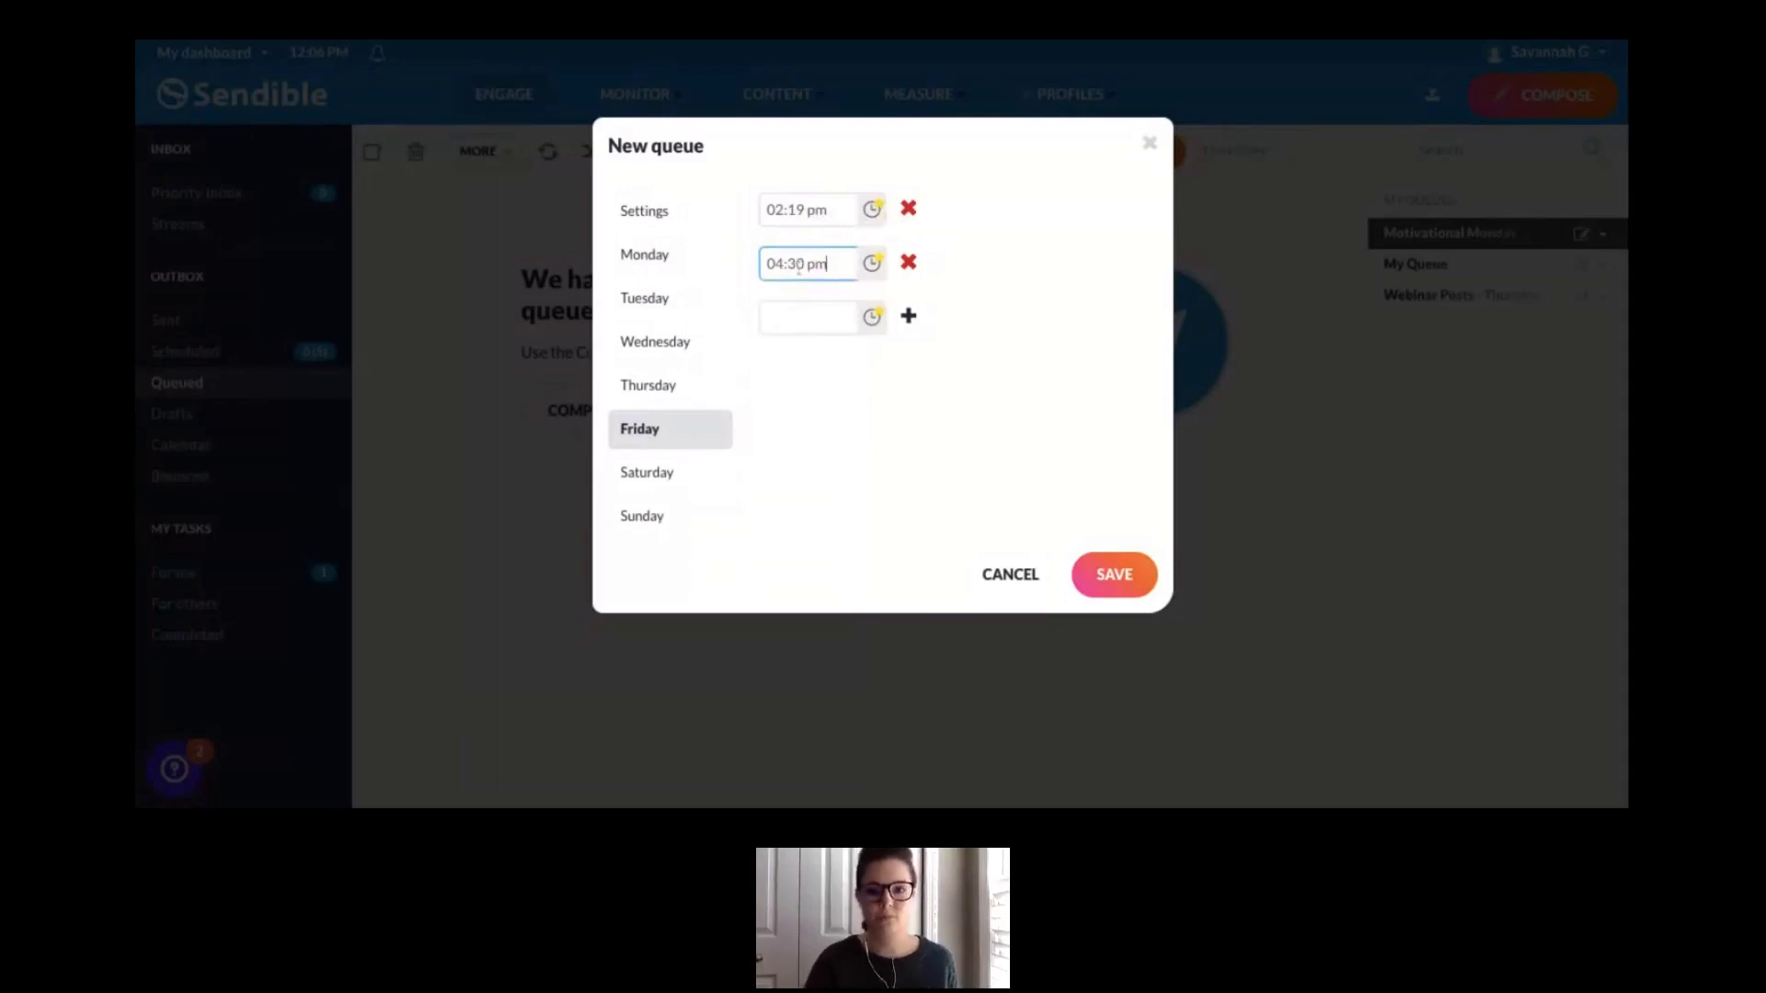
left_click(801, 265)
type("41")
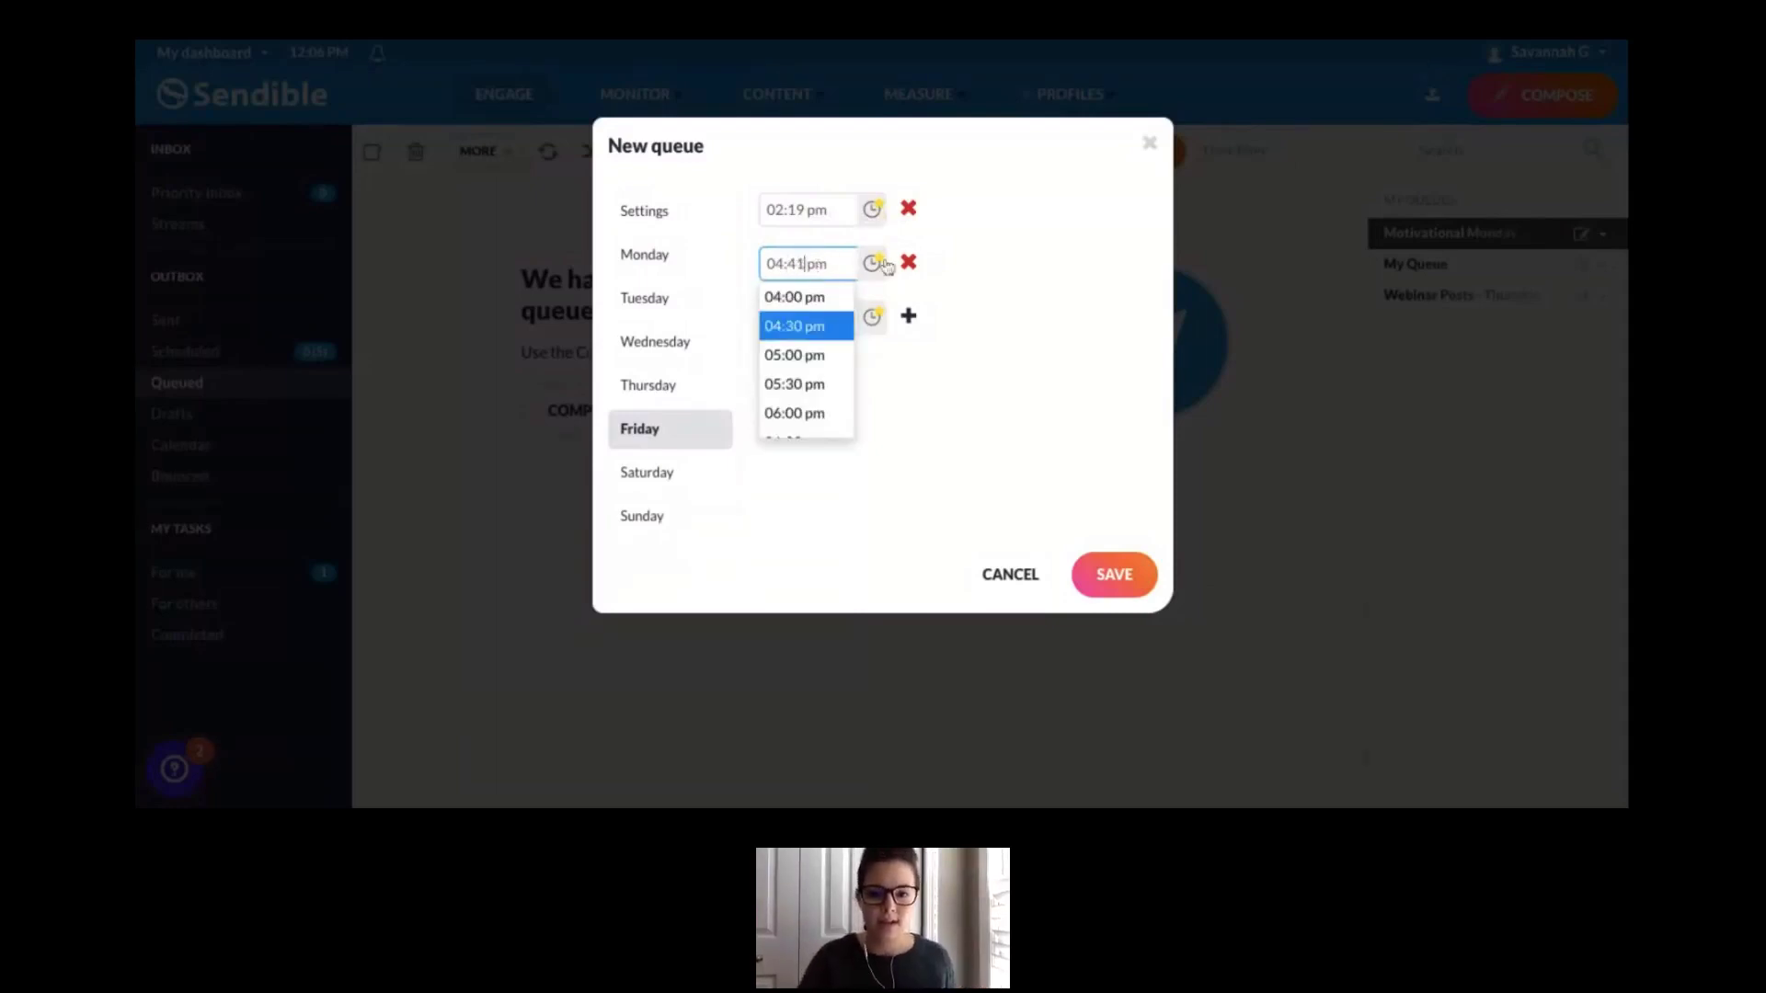
left_click(965, 266)
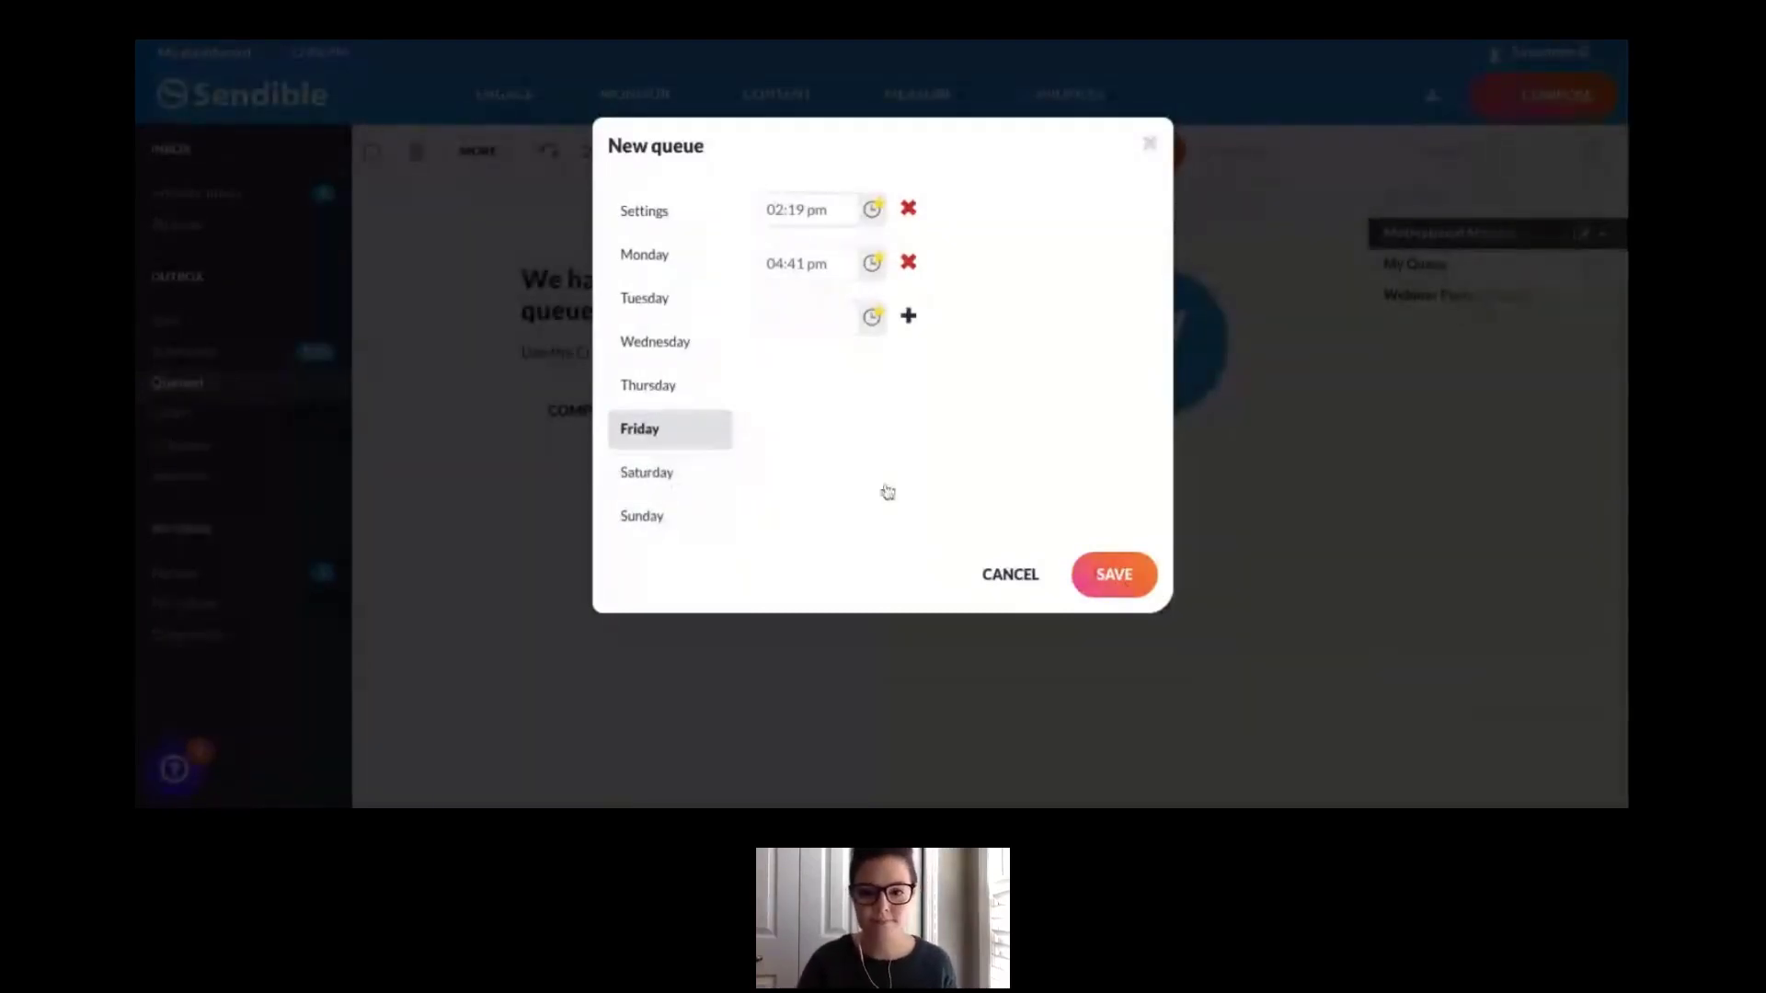
left_click(1114, 575)
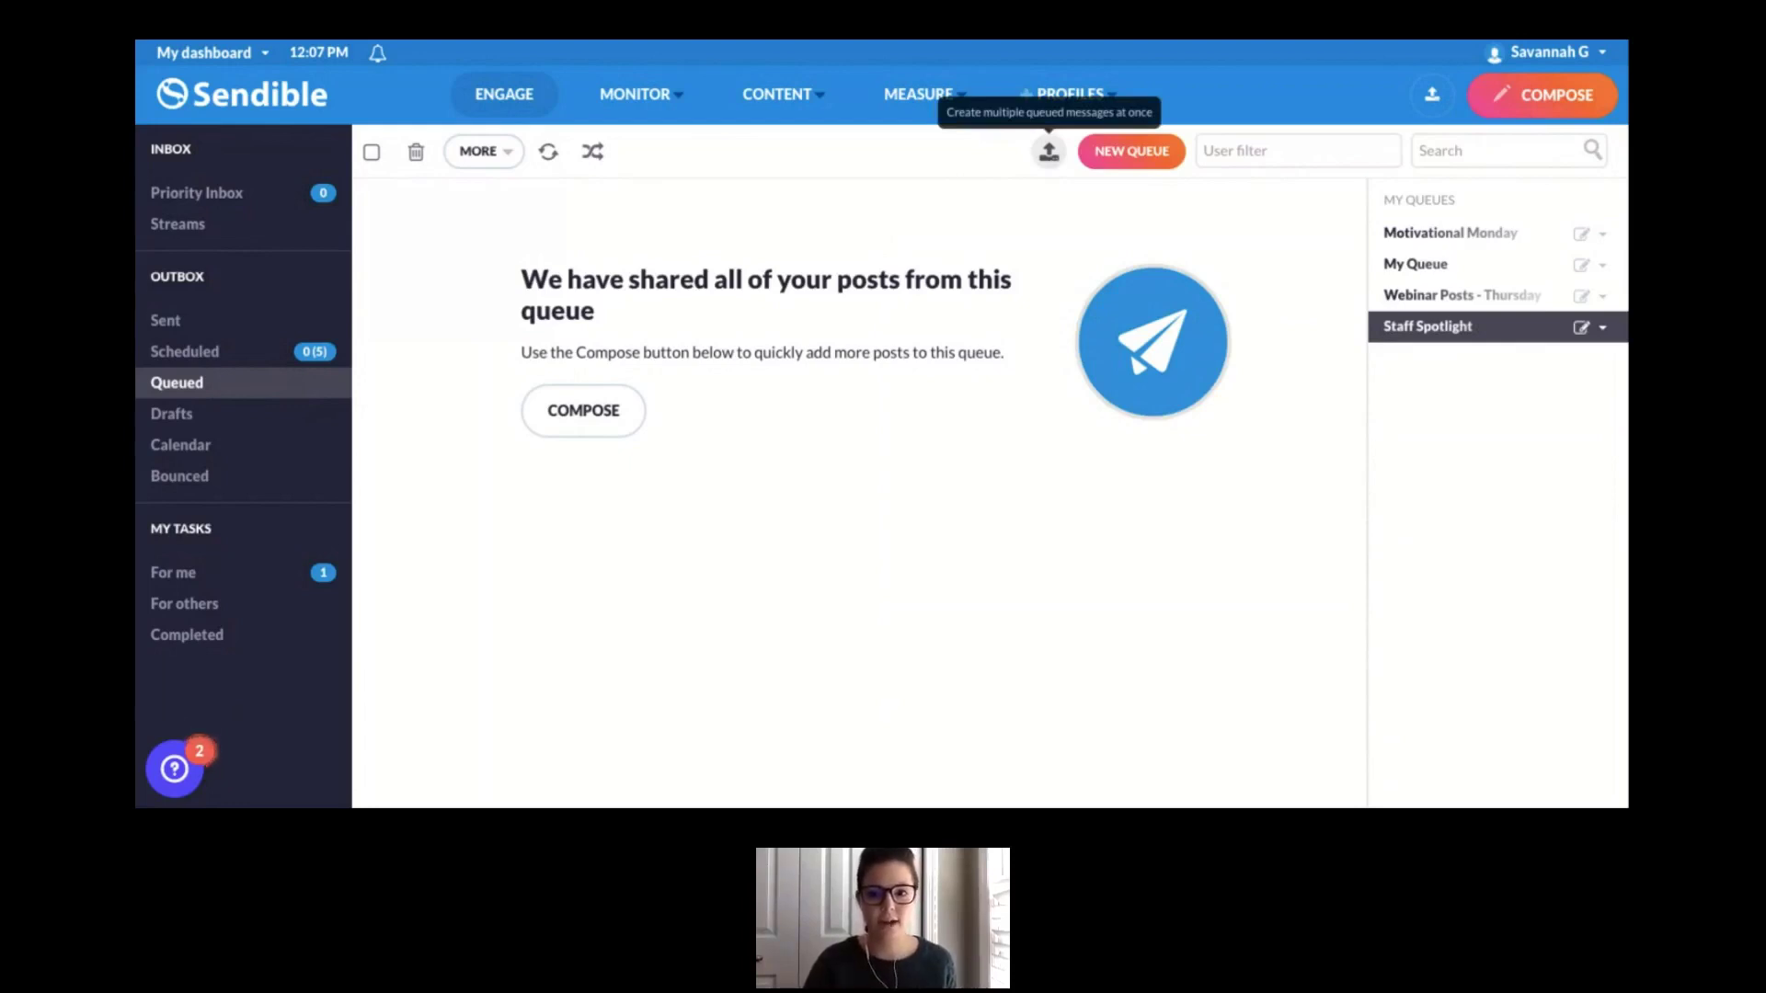
- Open bulk message composing for the Staff Spotlight queue and select the personal LinkedIn profile as the posting destination
left_click(1048, 150)
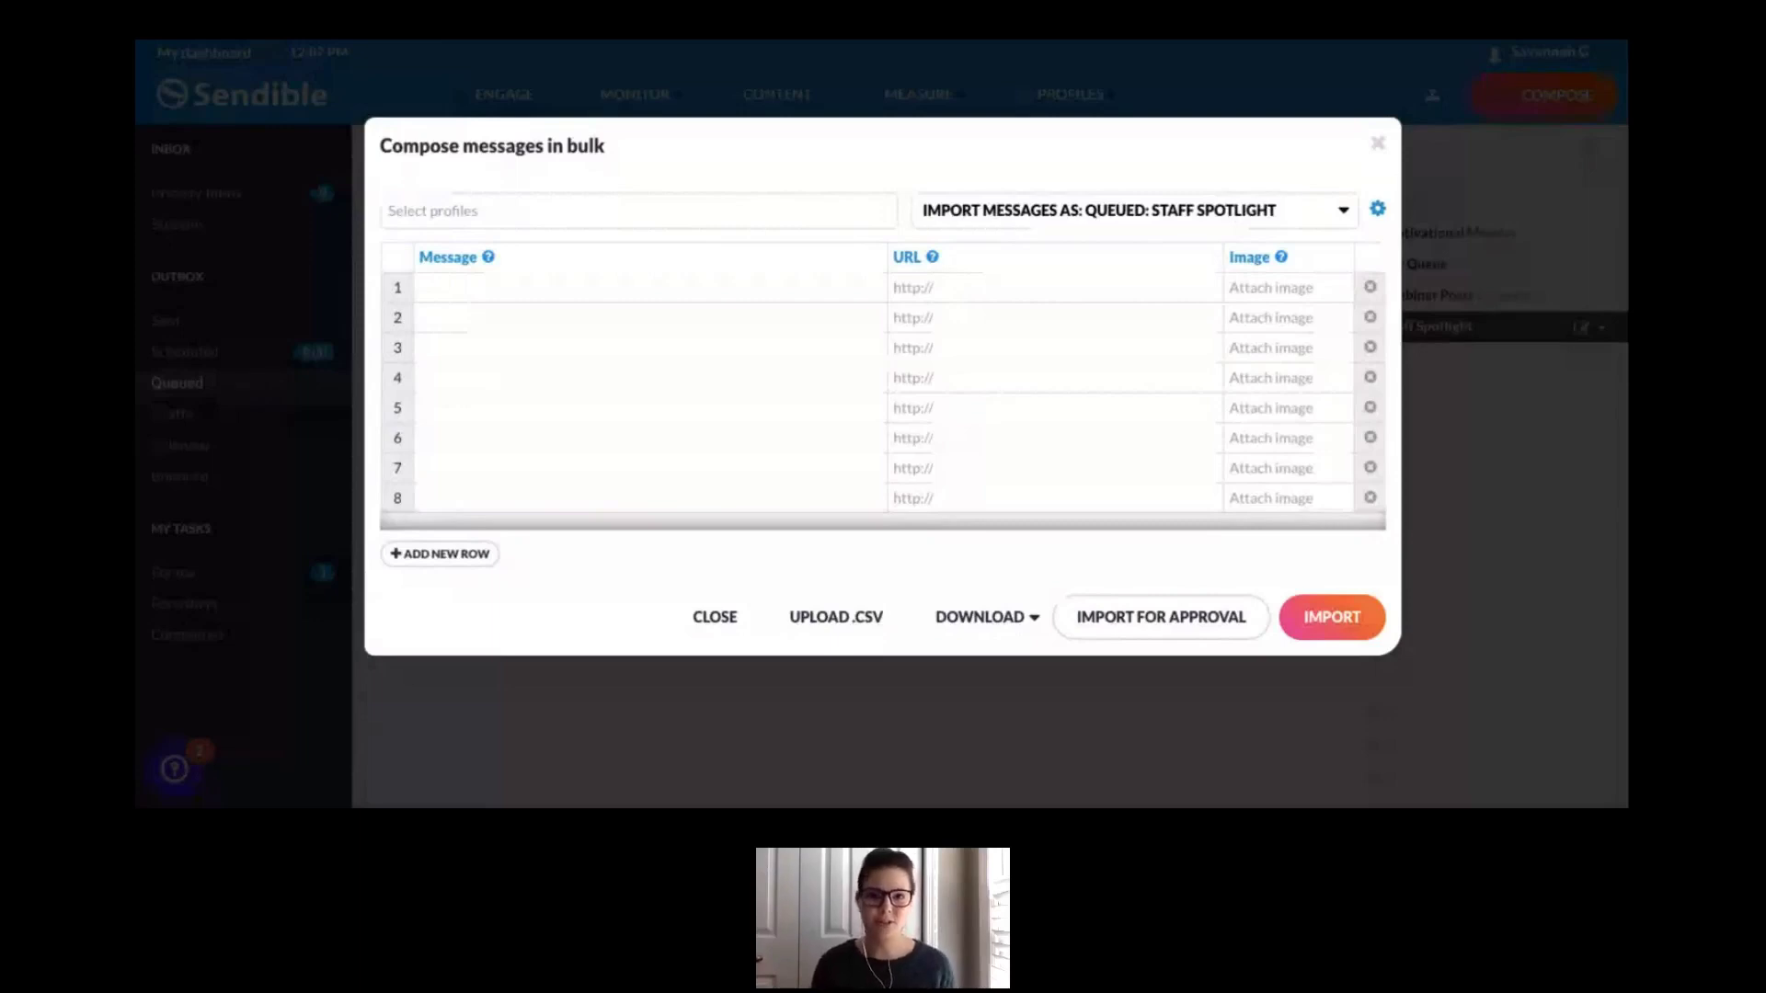
left_click(984, 213)
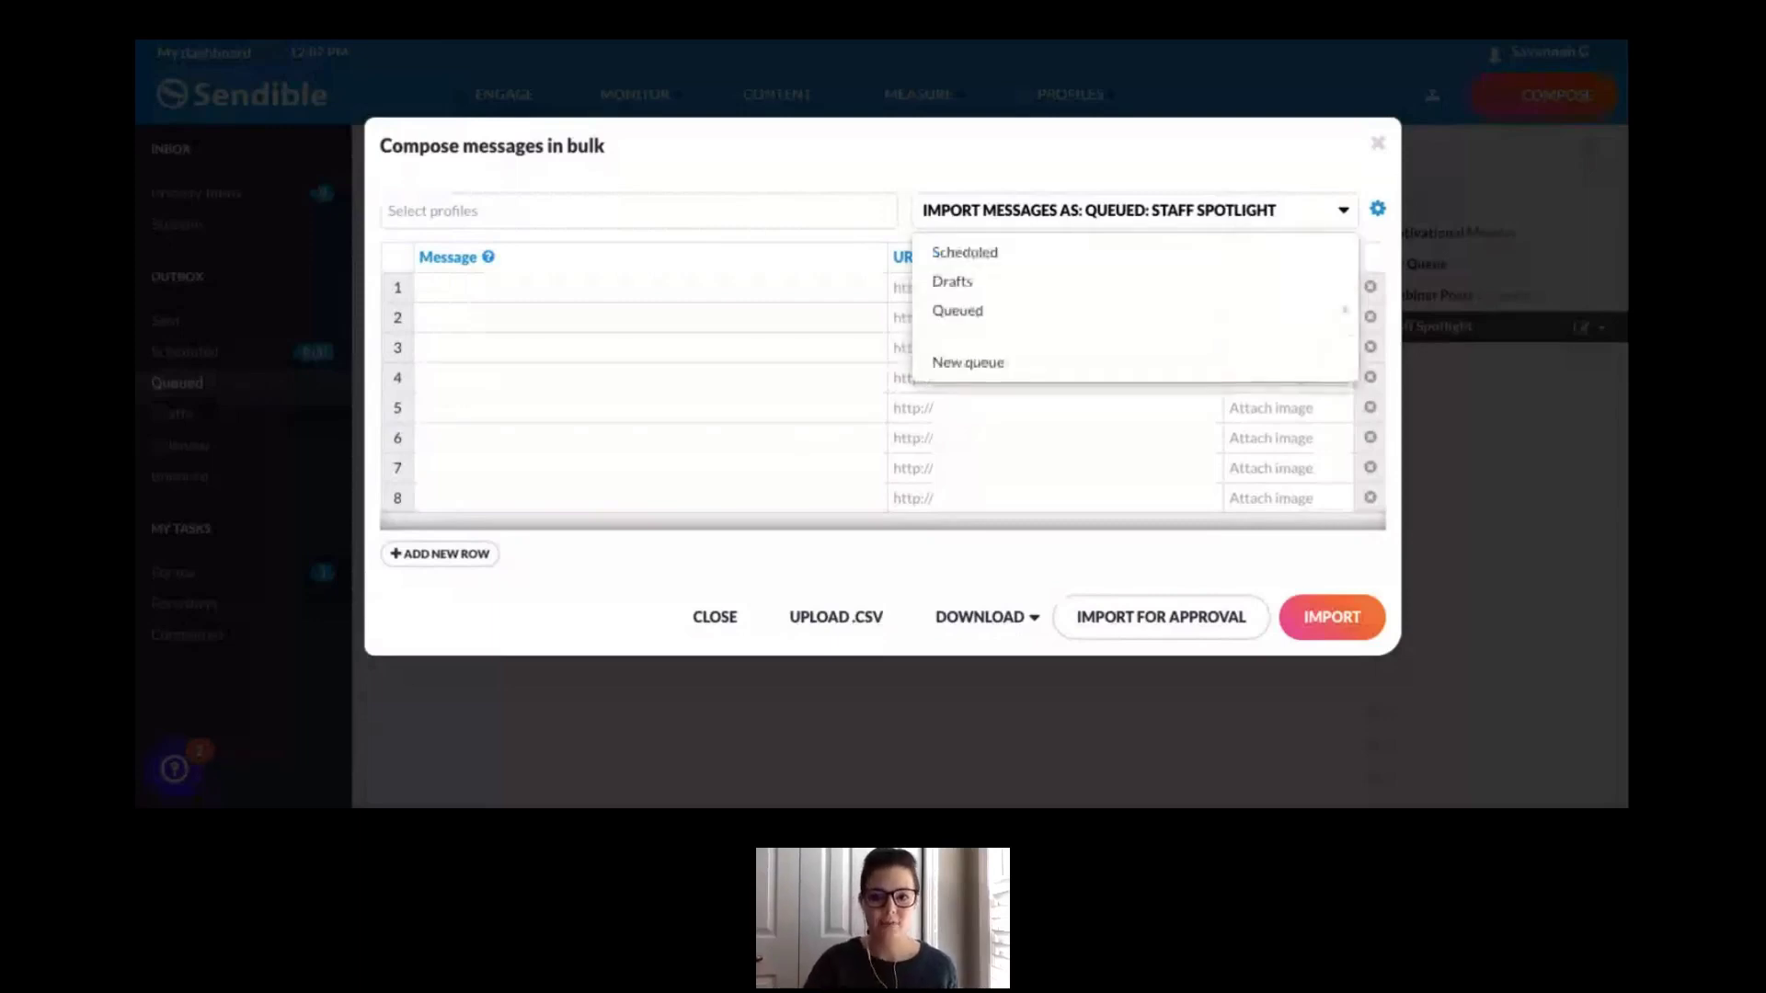
left_click(908, 204)
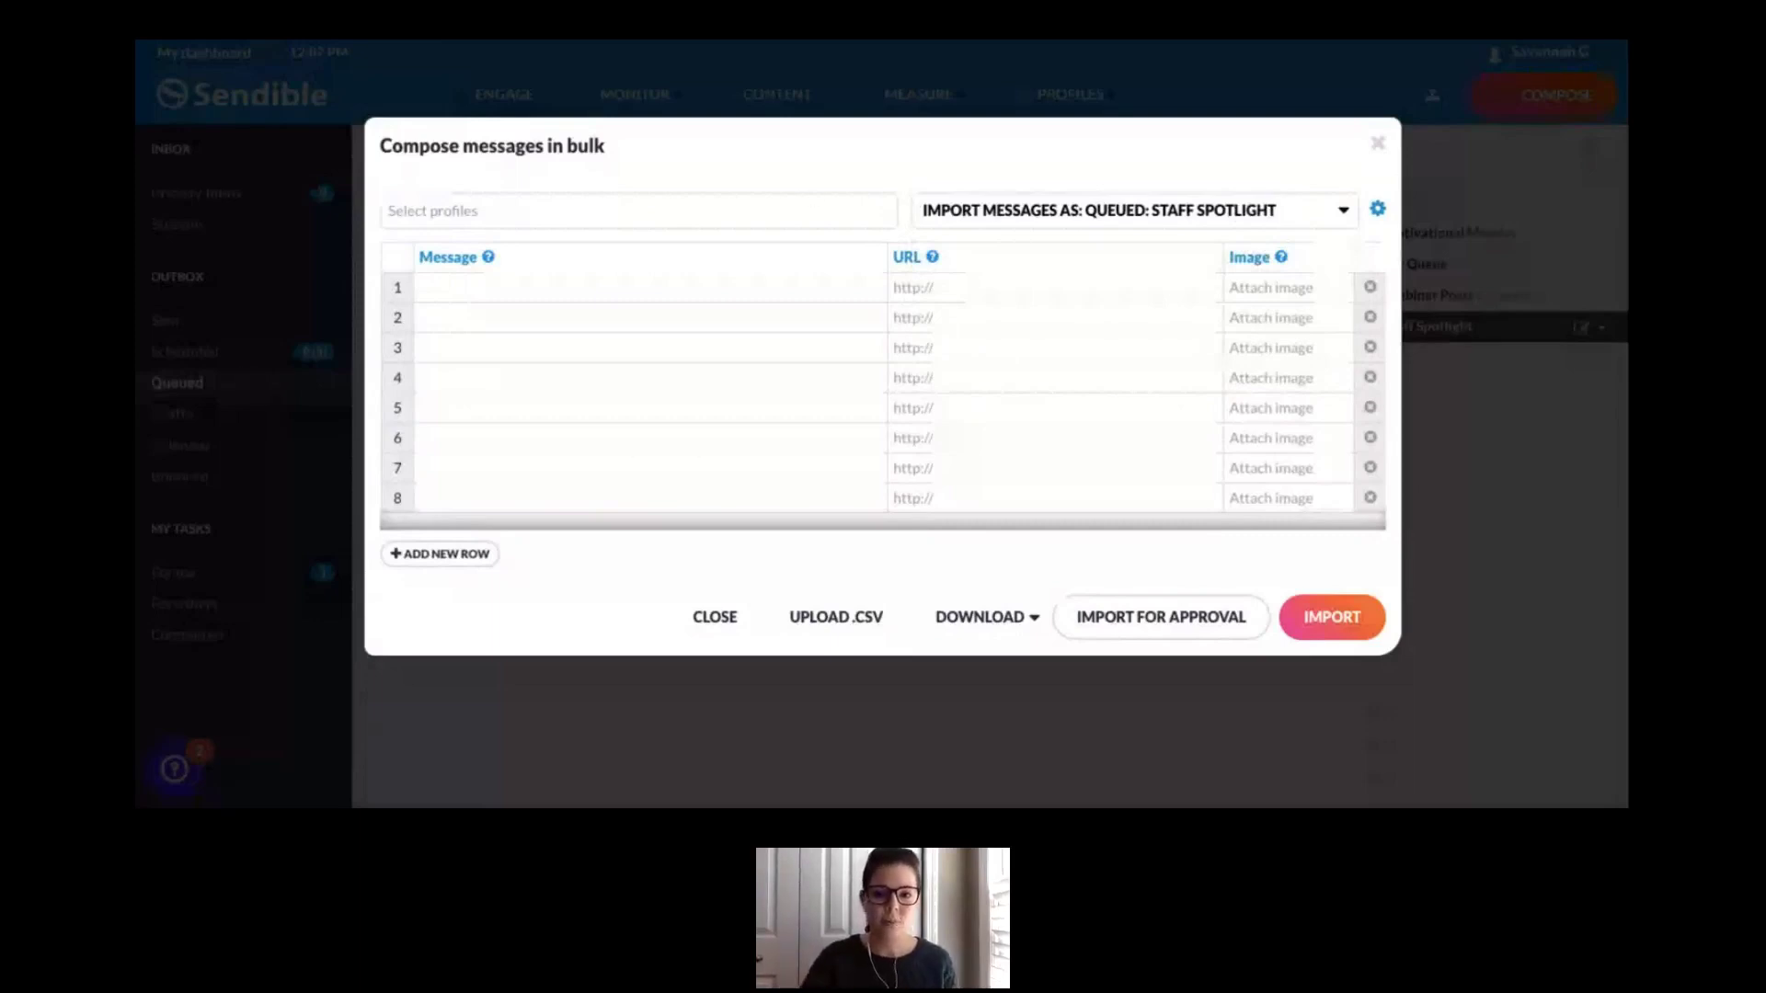
left_click(740, 218)
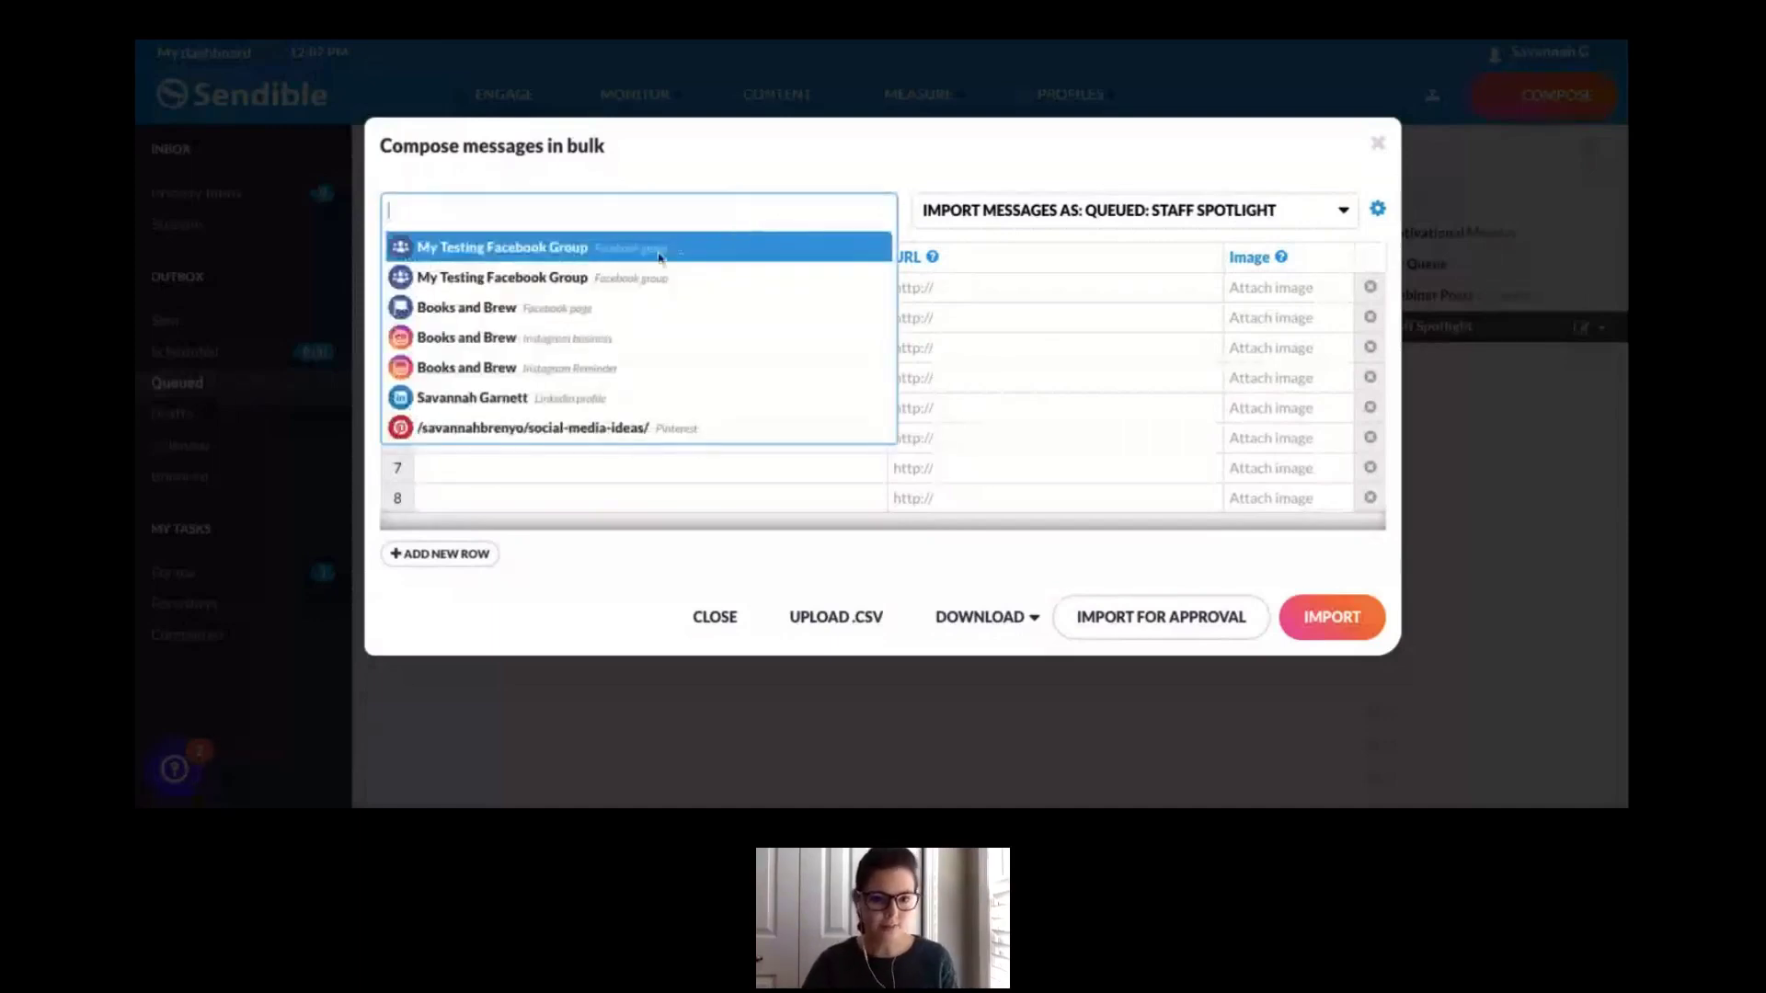
left_click(529, 399)
left_click(527, 403)
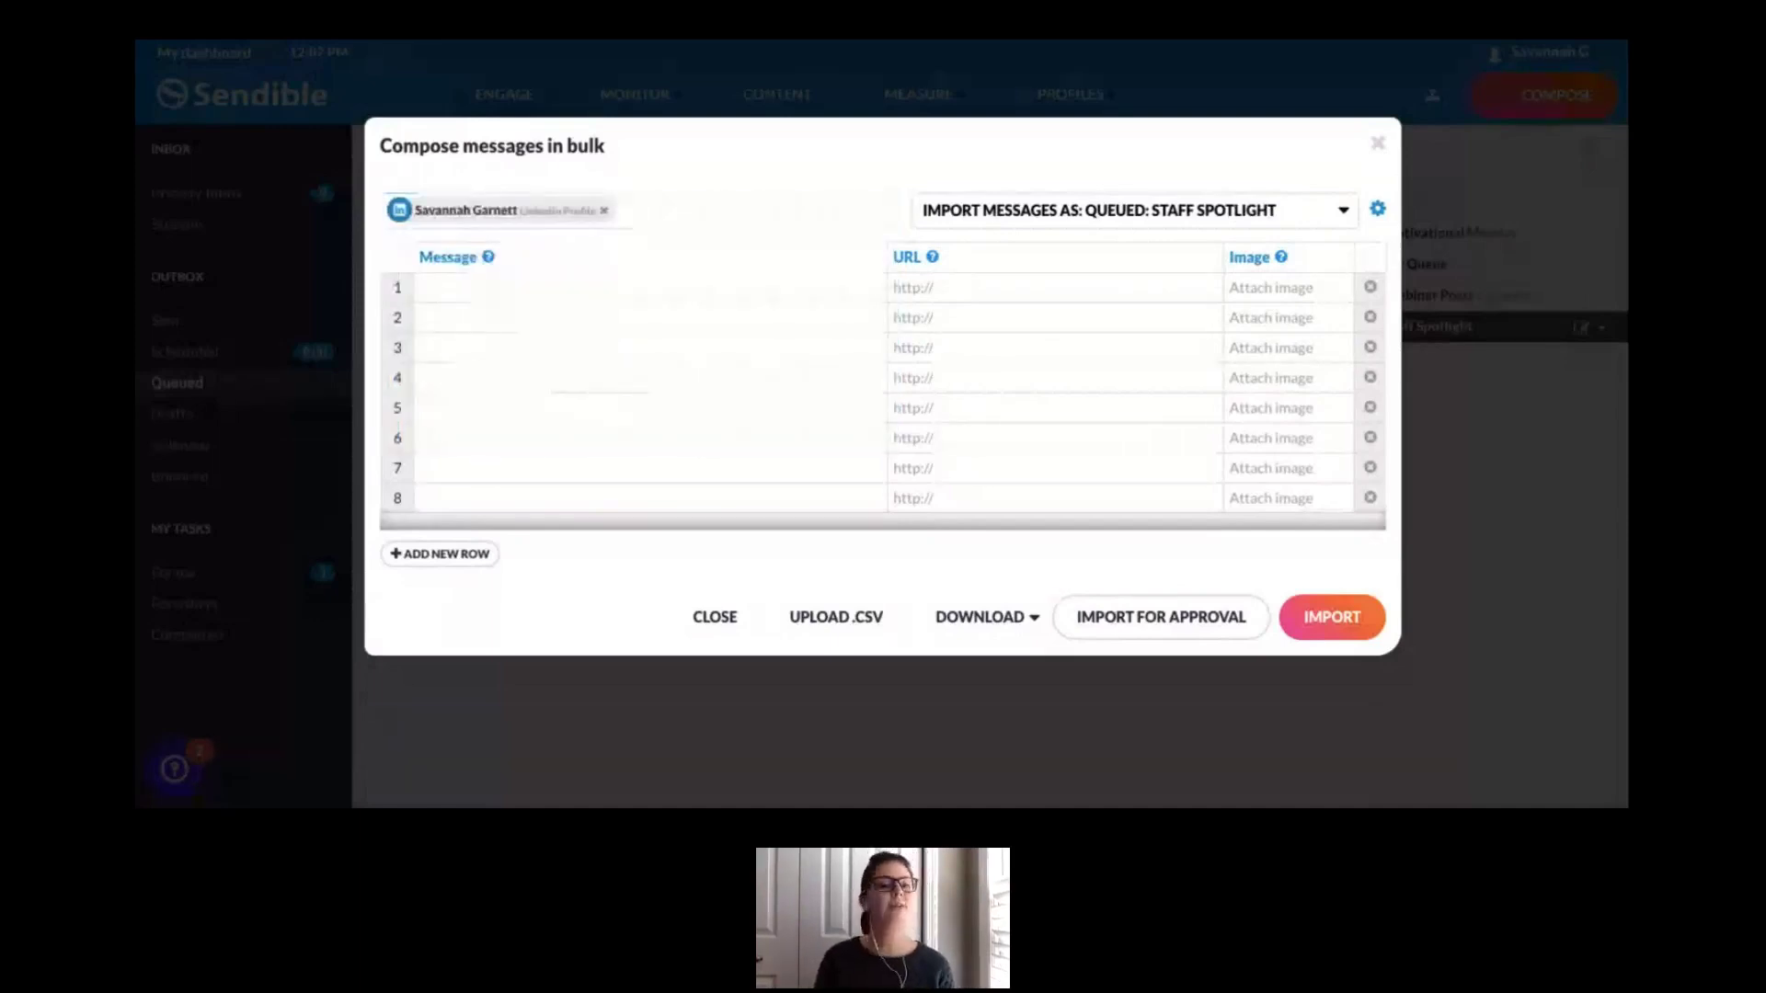
- Write the first bulk message as "Highlight - " followed by the first staff member's name and an exclamation mark
left_click(513, 290)
type("Hi")
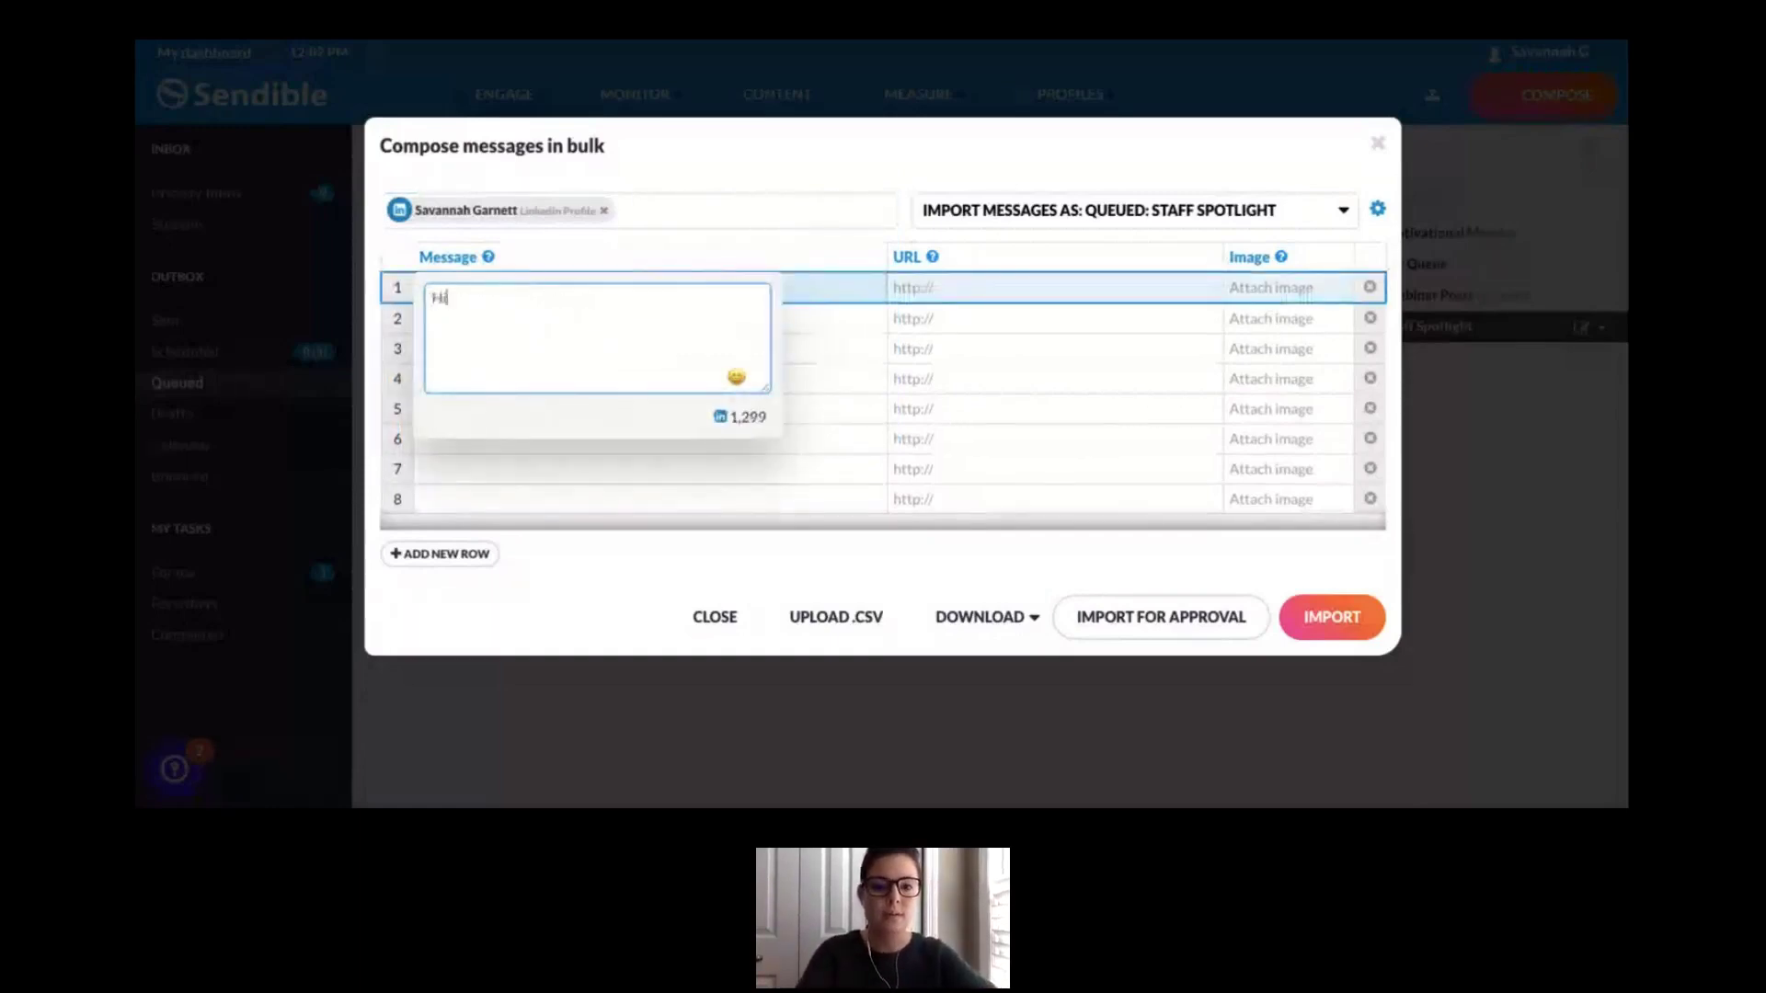
type("ghligh")
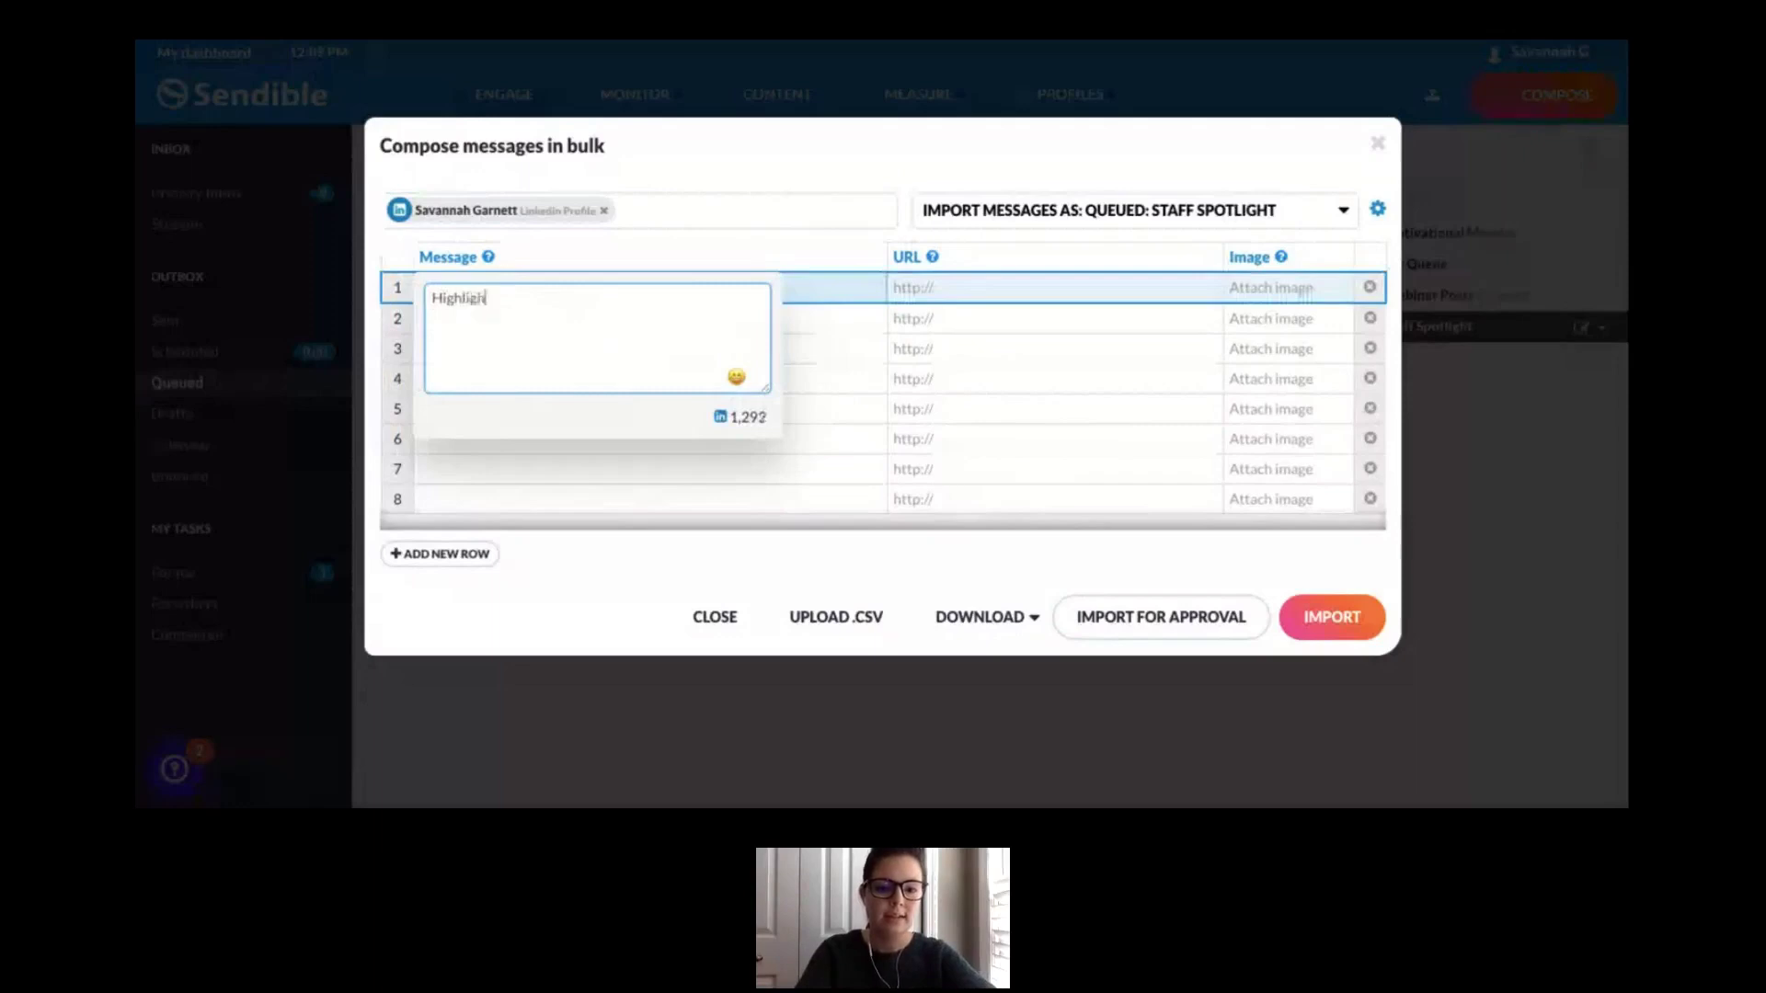
type("t - Marcus!")
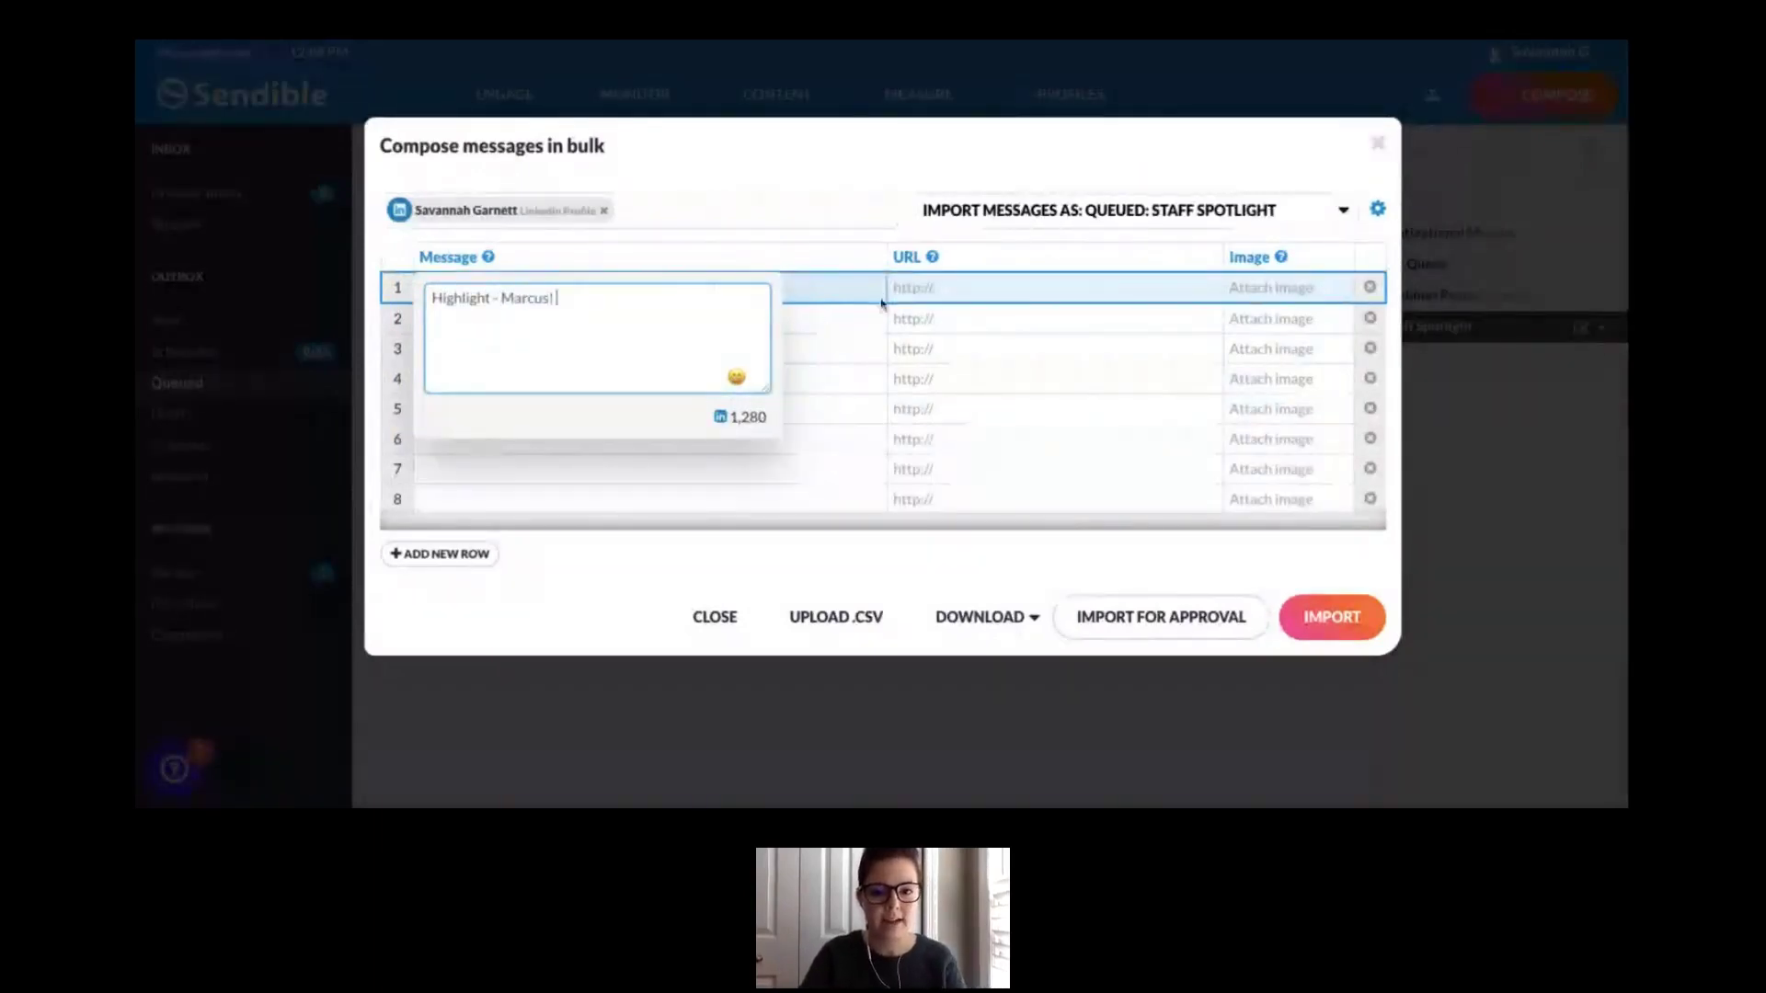
left_click(920, 293)
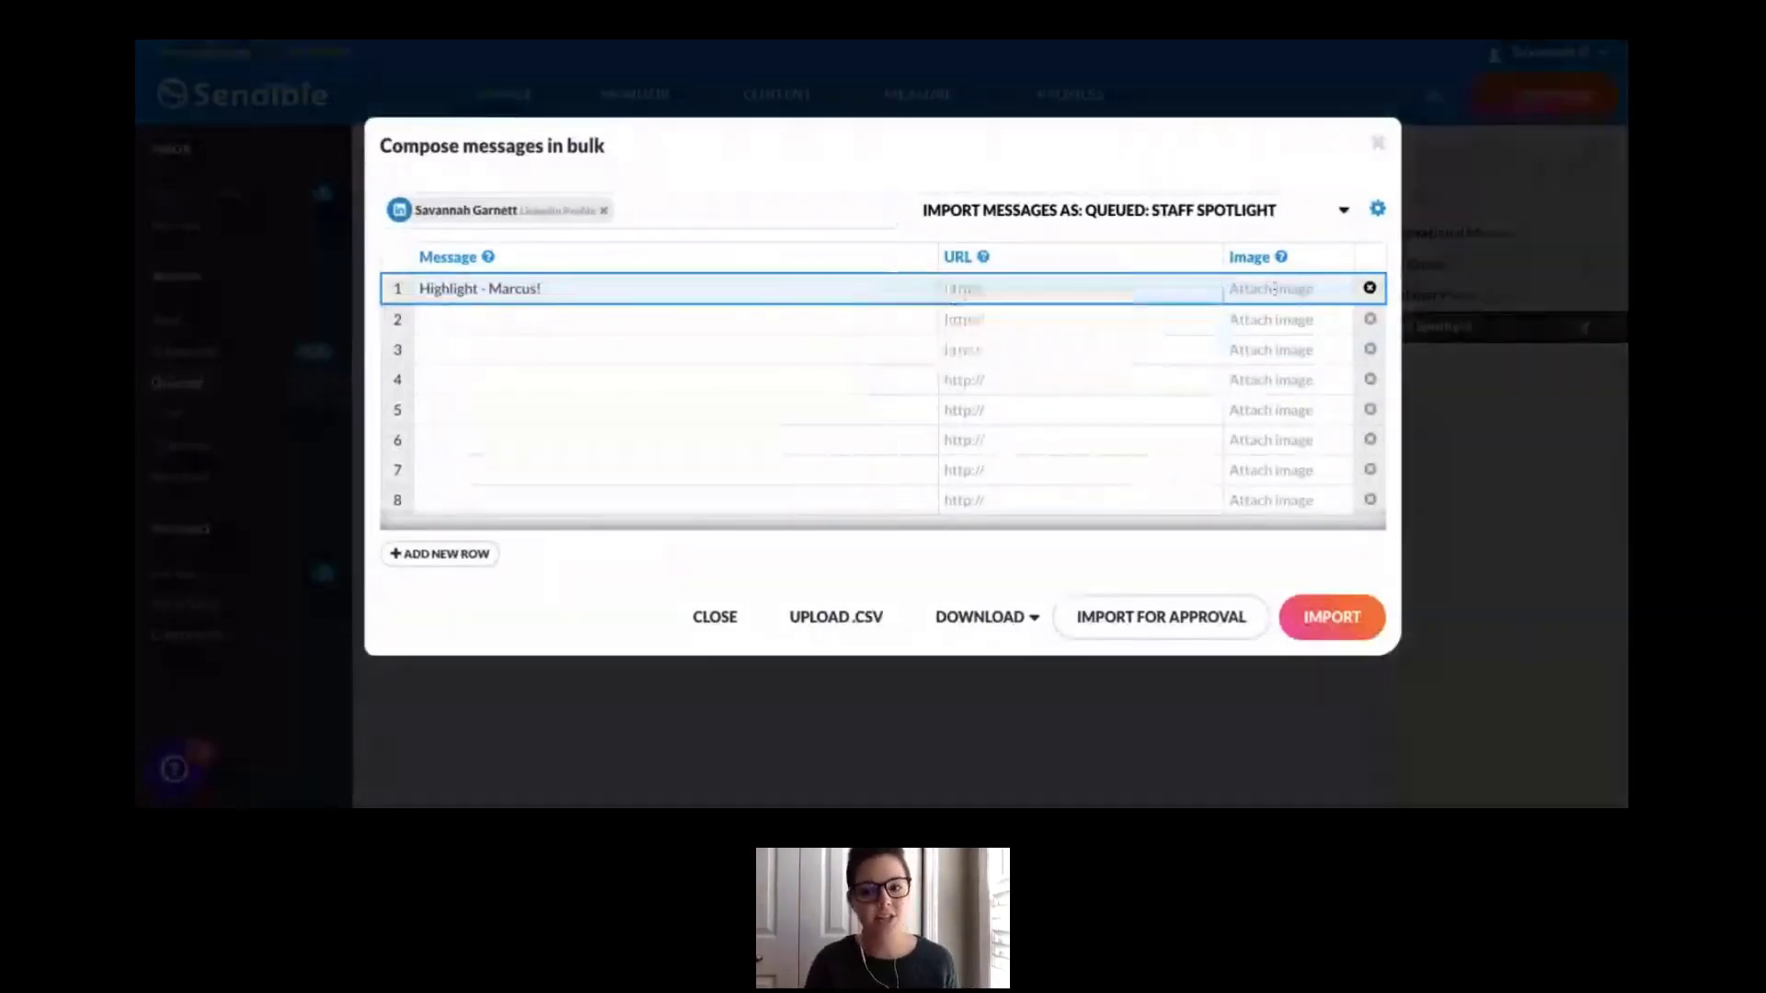
- Browse the first three pages of the media library for an image for the first message, and close it without attaching anything
left_click(1274, 288)
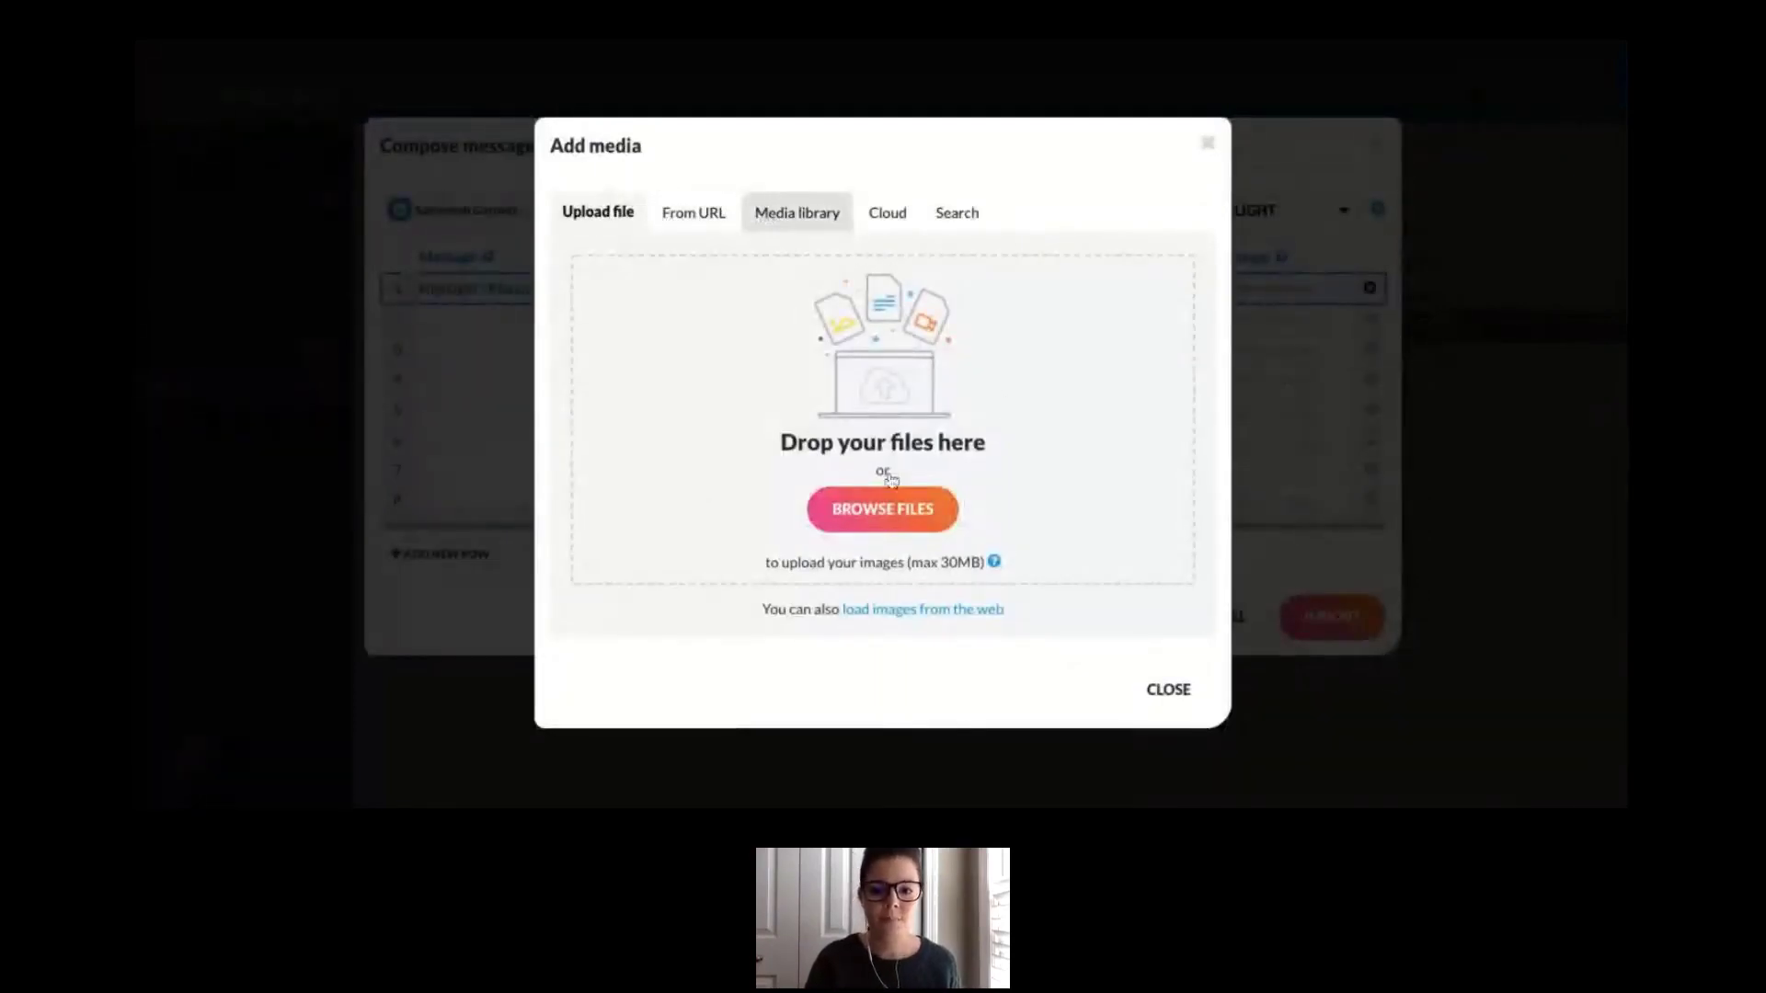
left_click(805, 218)
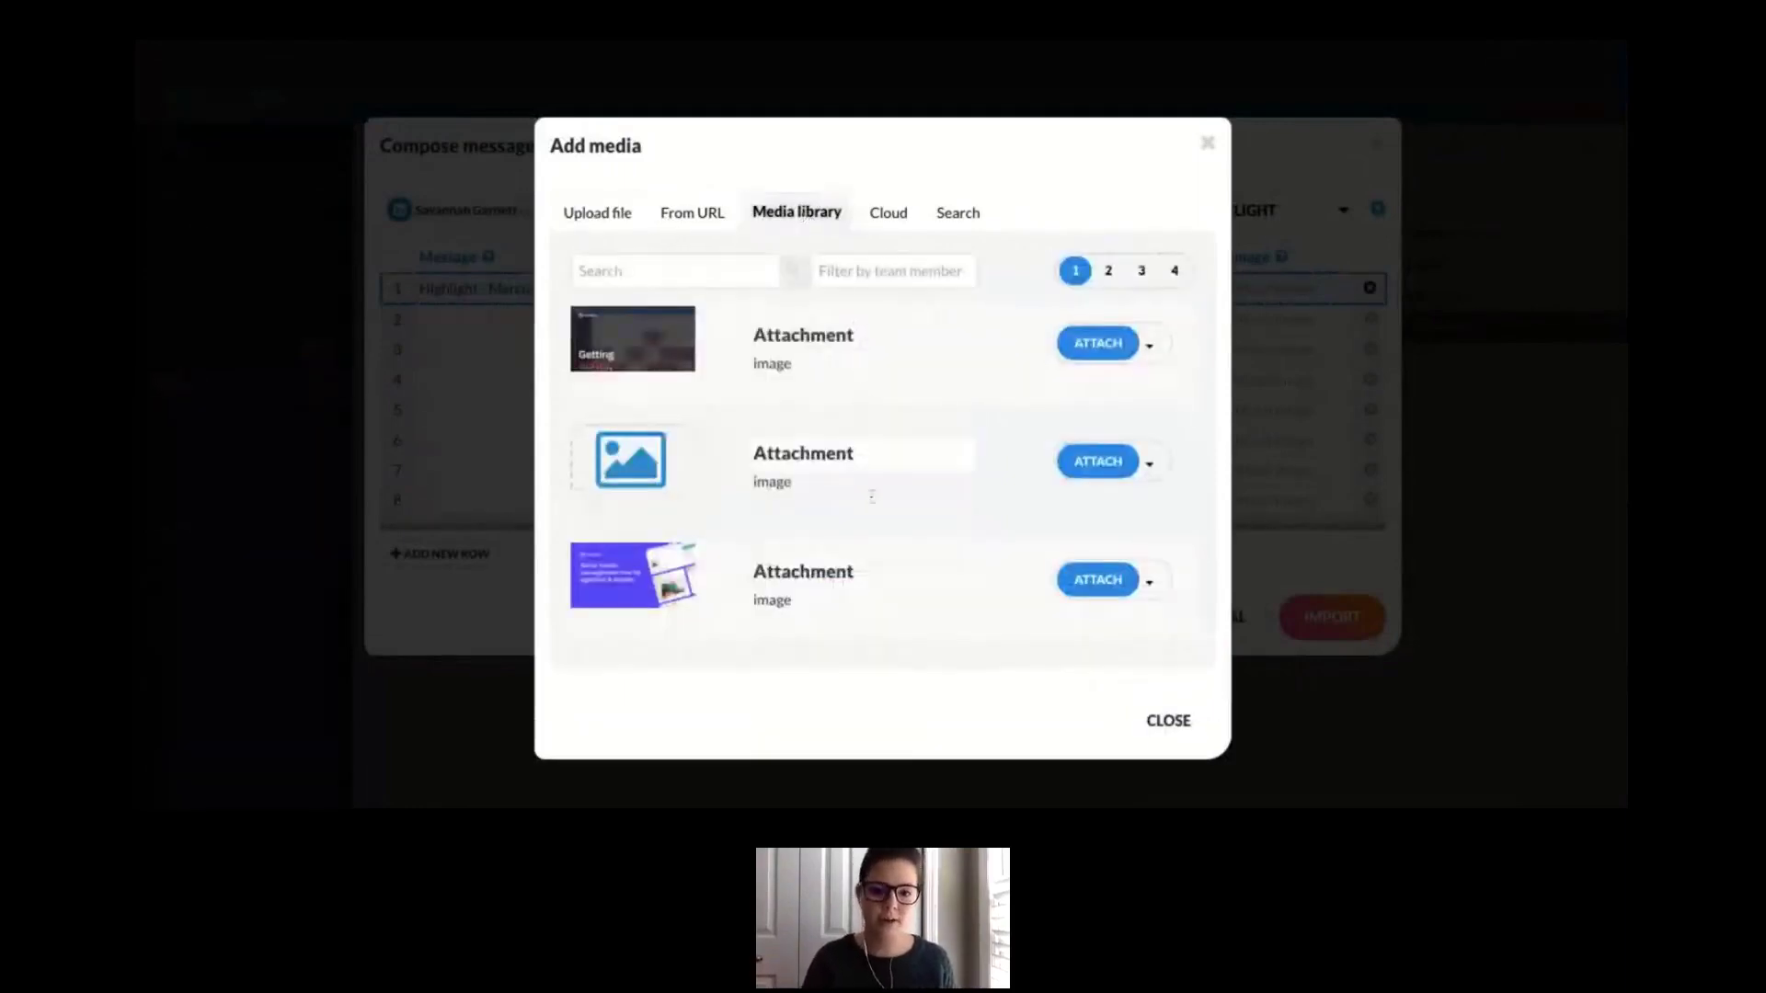
scroll(847, 526, "down", 2)
scroll(920, 441, "up", 1)
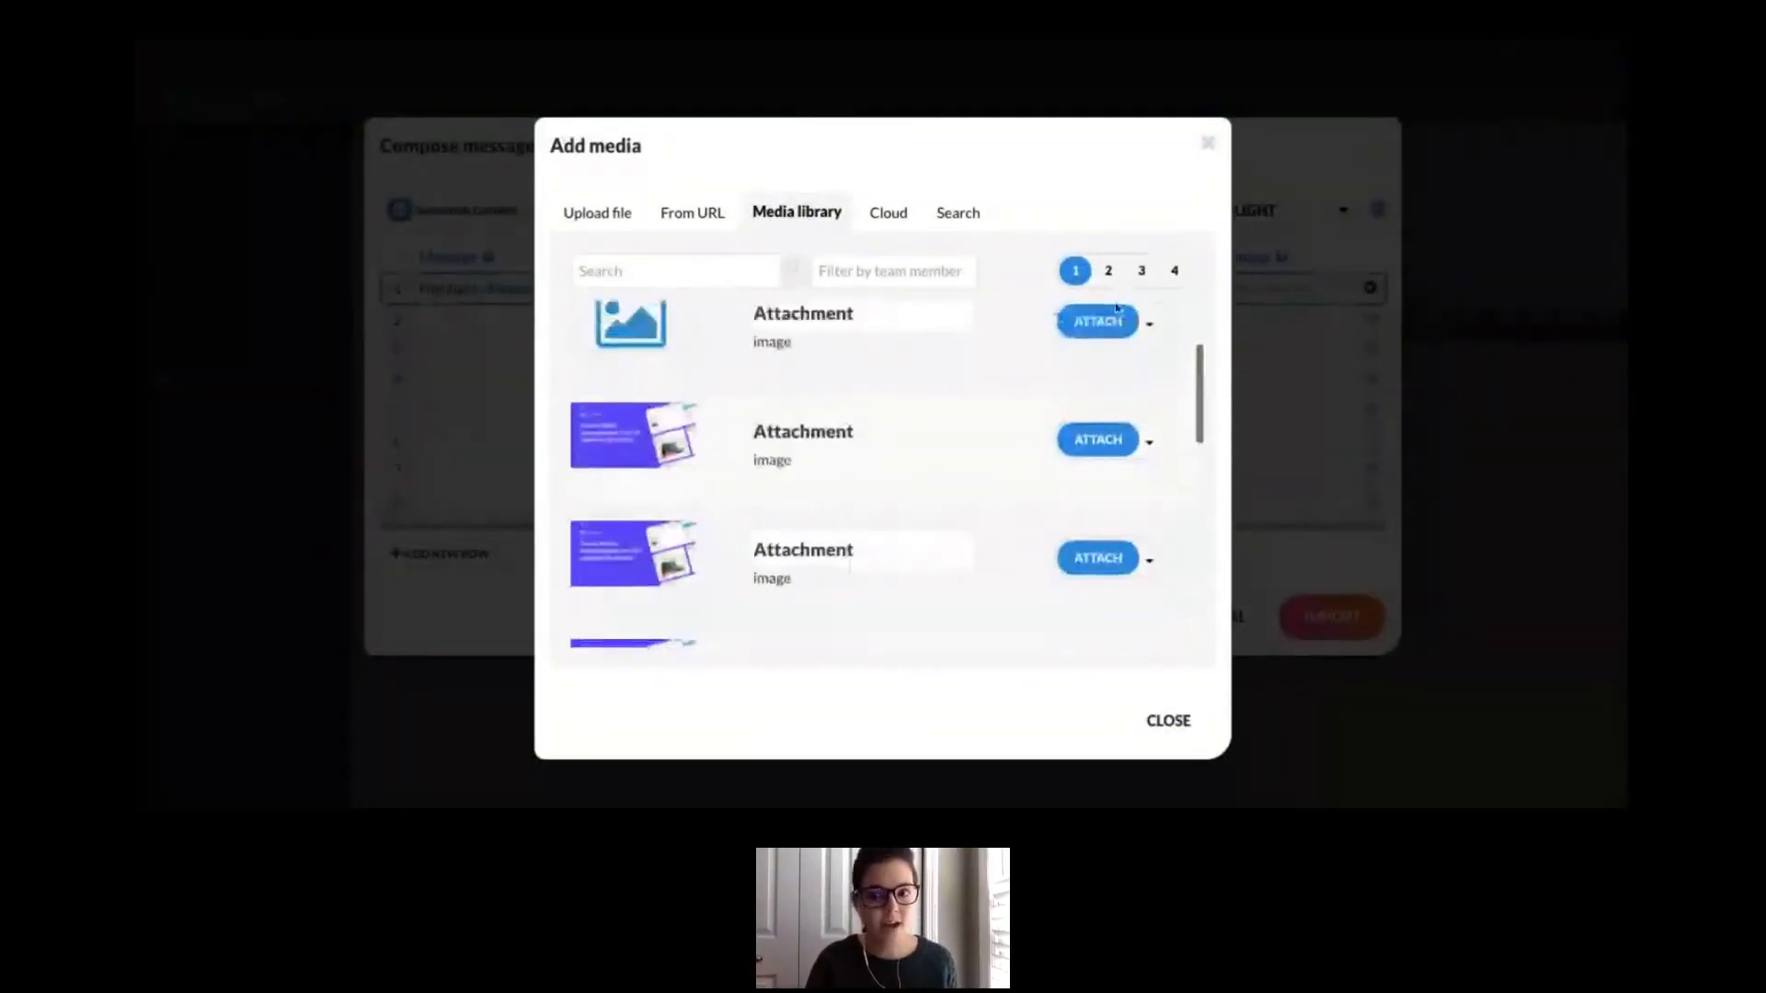
left_click(1109, 273)
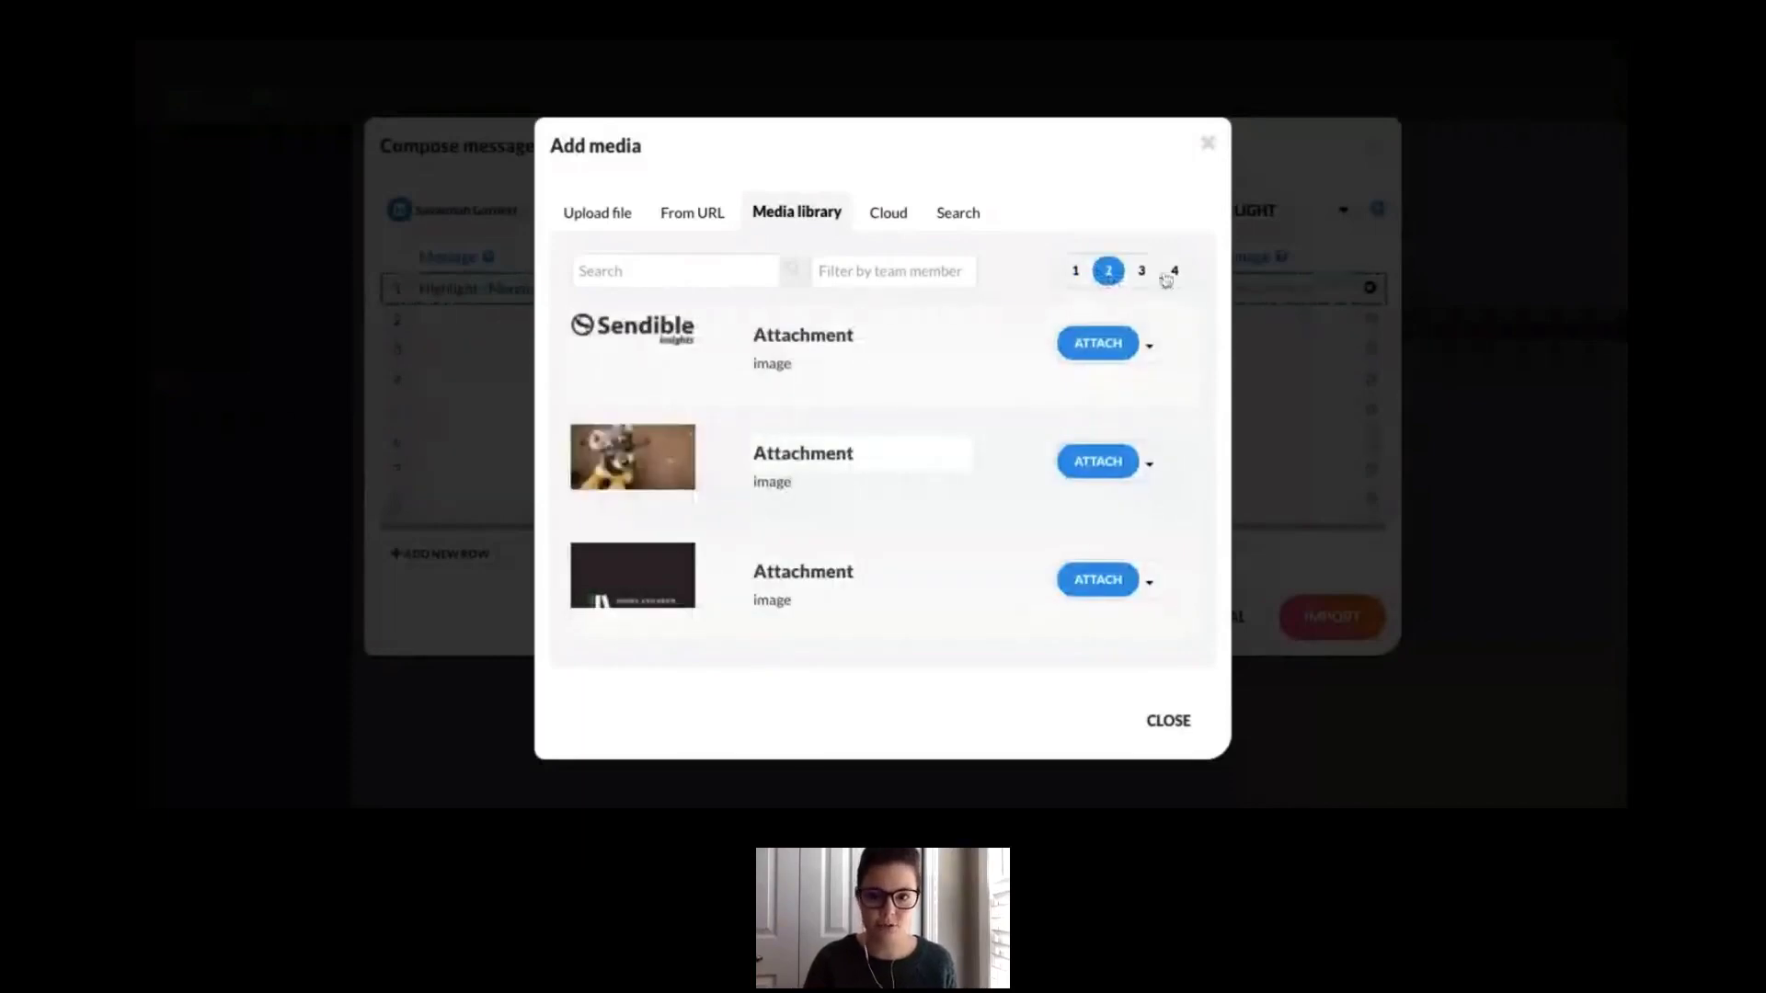
left_click(1145, 277)
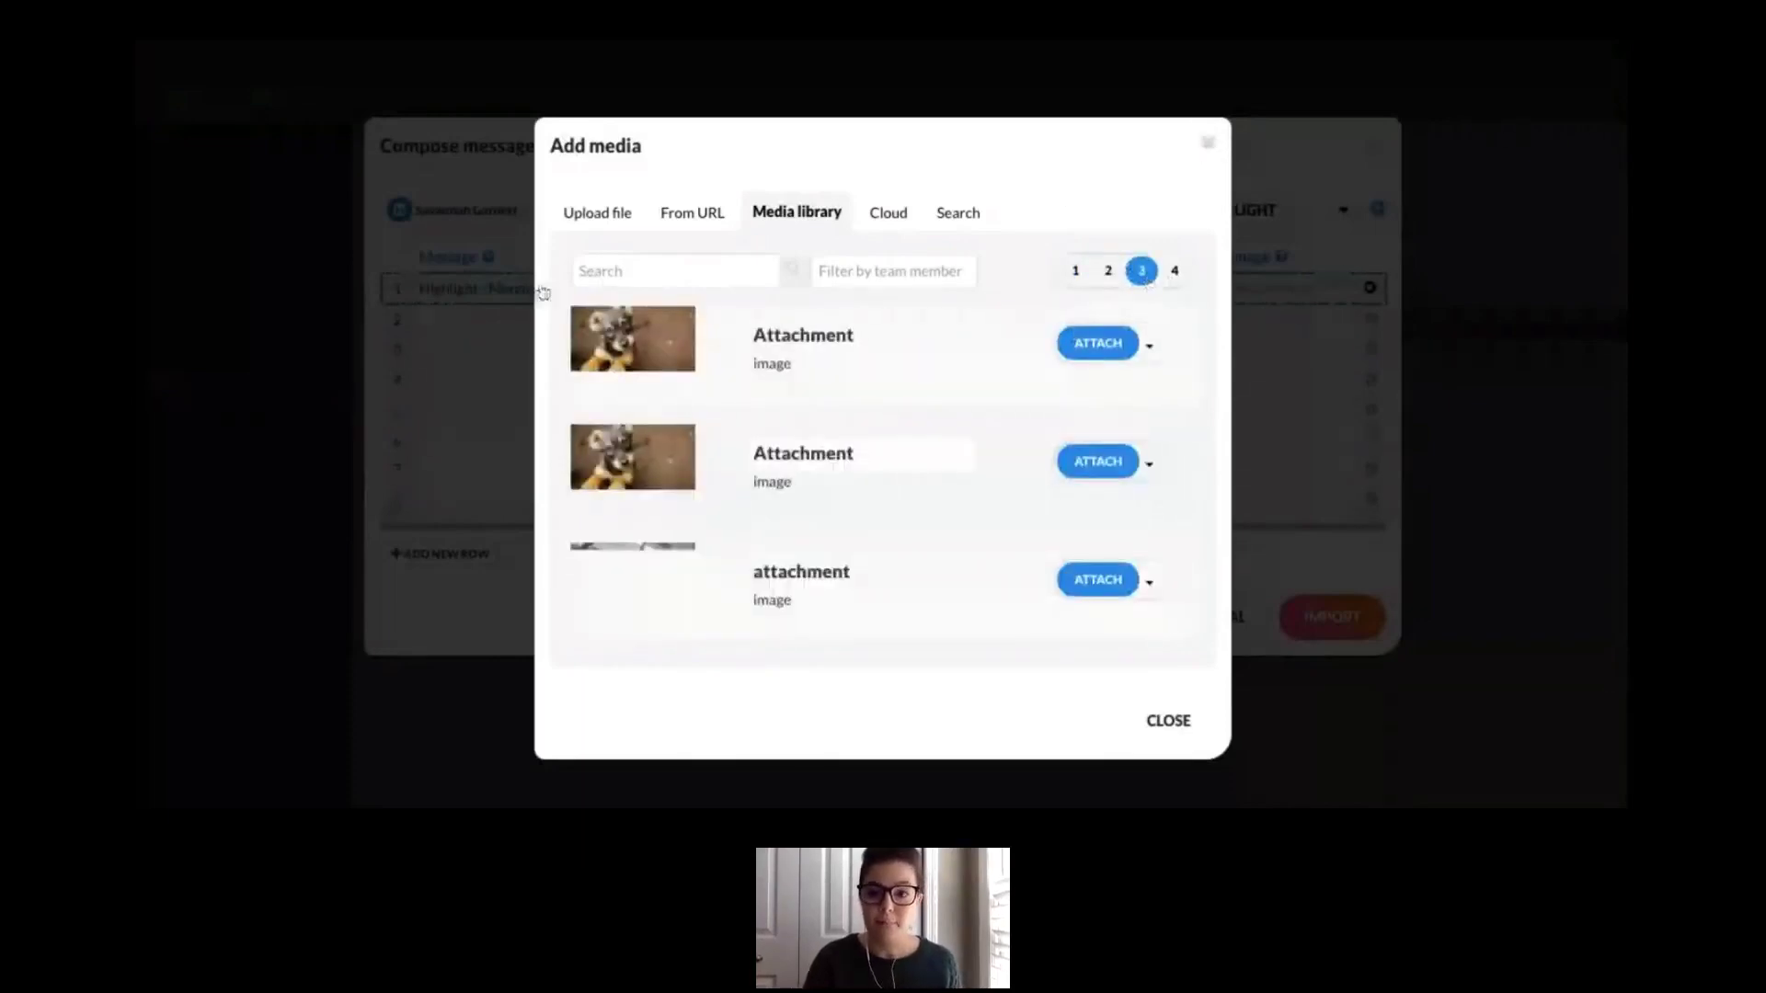
left_click(1208, 147)
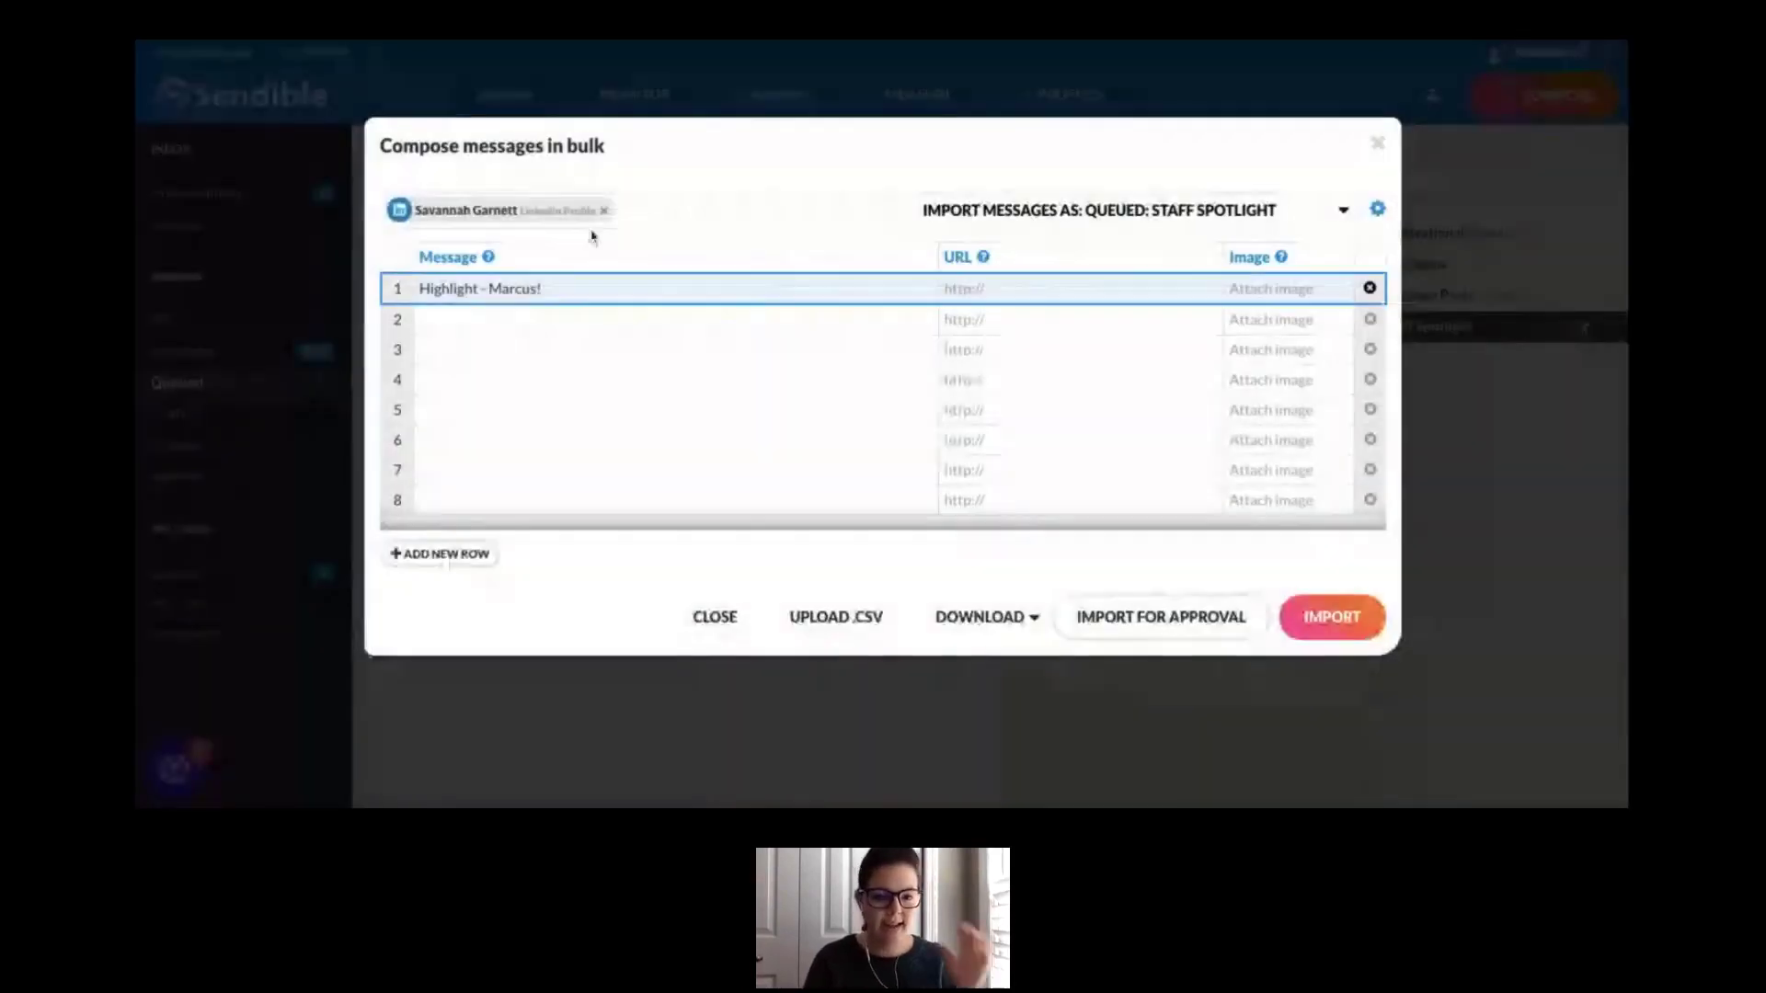
- Write the second bulk message as "Highlight - " followed by the second staff member's name
double_click(499, 330)
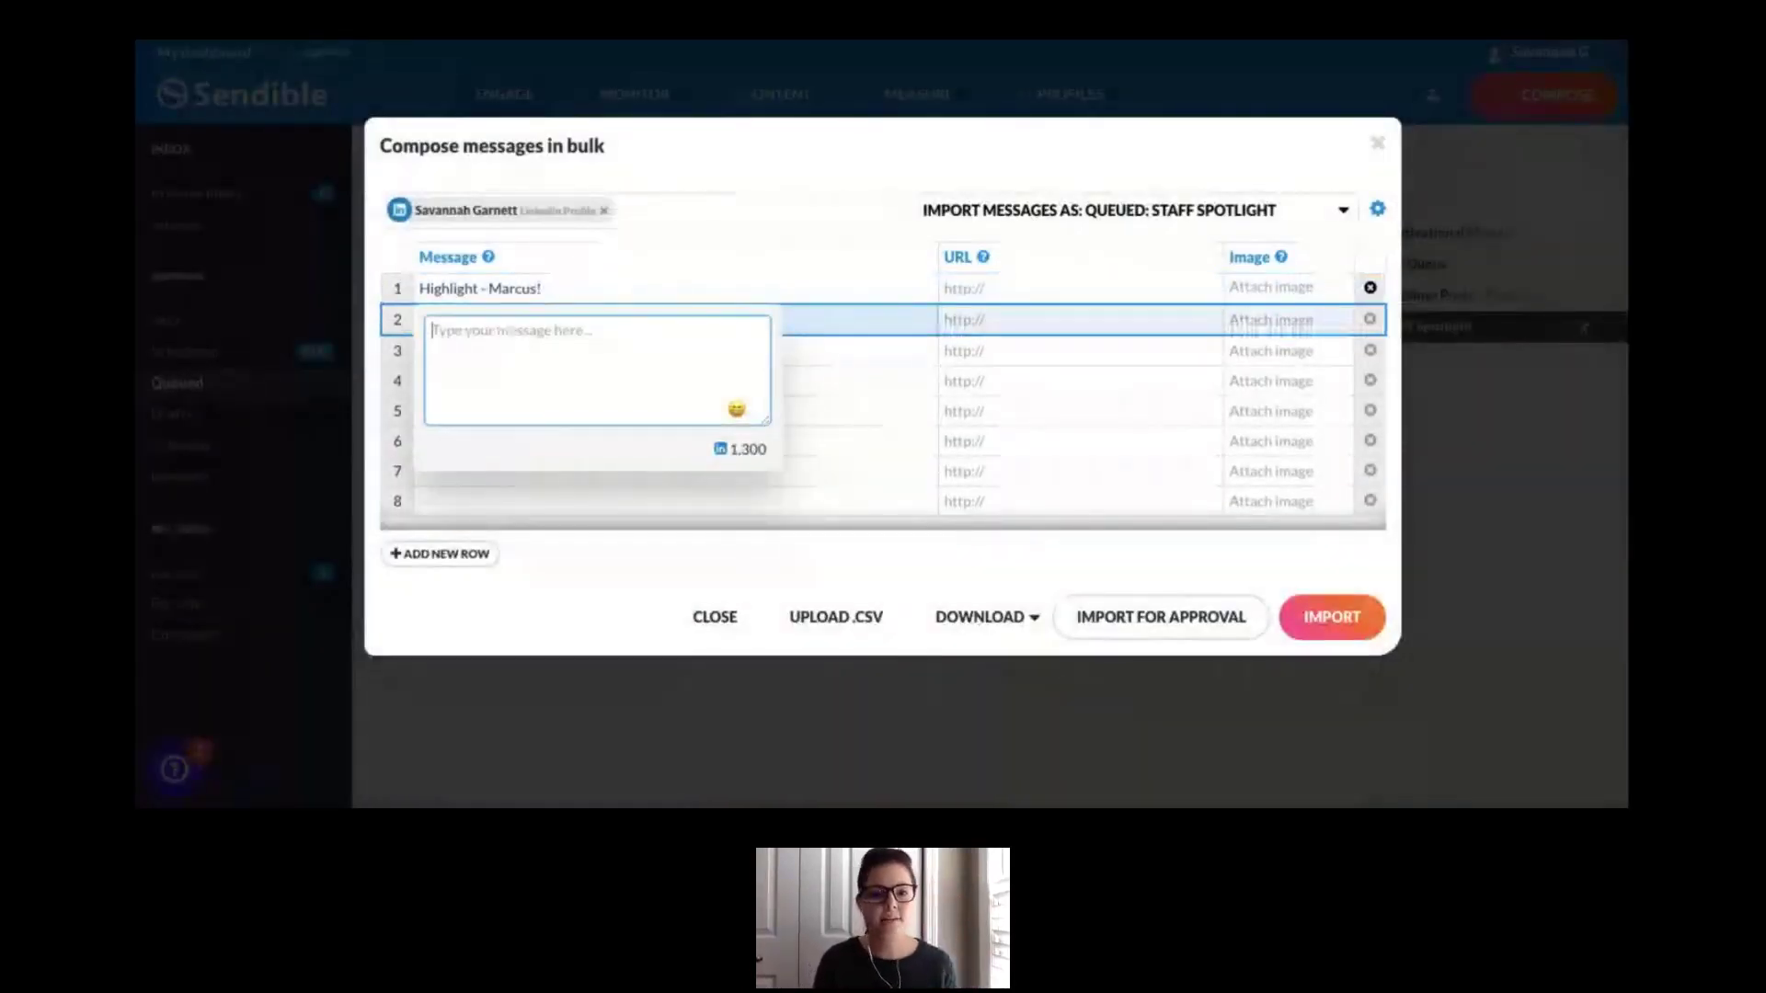
type("Highli")
type("ight")
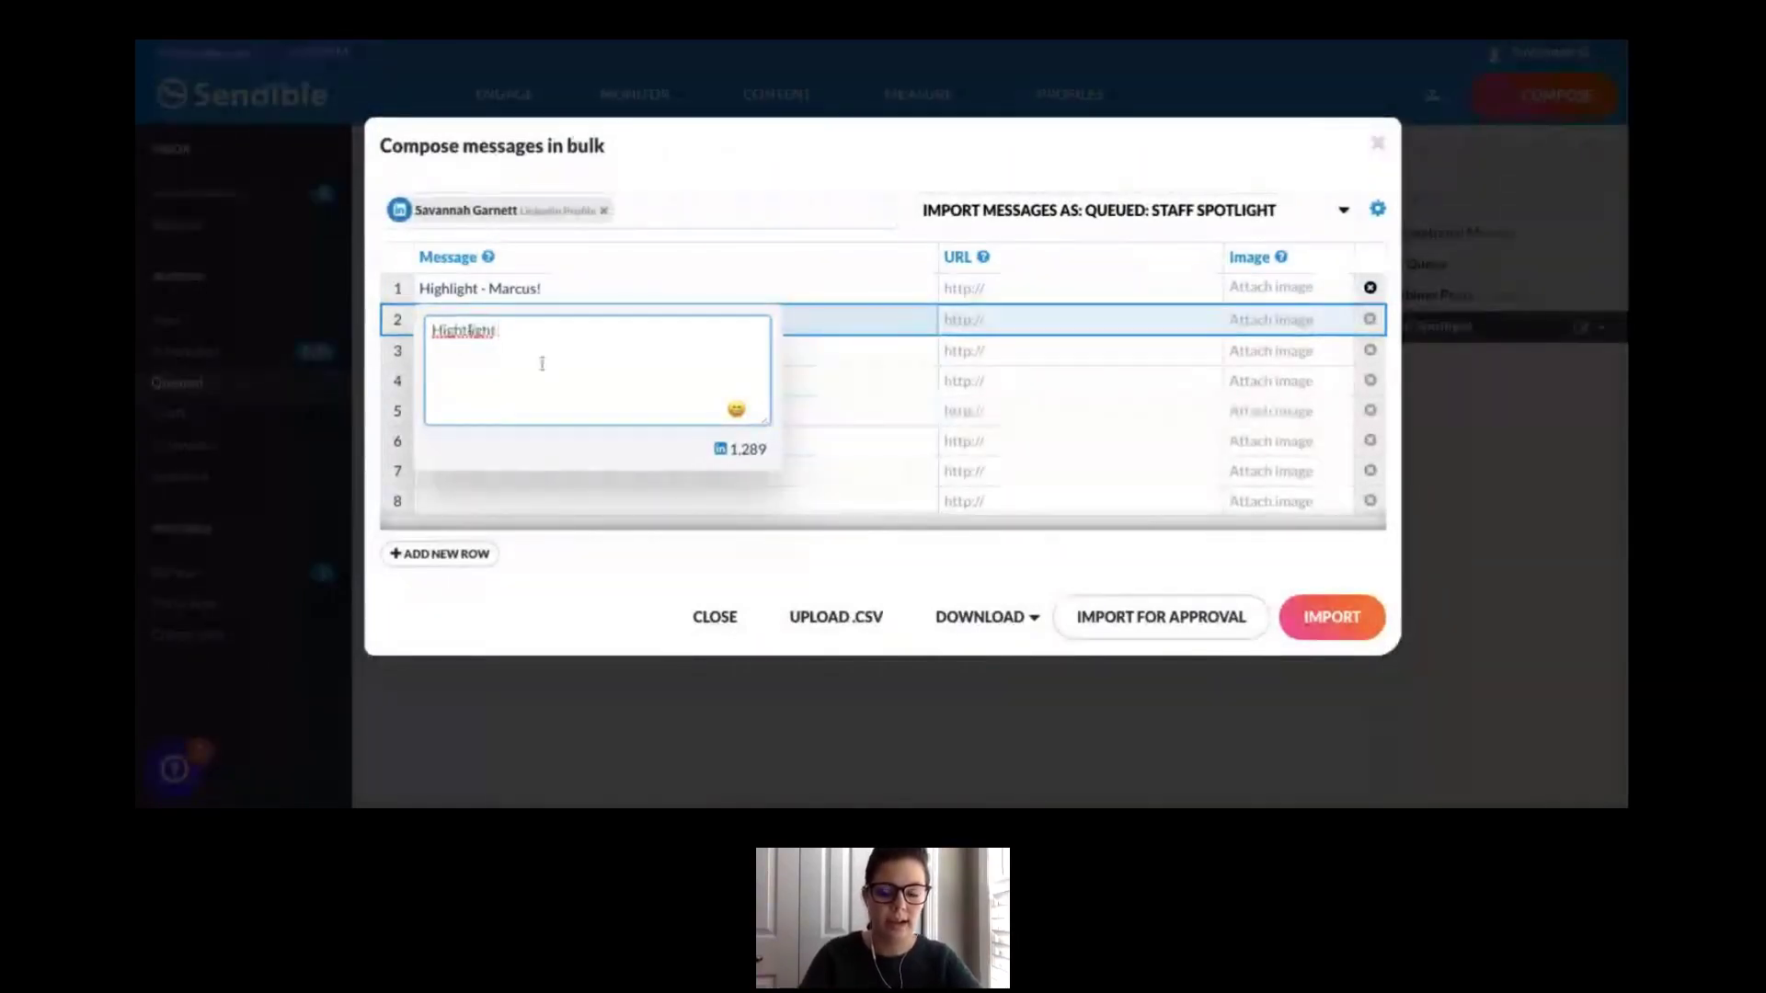
key("BackSpace")
key("Right")
key("Right")
key("Right")
key("Right")
key("Right")
type("- Heather")
key("Return")
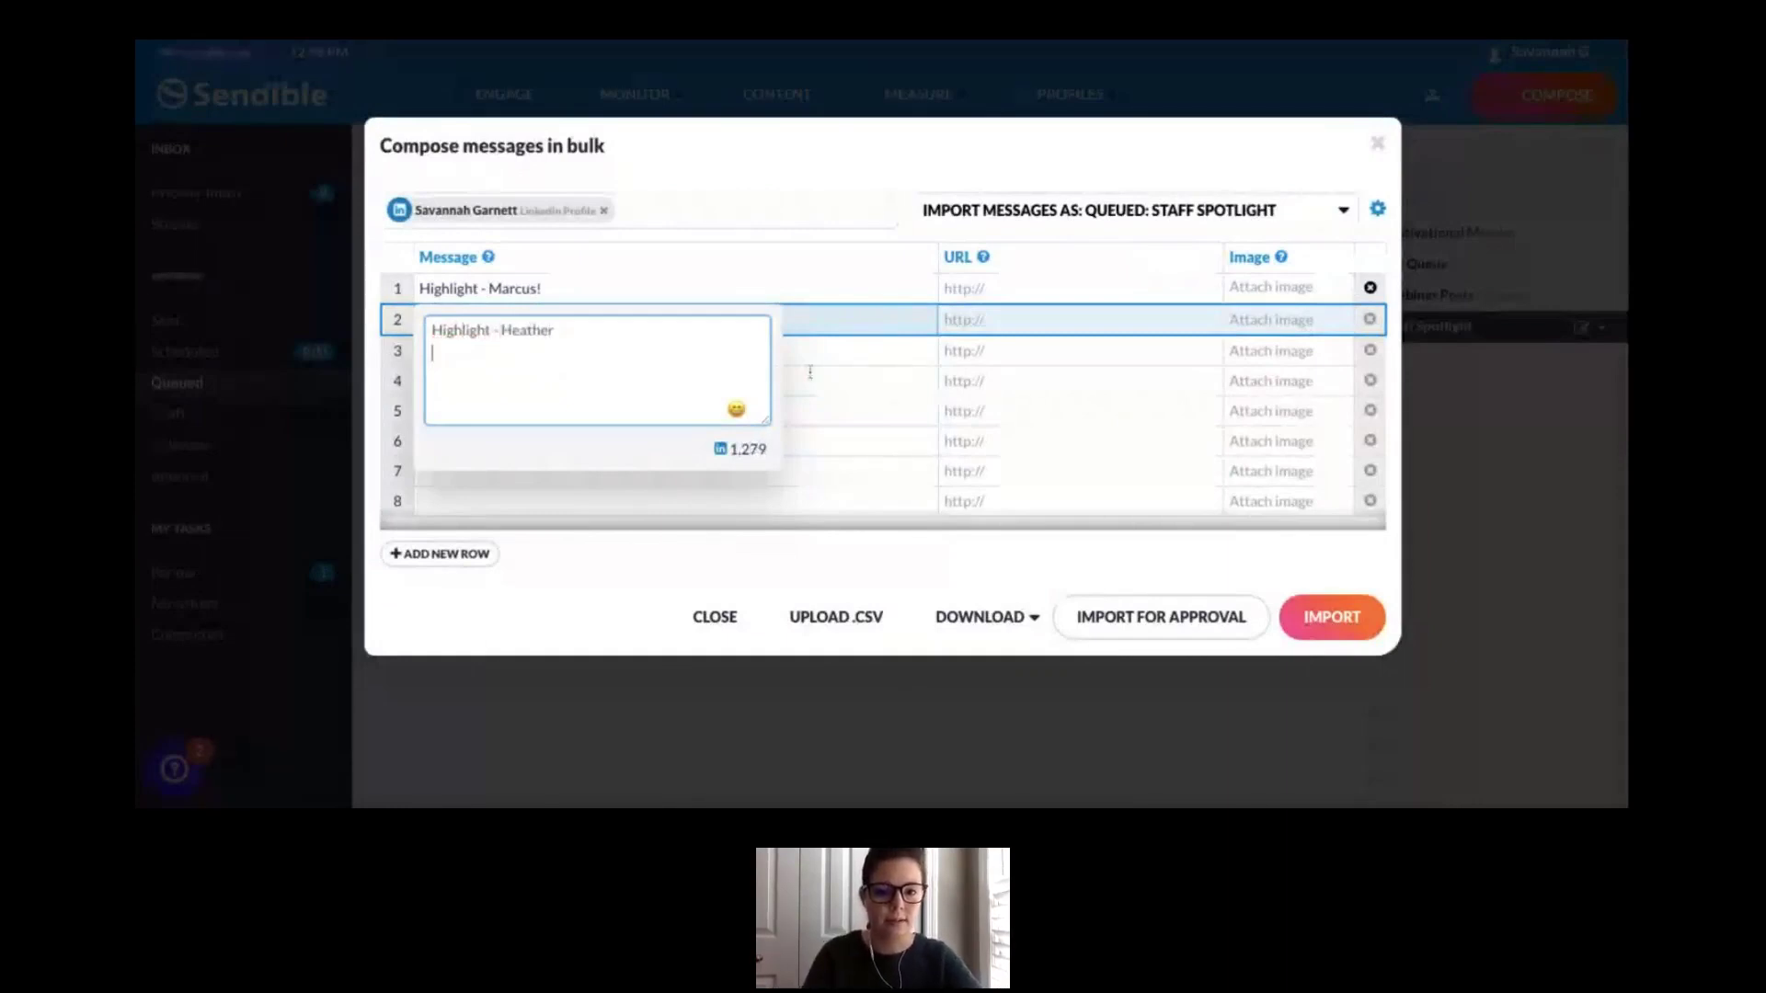
- Write the third bulk message as "Highlight" plus the third staff member's name and an exclamation mark, and import all messages into the Staff Spotlight queue
left_click(821, 355)
type("Highlight")
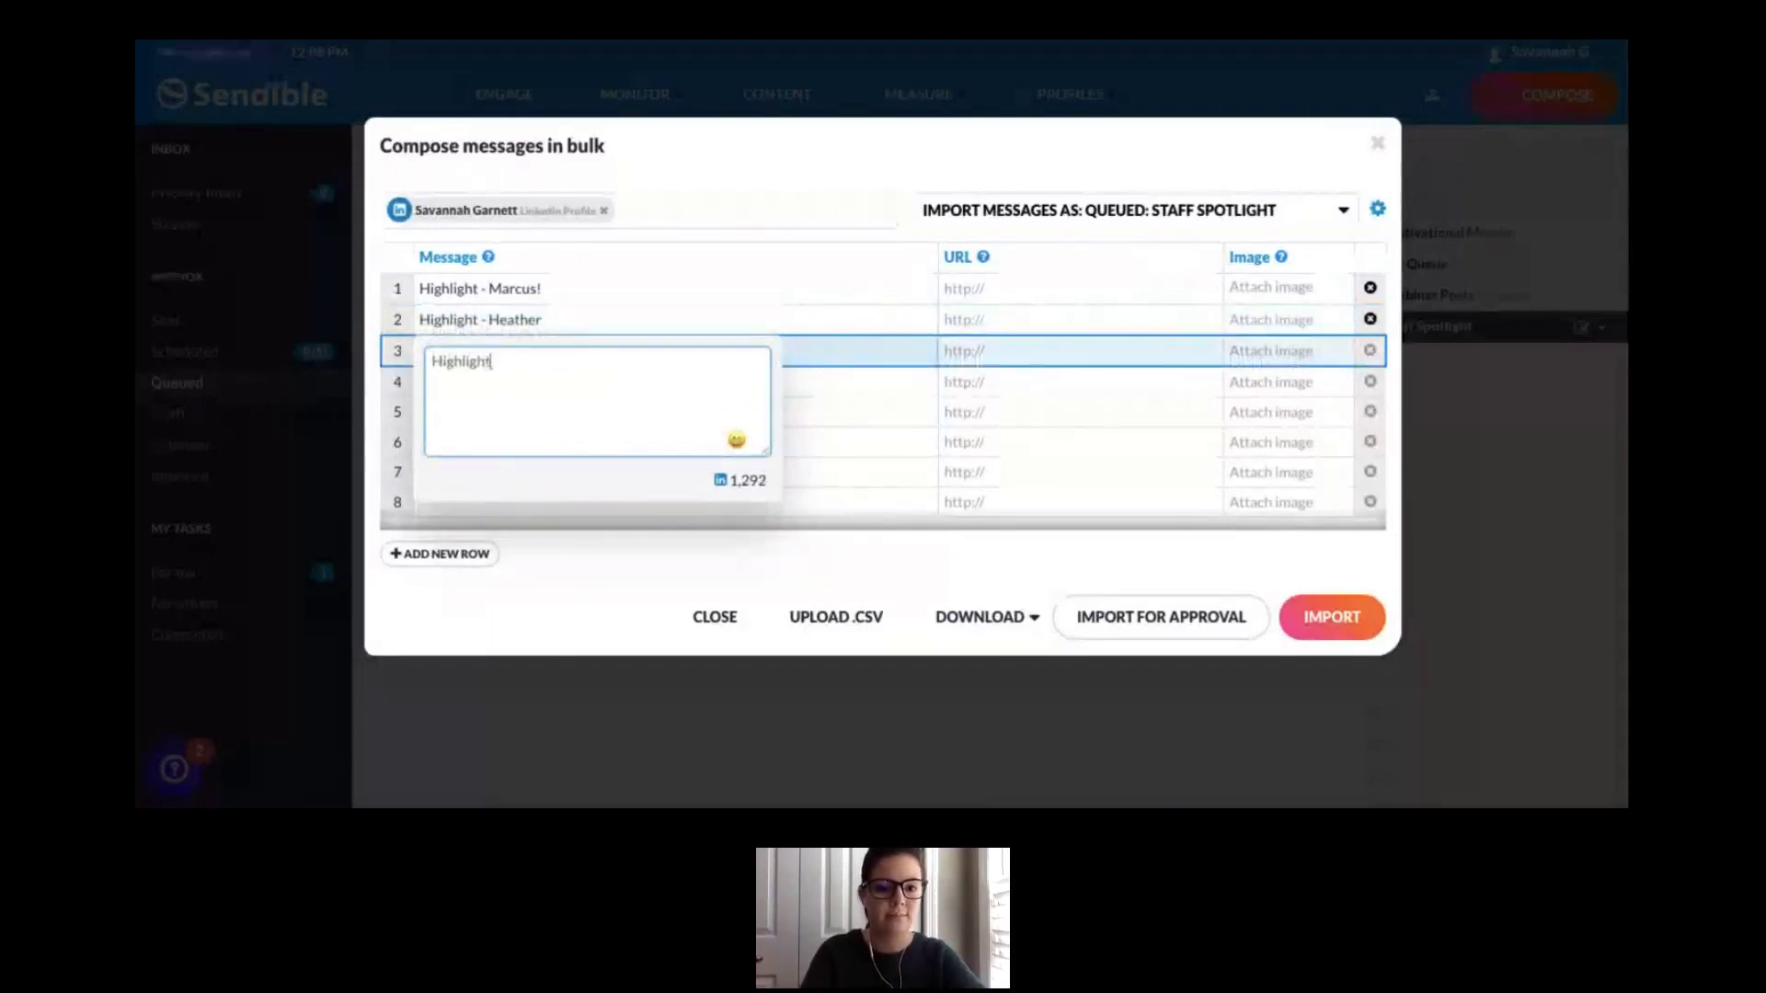
type(" Claire!")
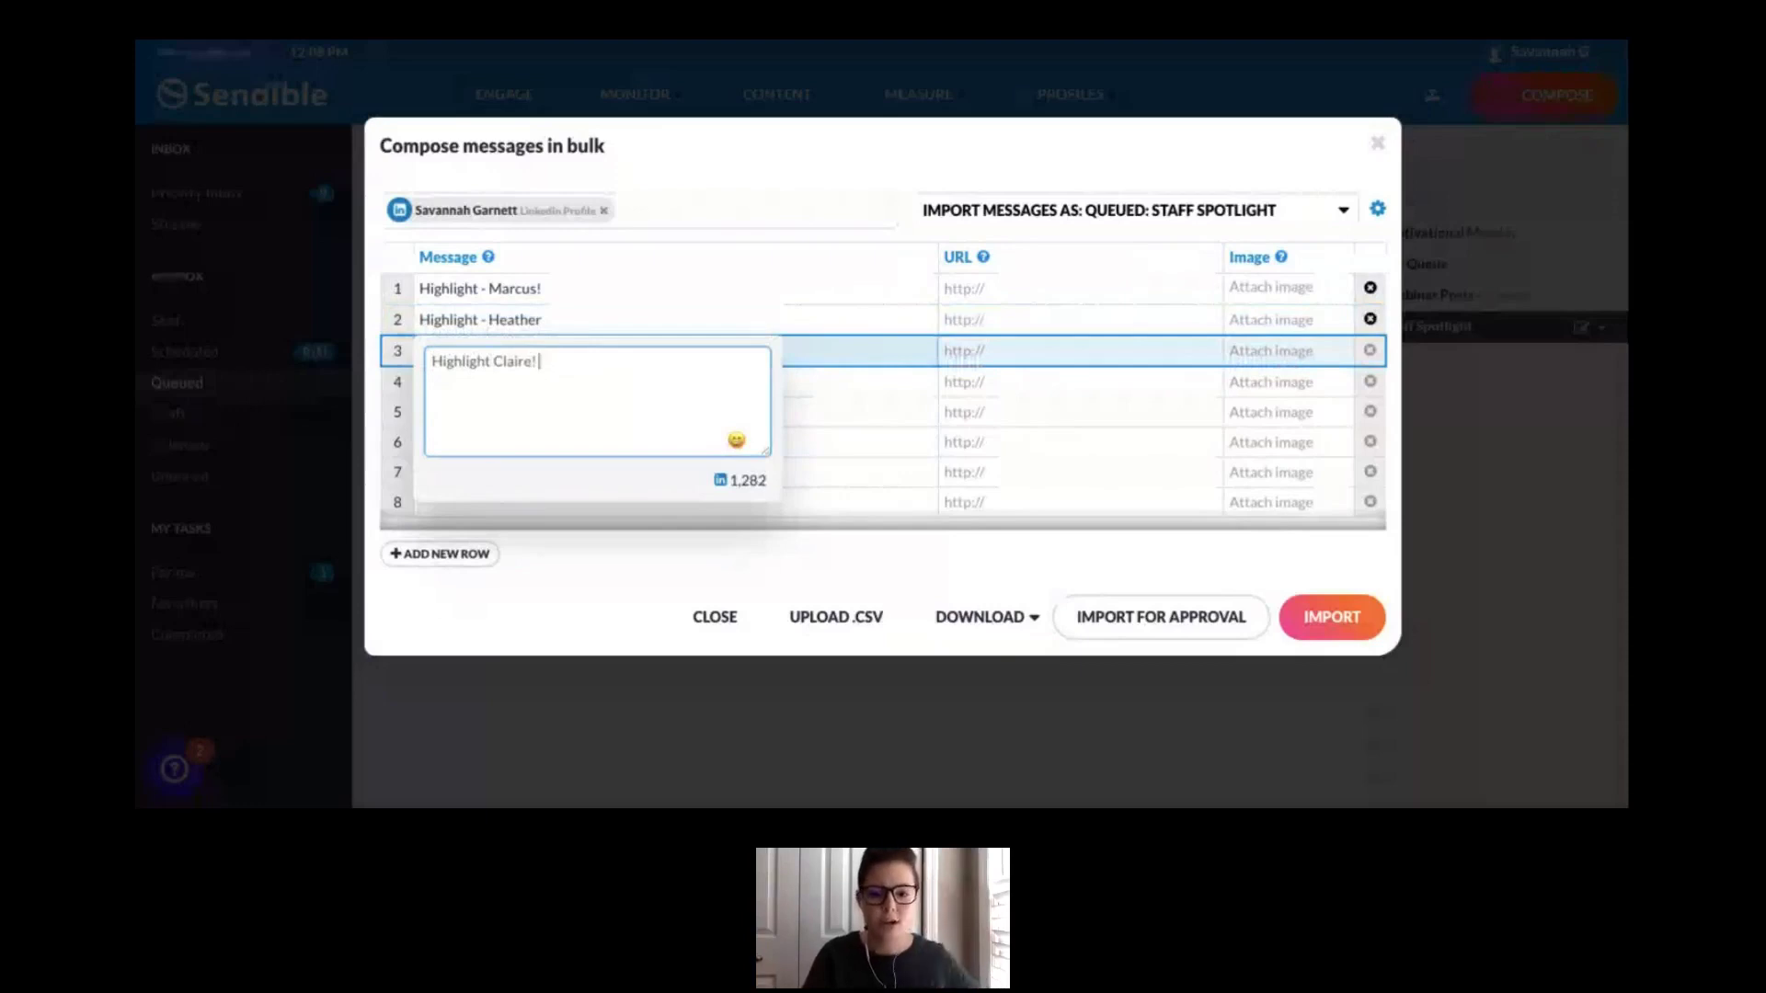
left_click(858, 394)
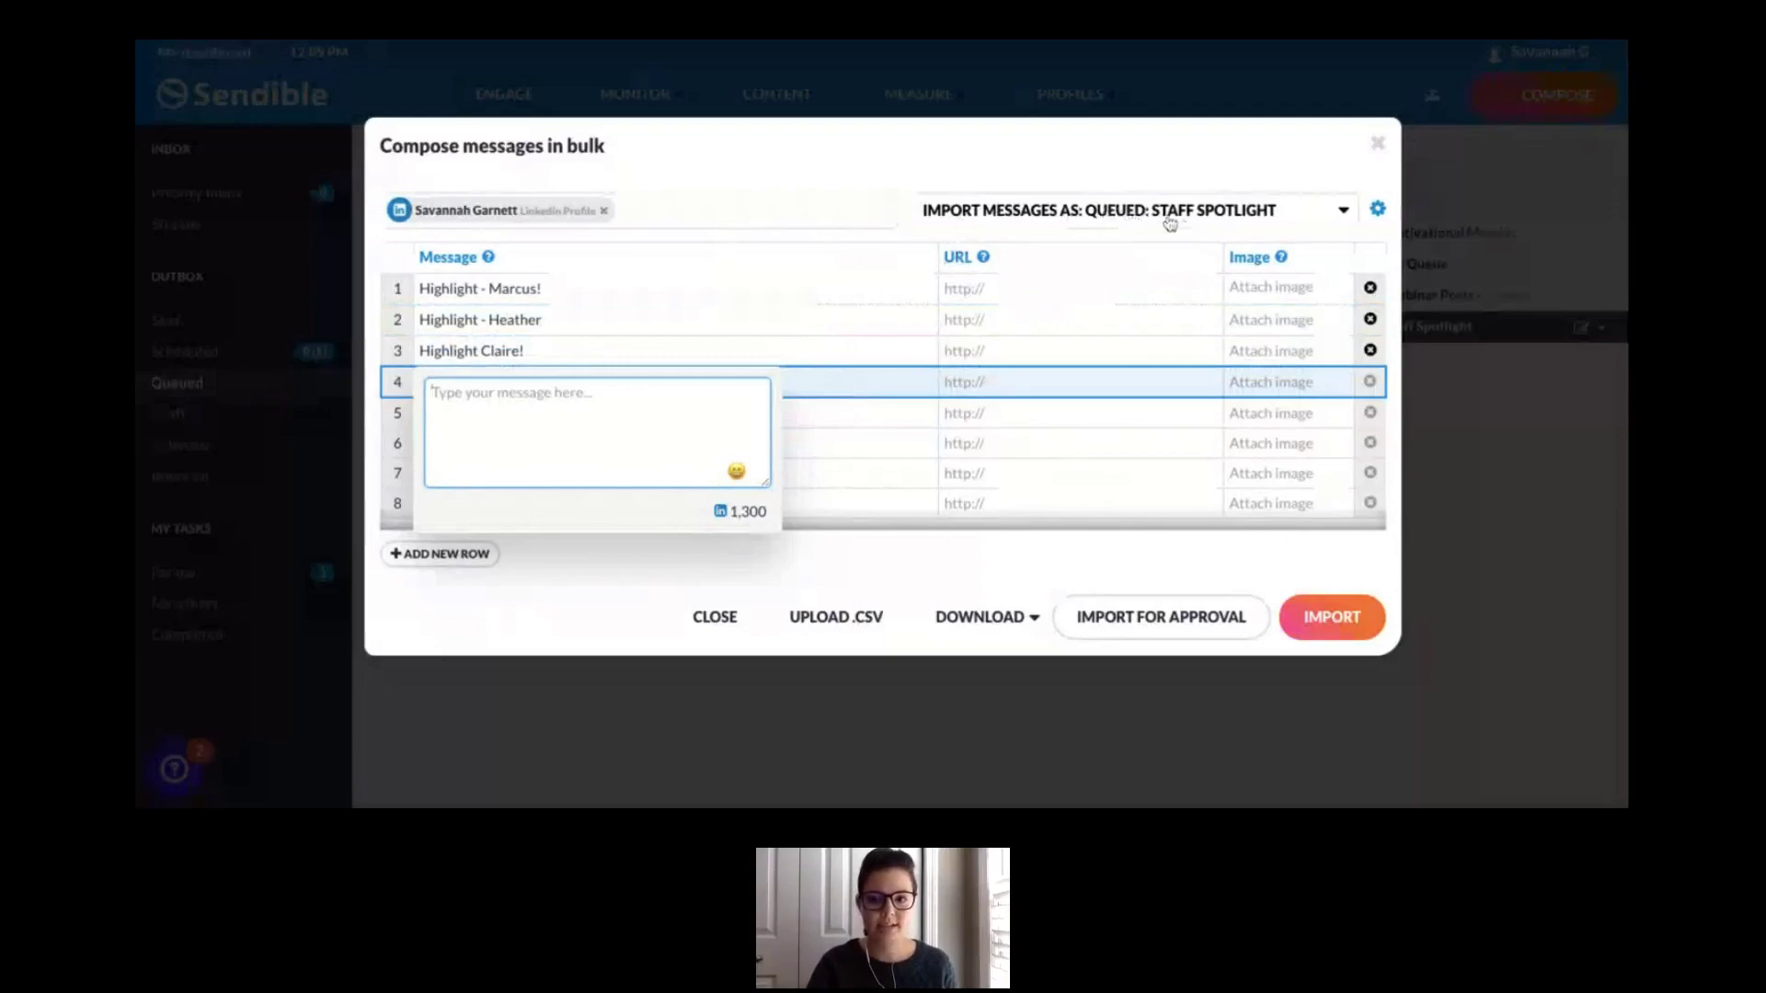
left_click(1328, 626)
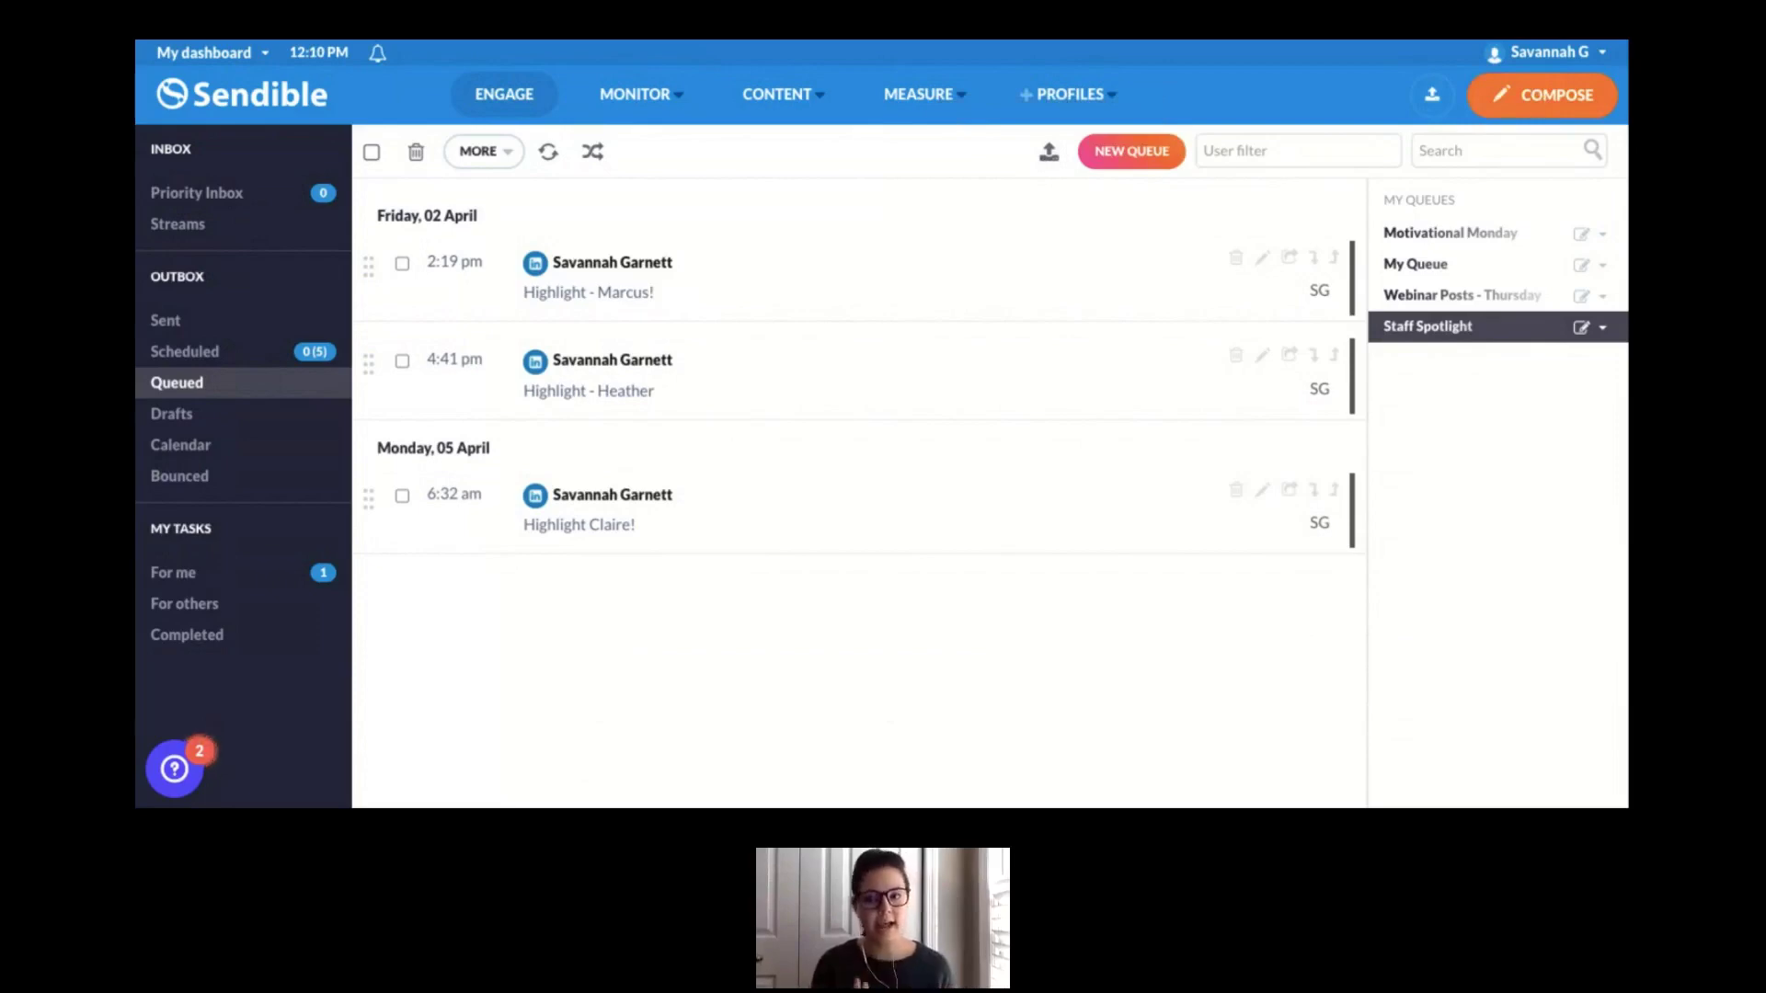
- Compose a new message for the Books and Brew Facebook page reading "Happy Monday! Time to rise and grind!"
left_click(1543, 95)
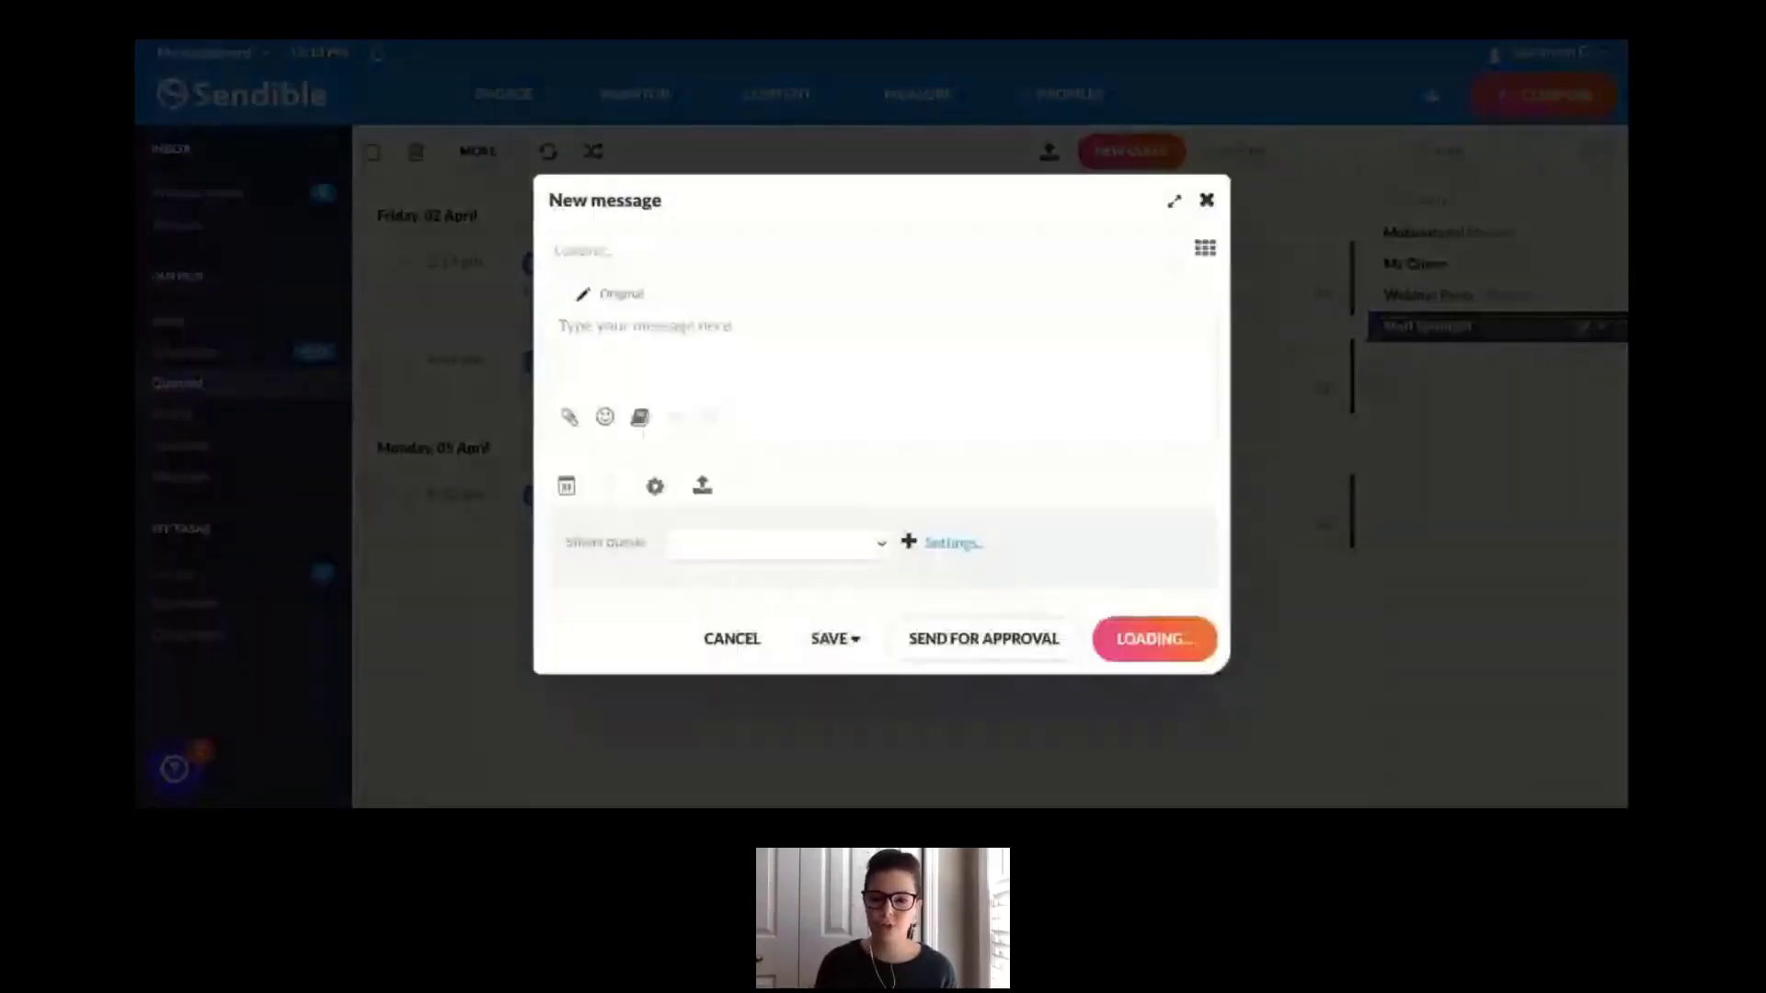
left_click(802, 255)
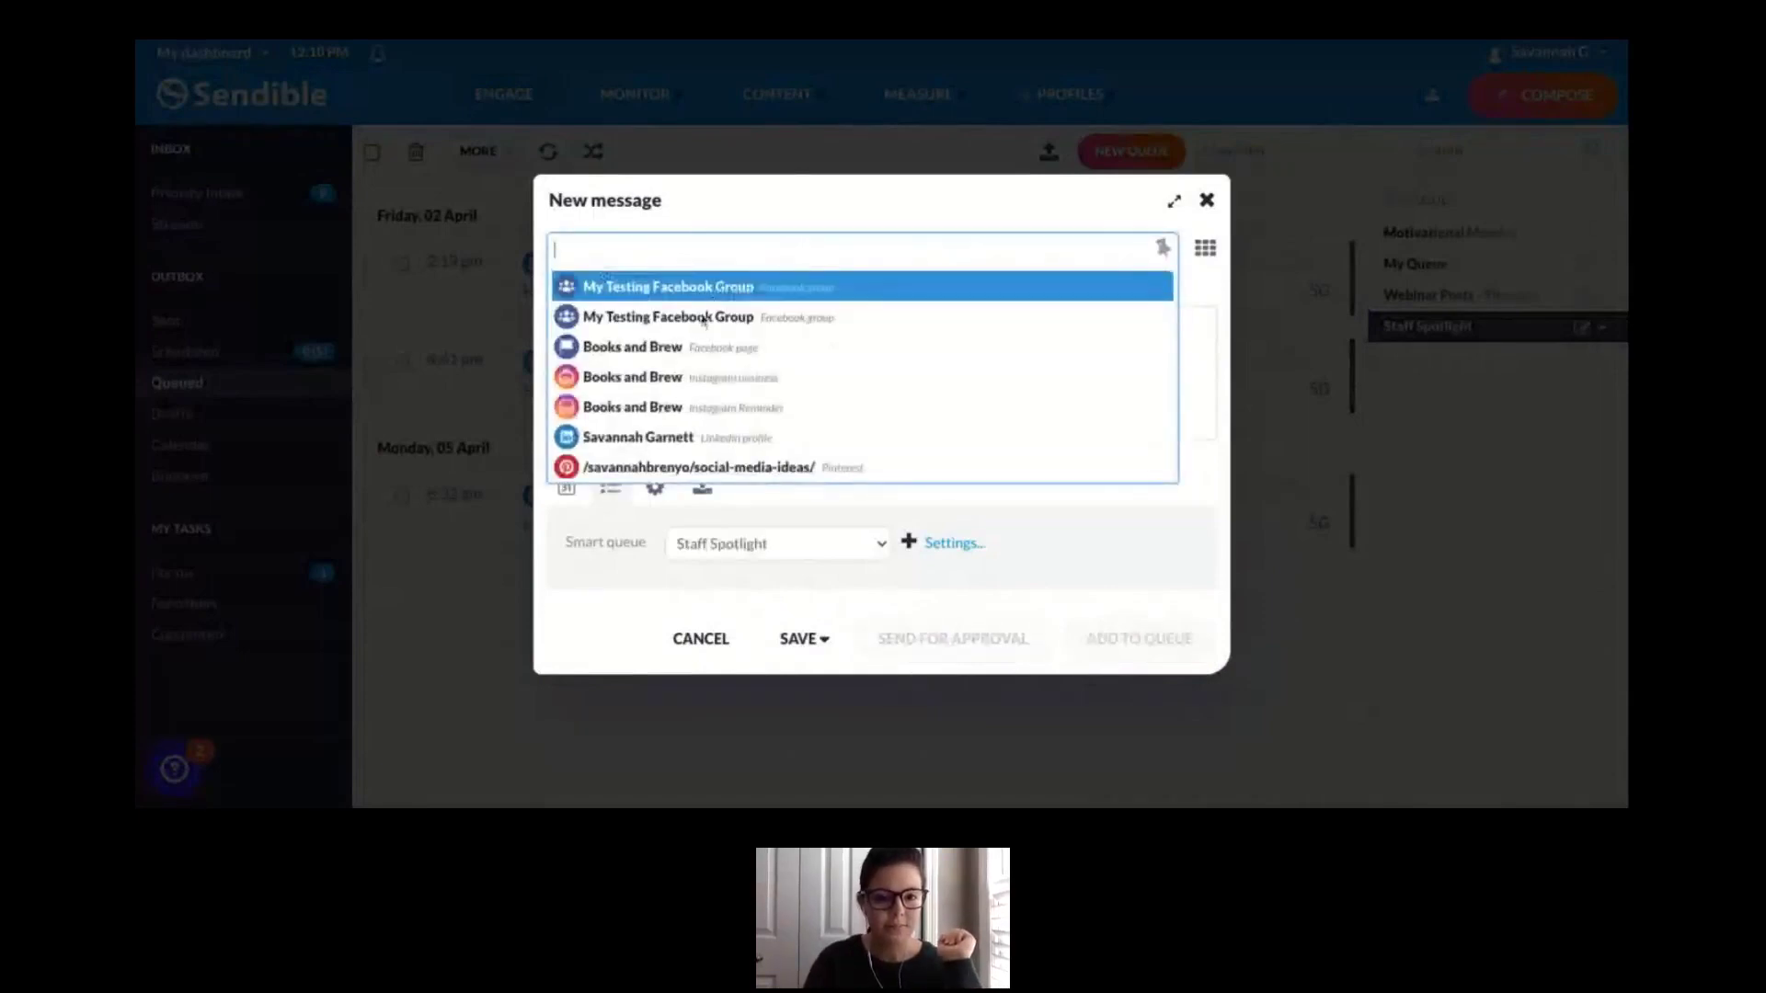
left_click(661, 349)
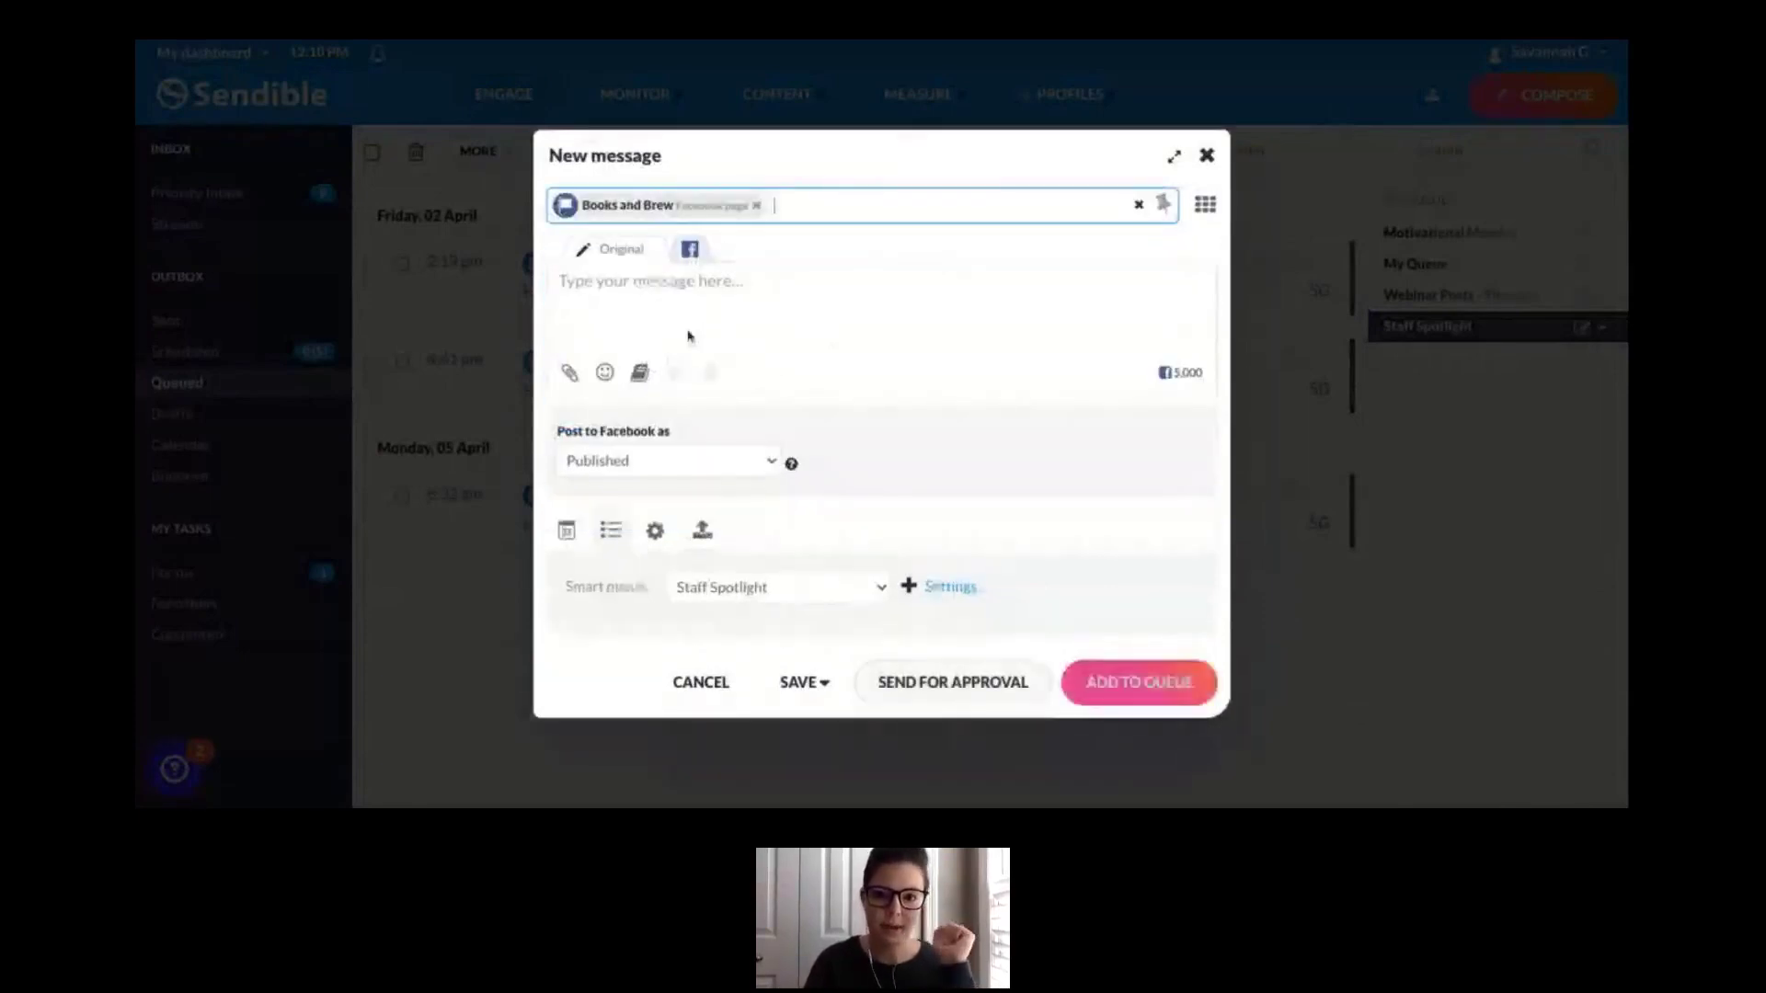
left_click(666, 289)
type("Hap")
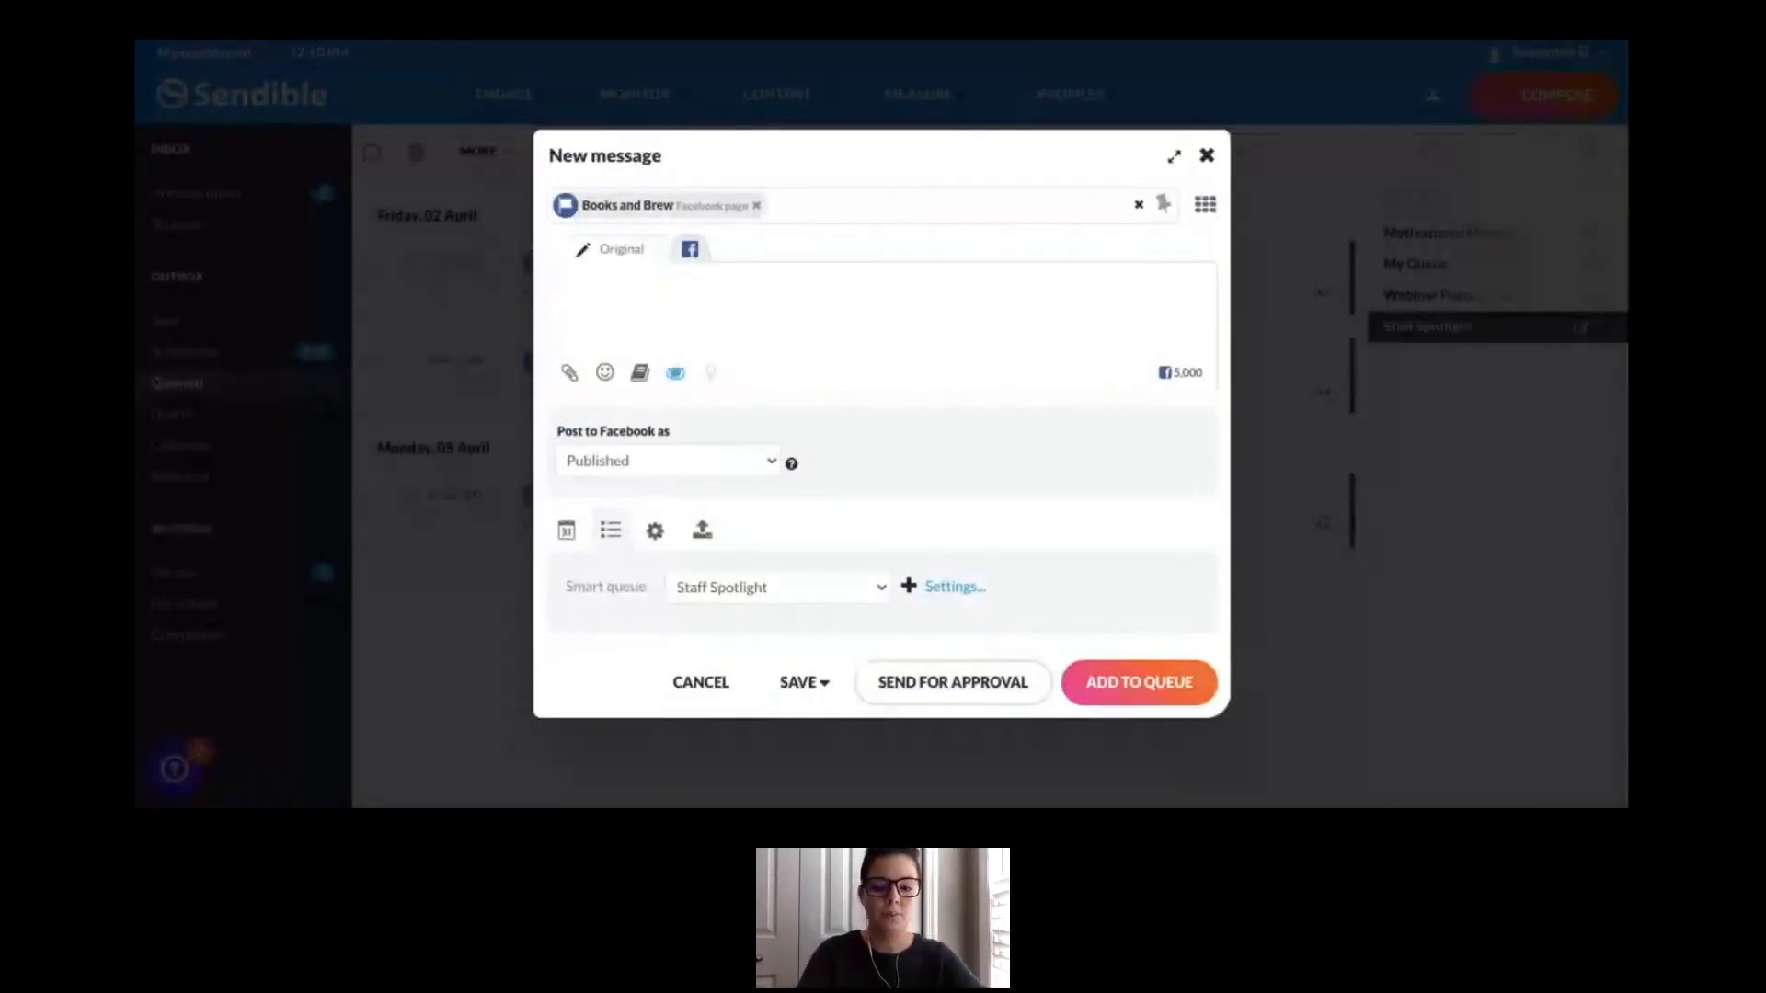
type("py Mond")
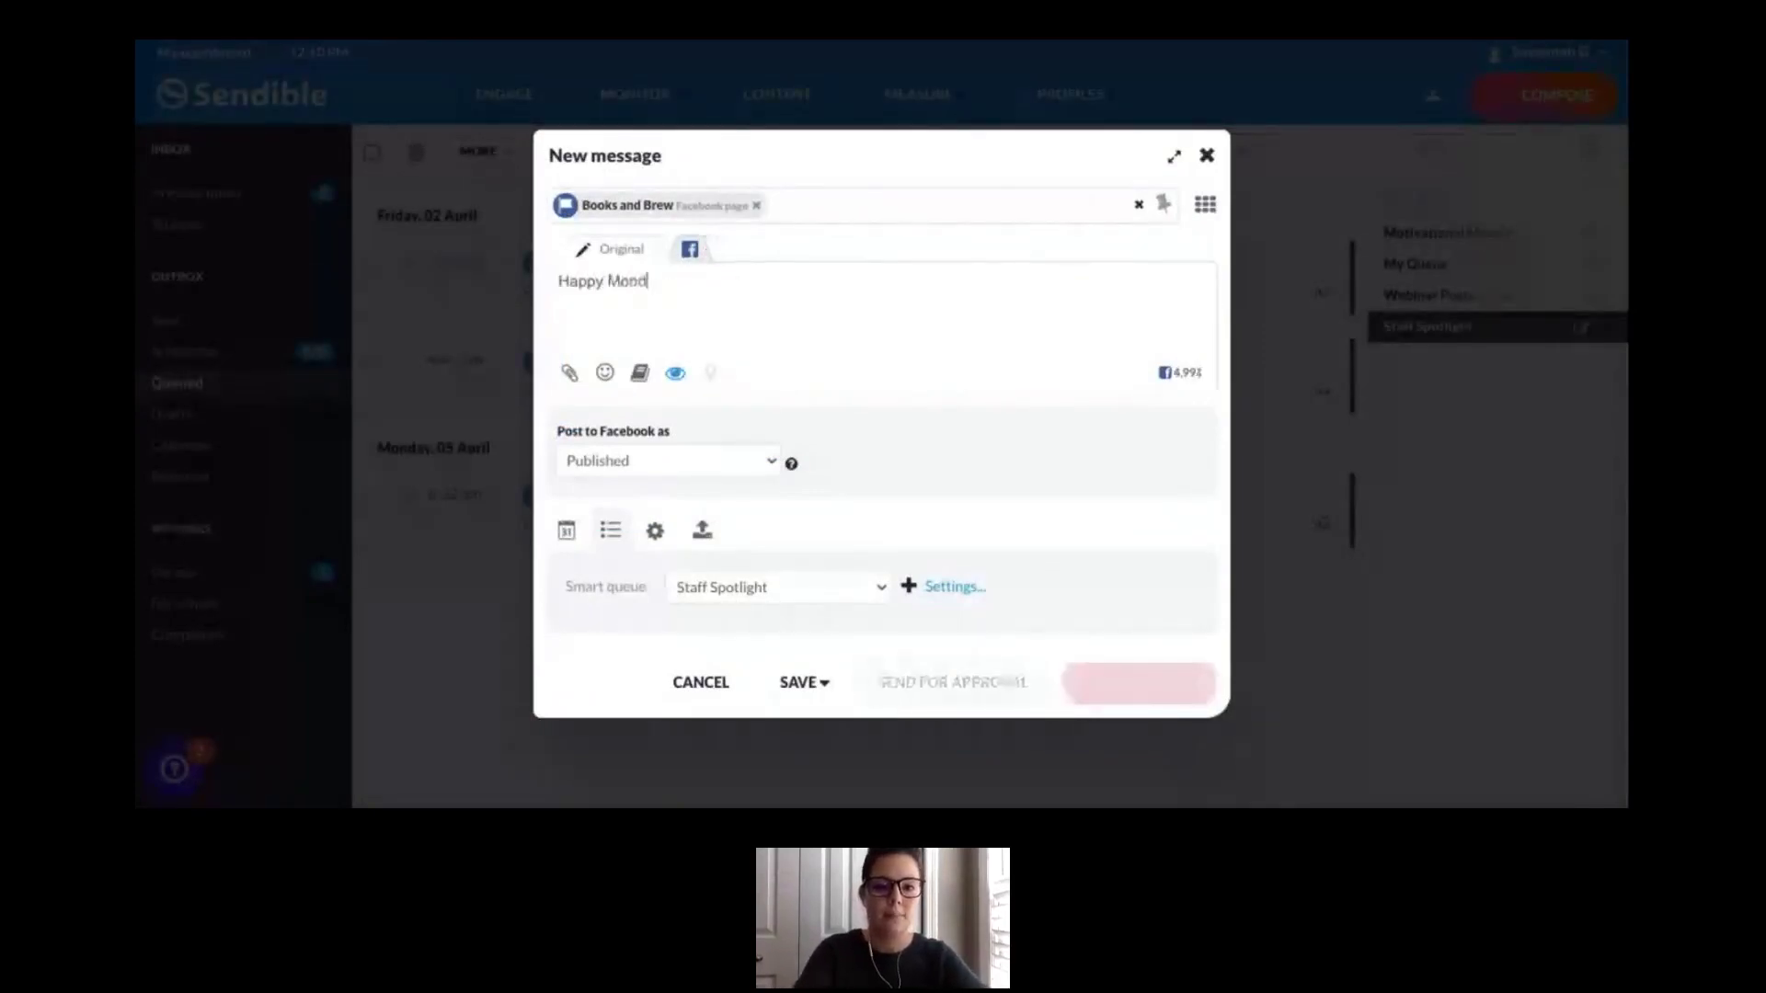
type("ay! Time to r")
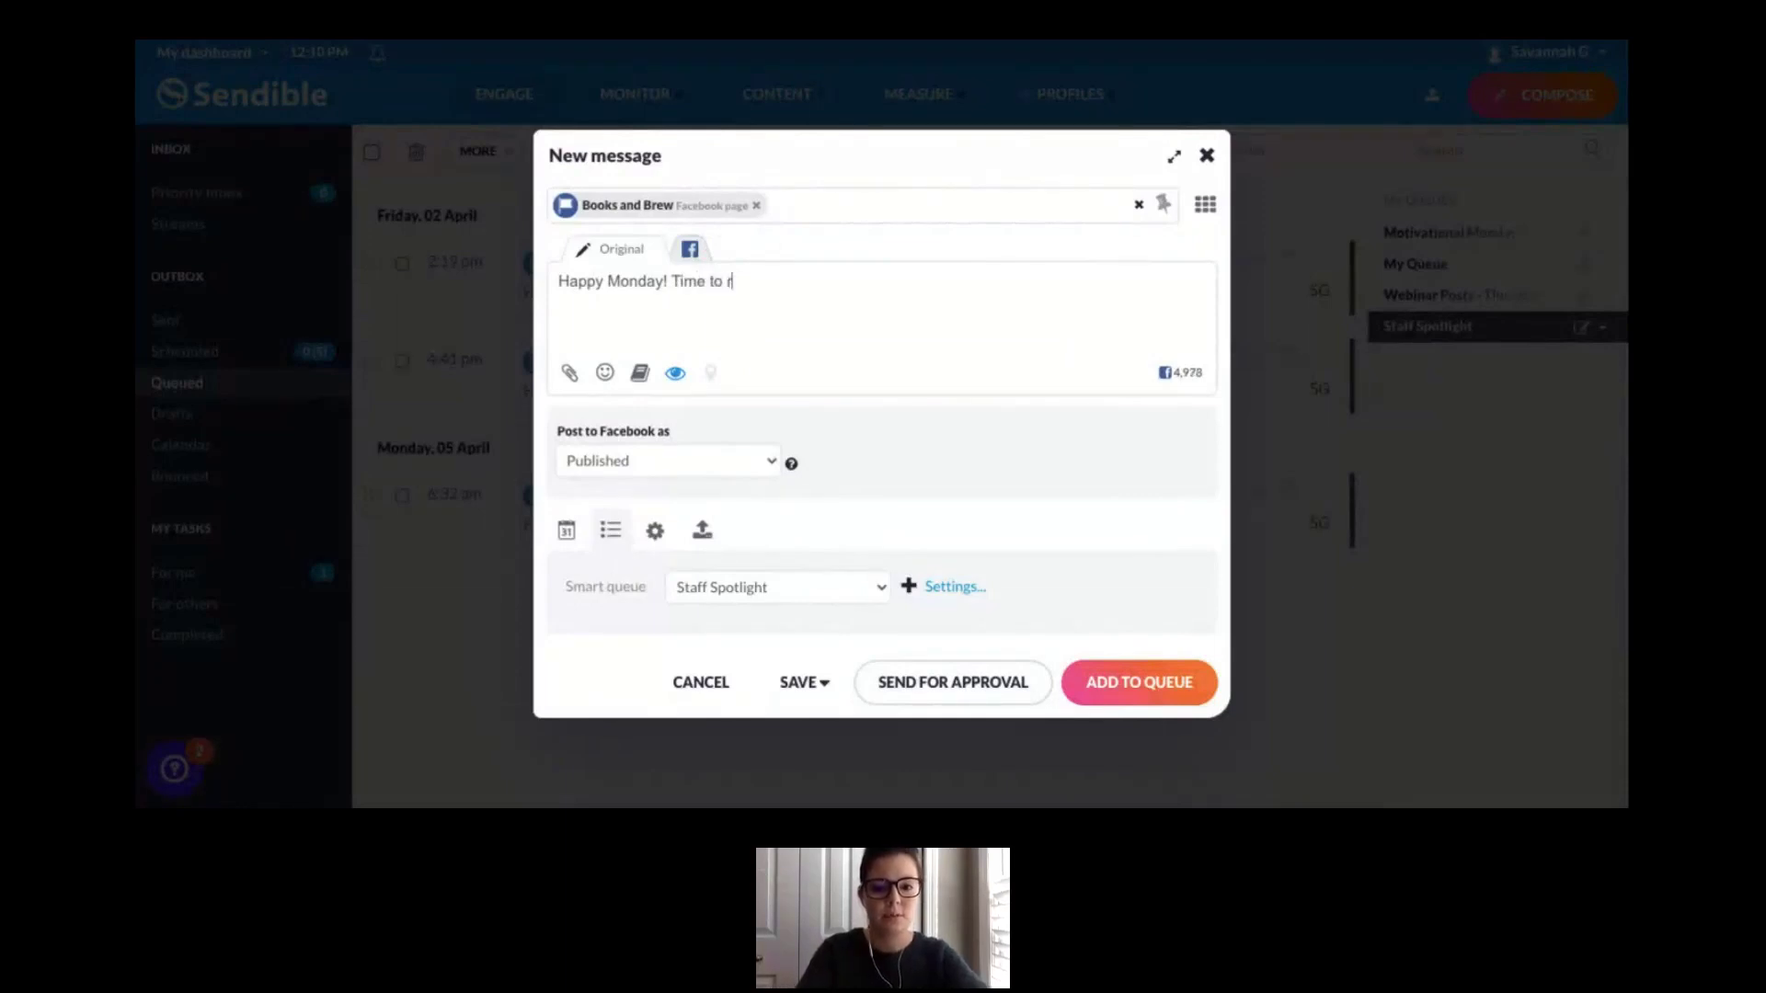
type("ise and grind!")
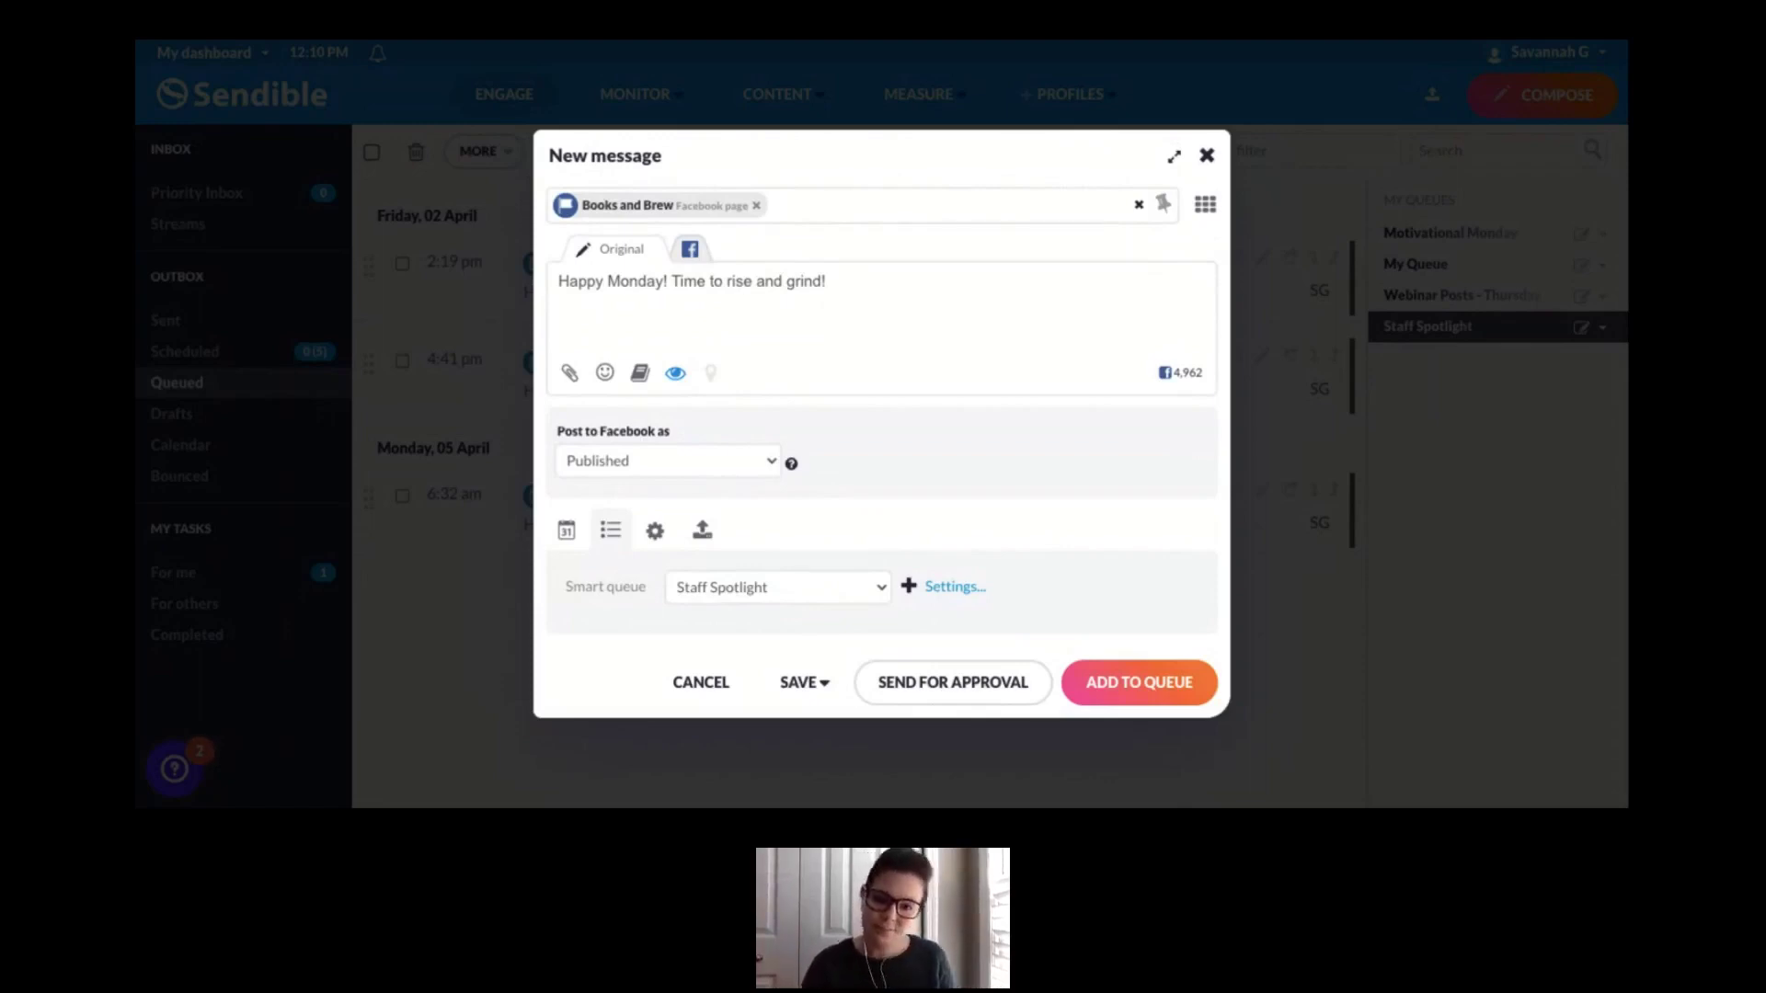
- Add the message to the Motivational Monday smart queue and open that queue
left_click(831, 543)
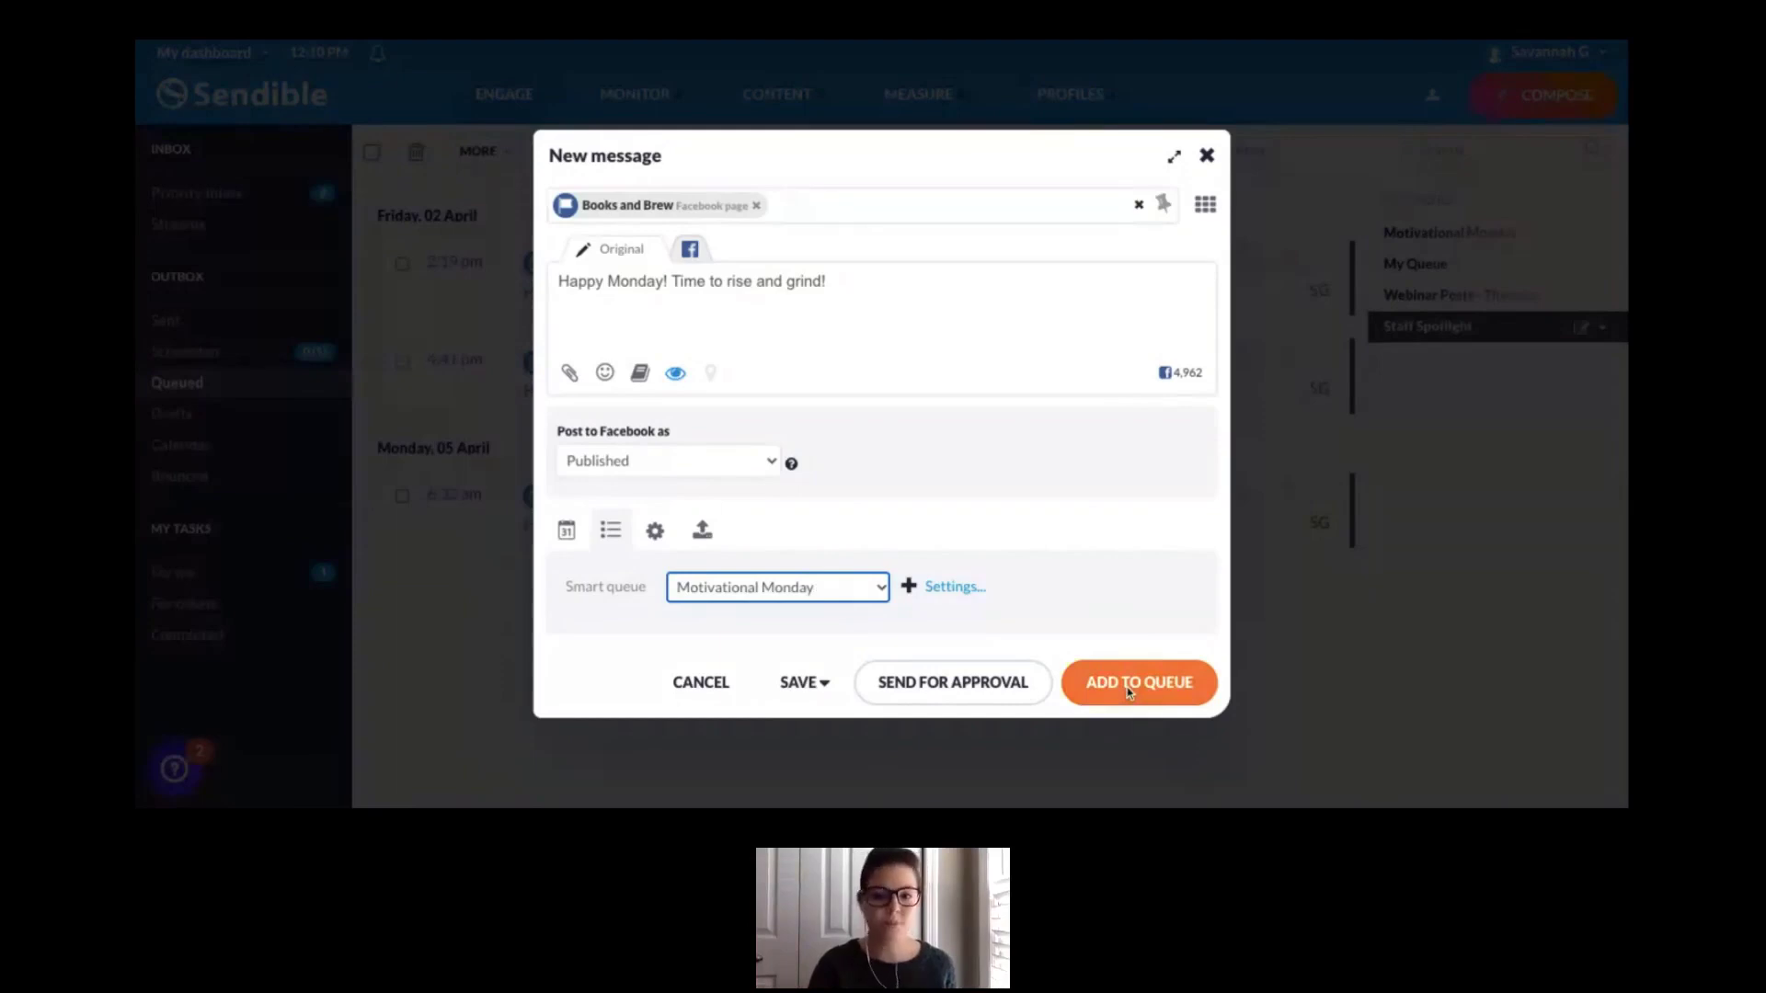
left_click(1153, 692)
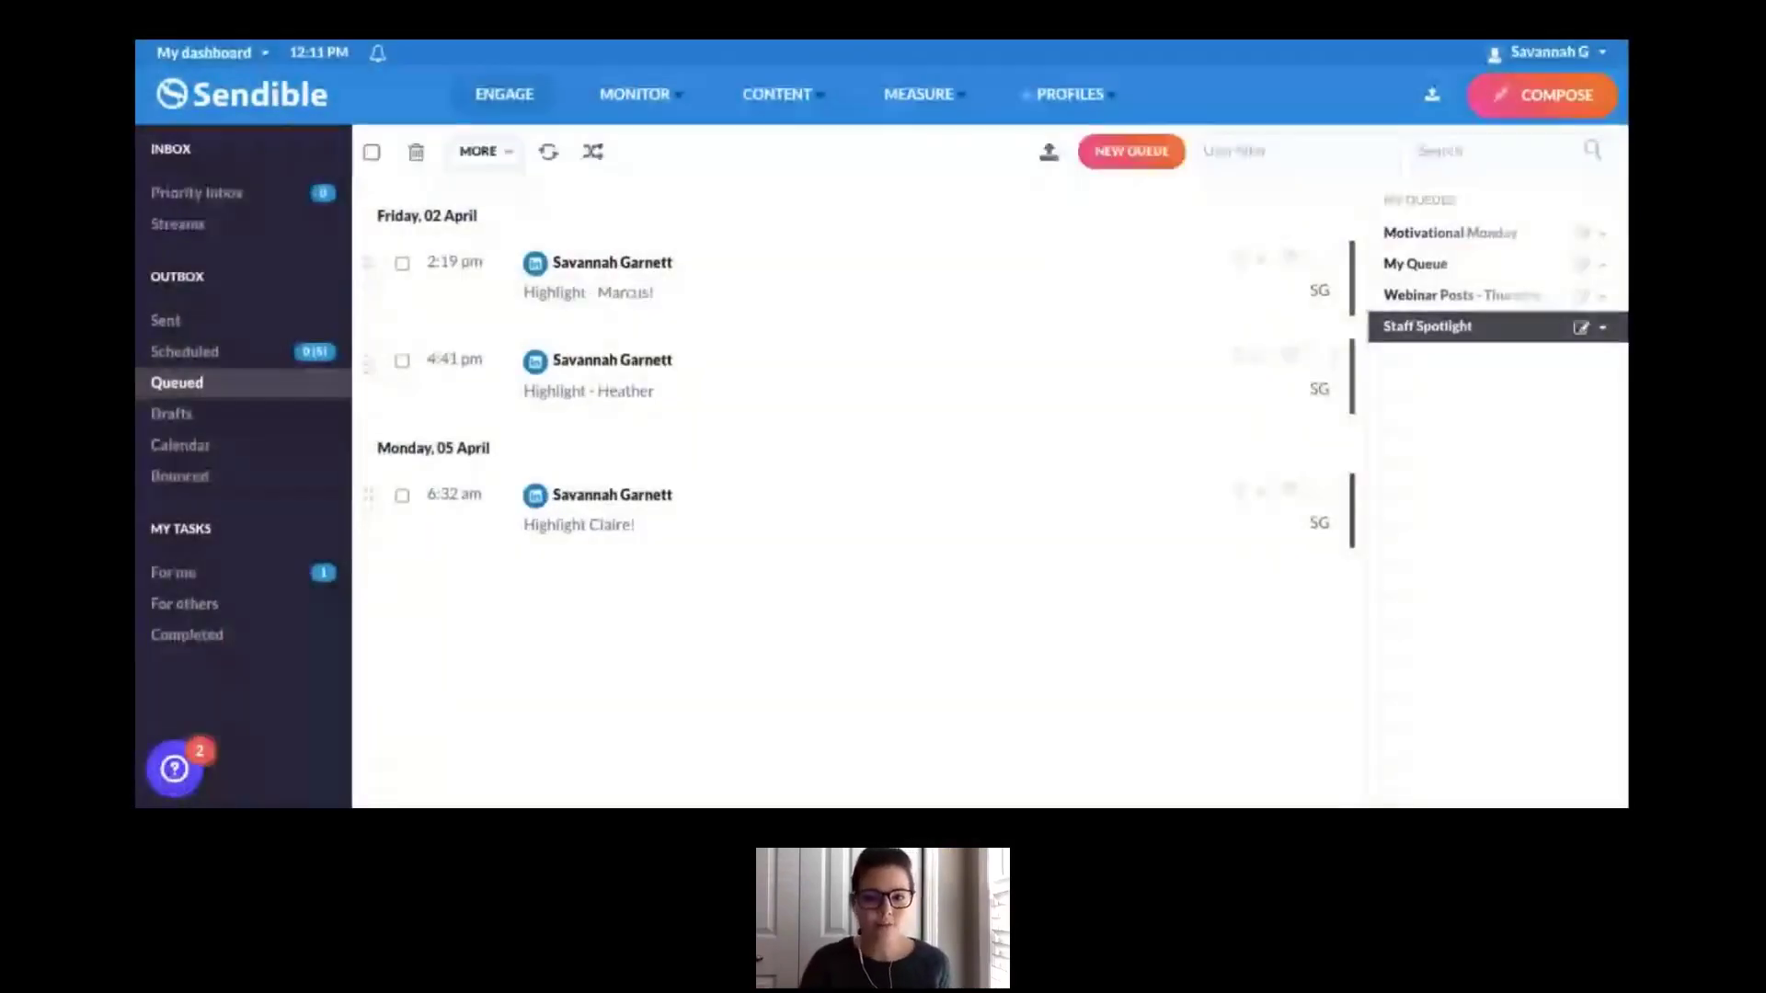
left_click(1446, 235)
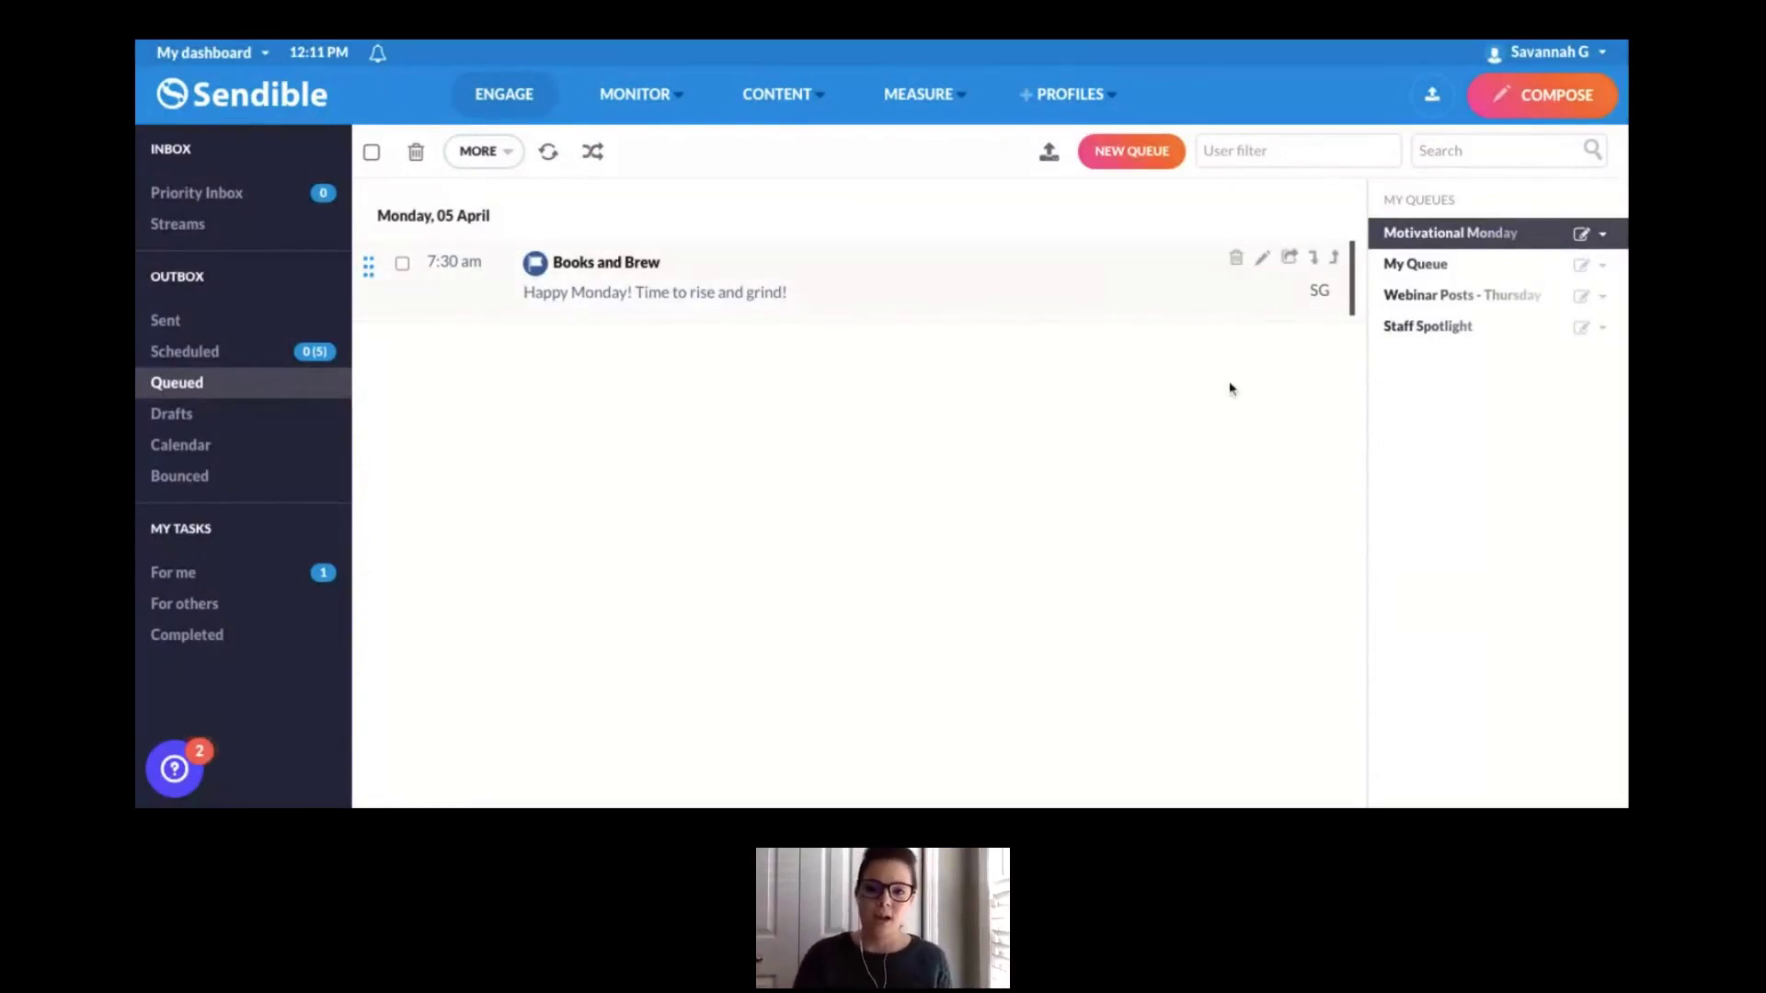
- In the Webinar Posts - Thursday queue, move the "today is all about the QUEUE" post from 08 April to directly below the "Happy Webinar-Thursday" post
left_click(1441, 303)
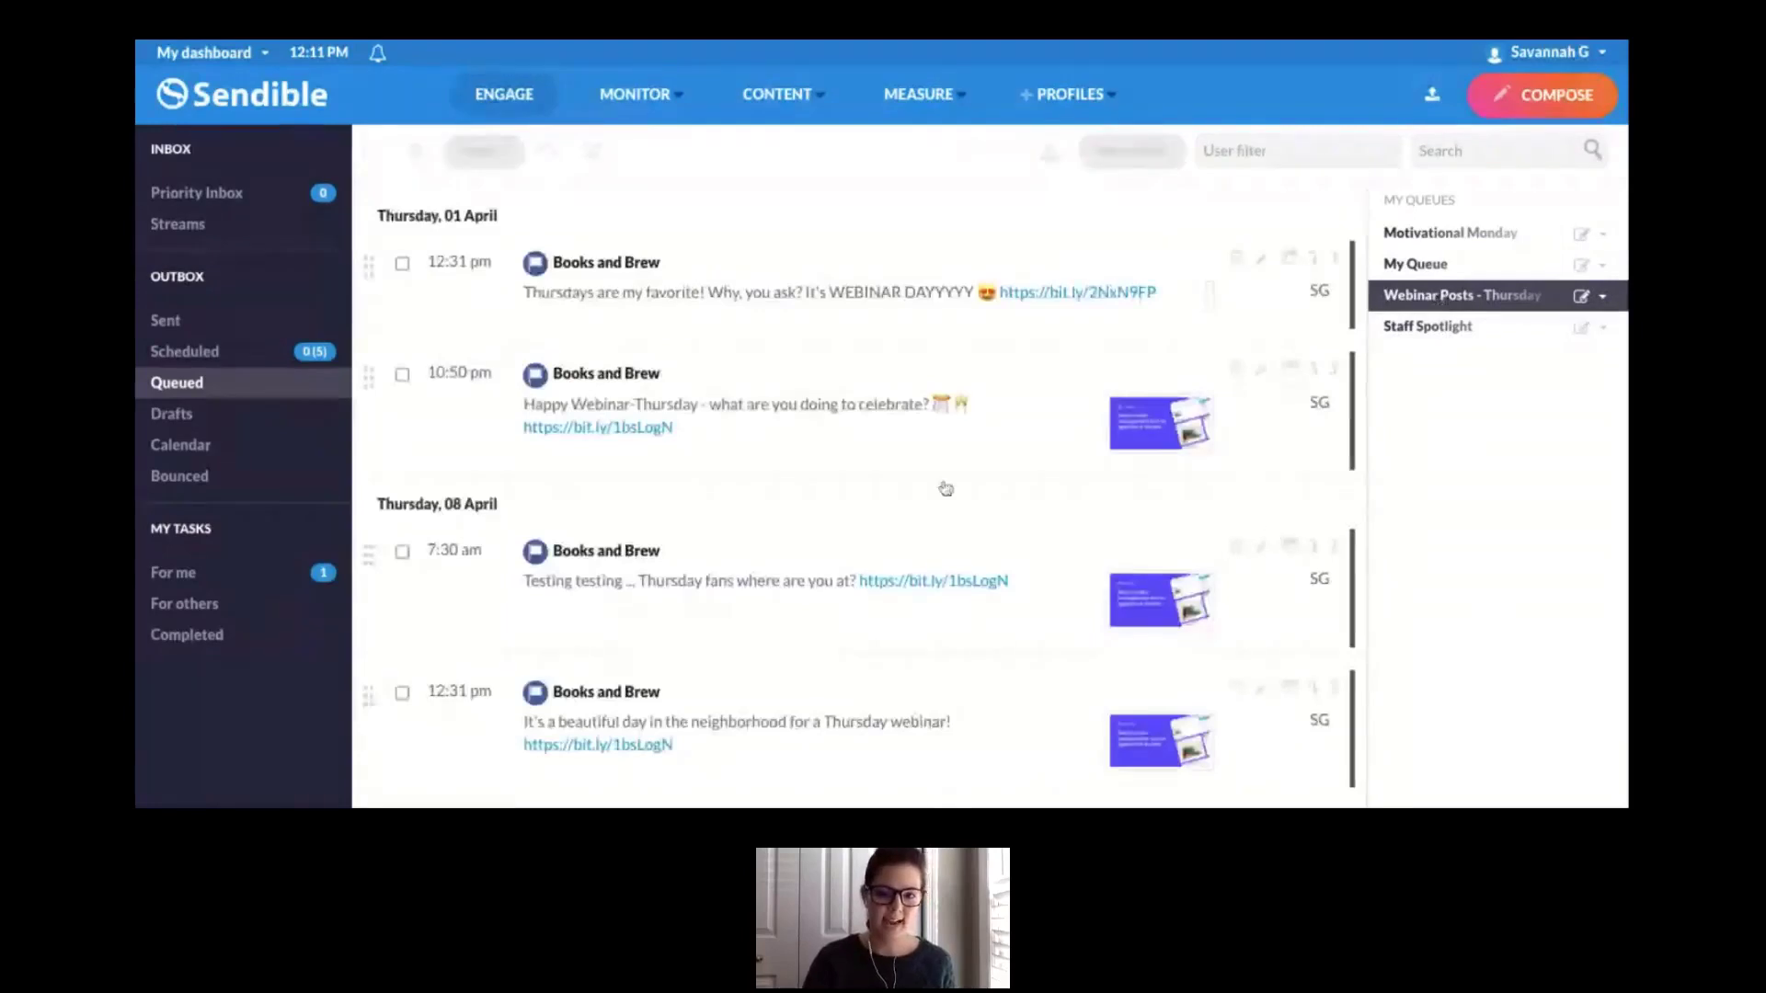
scroll(981, 532, "down", 2)
scroll(979, 530, "down", 2)
scroll(978, 528, "up", 4)
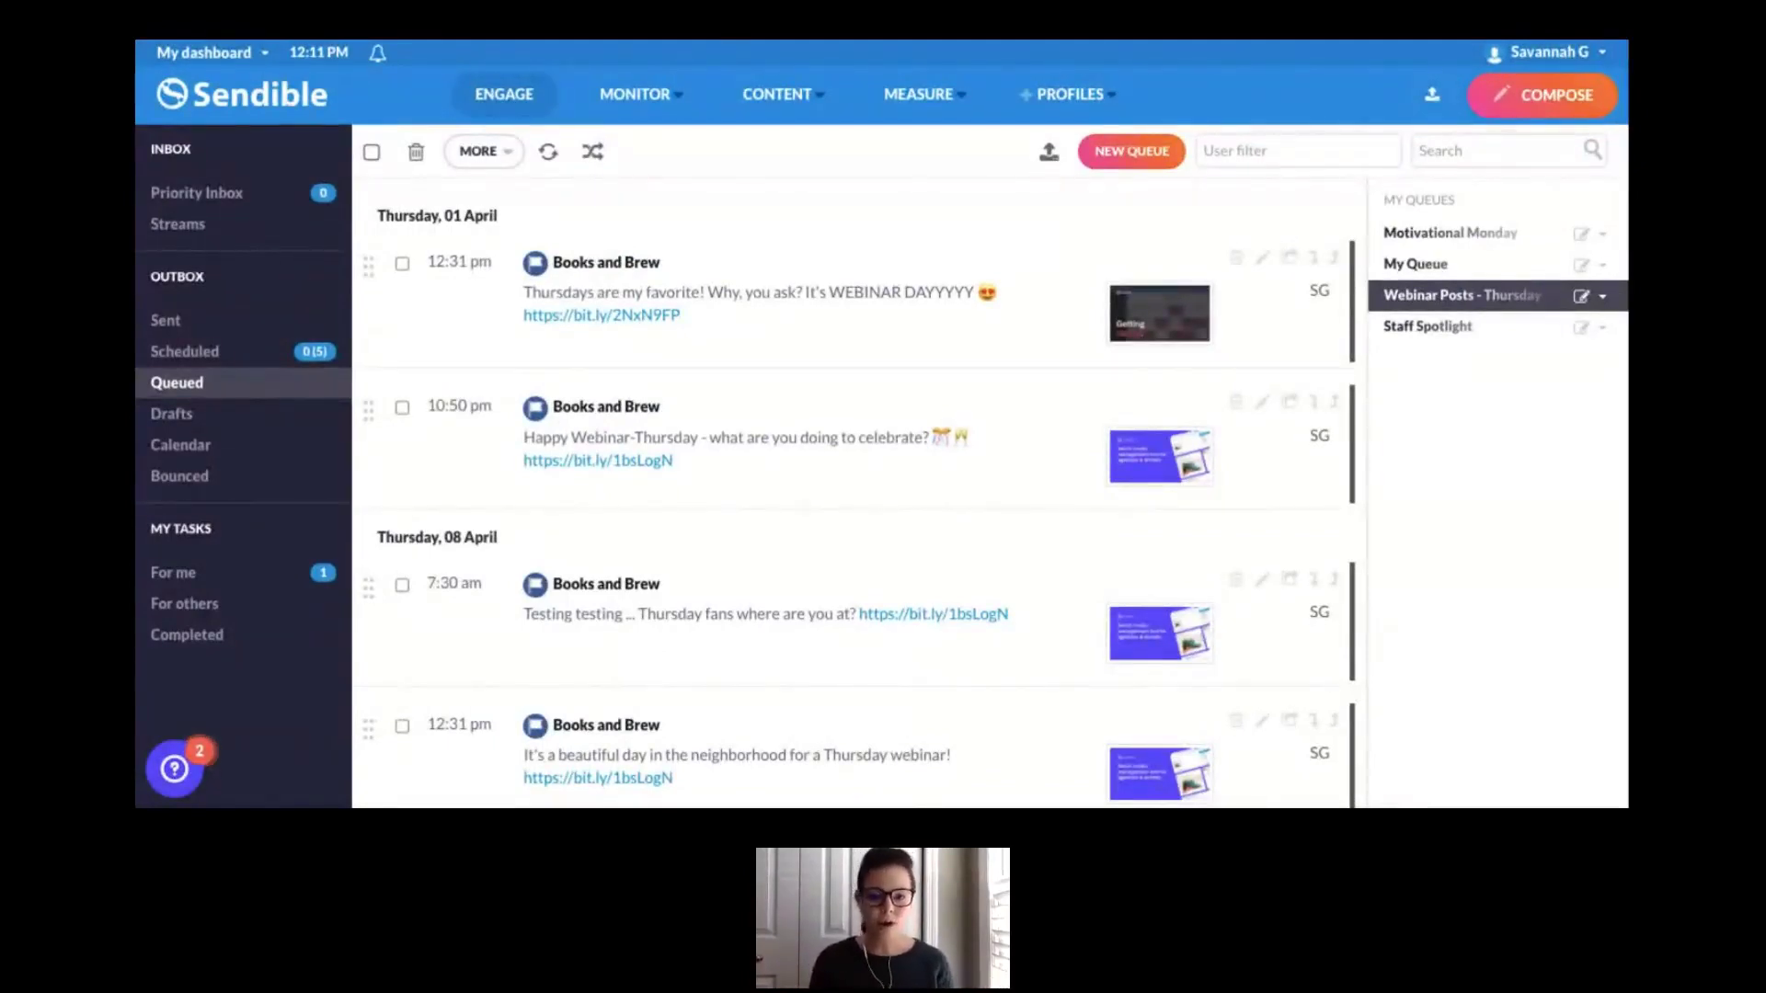
scroll(833, 646, "down", 3)
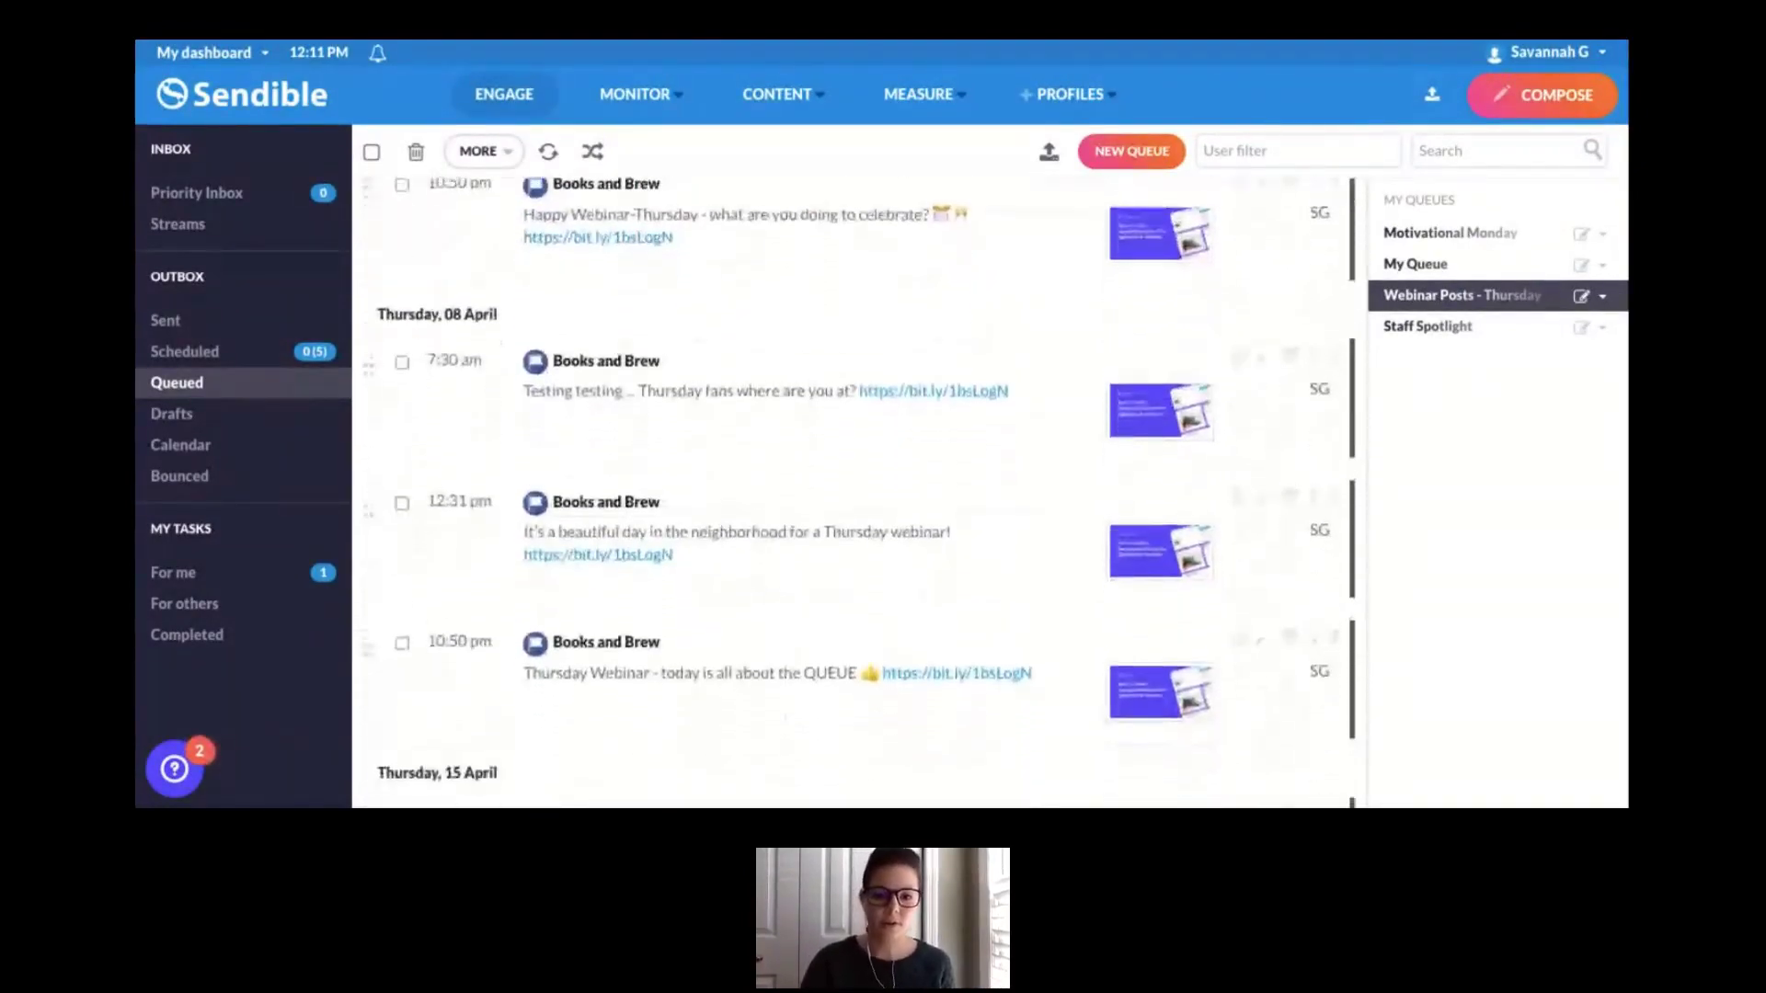
scroll(840, 576, "down", 1)
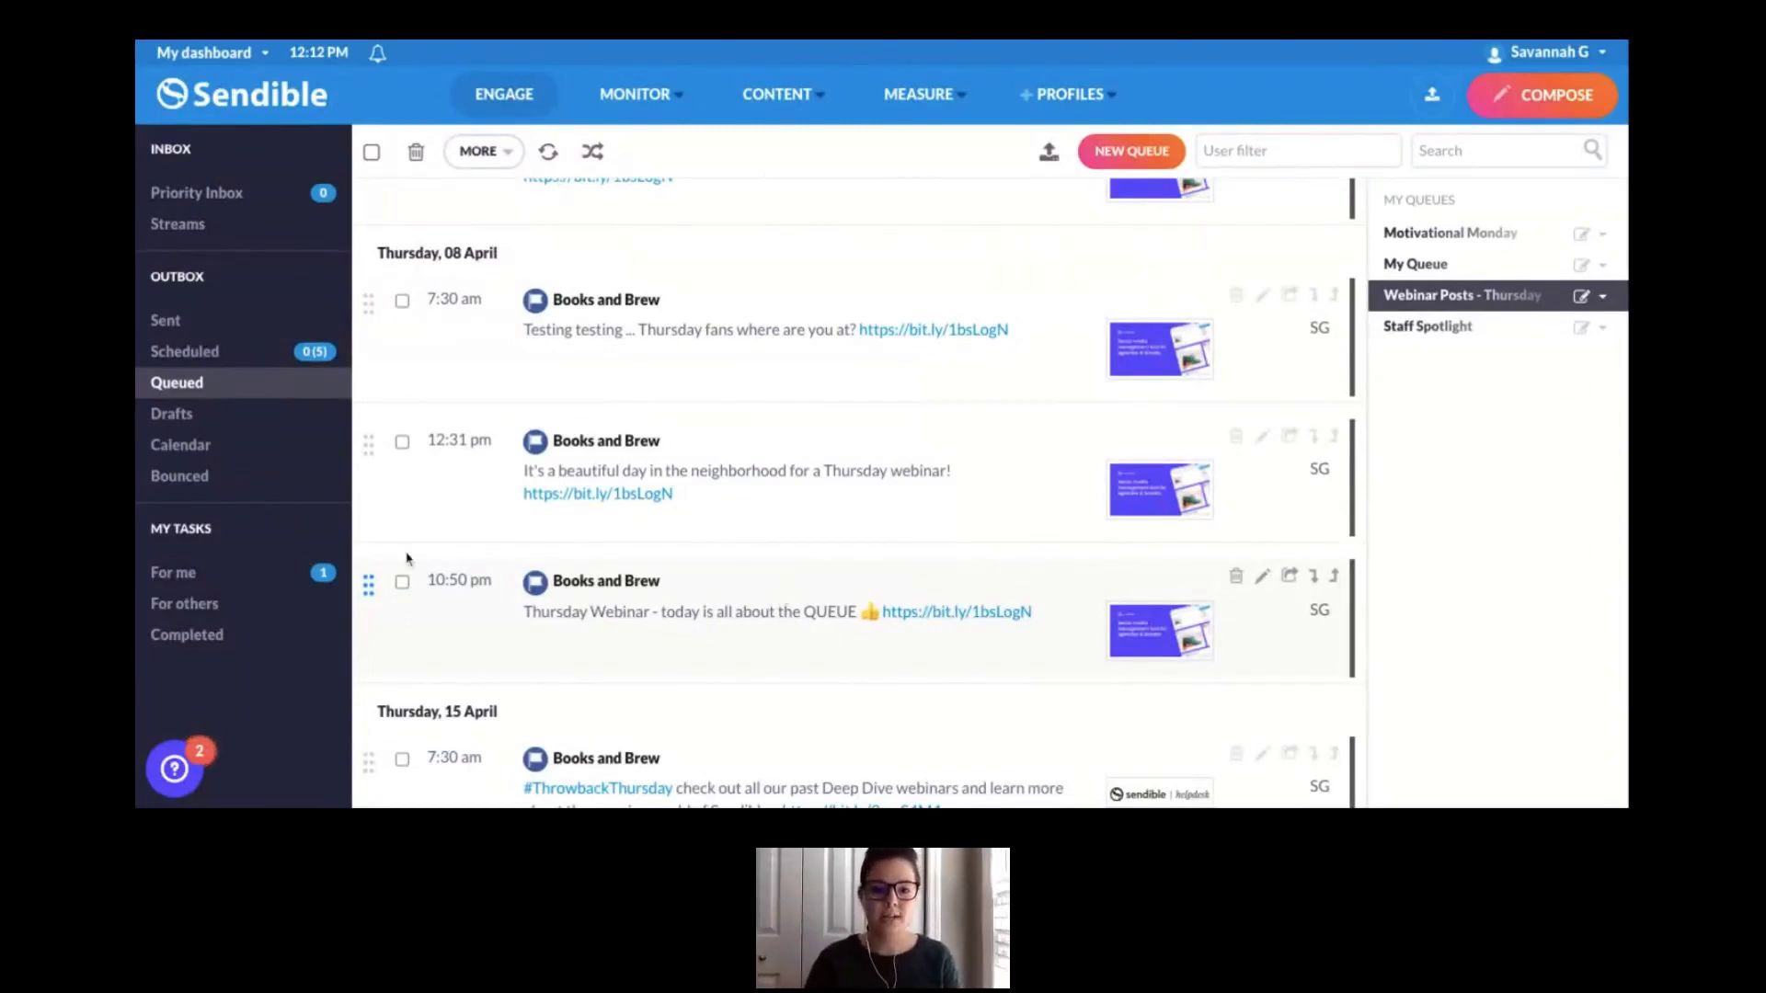
left_click_drag(371, 593, 363, 251)
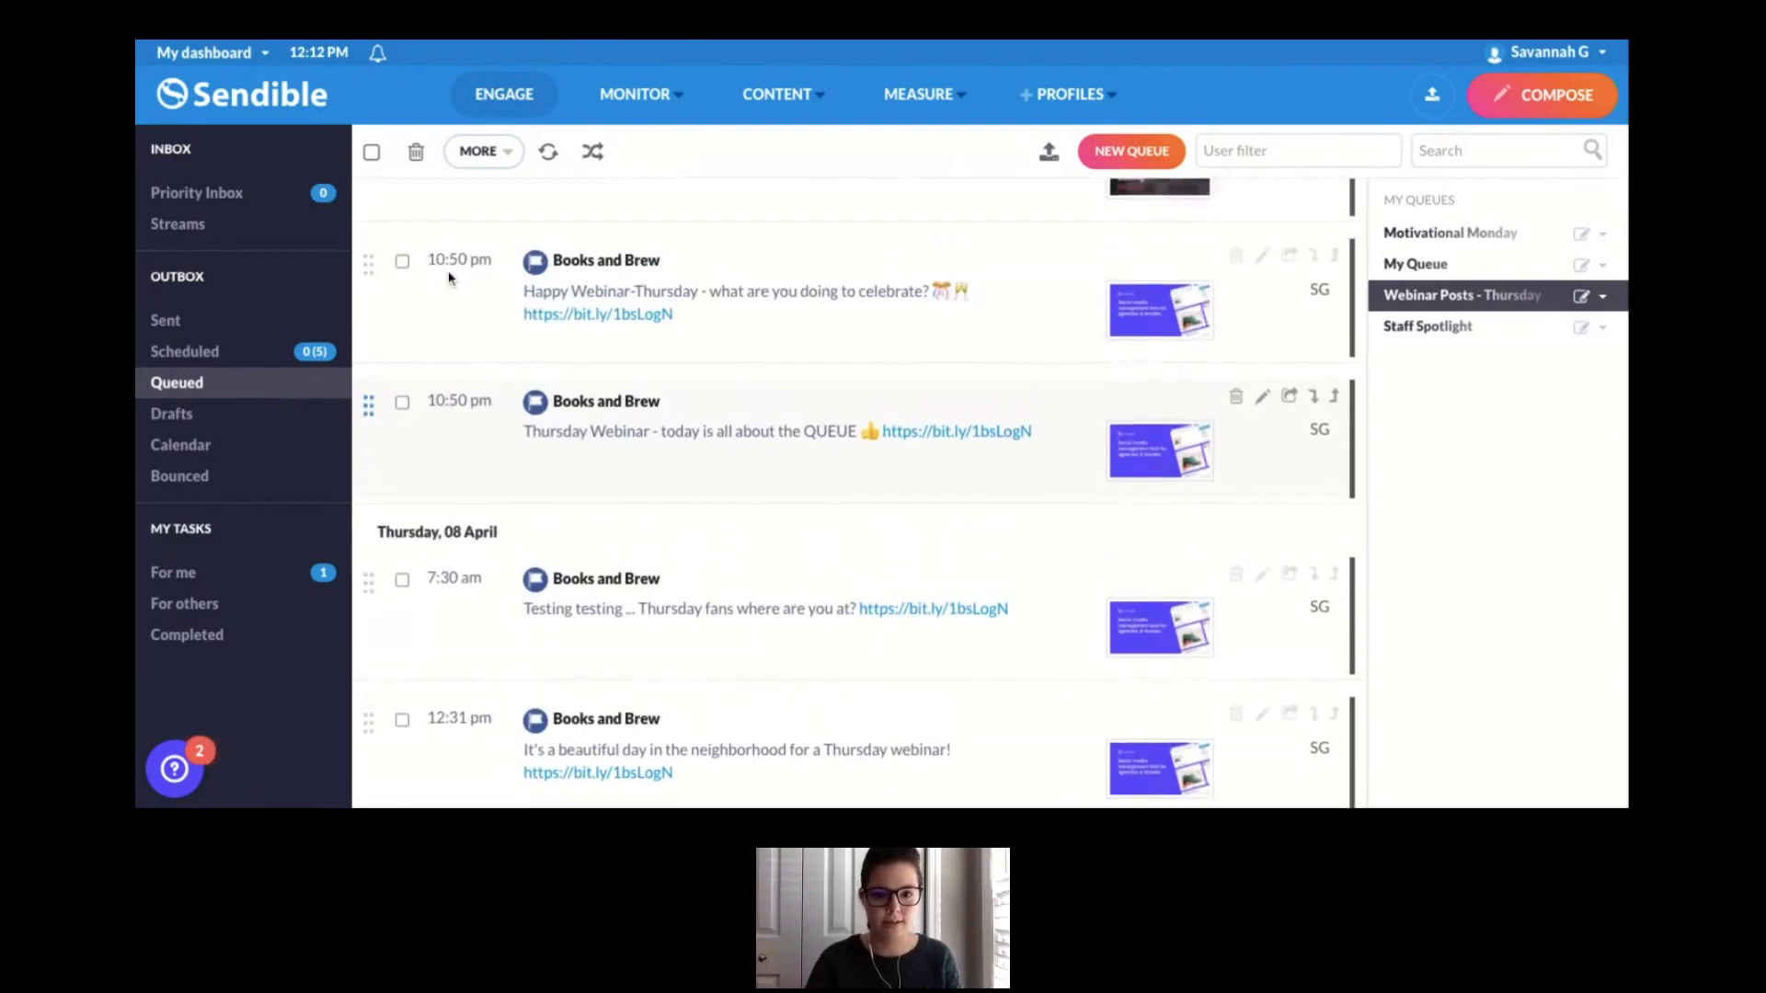
- Review the order, dates and times of the posts in the rearranged Webinar Posts - Thursday queue
scroll(450, 276, "up", 3)
scroll(560, 550, "down", 1)
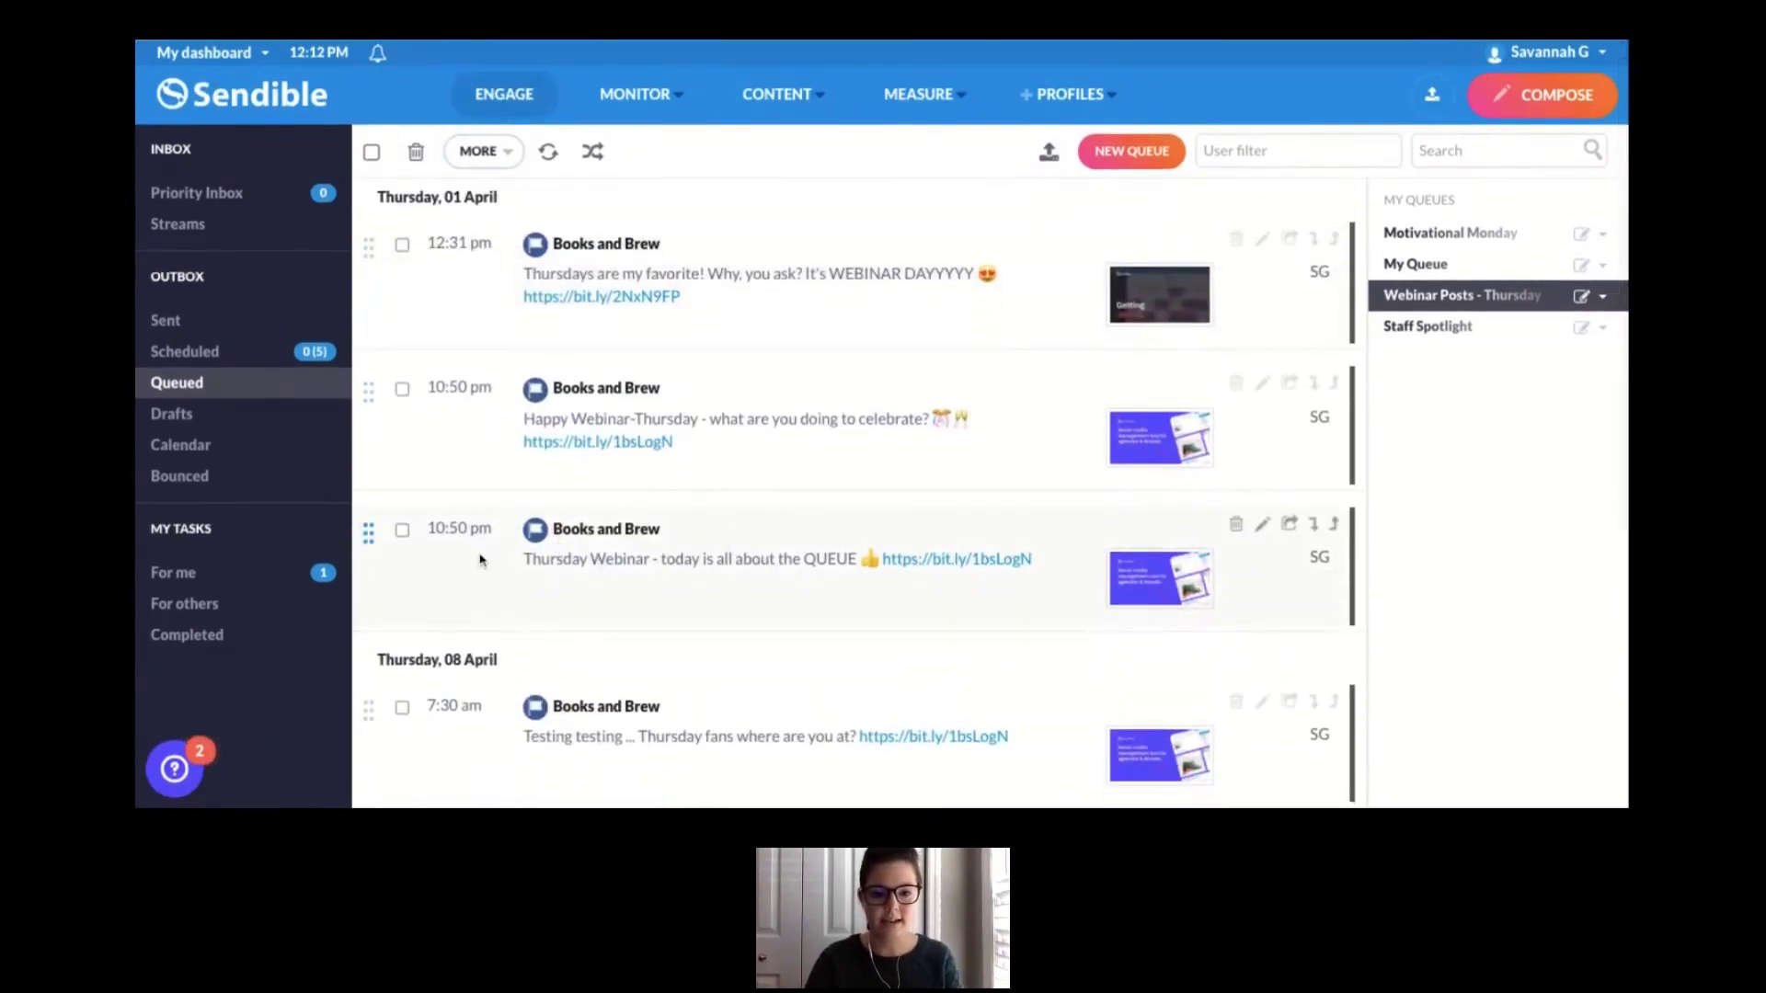
scroll(635, 528, "down", 5)
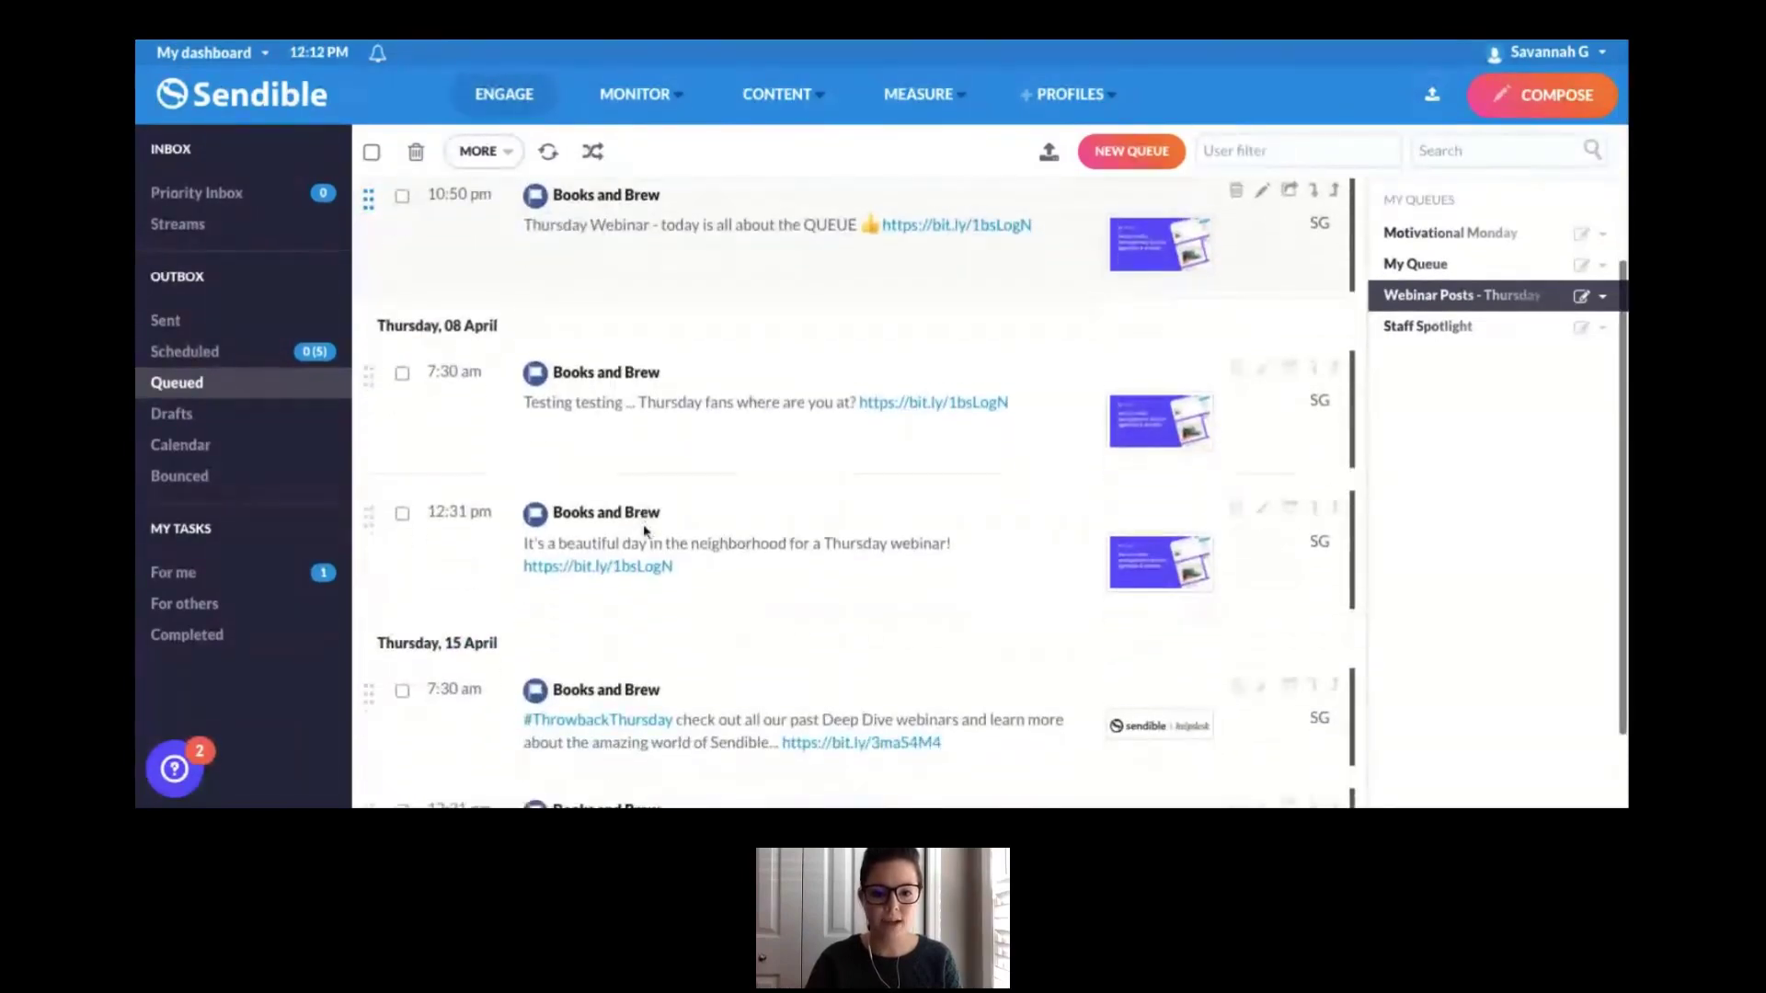
scroll(650, 477, "down", 3)
scroll(650, 477, "up", 1)
scroll(394, 552, "up", 6)
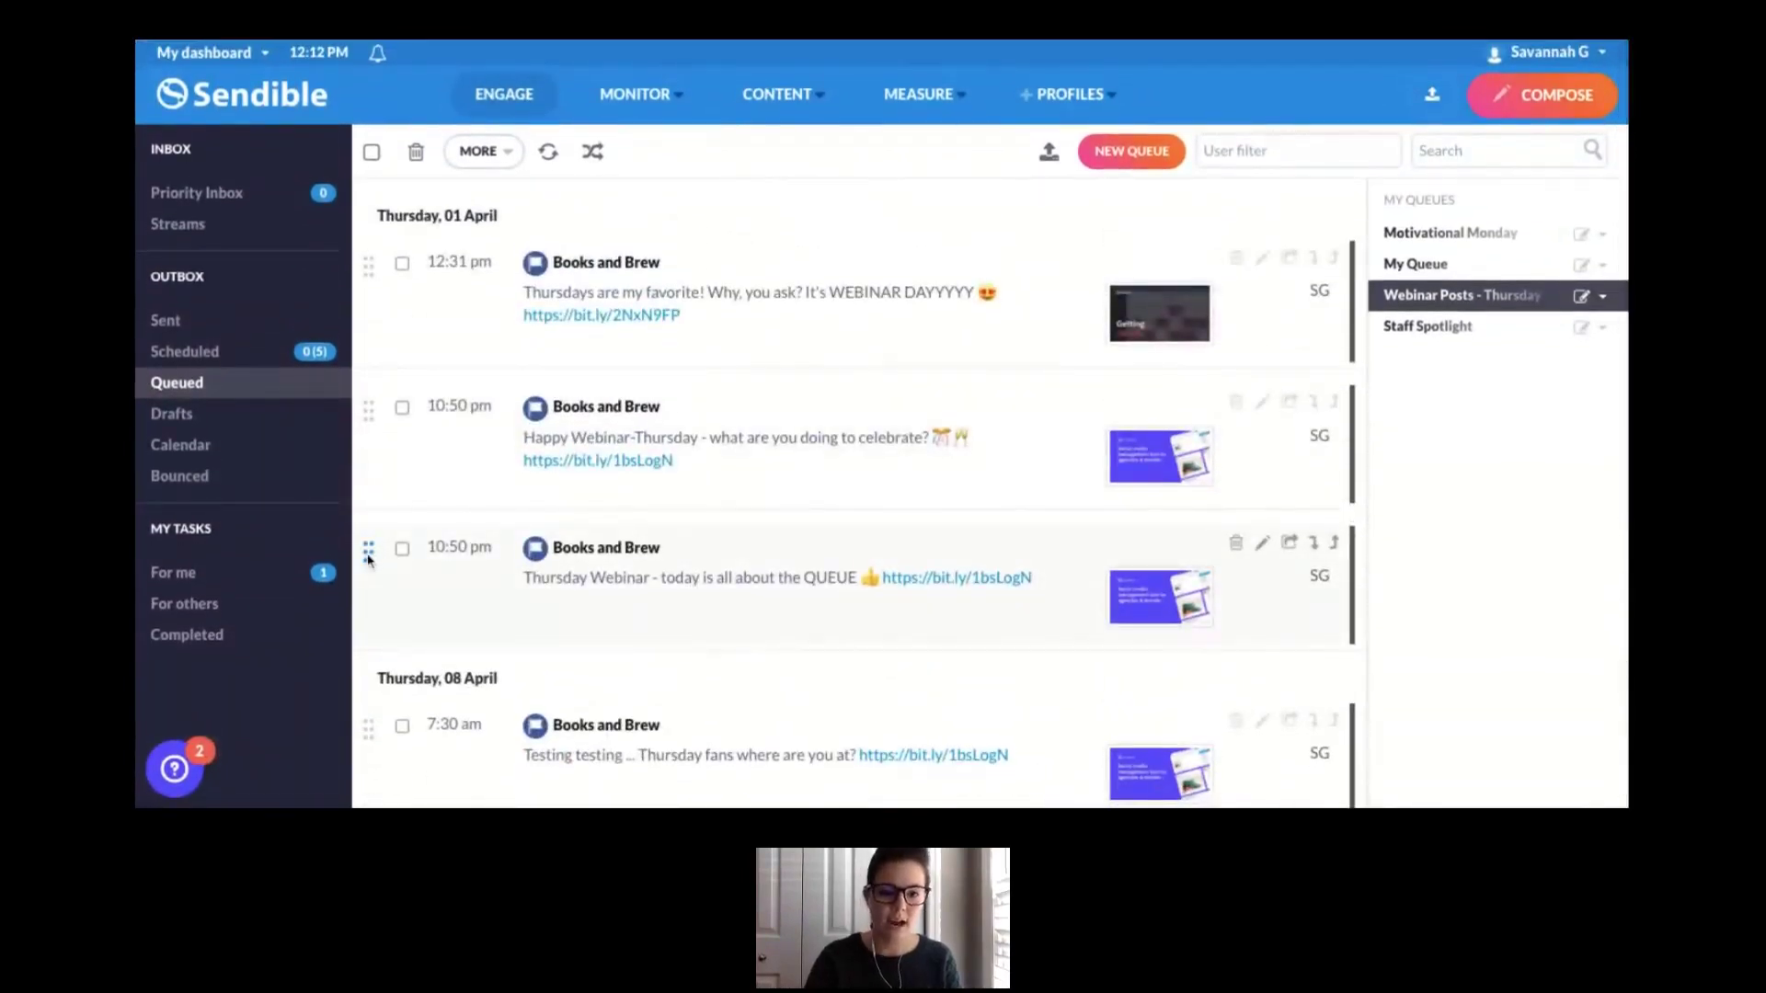
- In the Webinar Posts - Thursday queue, move the "today is all about the QUEUE" post directly above the "Happy Webinar-Thursday" post and review the order
left_click_drag(368, 559, 367, 407)
left_click_drag(476, 397, 492, 405)
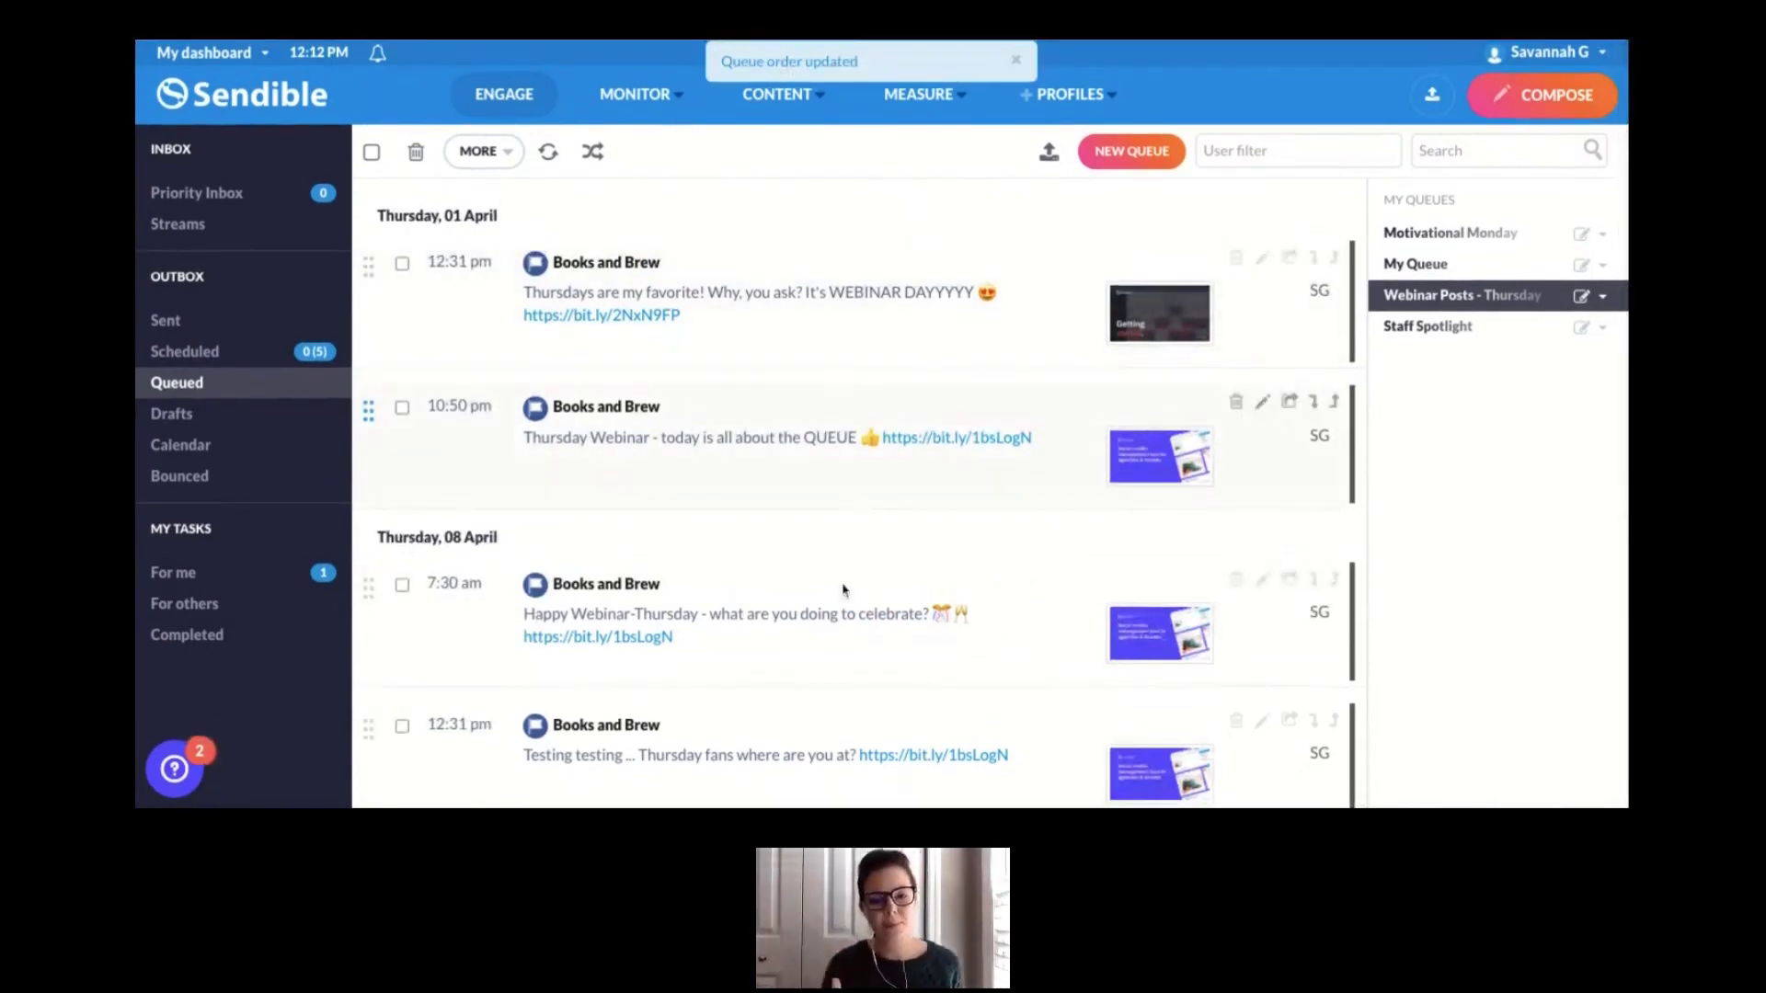
scroll(842, 590, "down", 5)
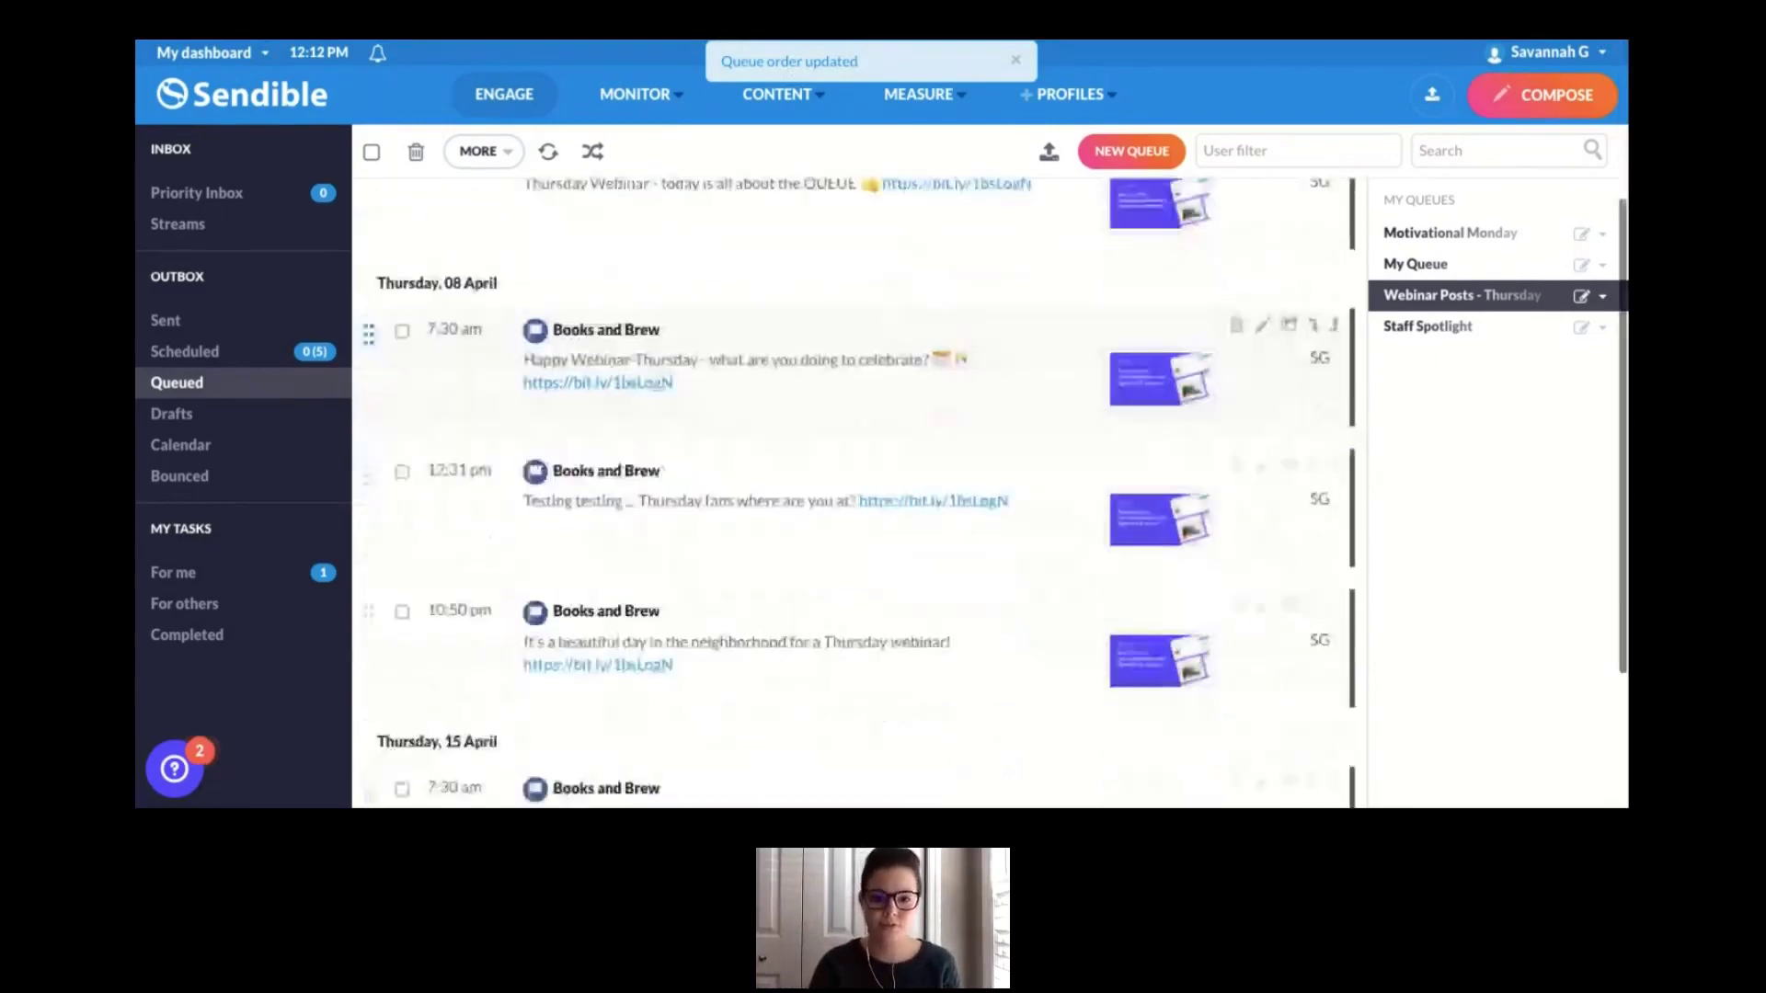
scroll(935, 378, "up", 5)
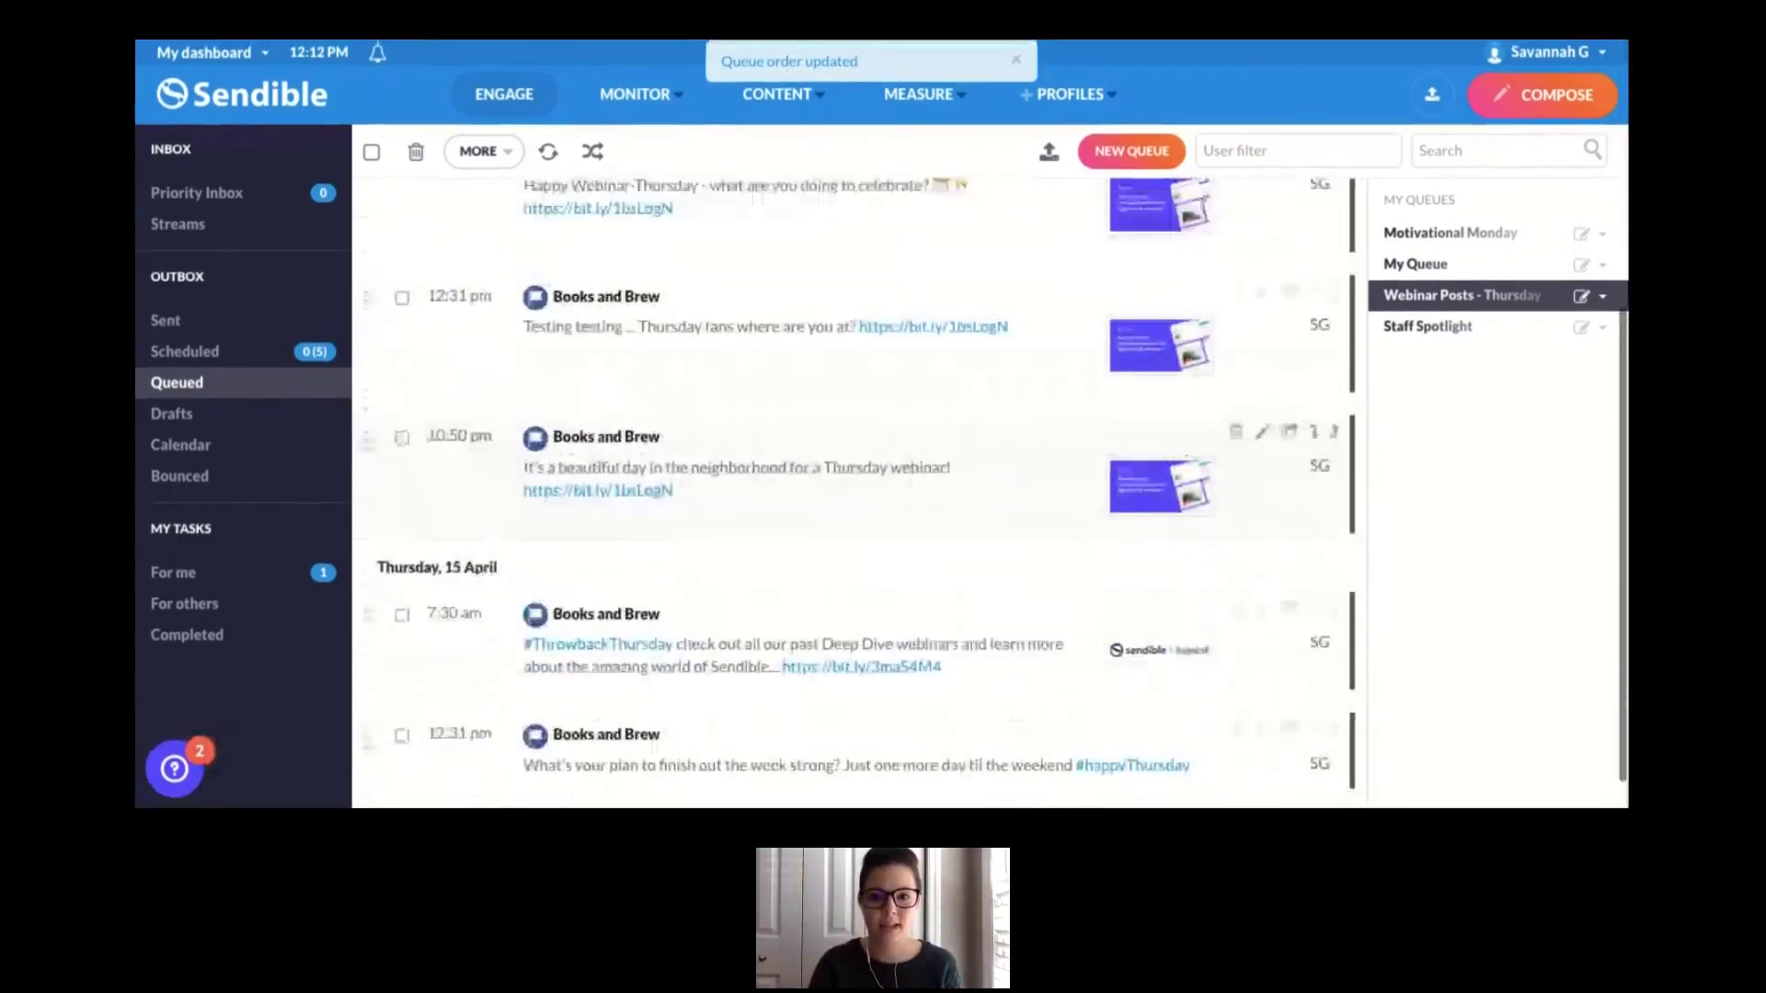
- Open the Staff Spotlight queue and shuffle the order of its posts
left_click(1436, 329)
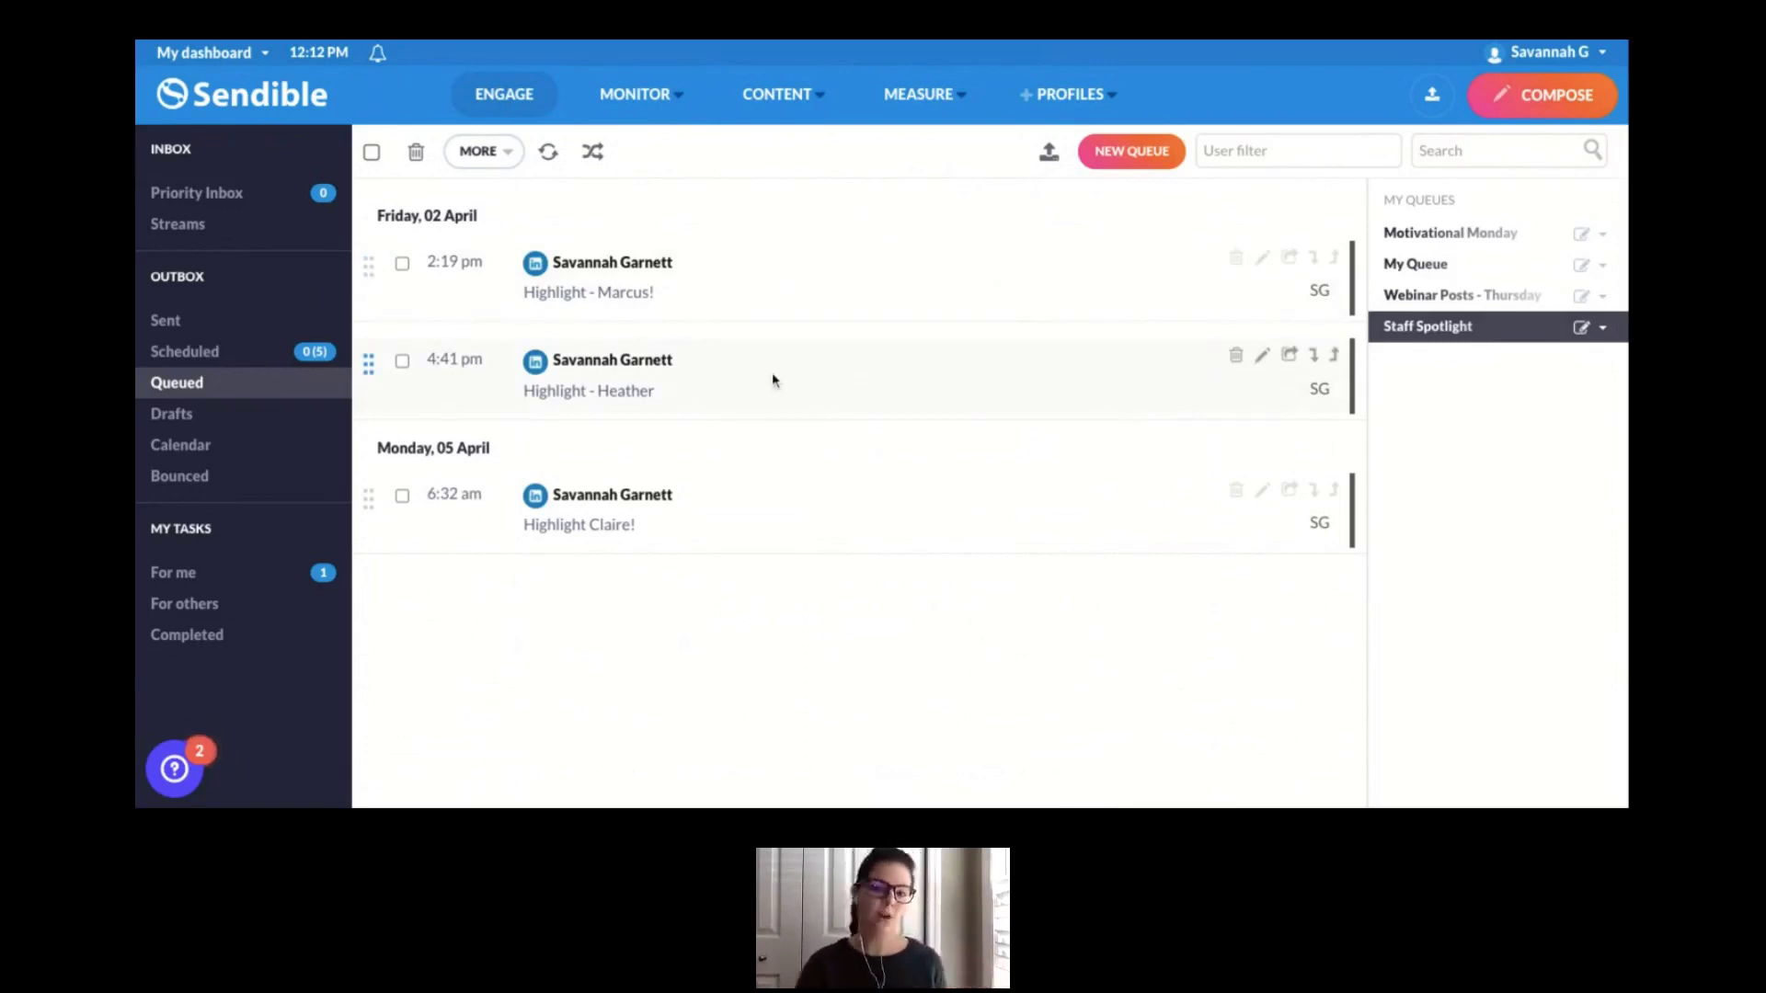
left_click(594, 153)
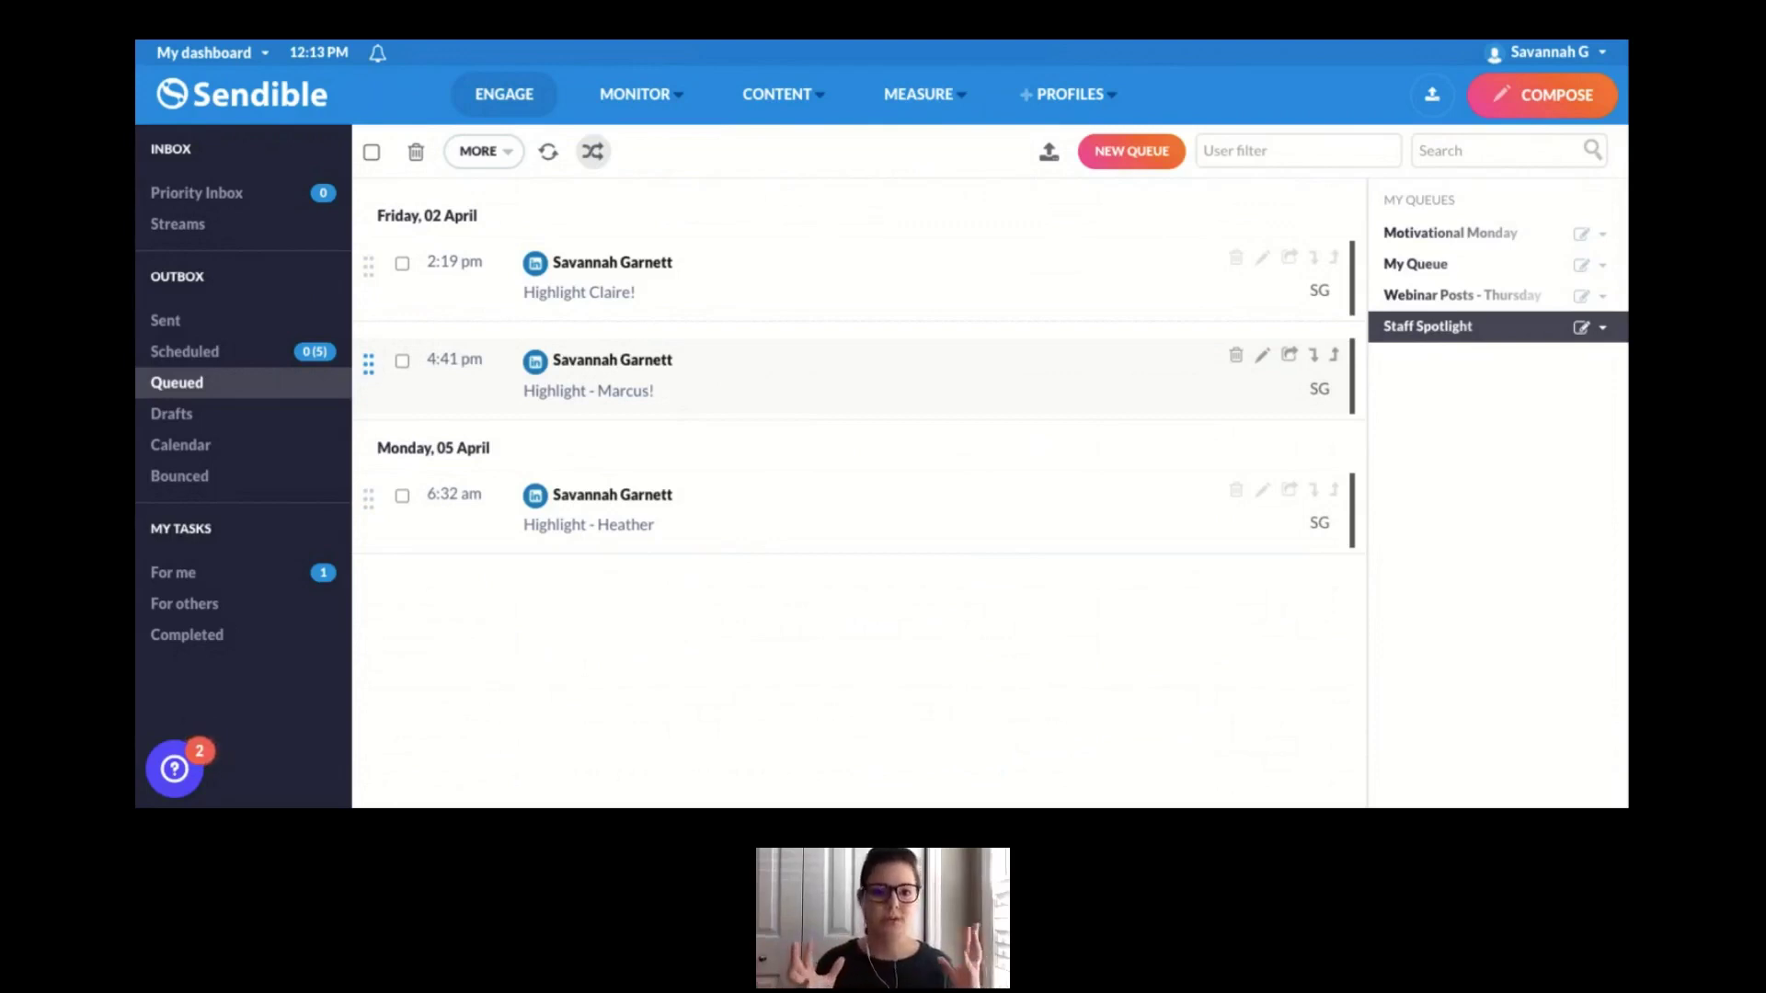
- Open the outbox calendar and show only the posts of the Webinar Posts - Thursday queue
left_click(199, 454)
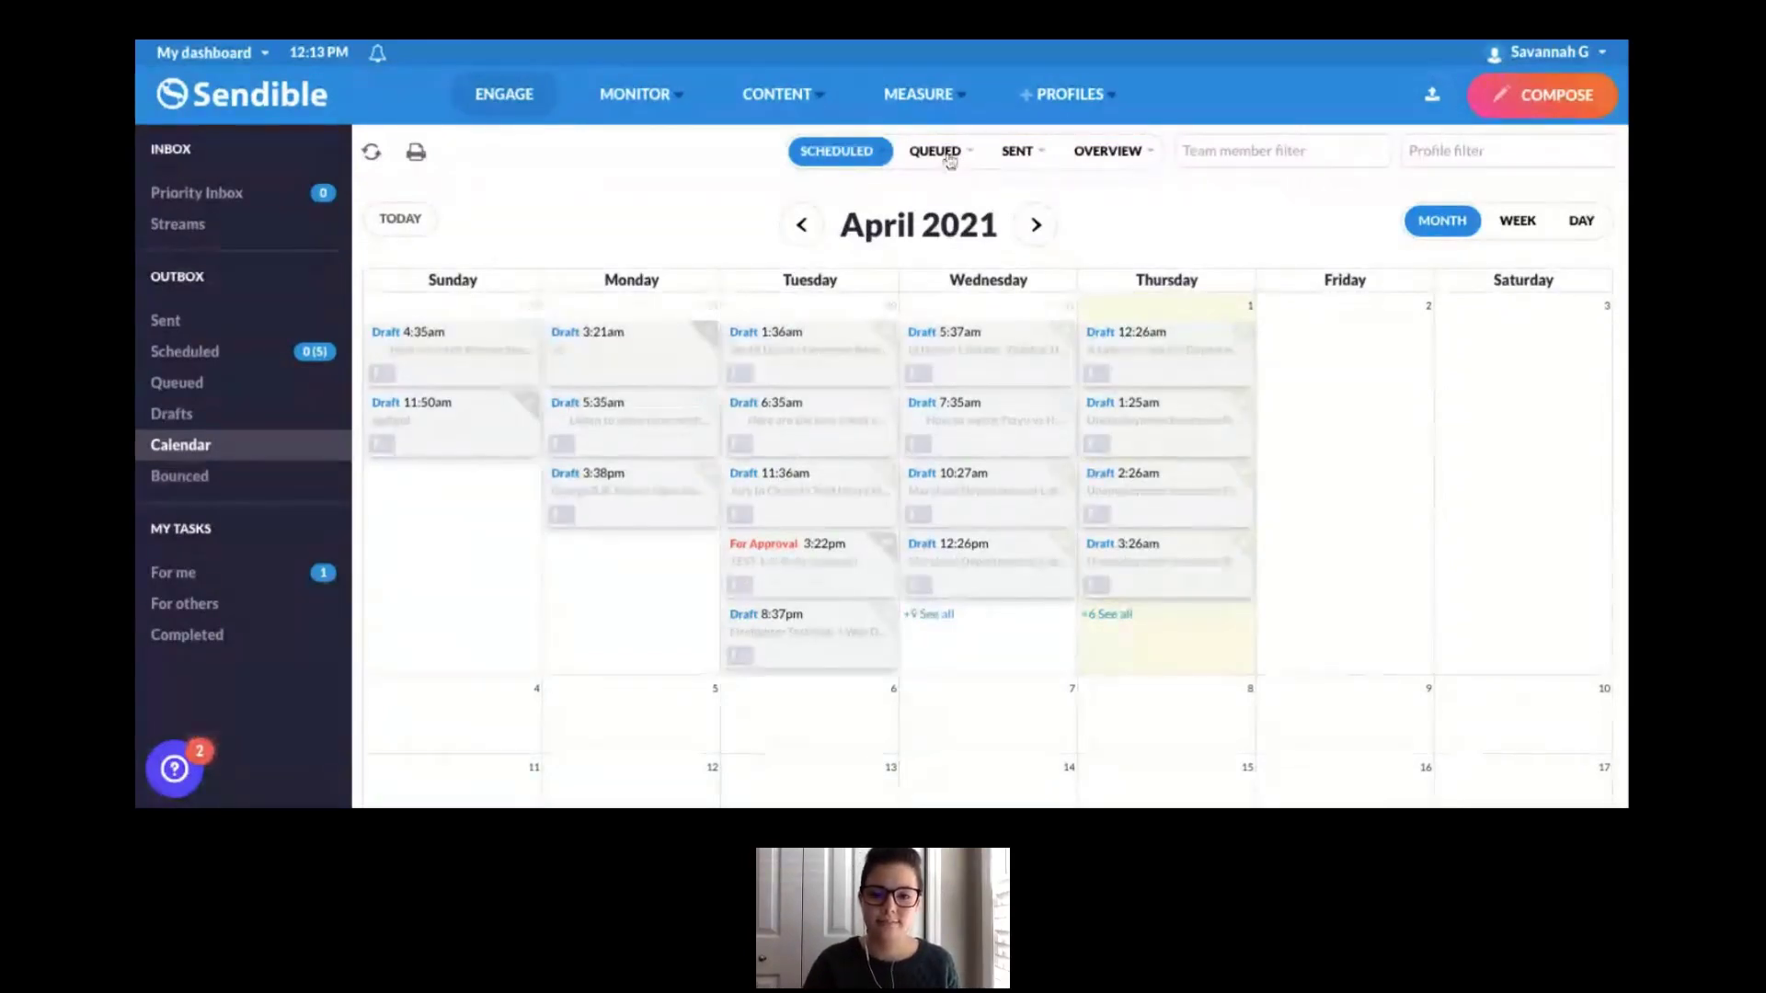
scroll(935, 175, "down", 1)
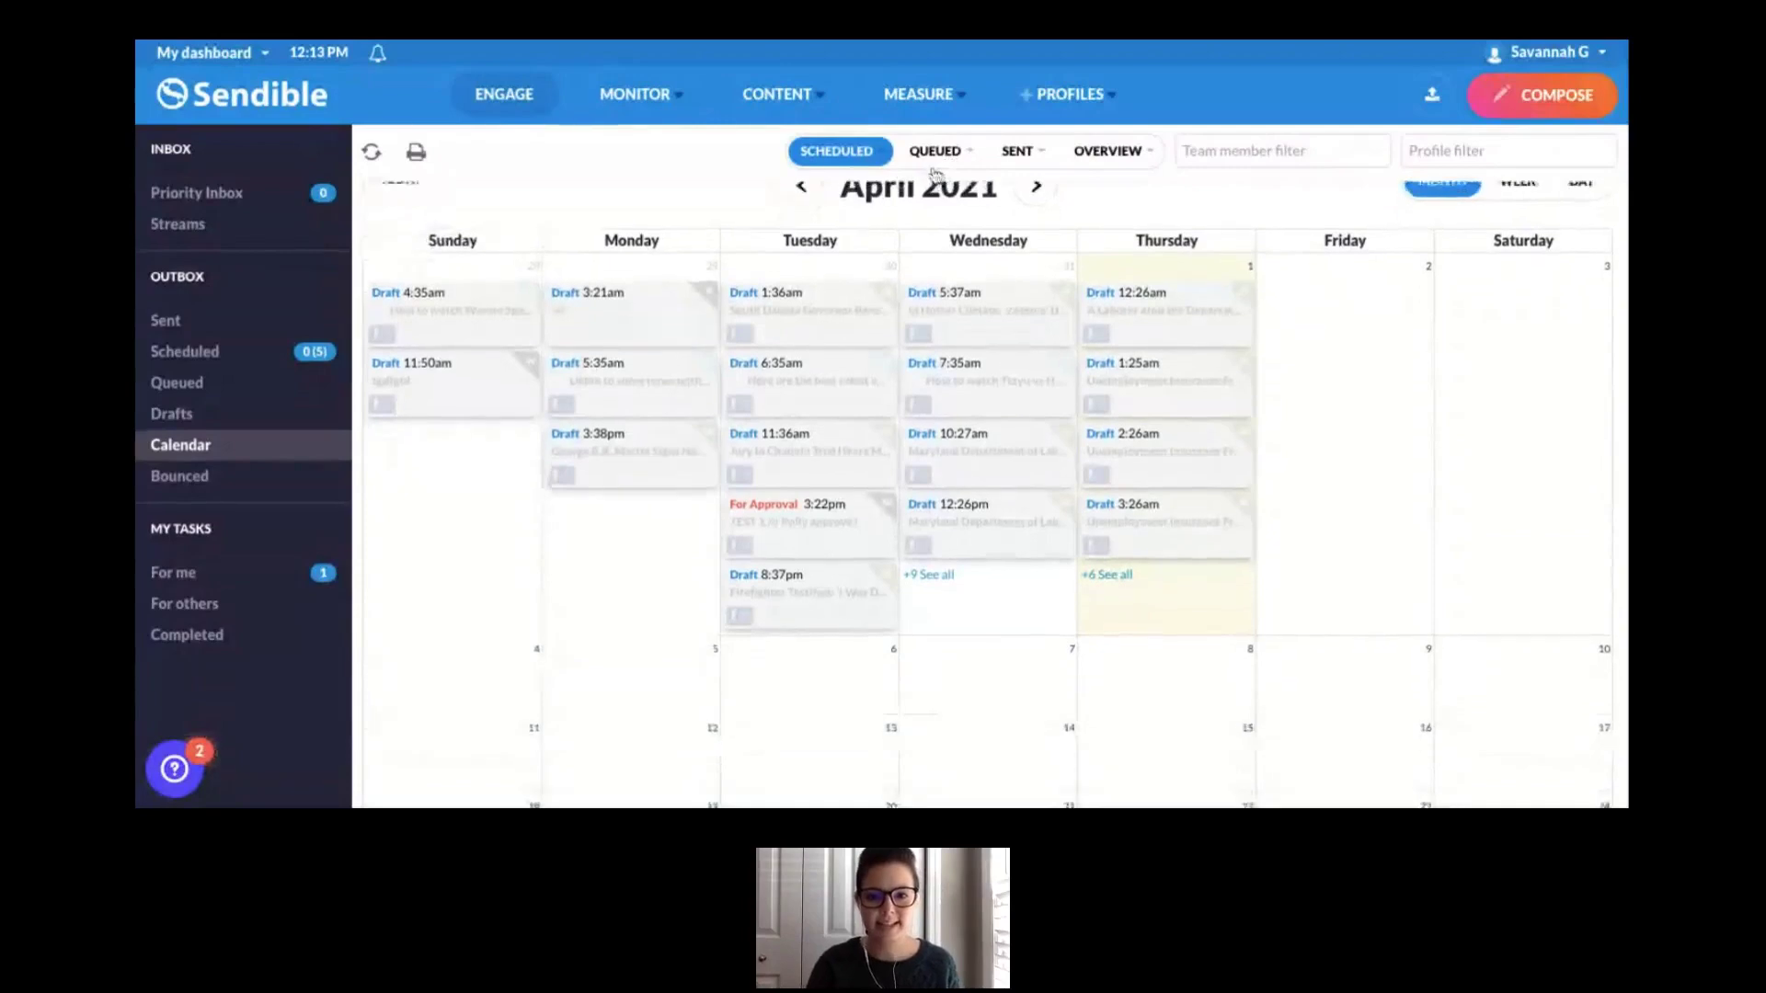
scroll(935, 175, "up", 1)
left_click(938, 157)
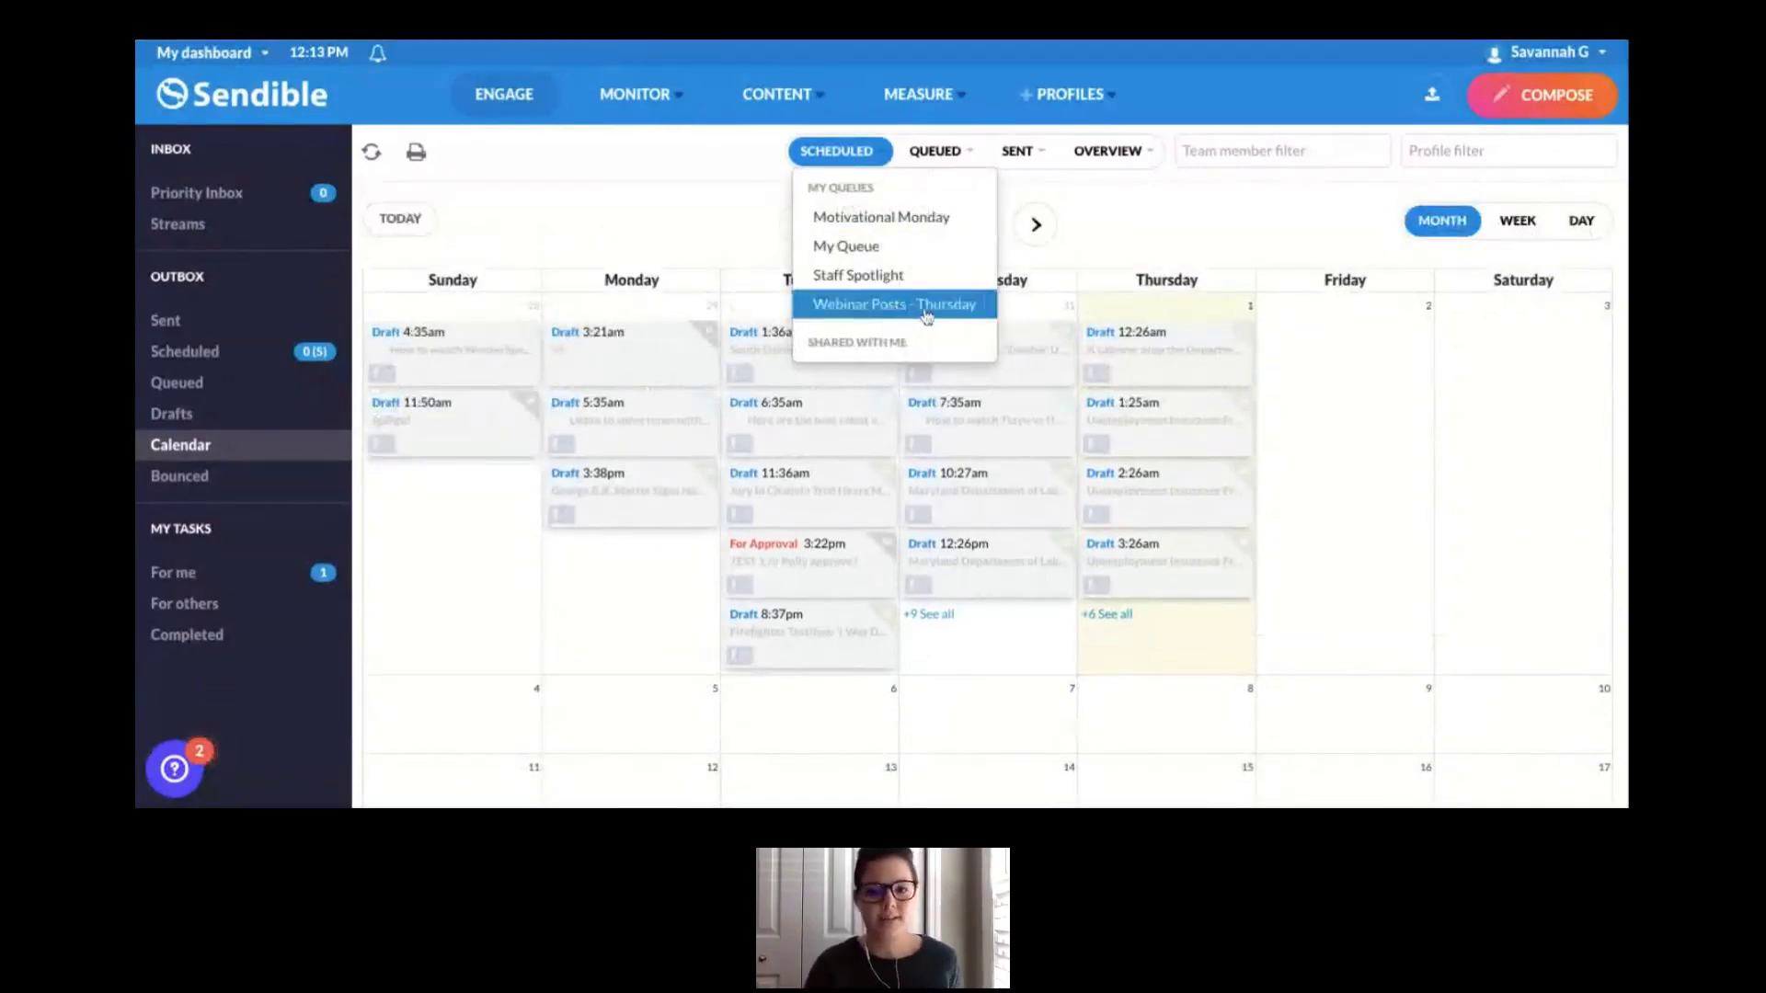
left_click(894, 304)
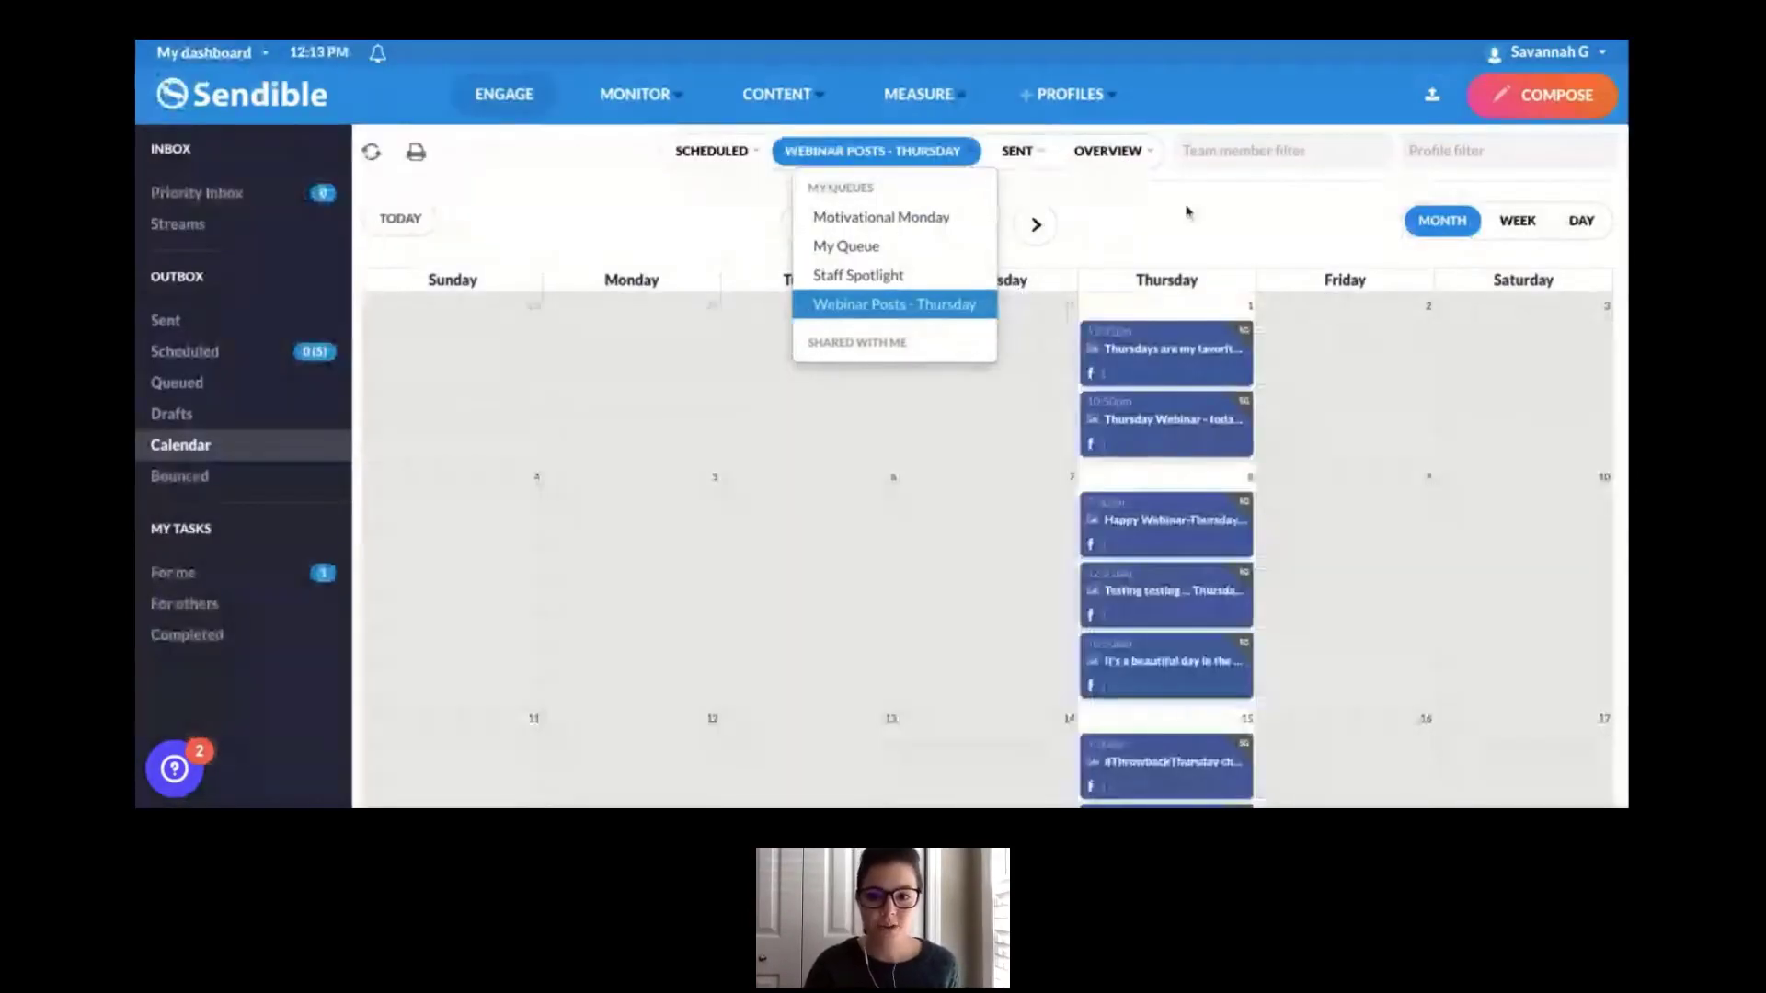
left_click(1270, 256)
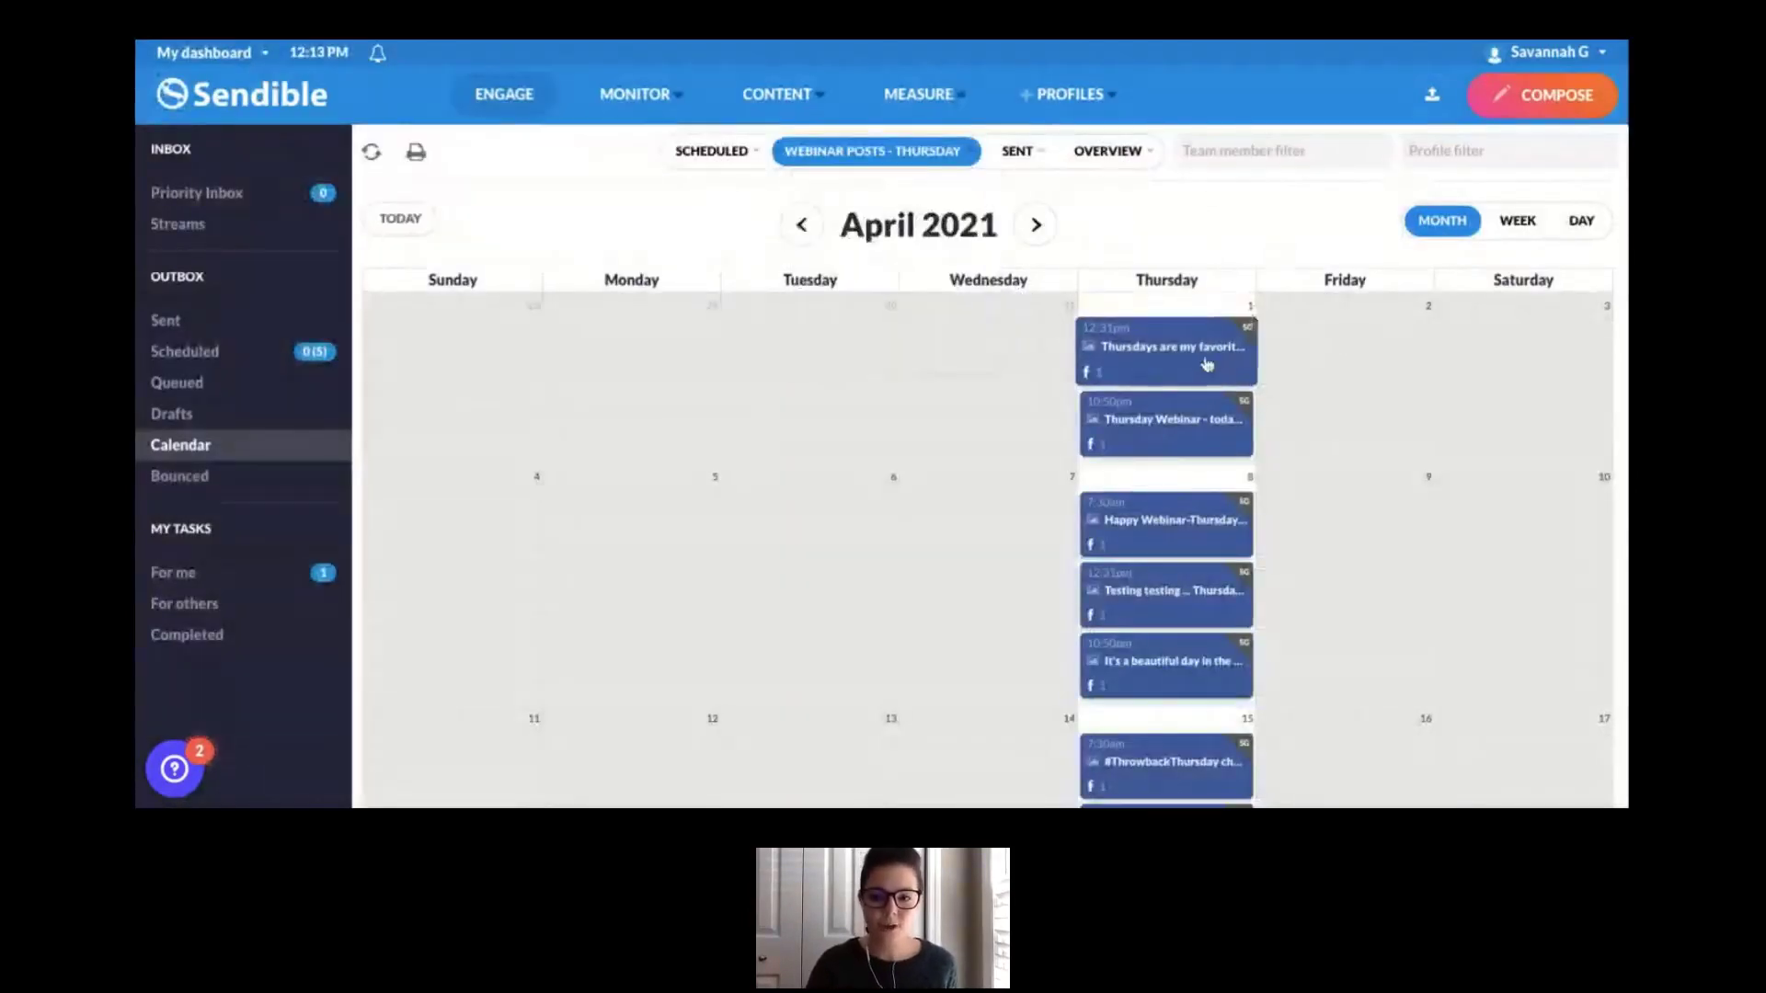
- In the calendar, move the #ThrowbackThursday post from 15 April to the first slot on 8 April and review the month
scroll(1191, 445, "down", 2)
scroll(1191, 445, "down", 1)
scroll(1191, 445, "up", 3)
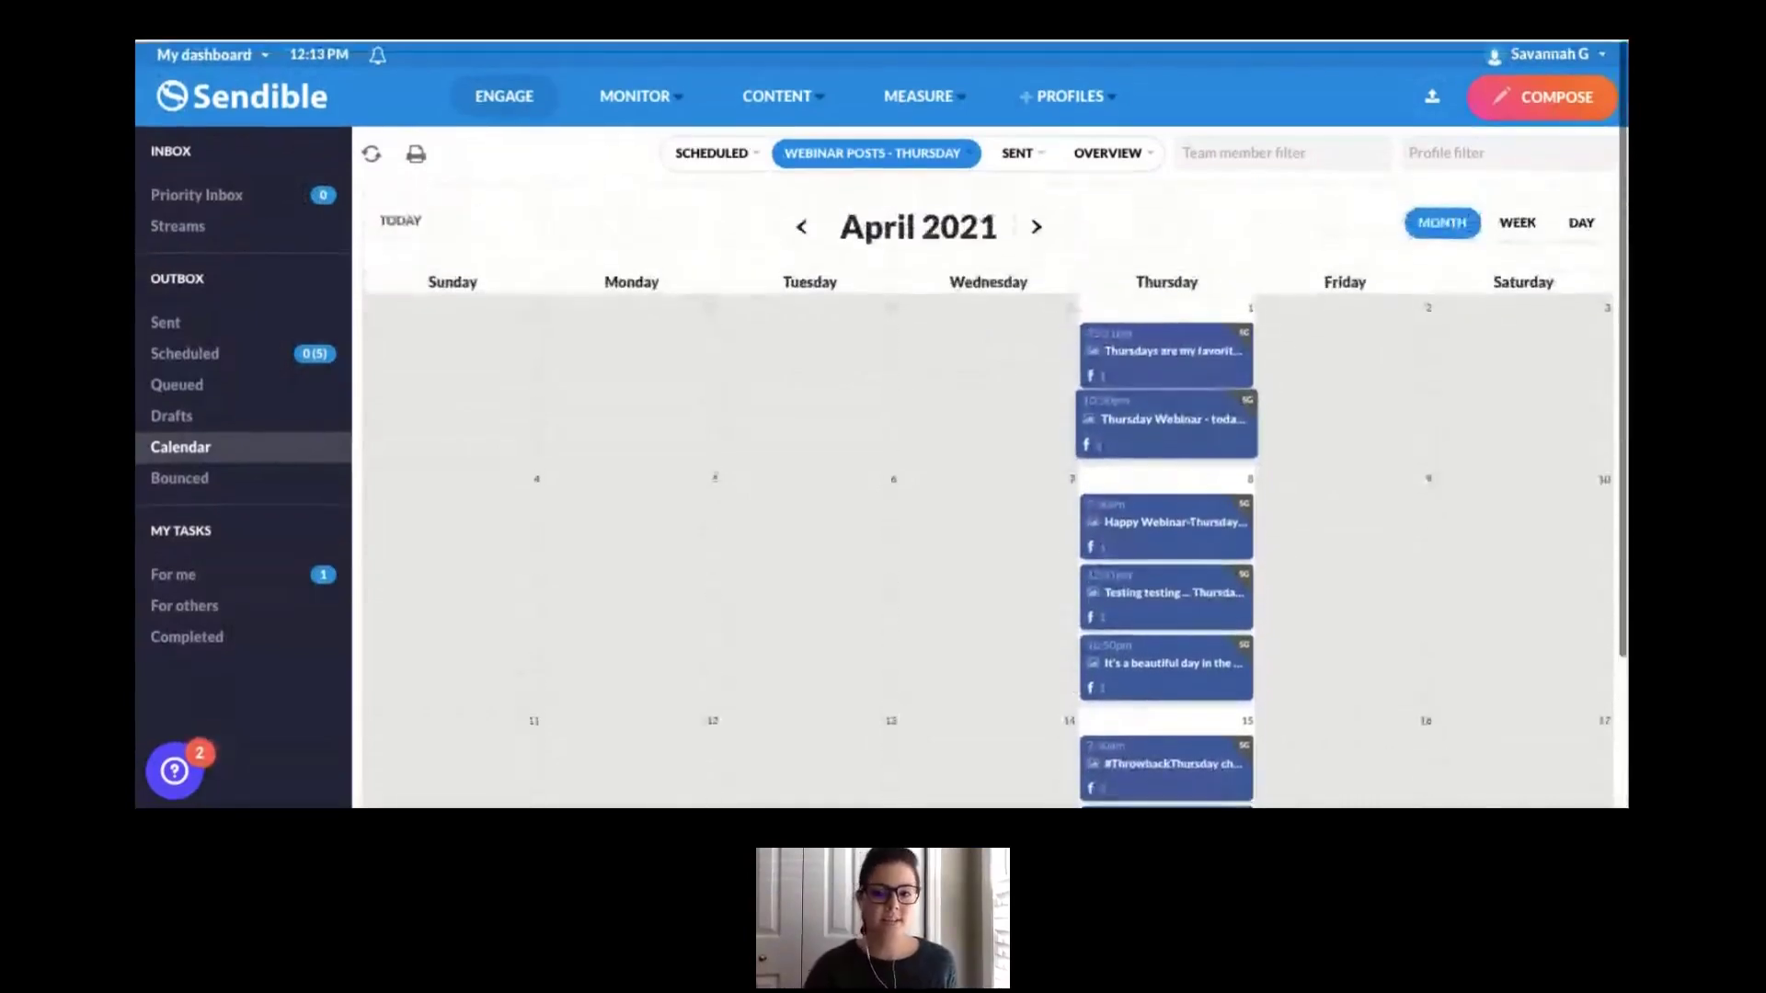
scroll(1214, 629, "down", 3)
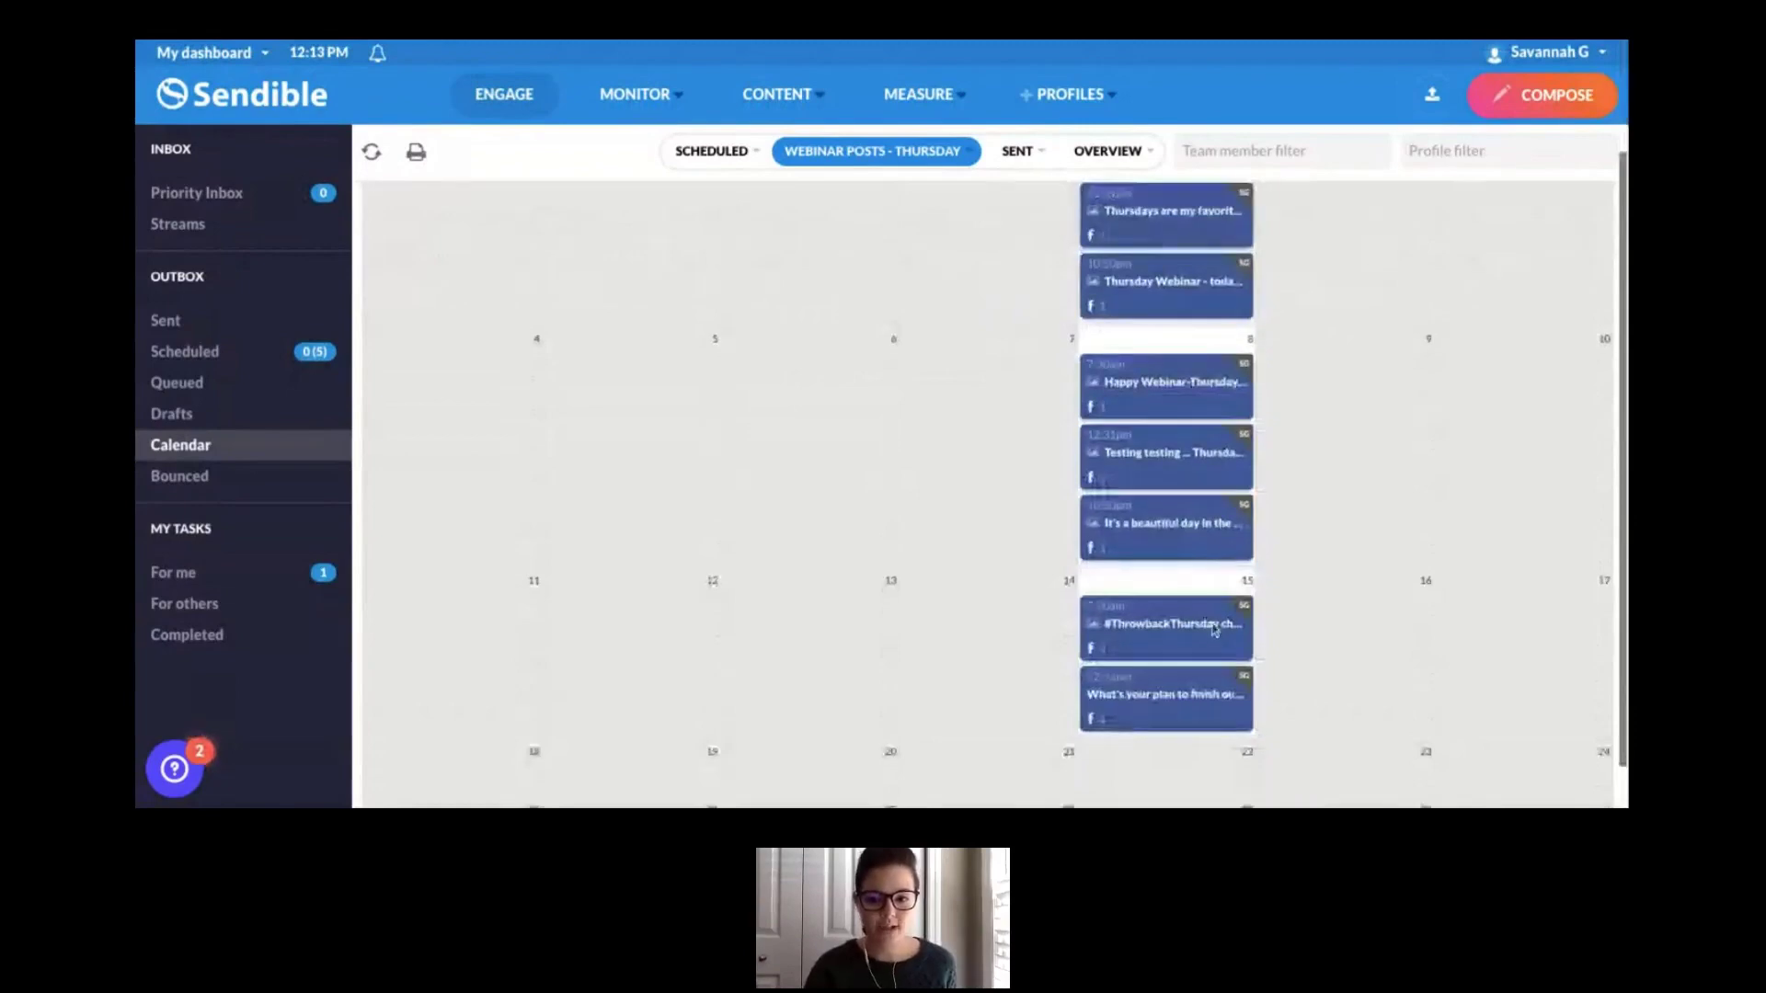
left_click_drag(1178, 636, 1176, 634)
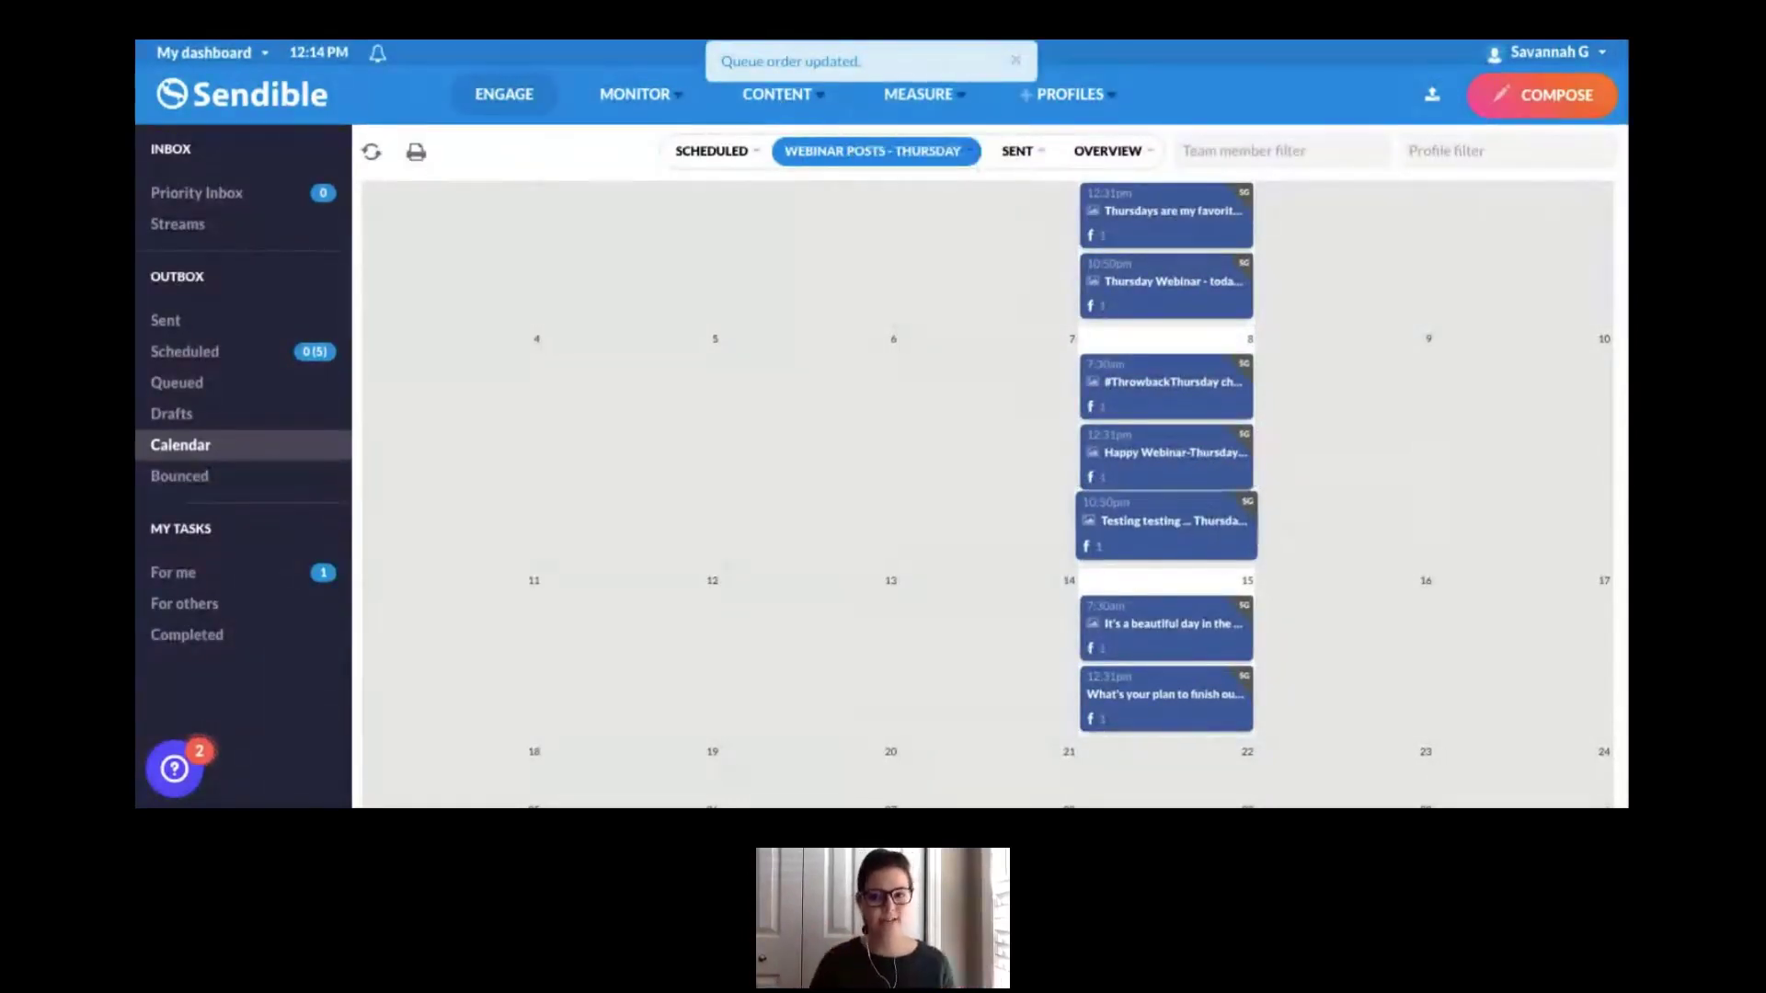
scroll(1166, 524, "up", 3)
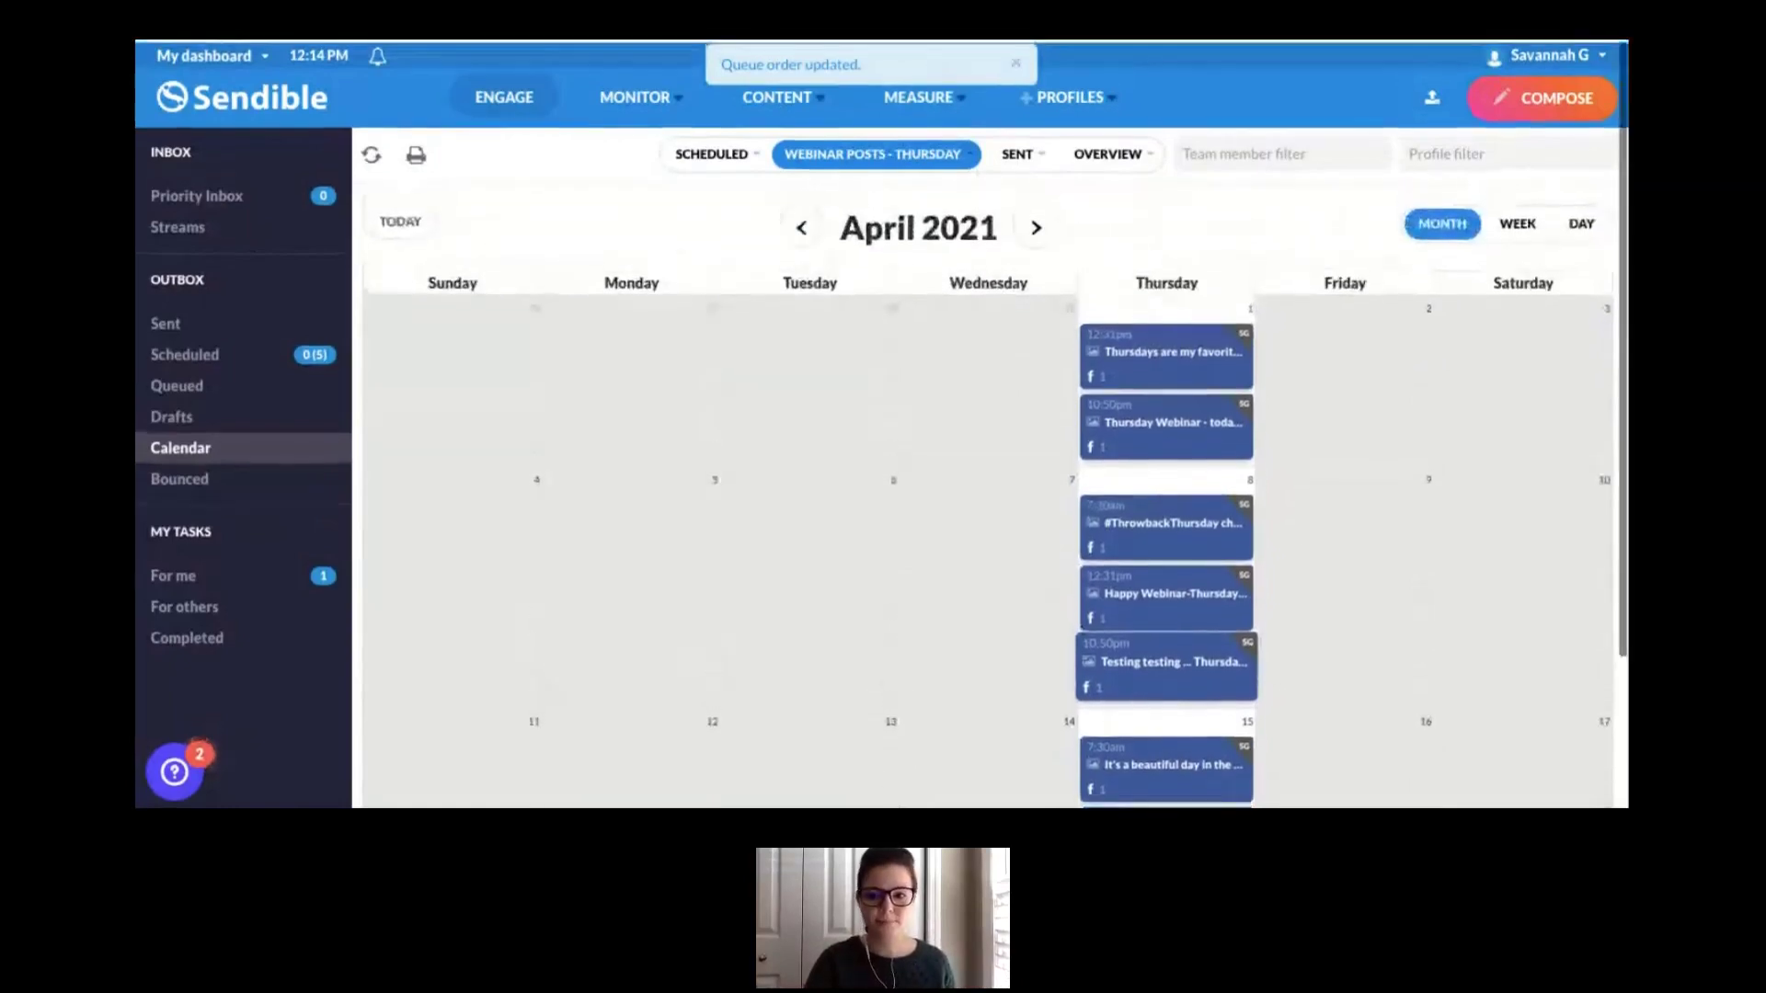
scroll(1166, 524, "down", 3)
scroll(1166, 524, "up", 3)
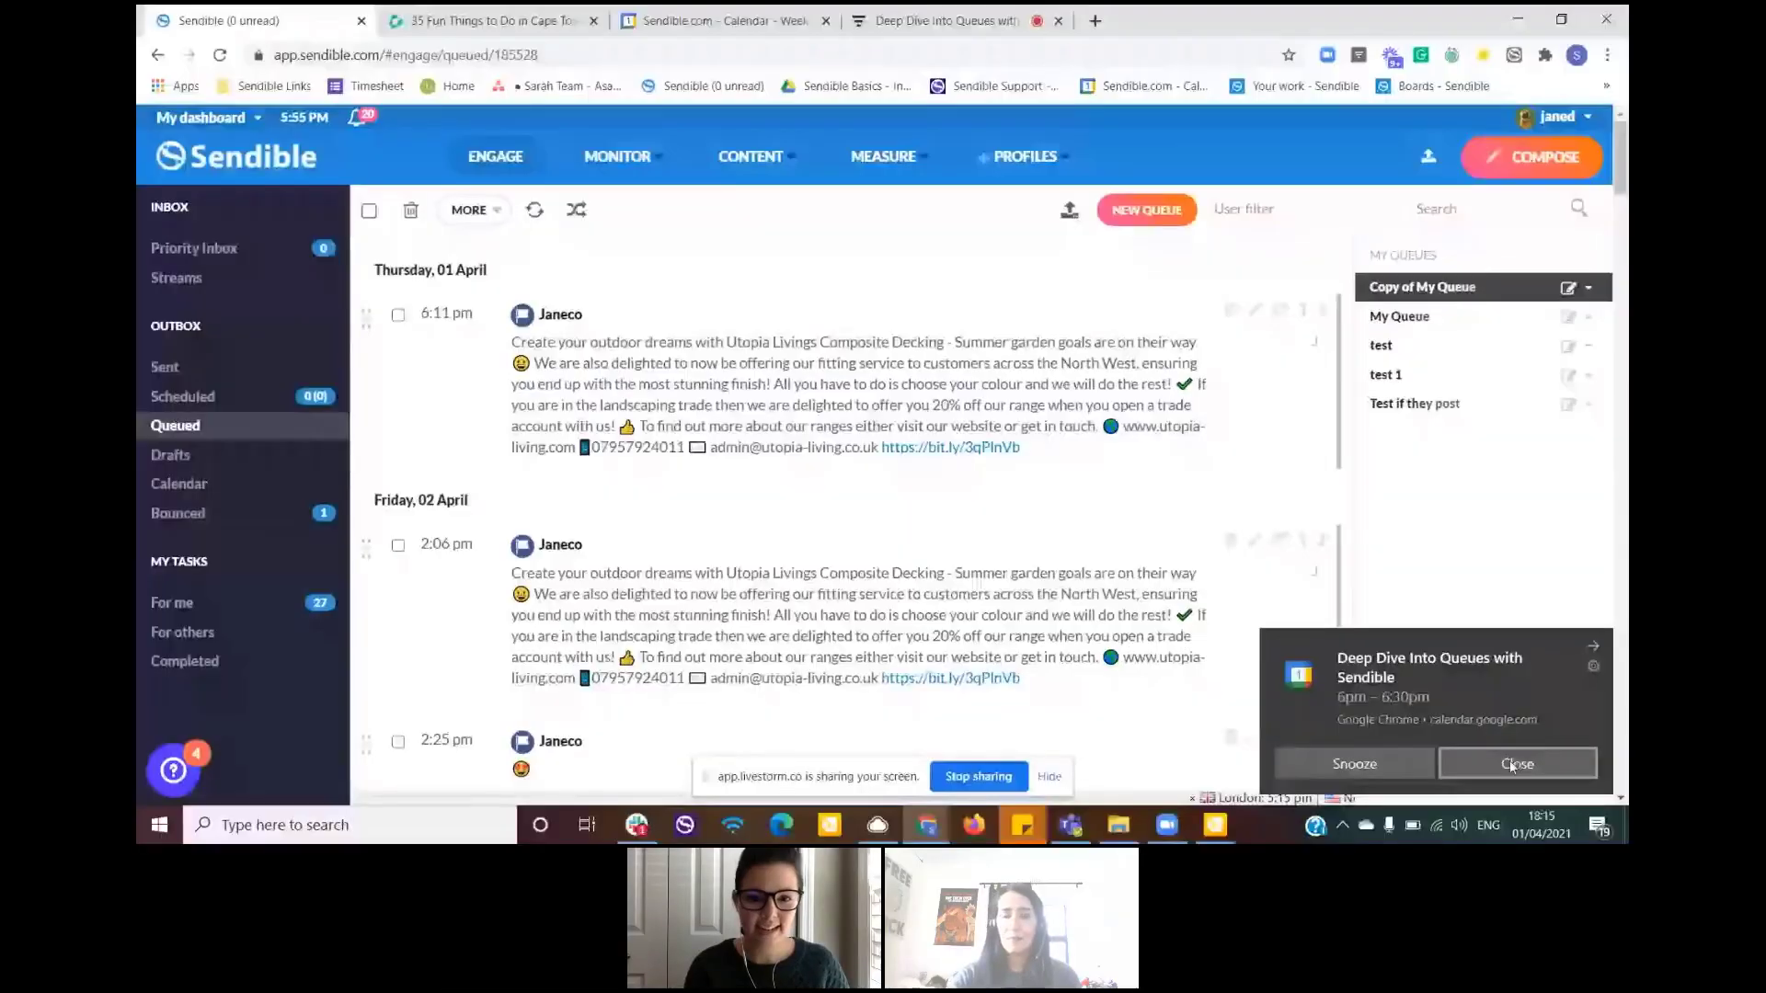
- Dismiss the webinar reminder and switch to Livestorm to read the attendees' questions
left_click(1509, 759)
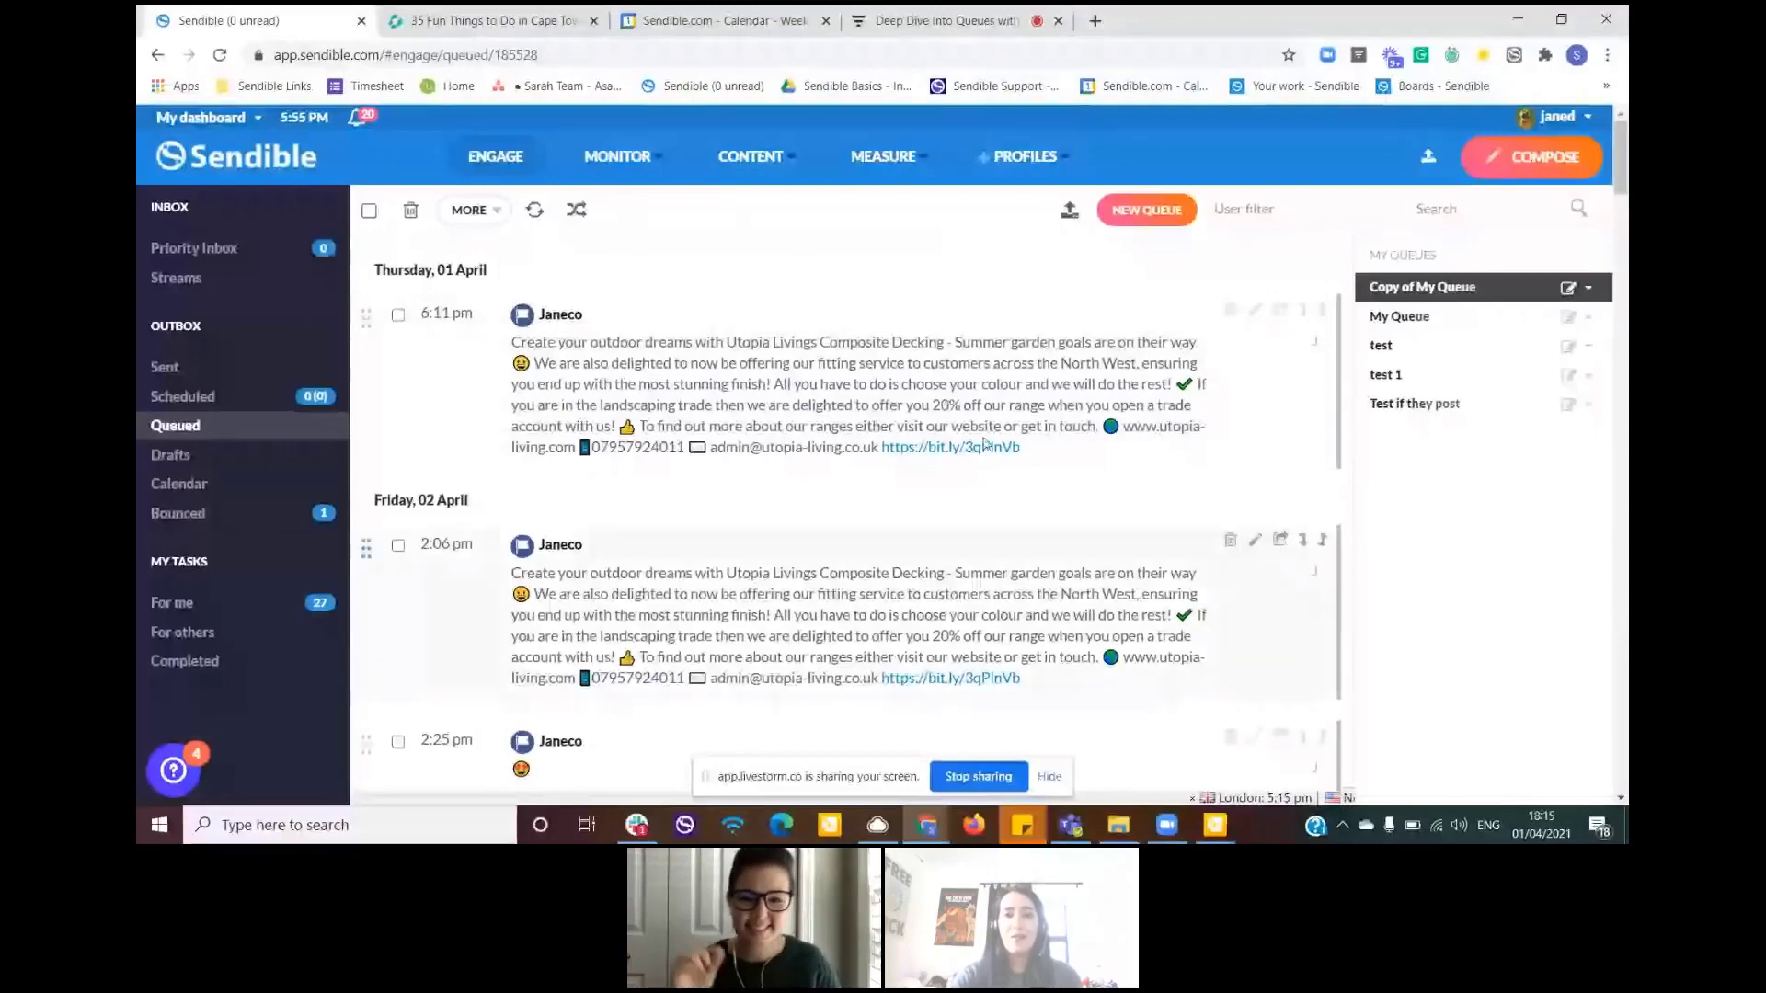
left_click(890, 16)
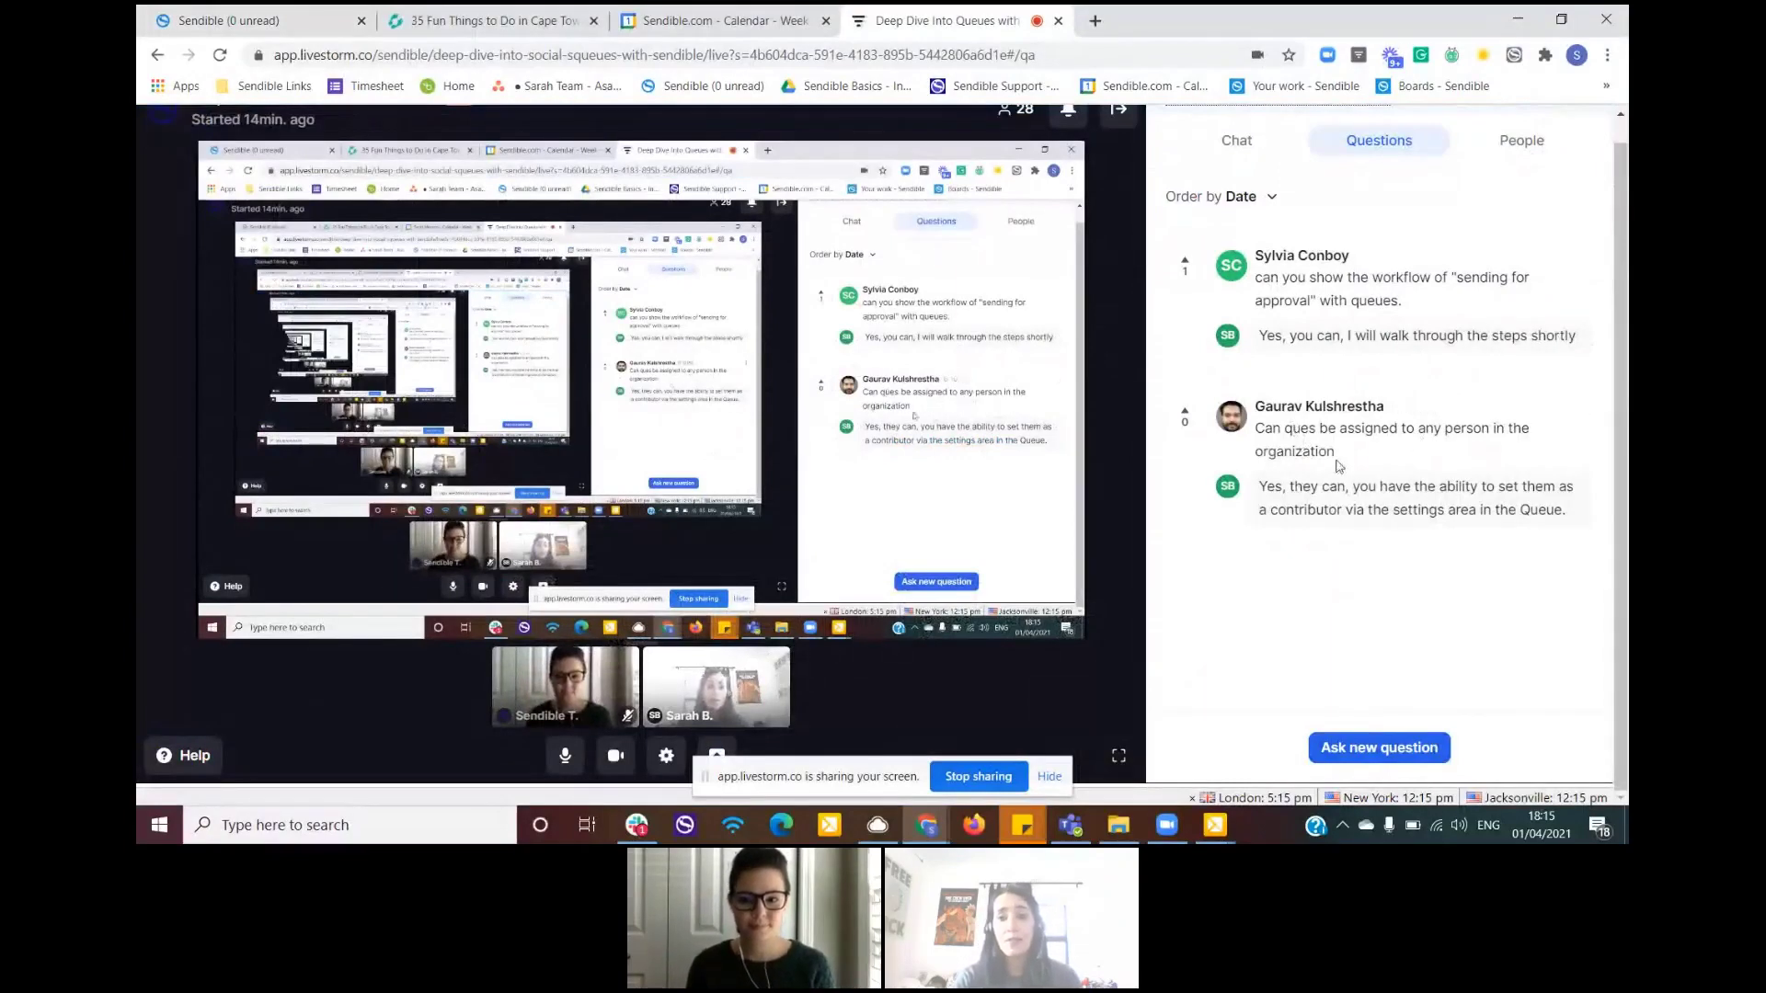
- In Sendible, examine the selectable contributors in the Copy of My Queue settings, close them unchanged, and return to the Livestorm questions
left_click(248, 21)
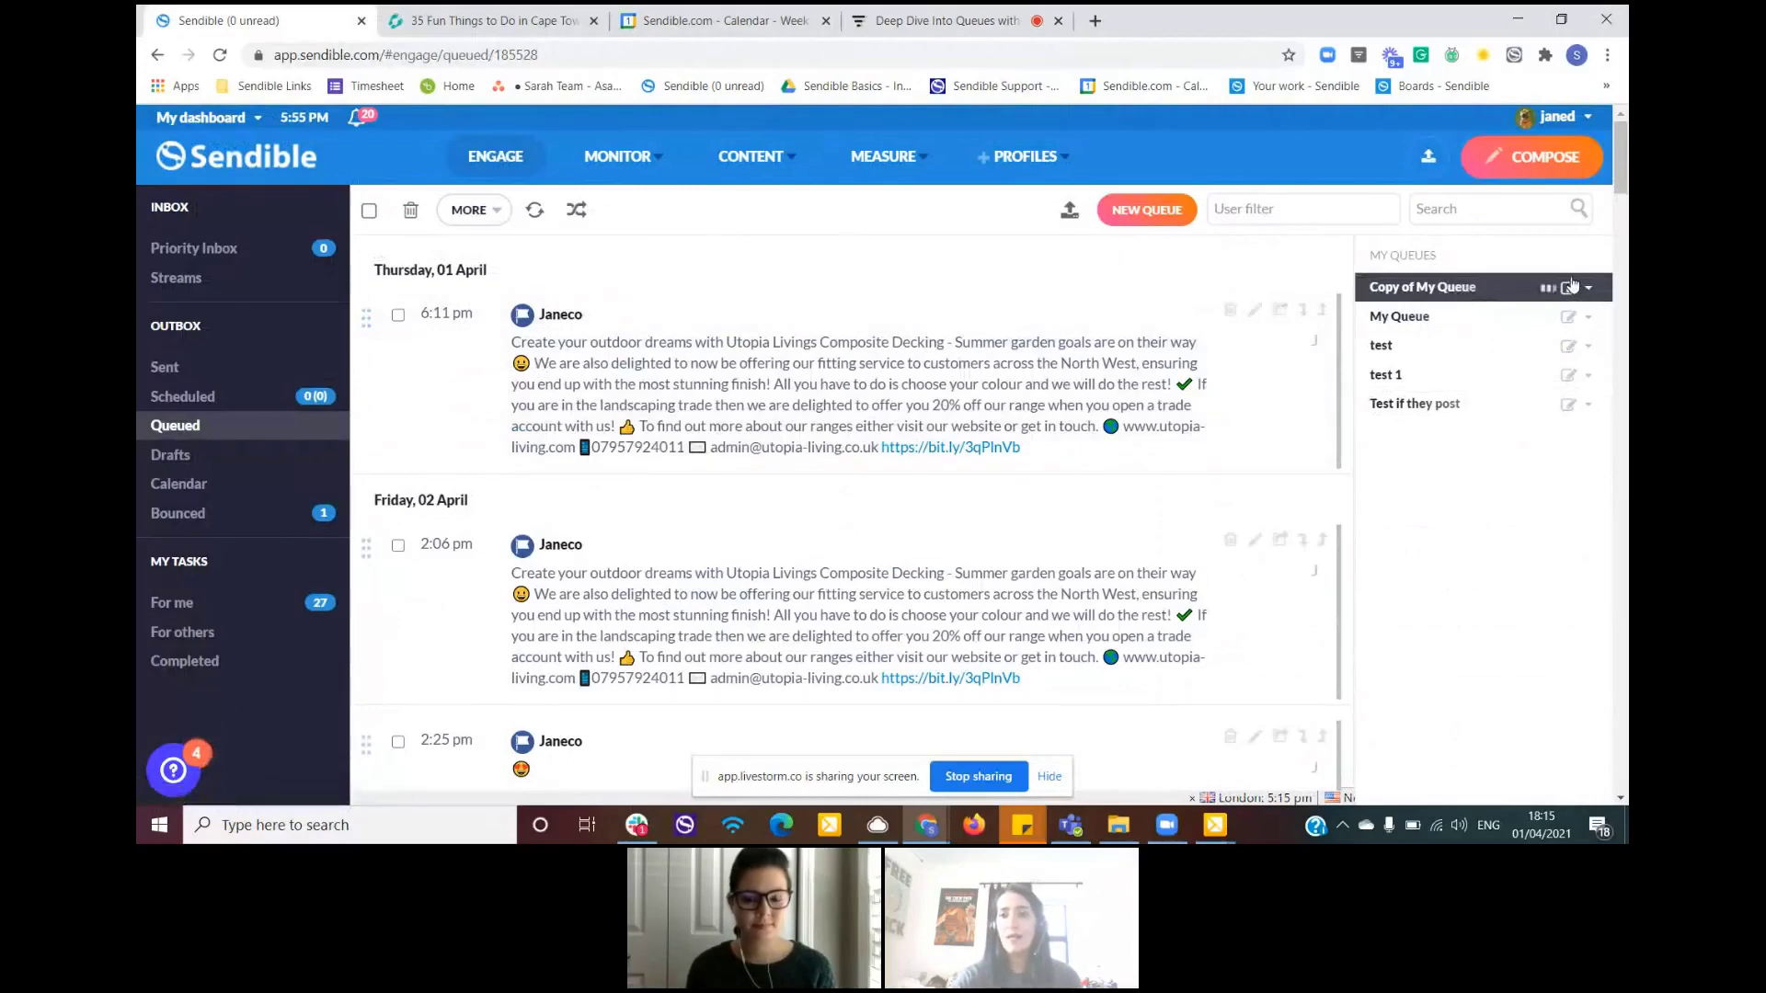
left_click(1568, 287)
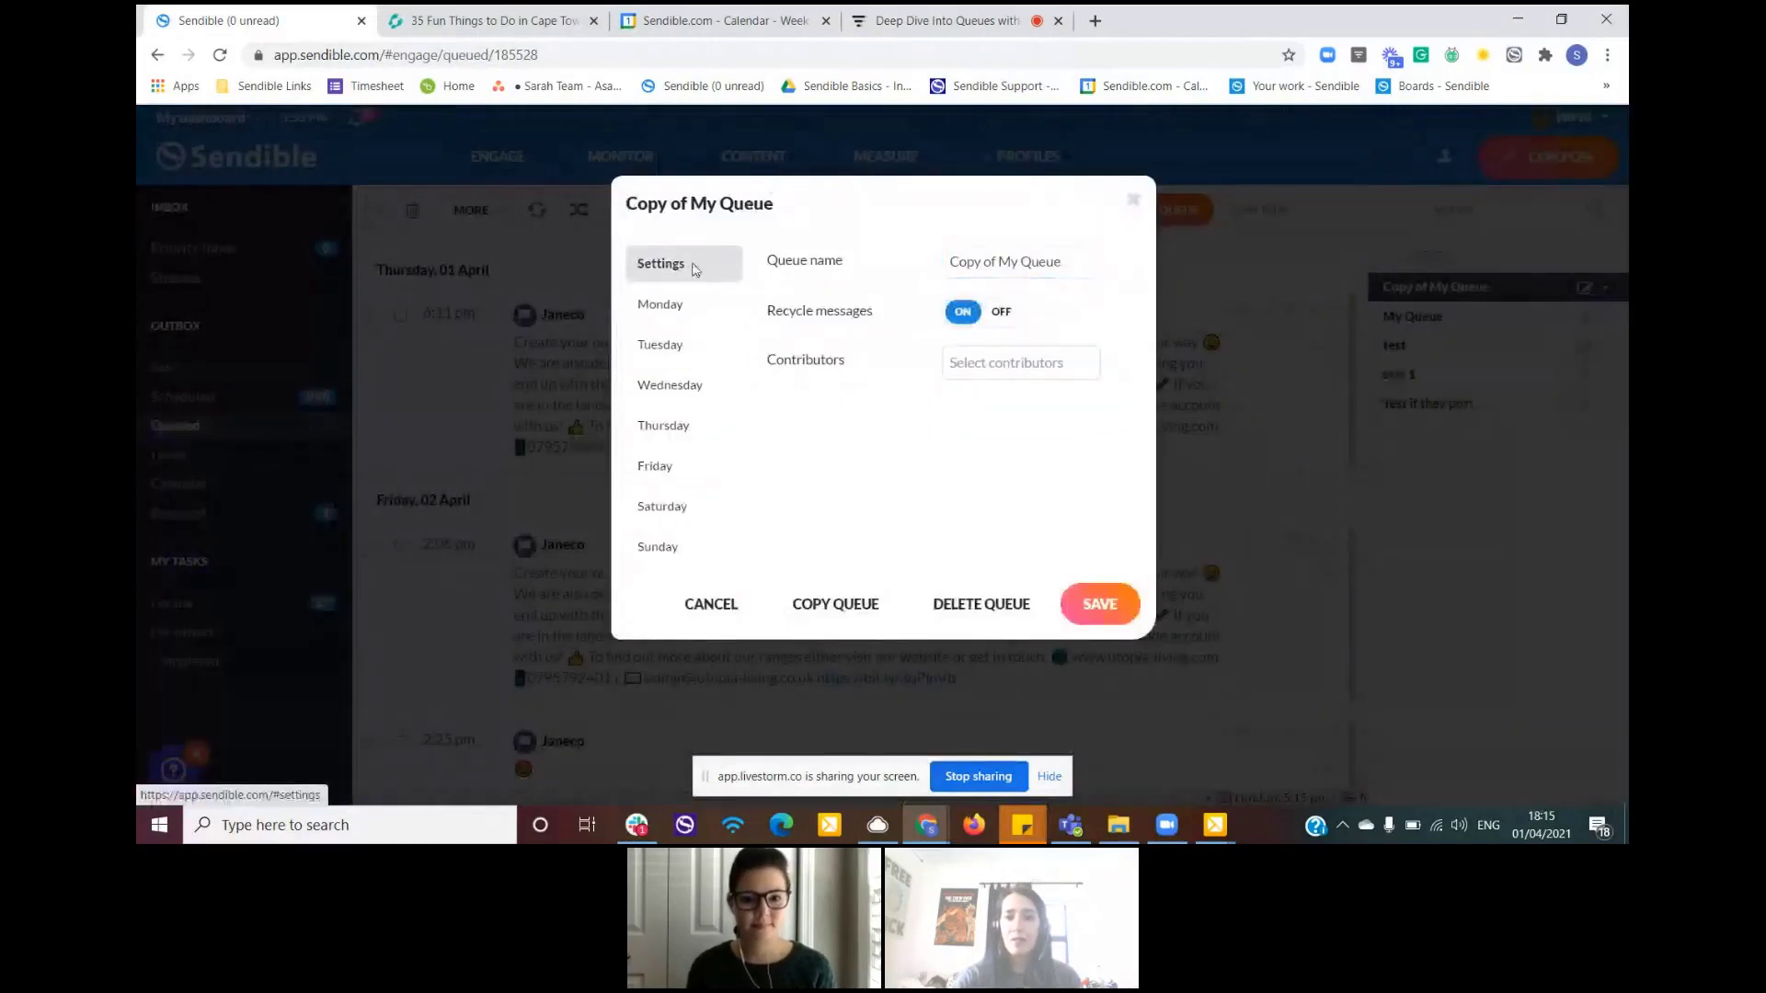
left_click(1003, 357)
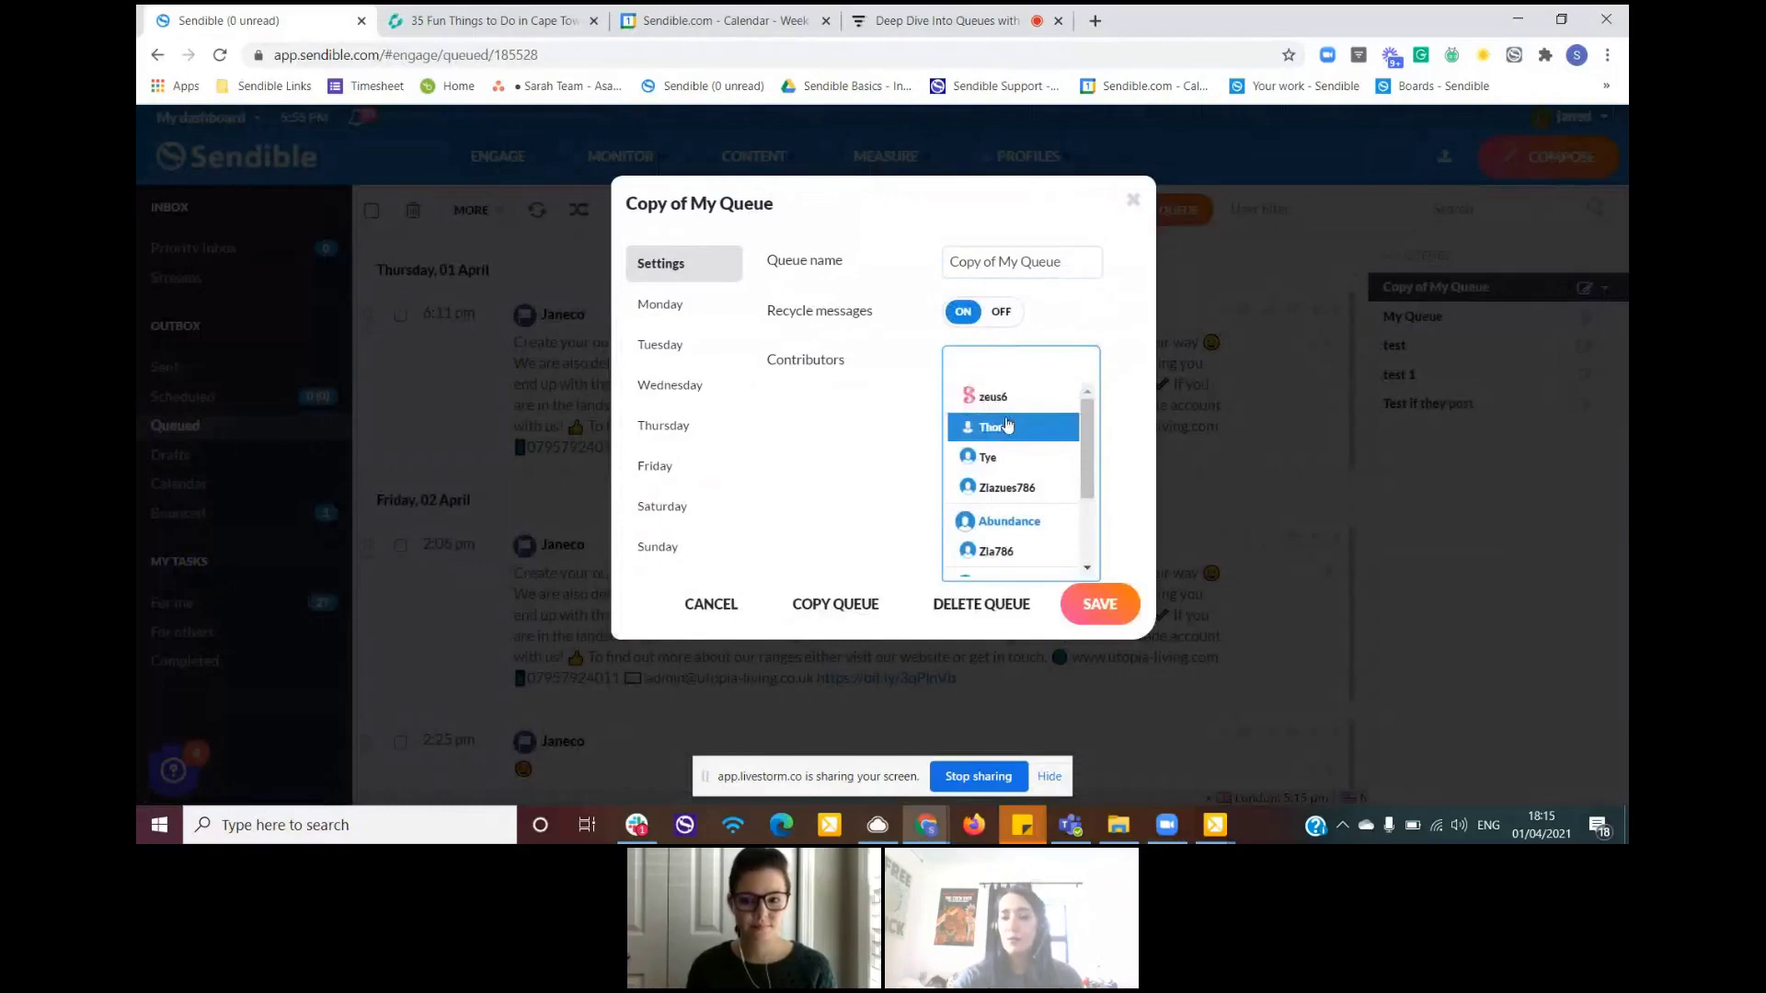
scroll(1013, 399, "down", 3)
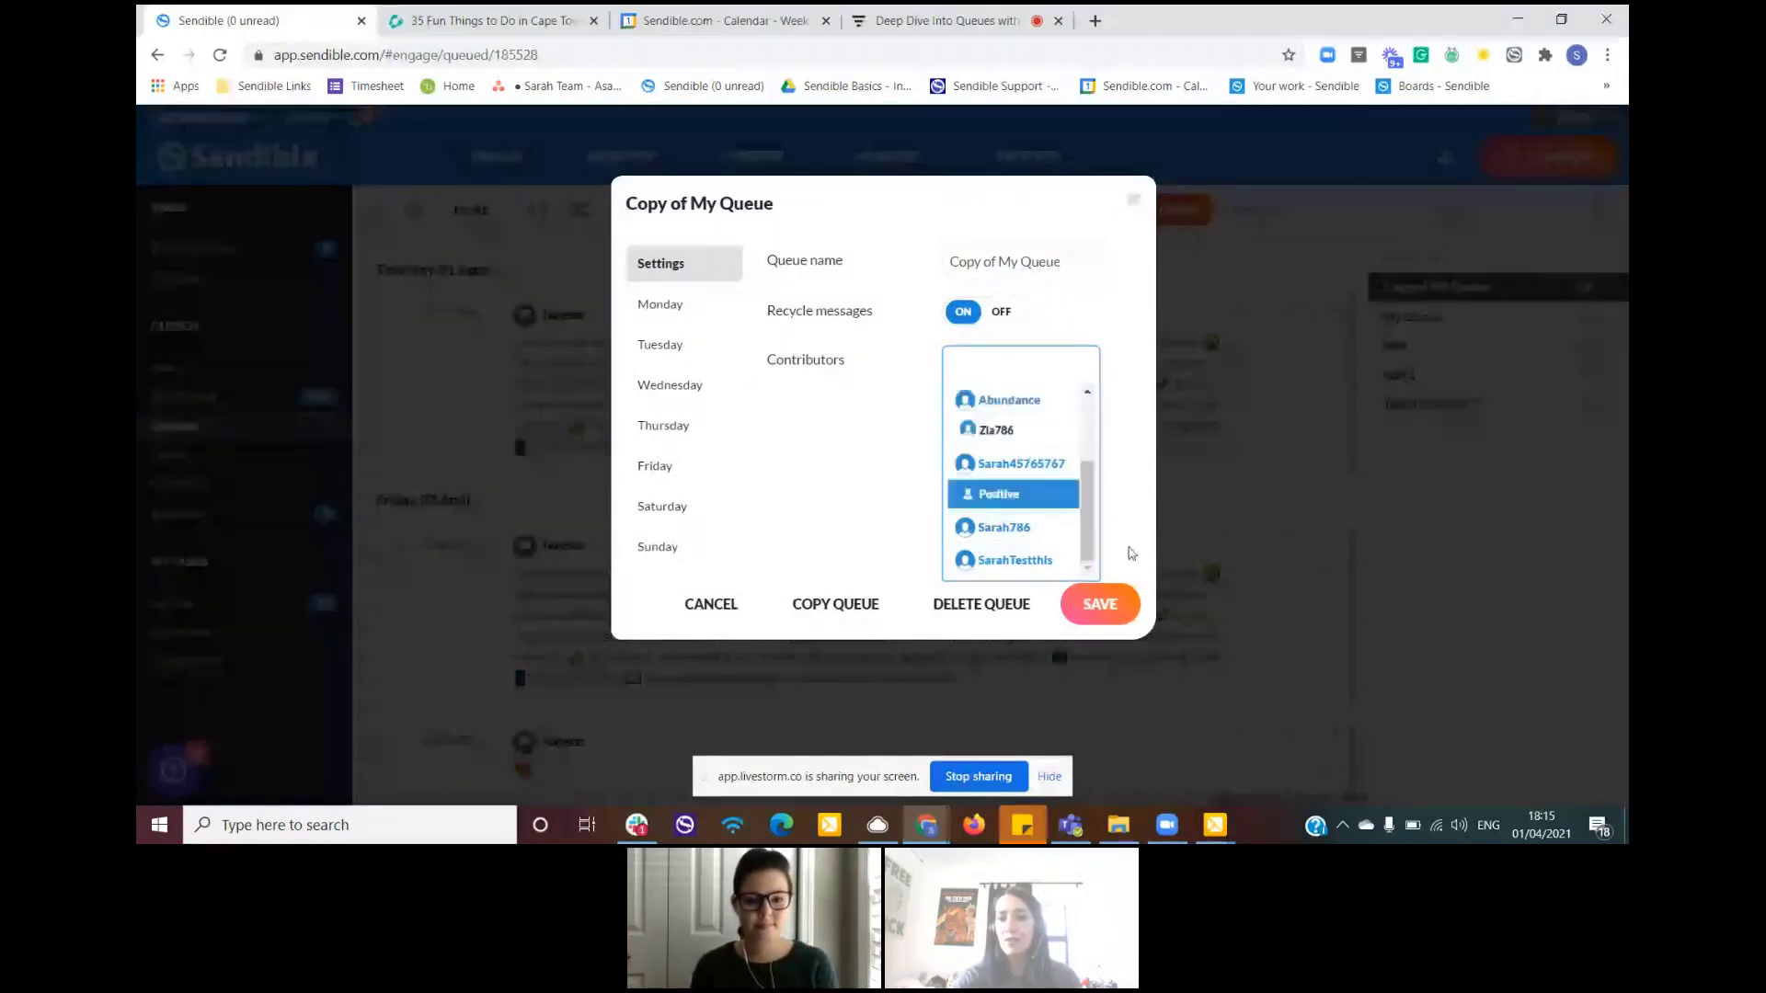
left_click(1137, 203)
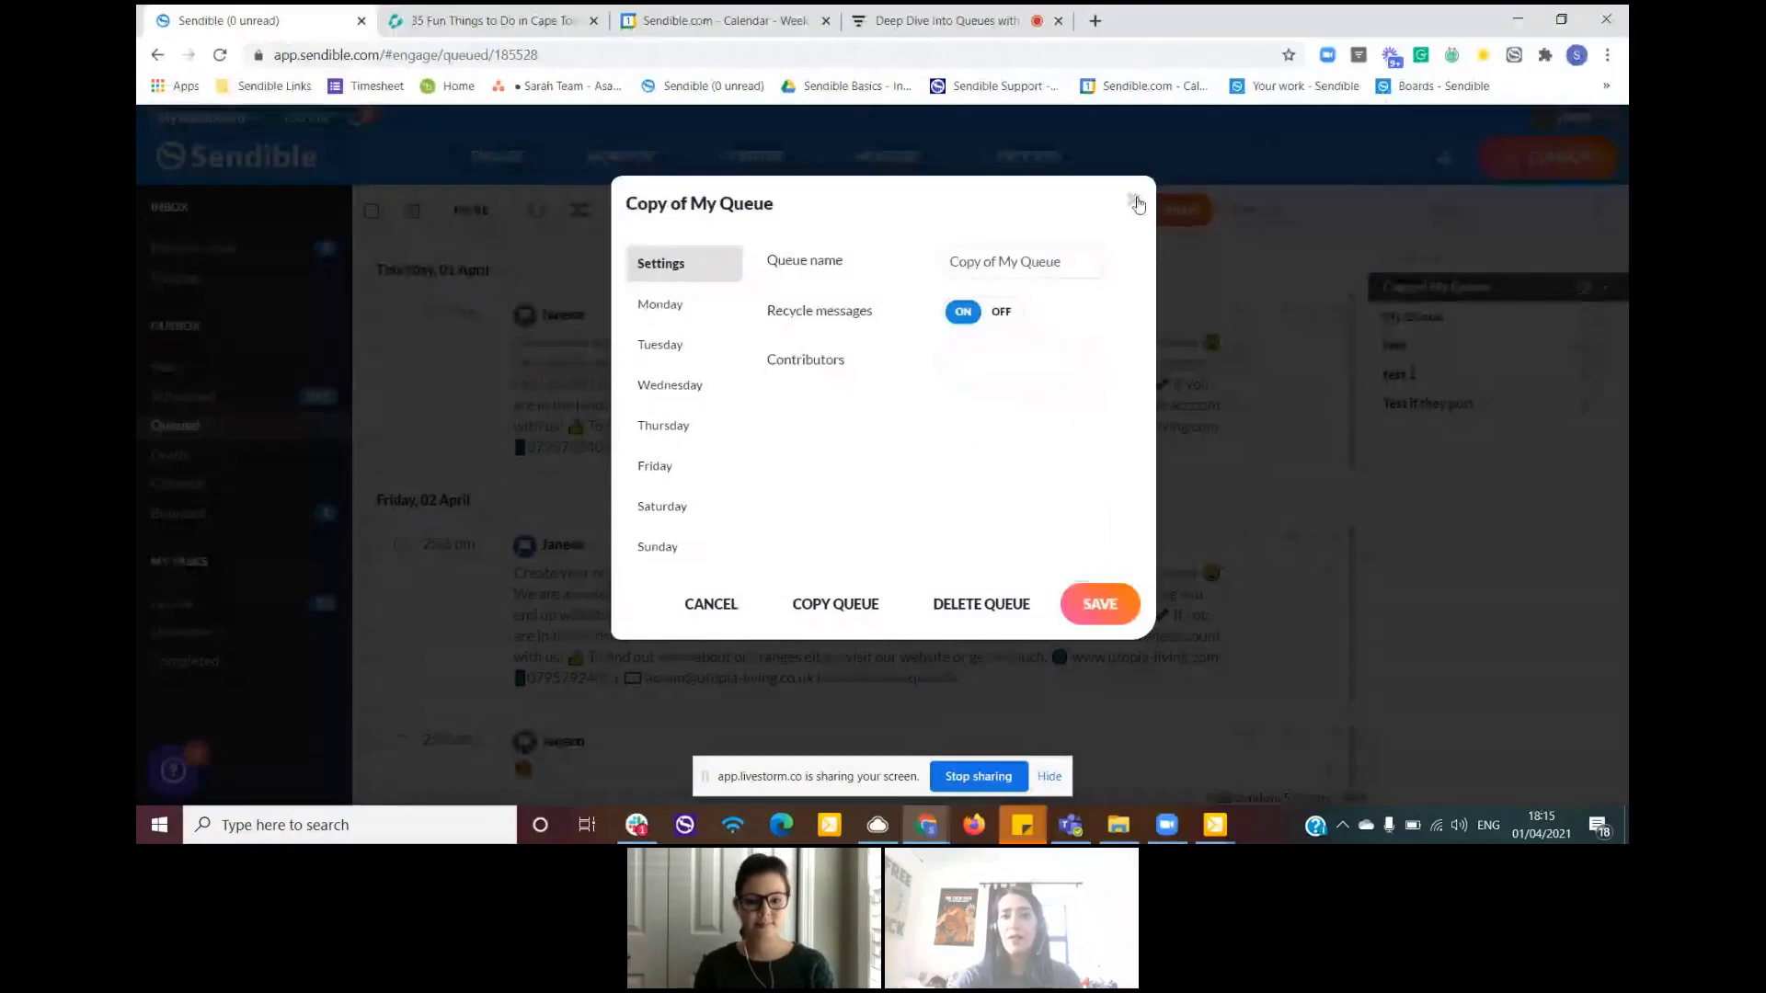
left_click(1133, 200)
left_click(952, 21)
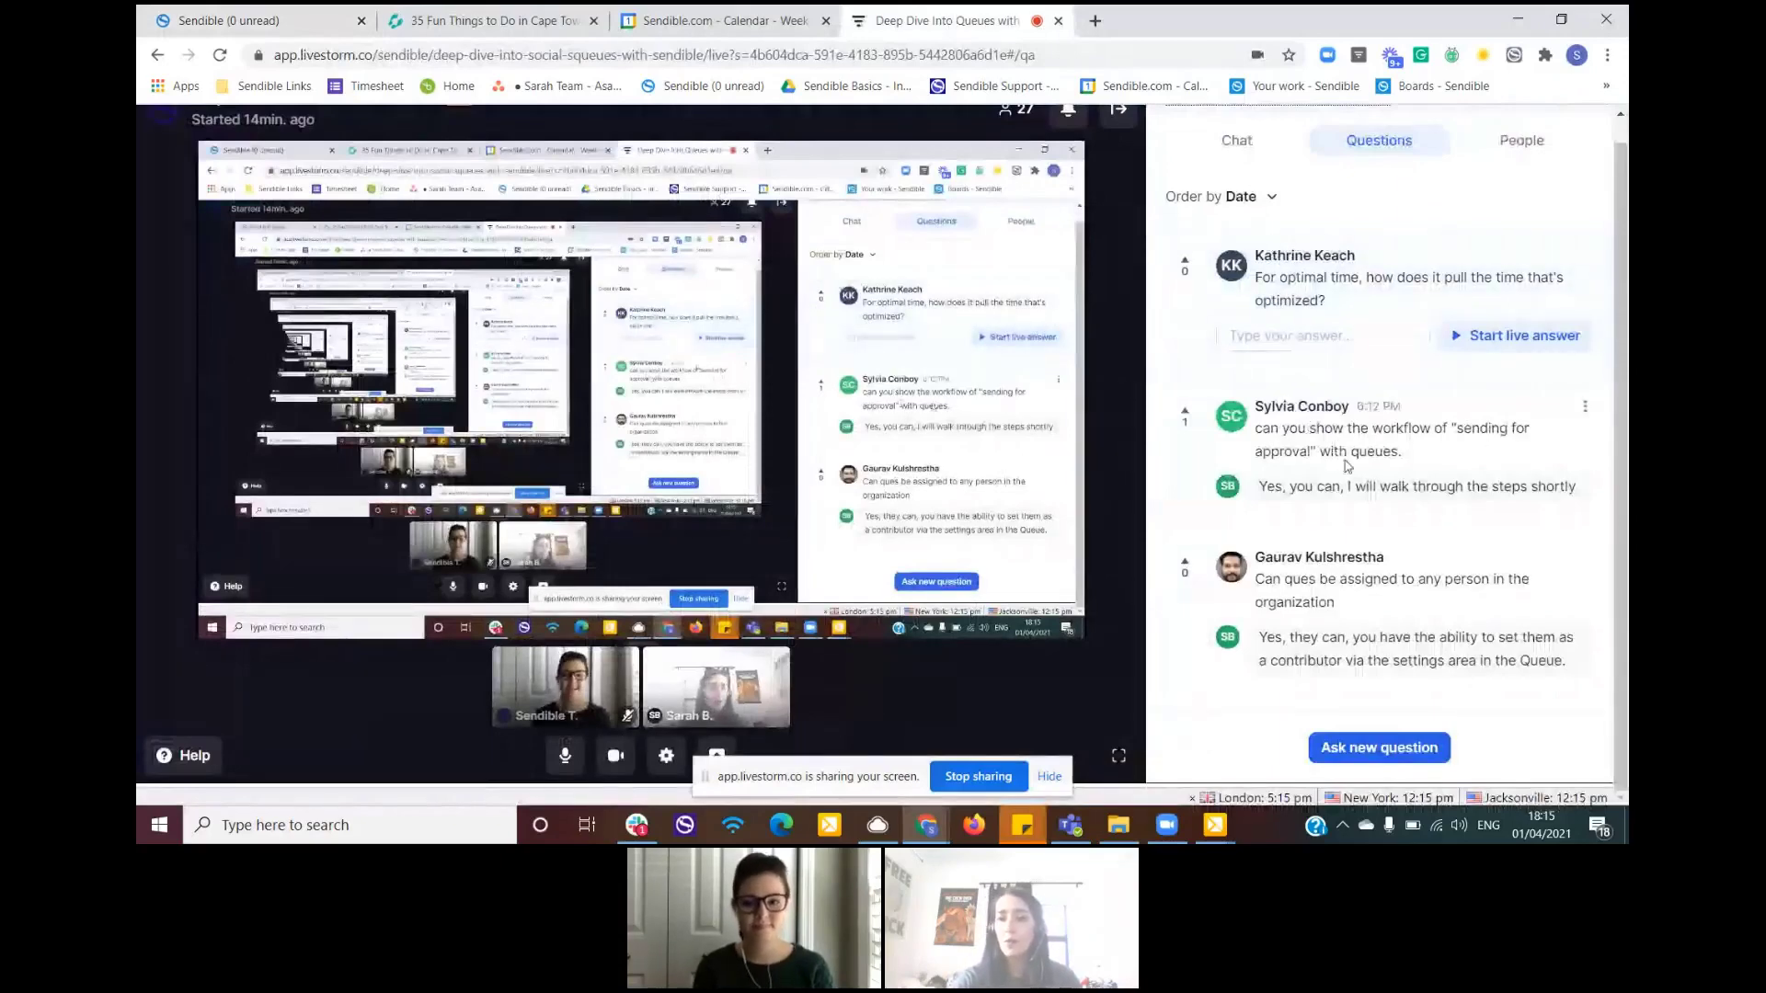
- In Sendible, compose a message reading "Test" for the Homes for you yes Facebook page and choose My Queue as its smart queue
left_click(320, 13)
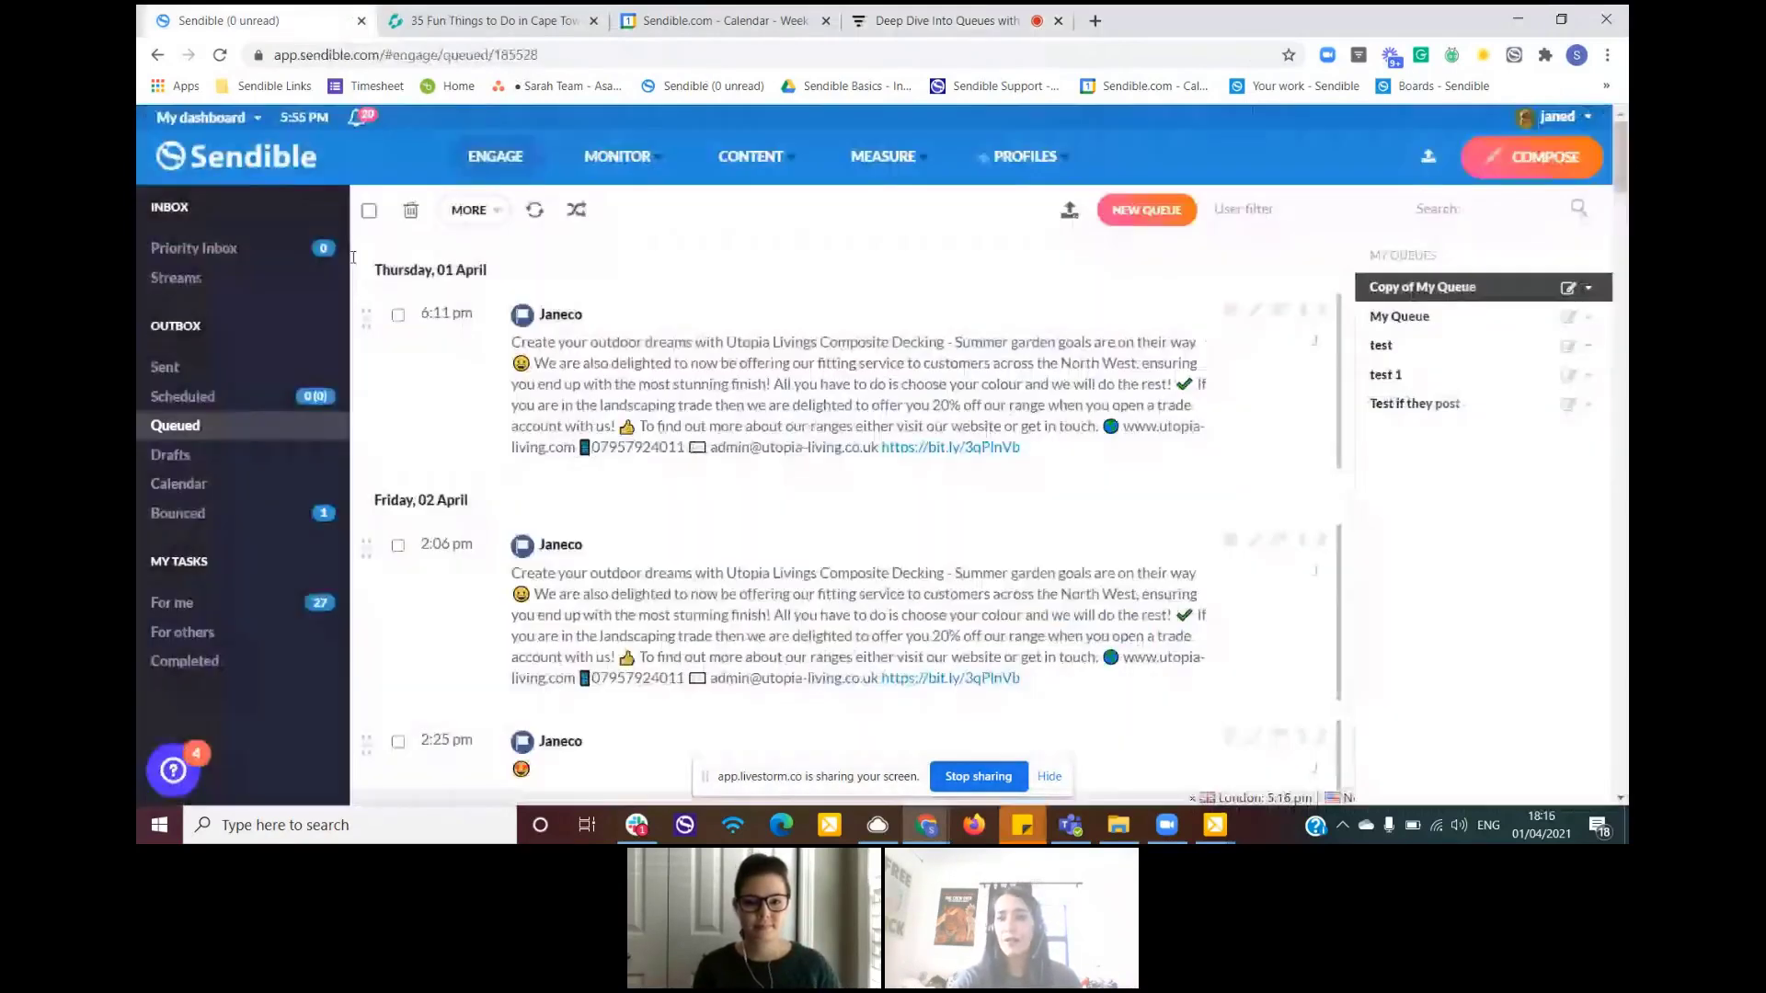
left_click(1532, 156)
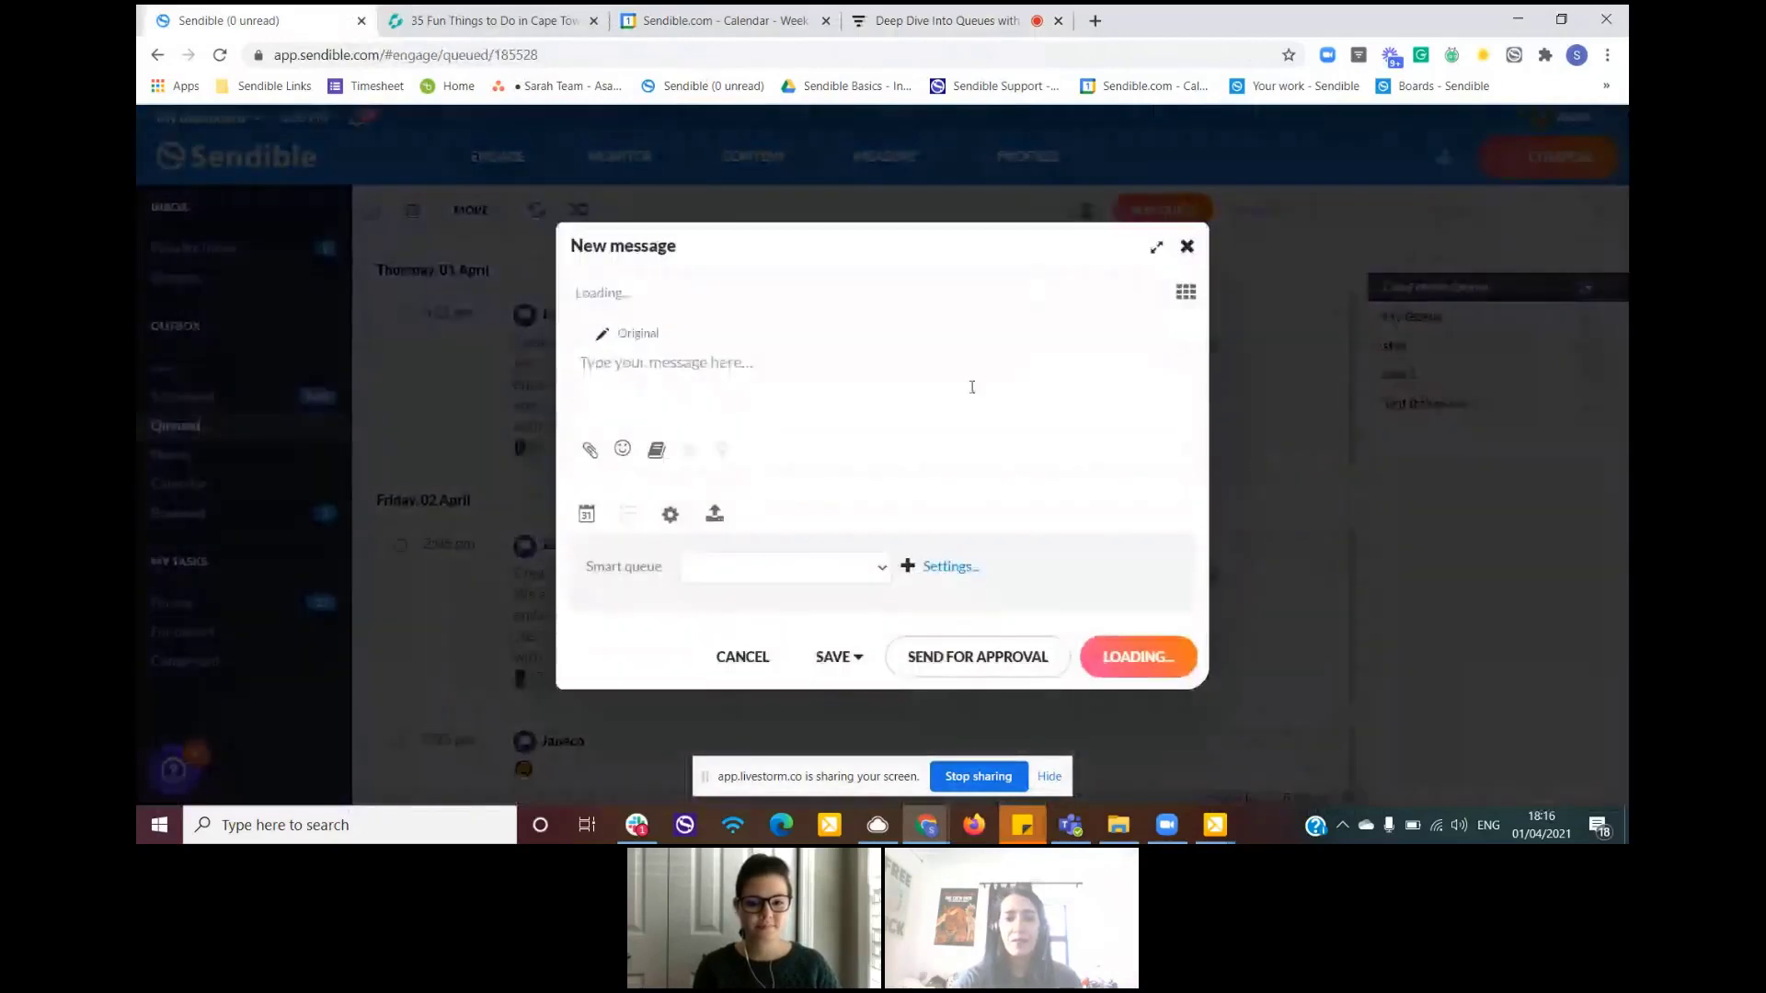
type("Test")
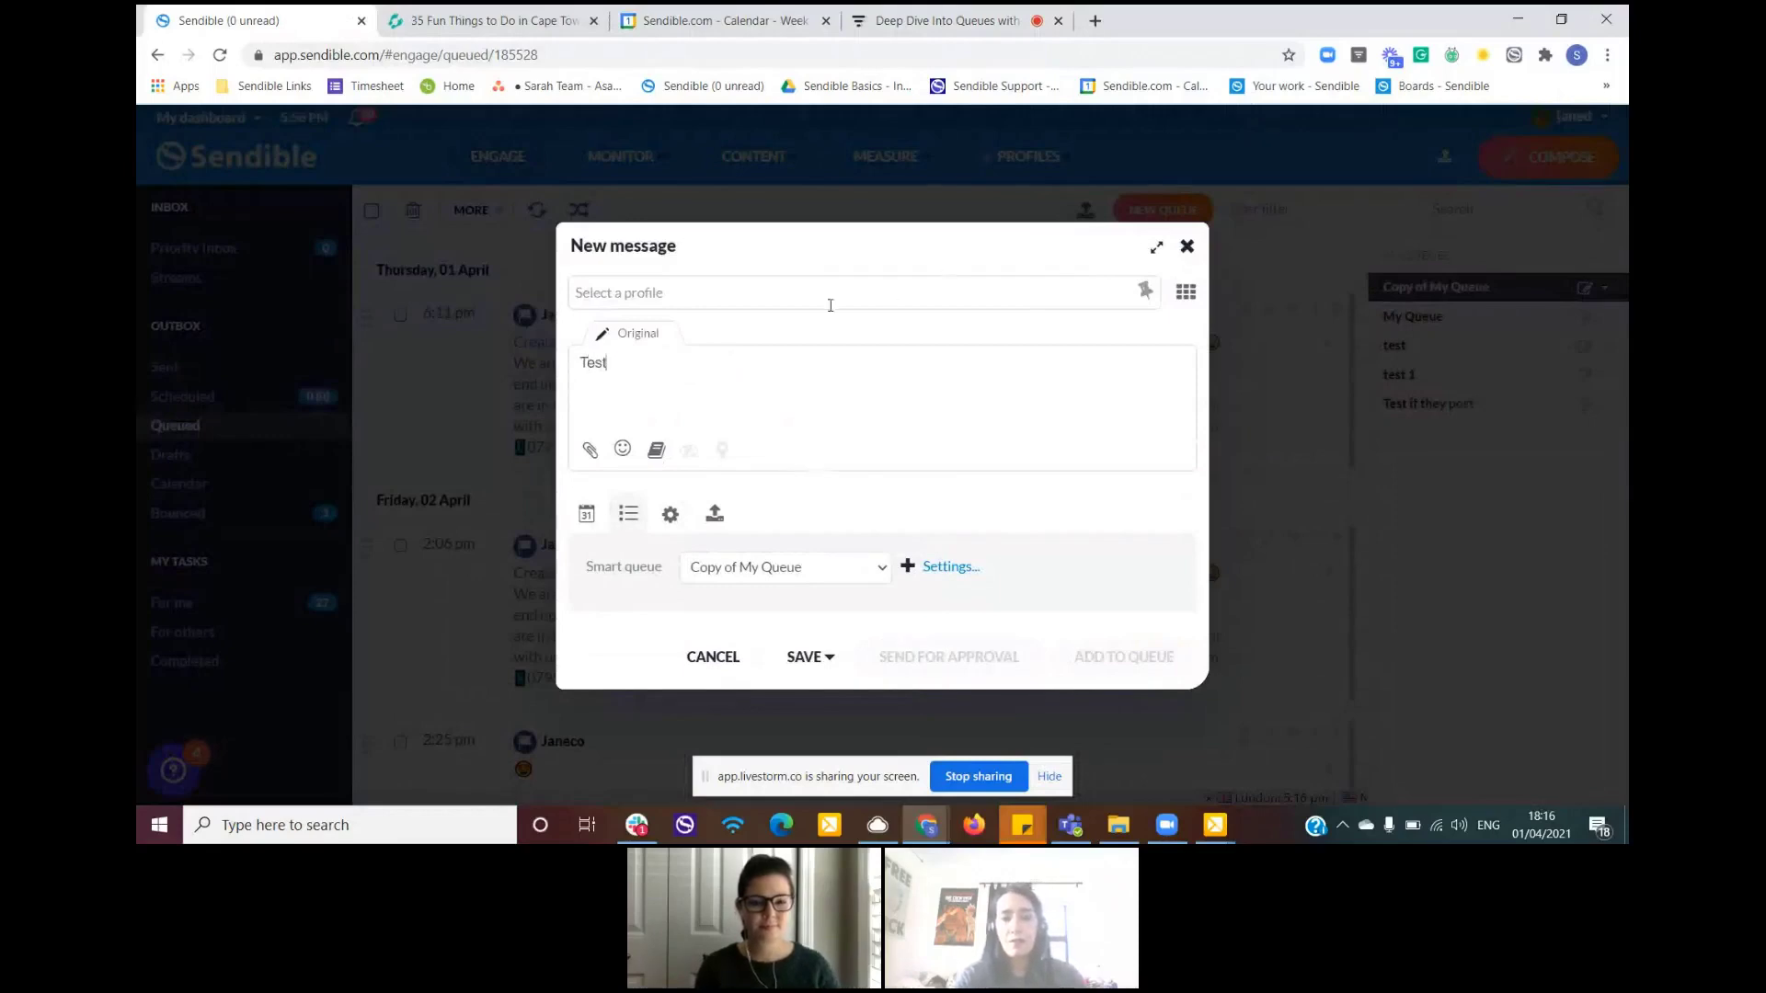
left_click(804, 292)
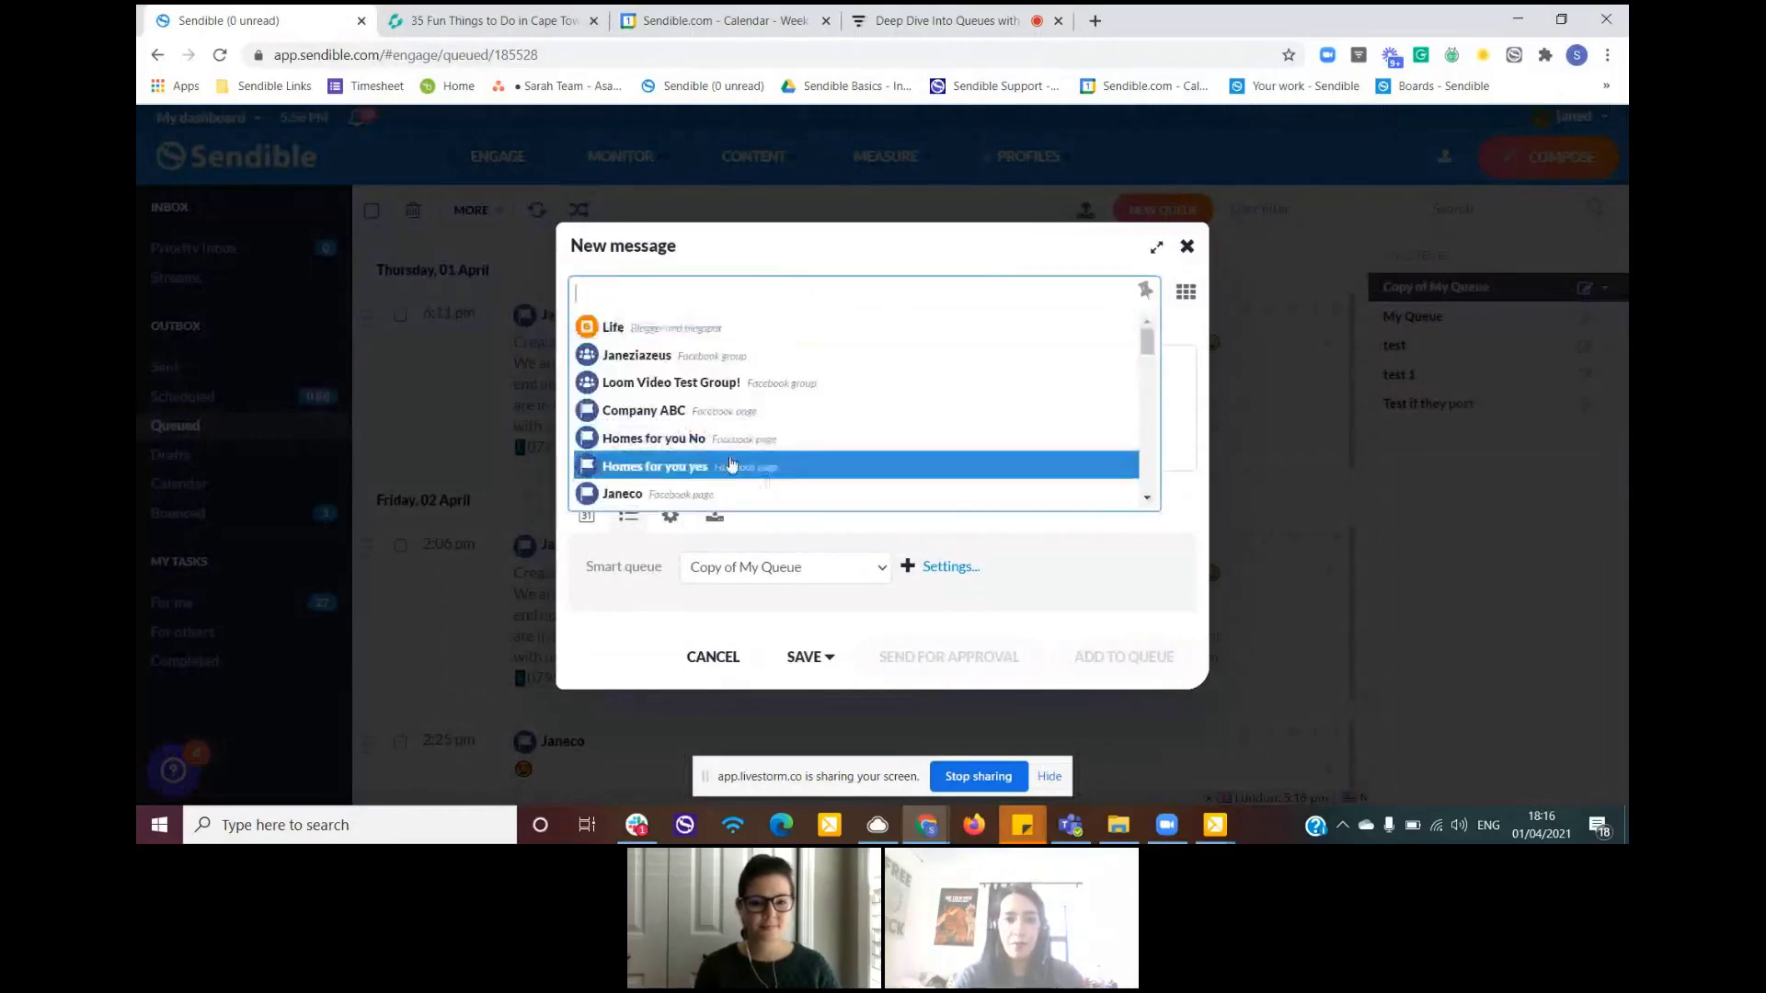
left_click(874, 466)
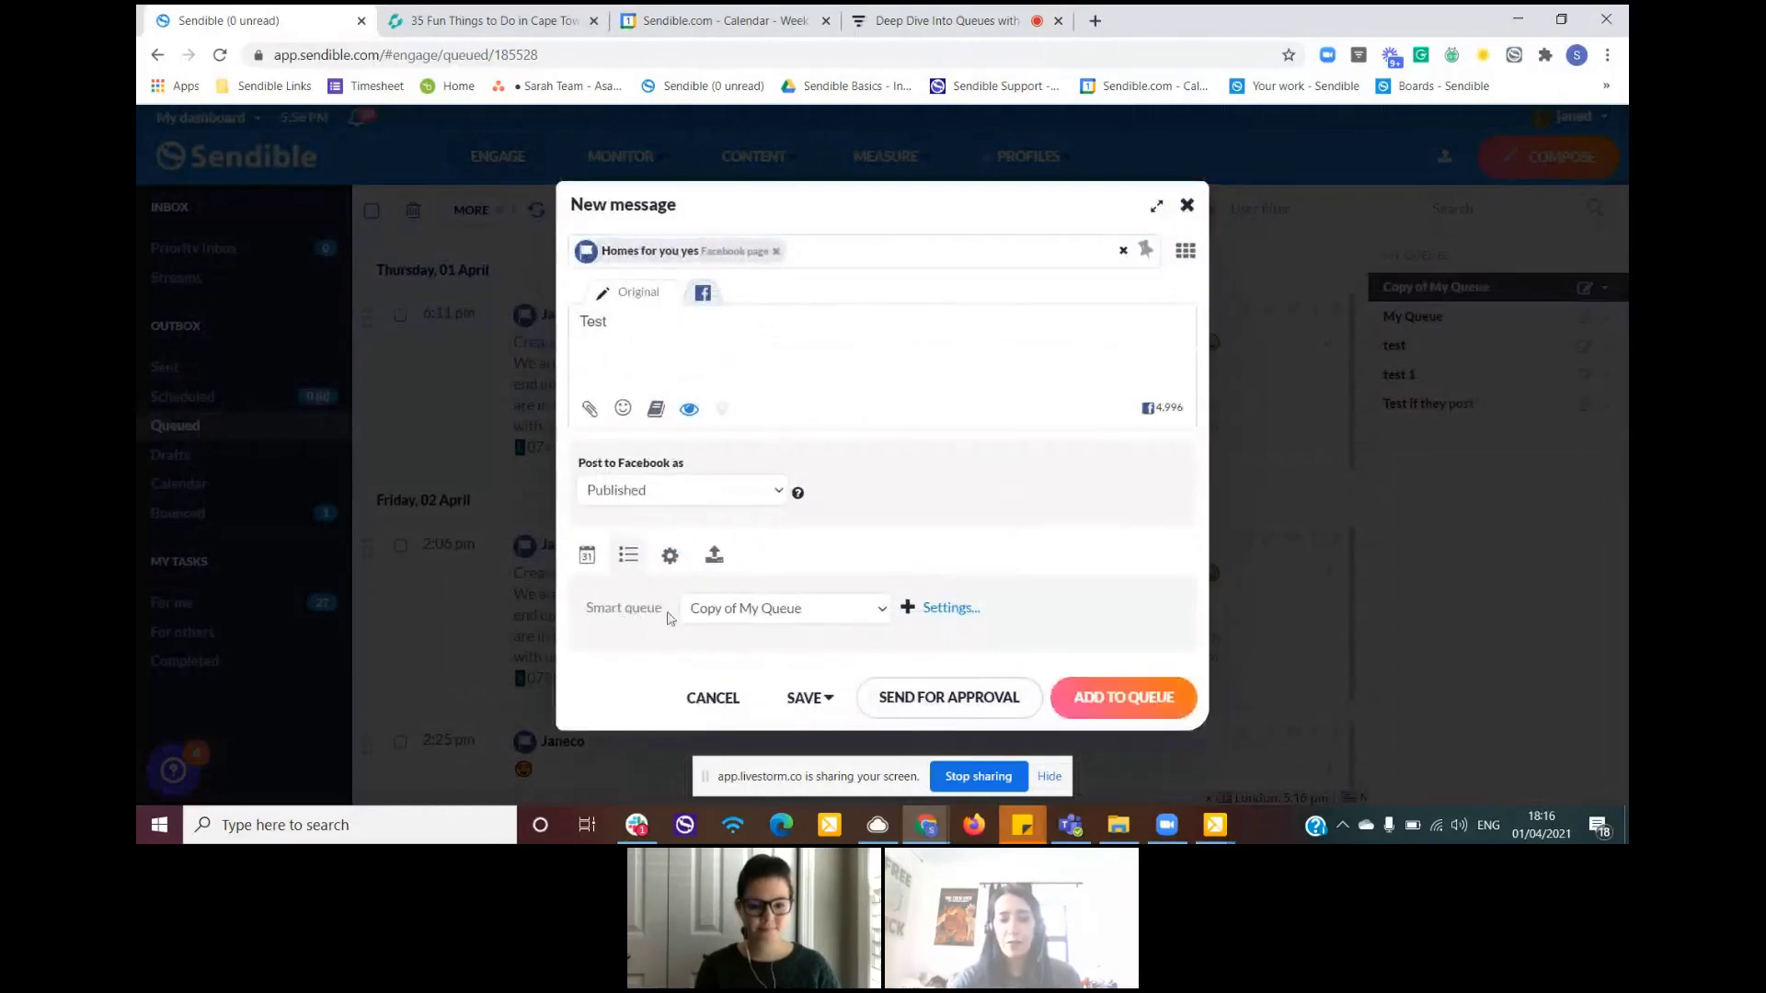
left_click(733, 616)
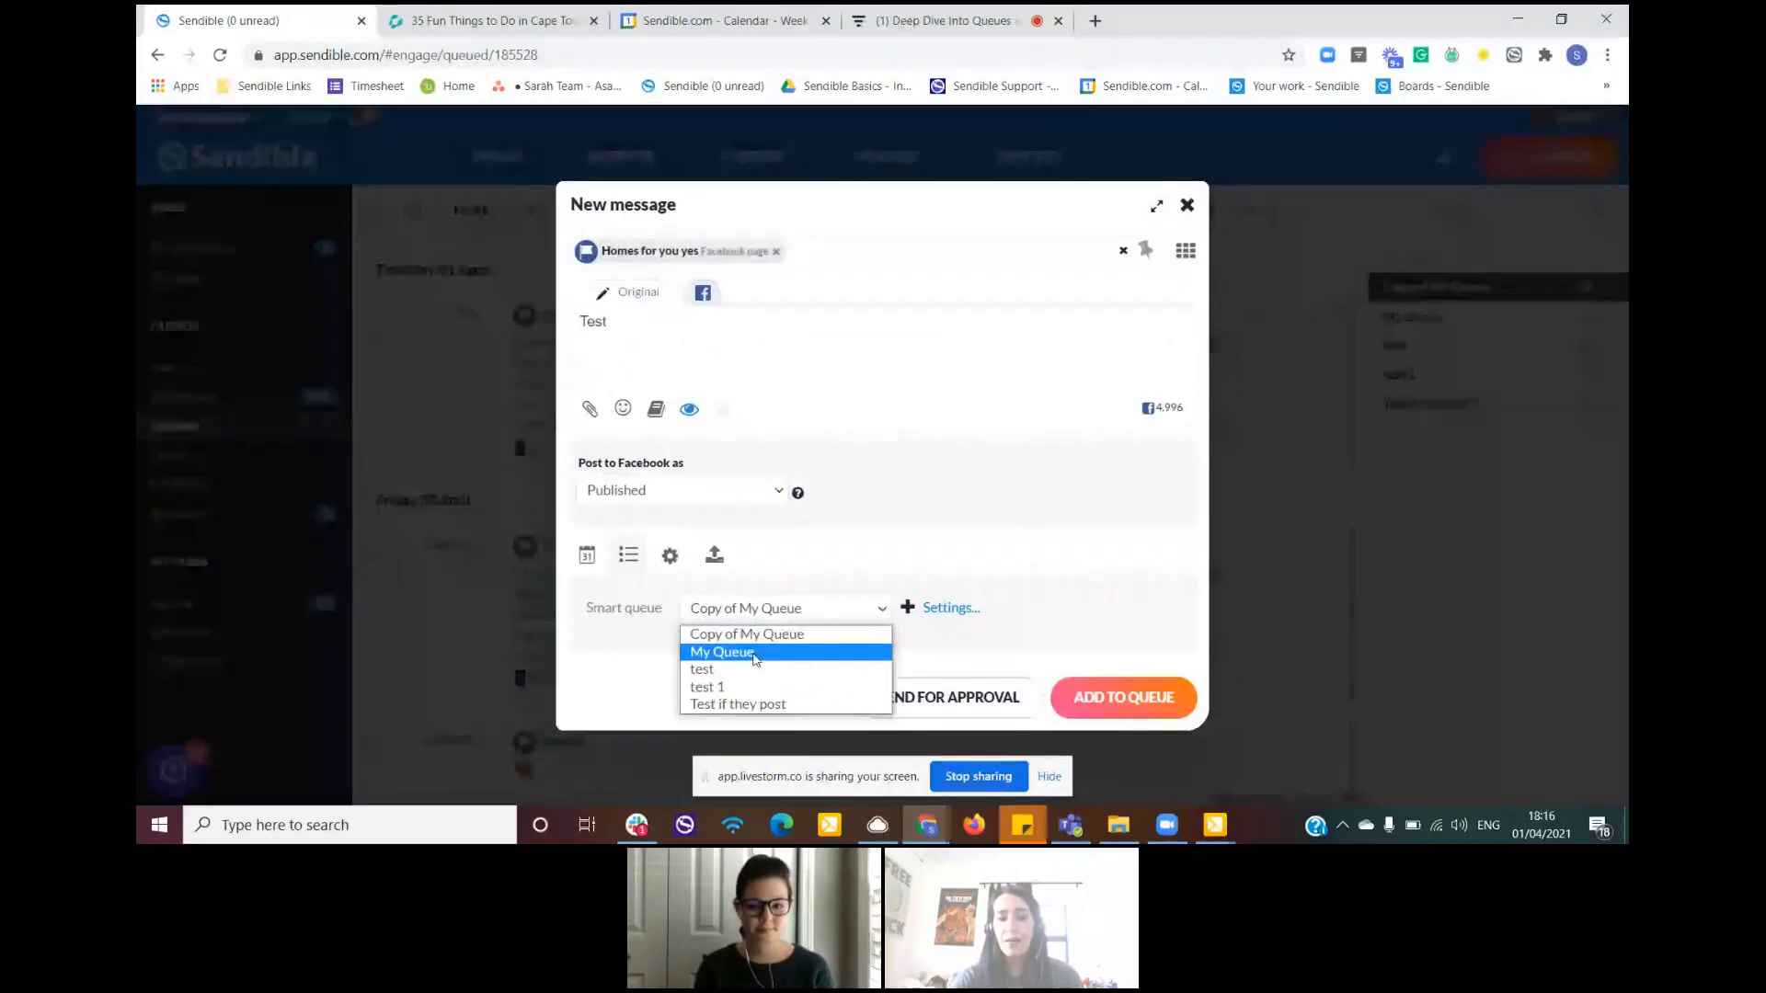
left_click(755, 654)
- Start an approval request for the Test message, look through the available approvers, and close the request without sending it
left_click(957, 699)
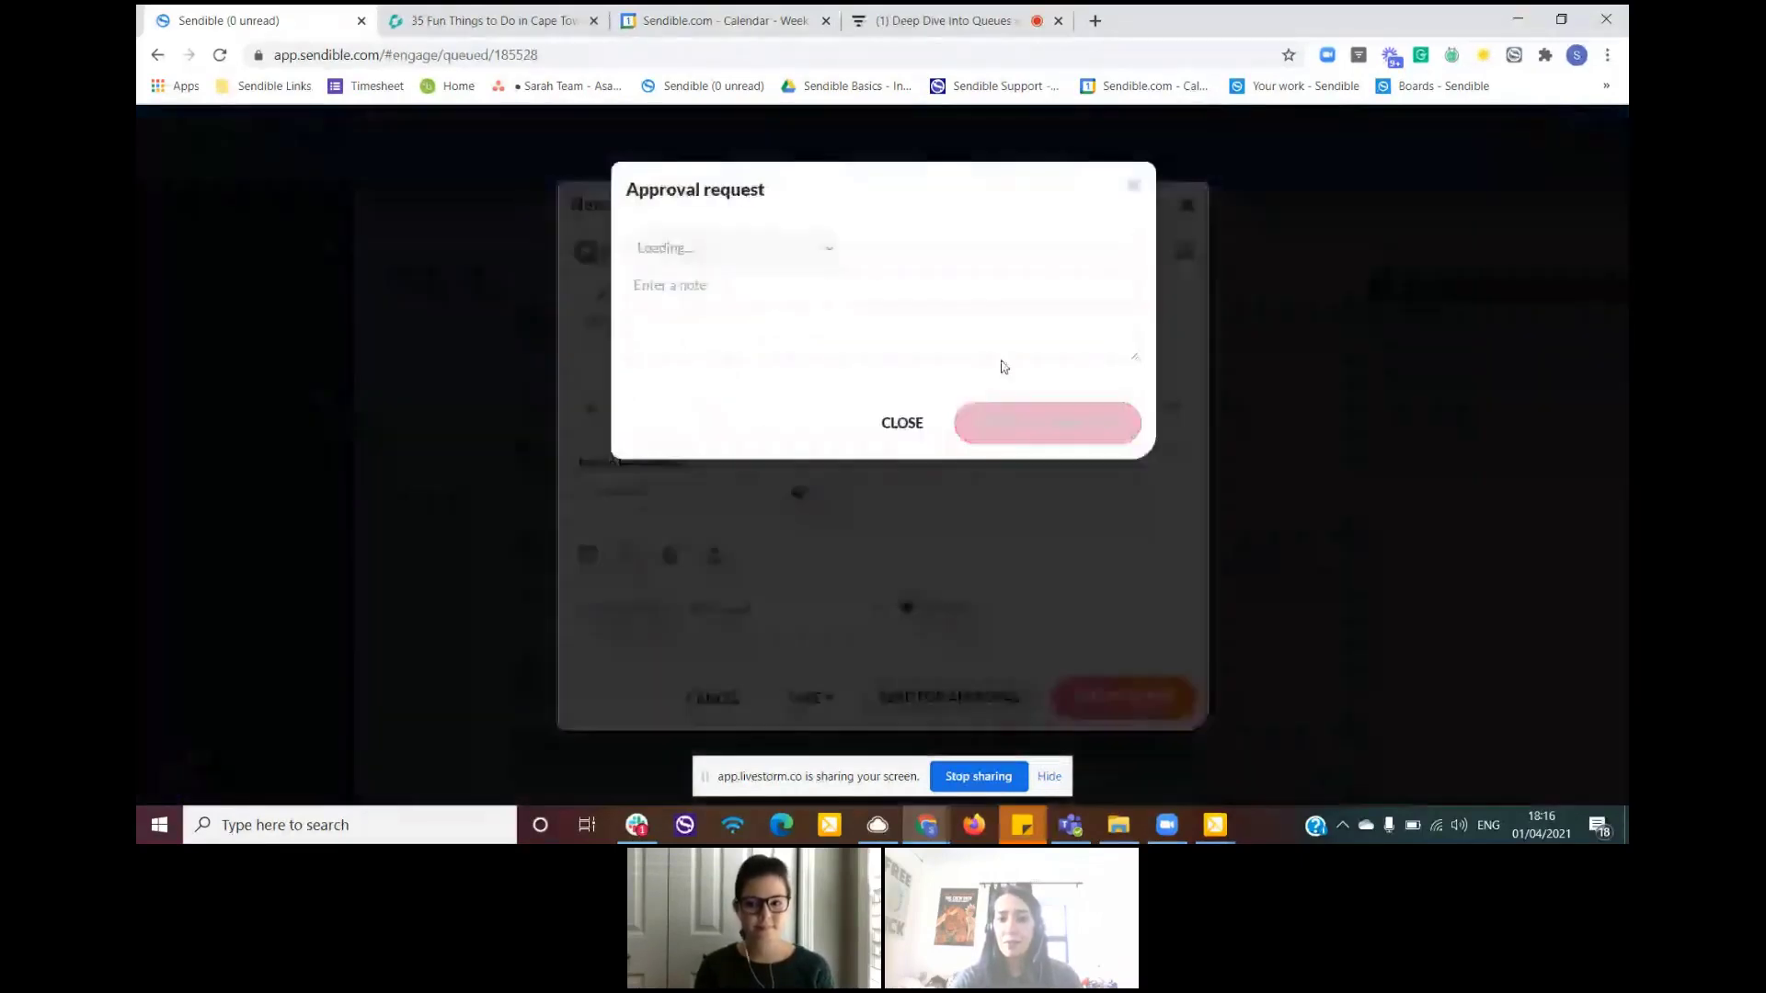
left_click(781, 258)
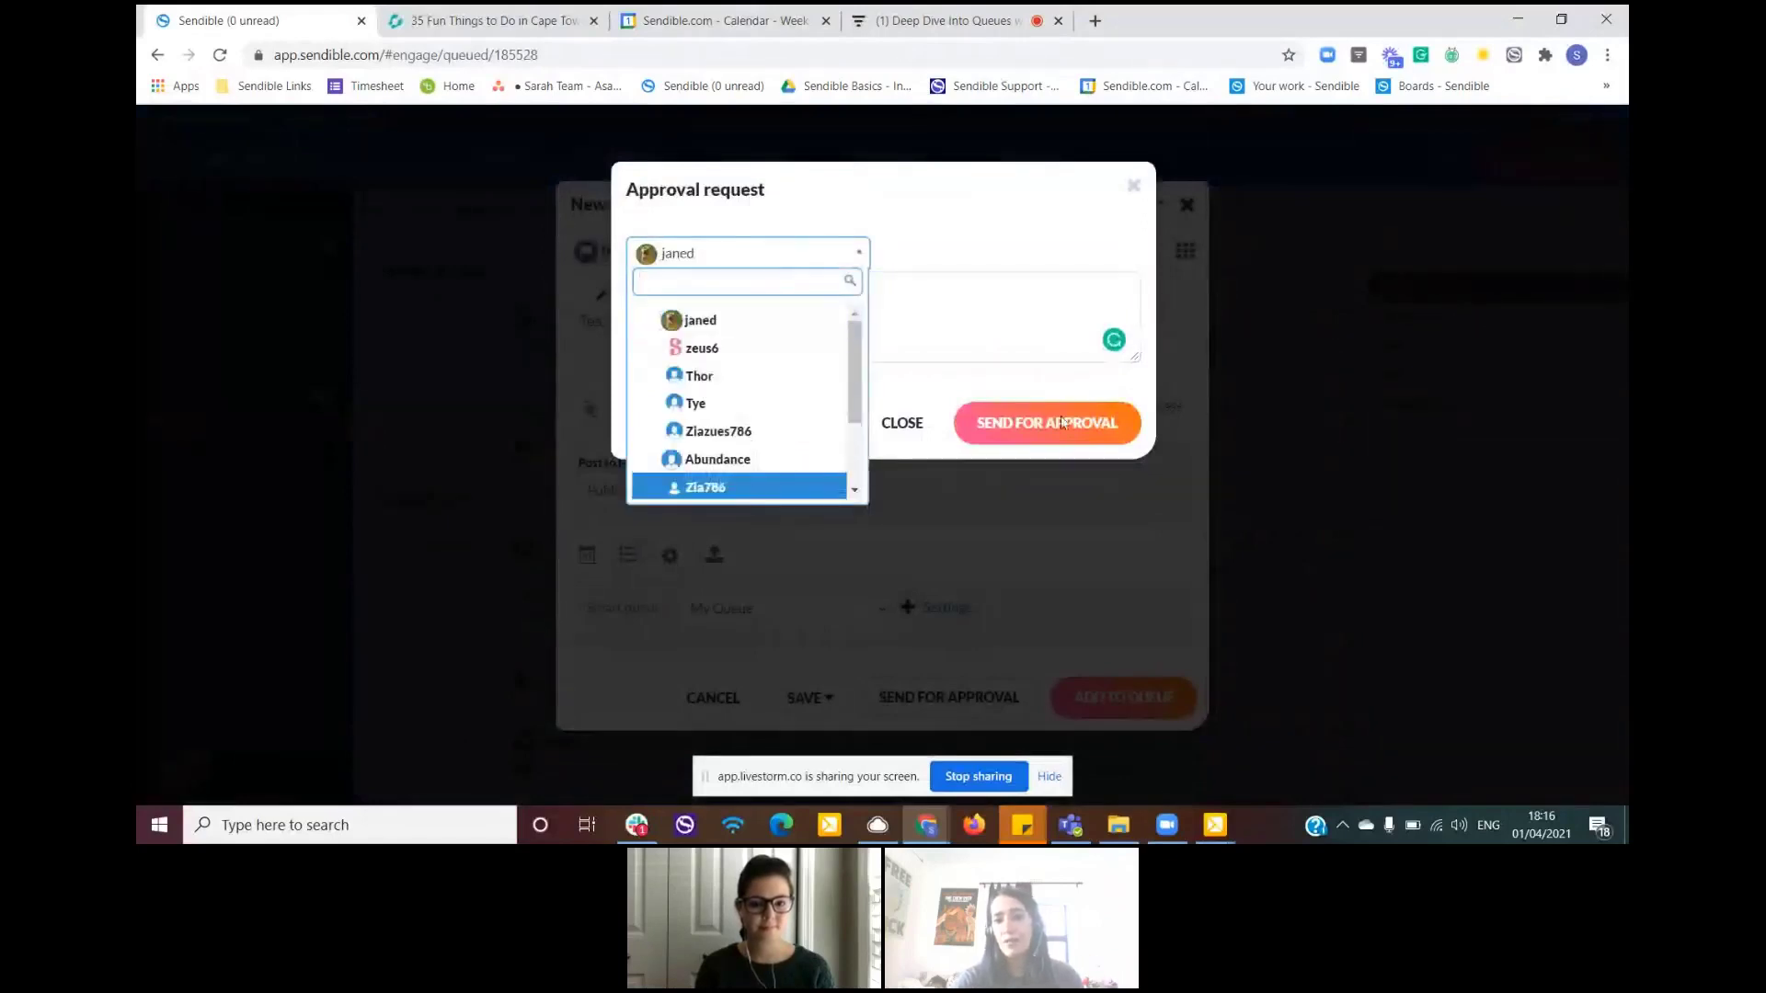
left_click(1134, 186)
left_click(1132, 187)
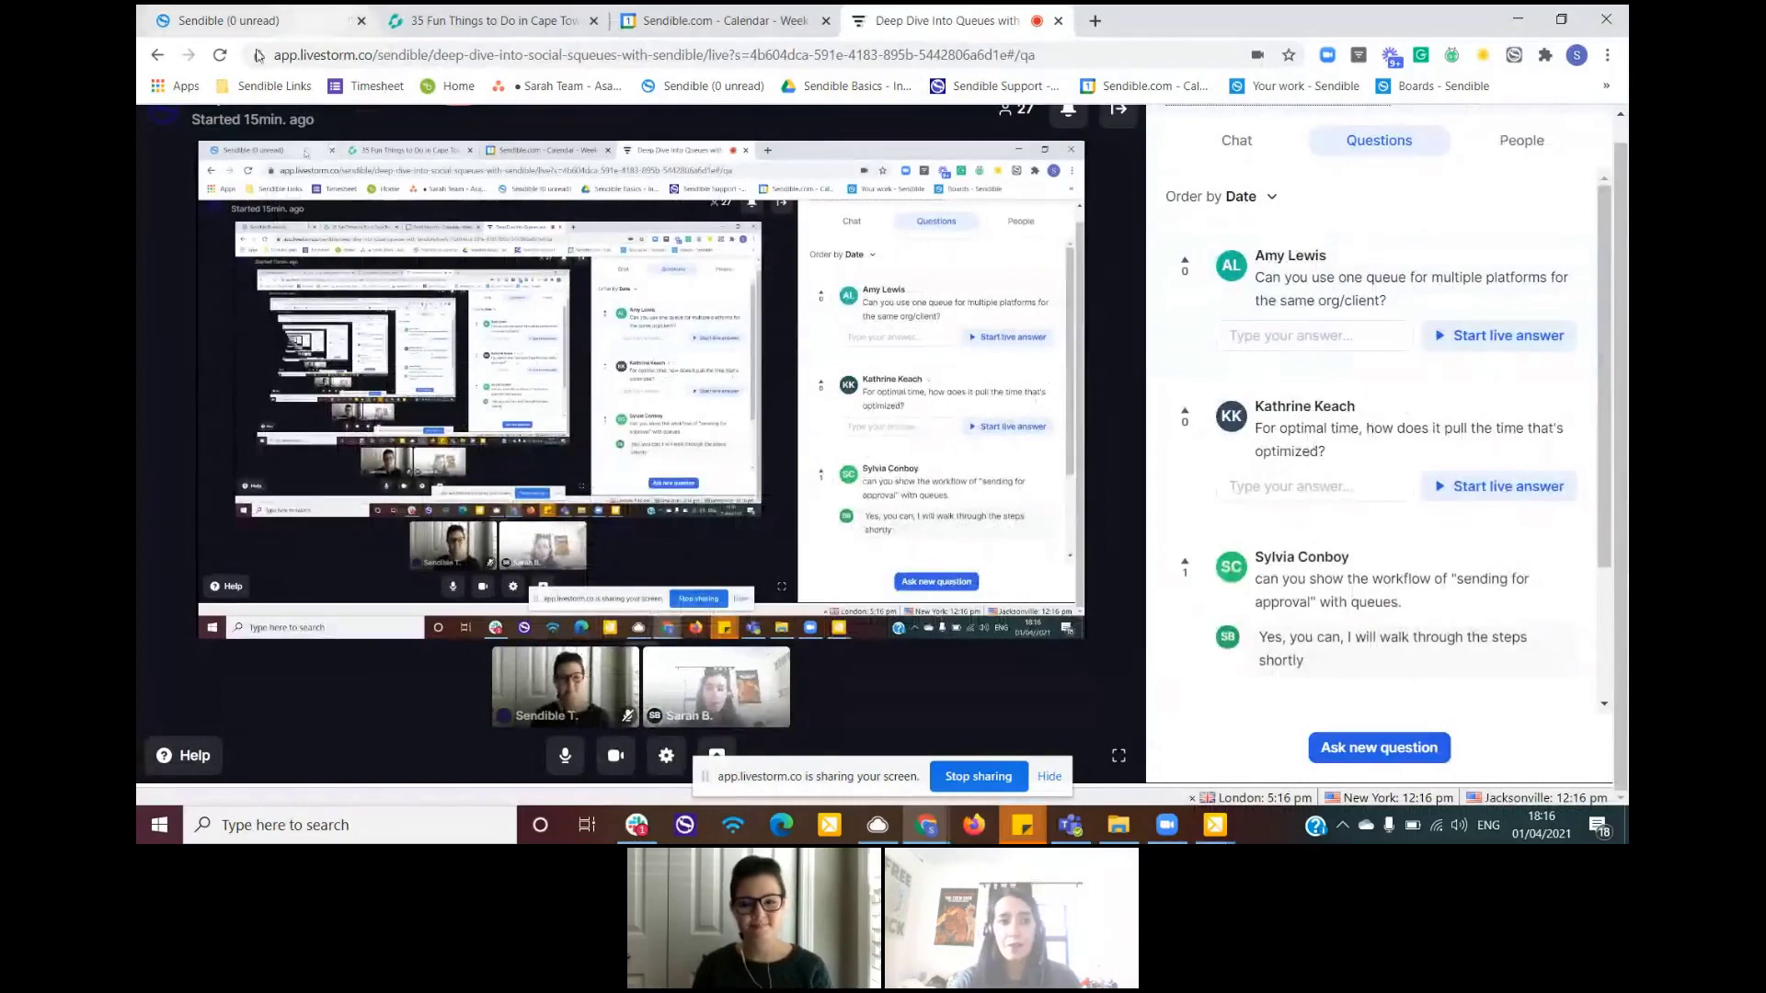
- Return to the Test message in Sendible, keep its unsaved changes, and switch back to the Livestorm questions
left_click(273, 20)
key("Escape")
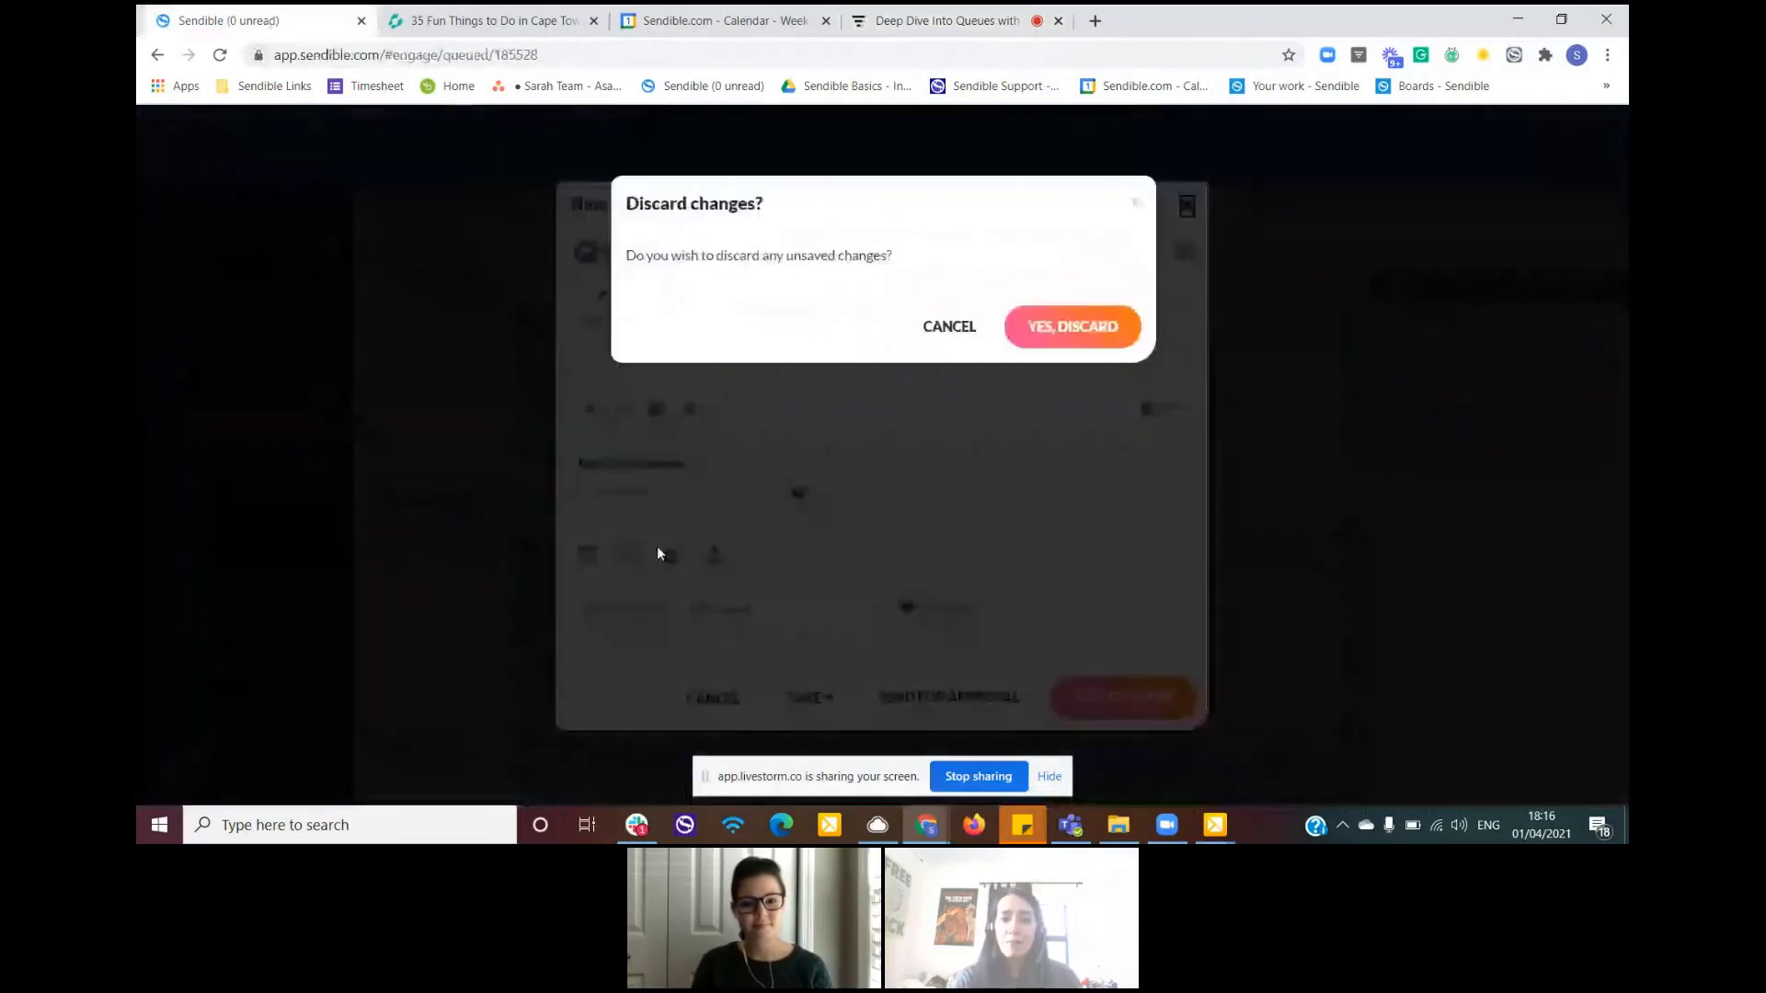
left_click(929, 328)
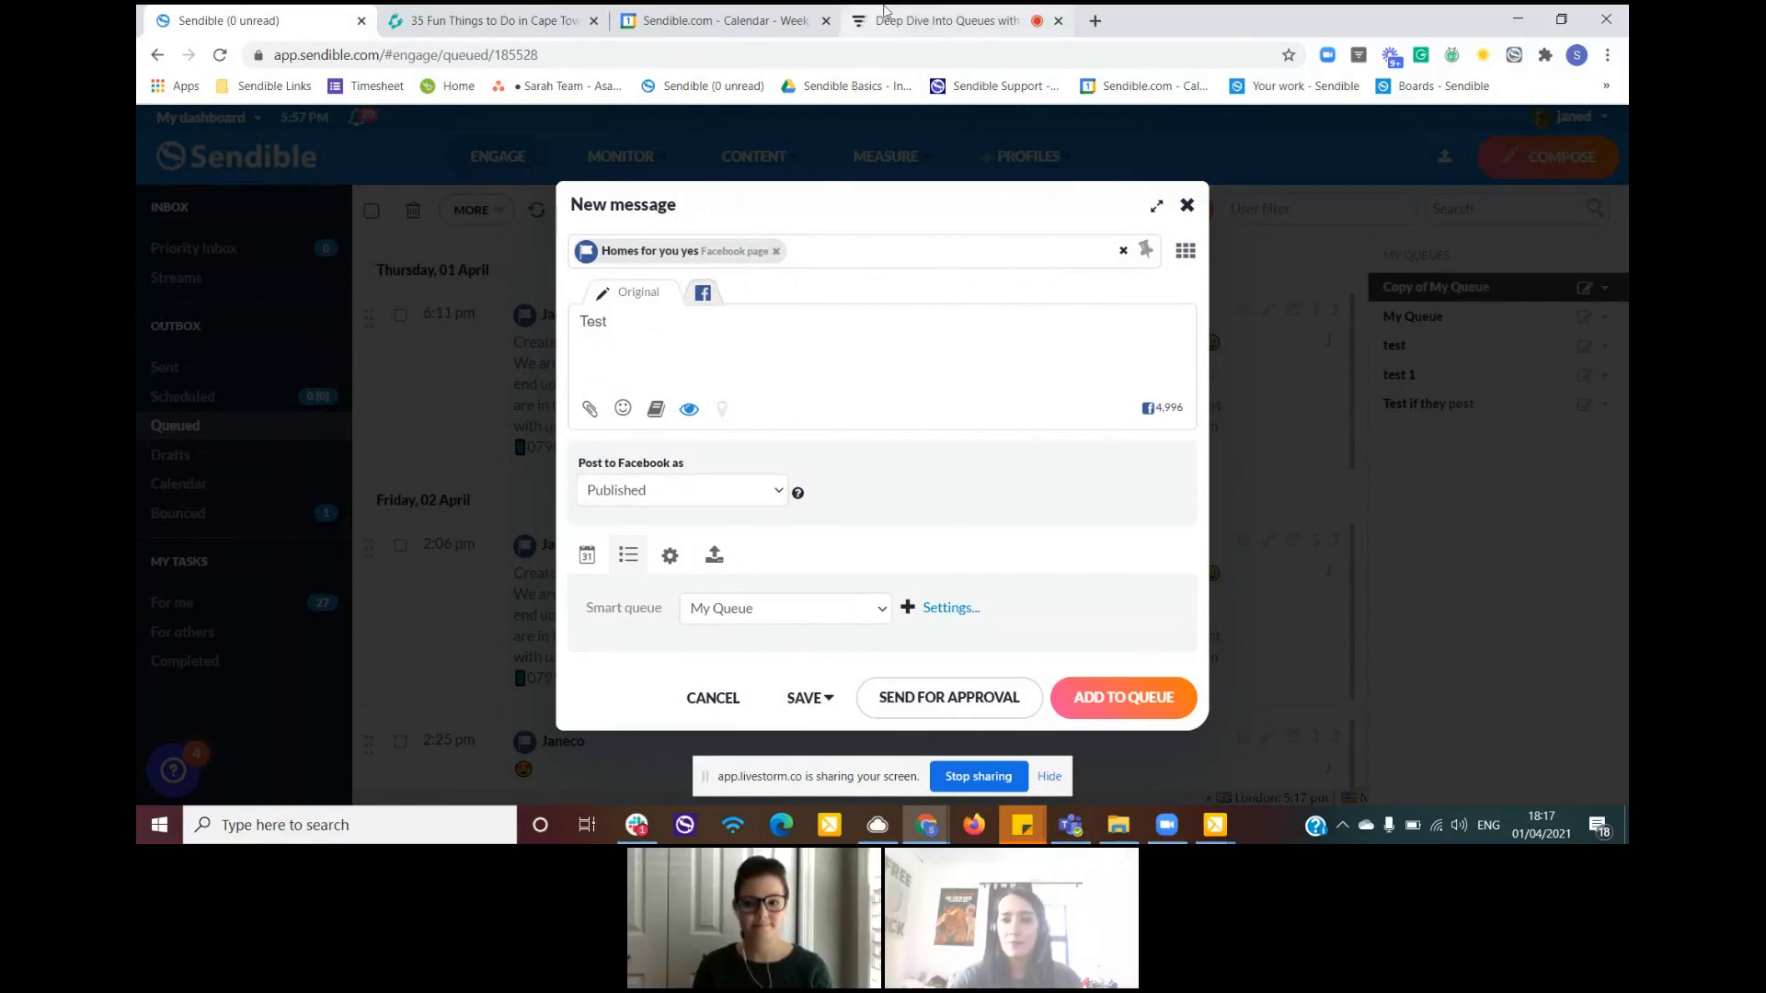
left_click(885, 11)
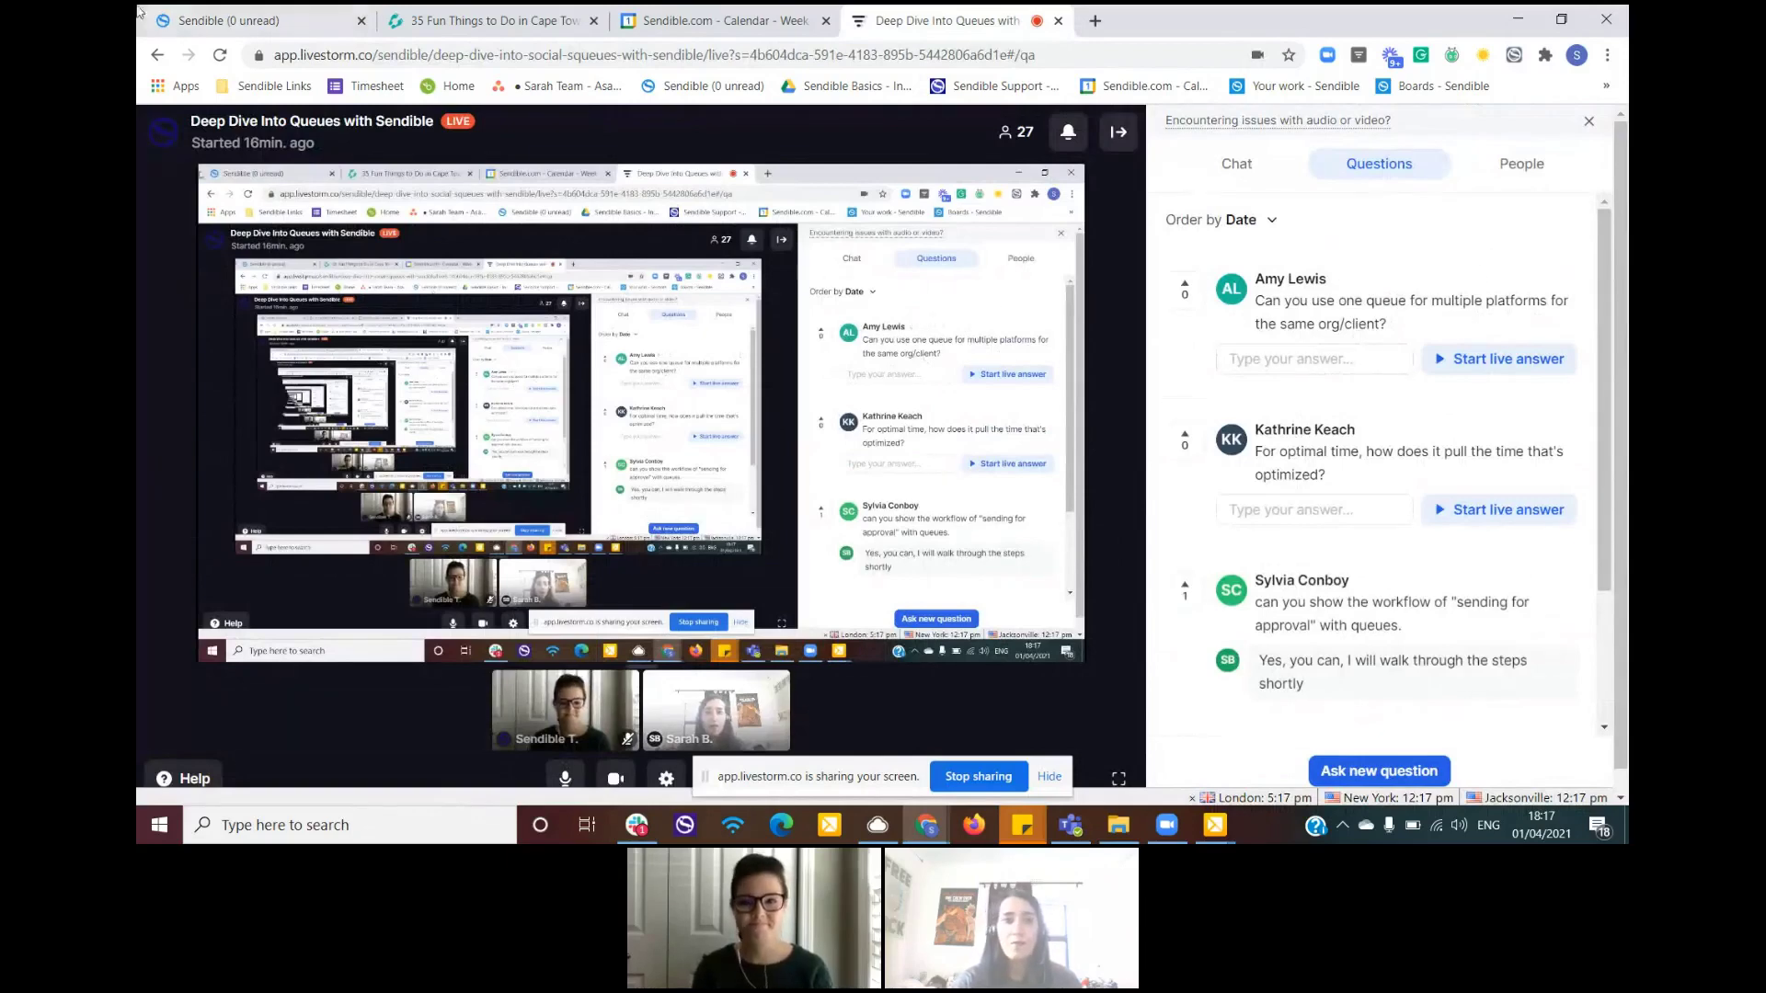
- In Sendible, add an Instagram business profile and the Janeco Facebook page to the message and change its text to "Test 222"
left_click(217, 21)
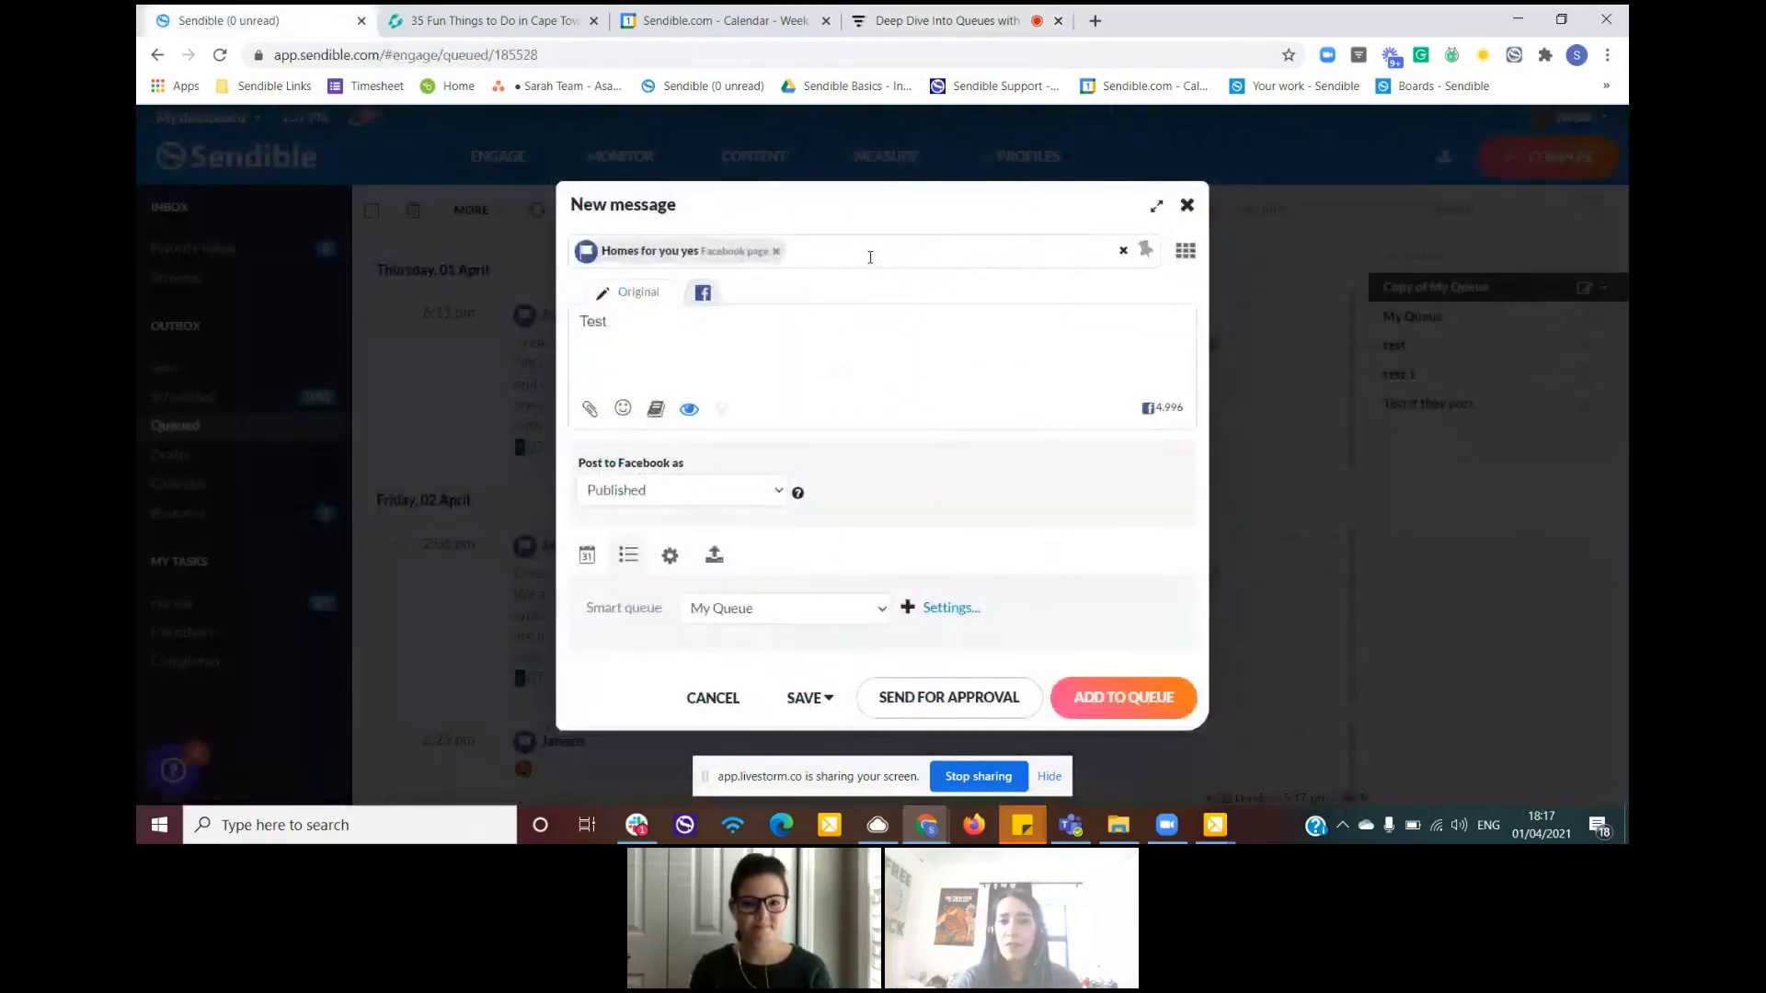
left_click(870, 255)
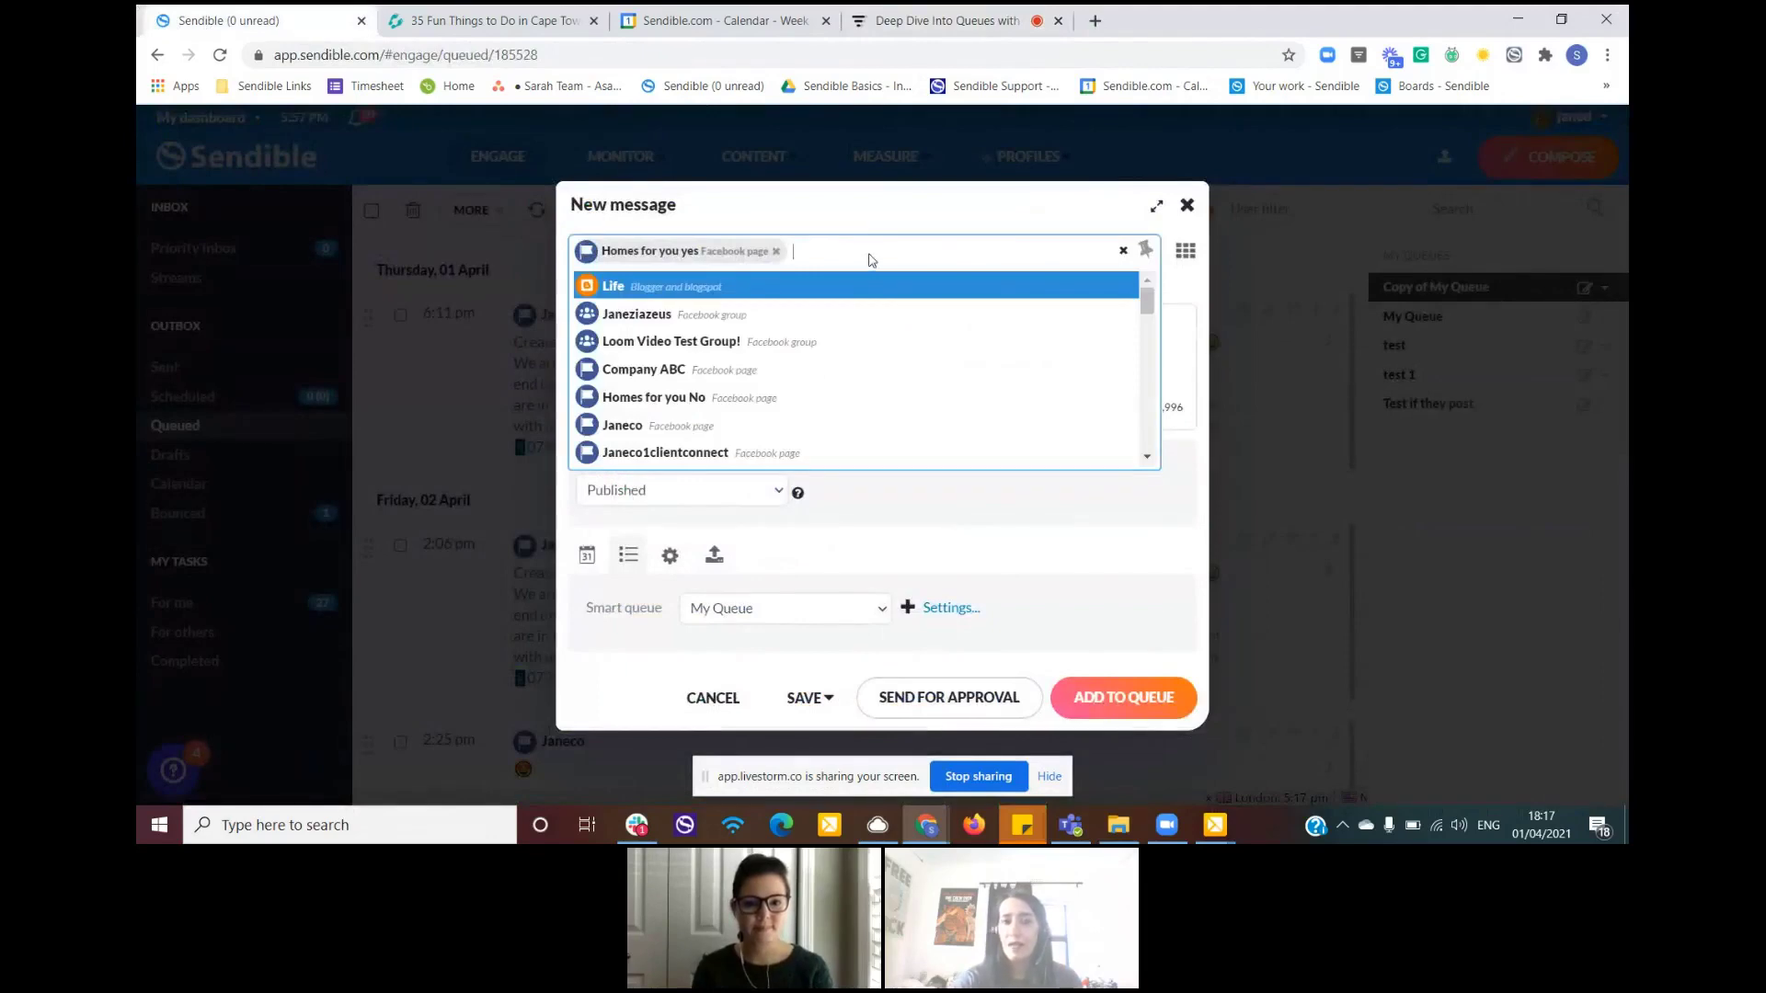
left_click(1024, 212)
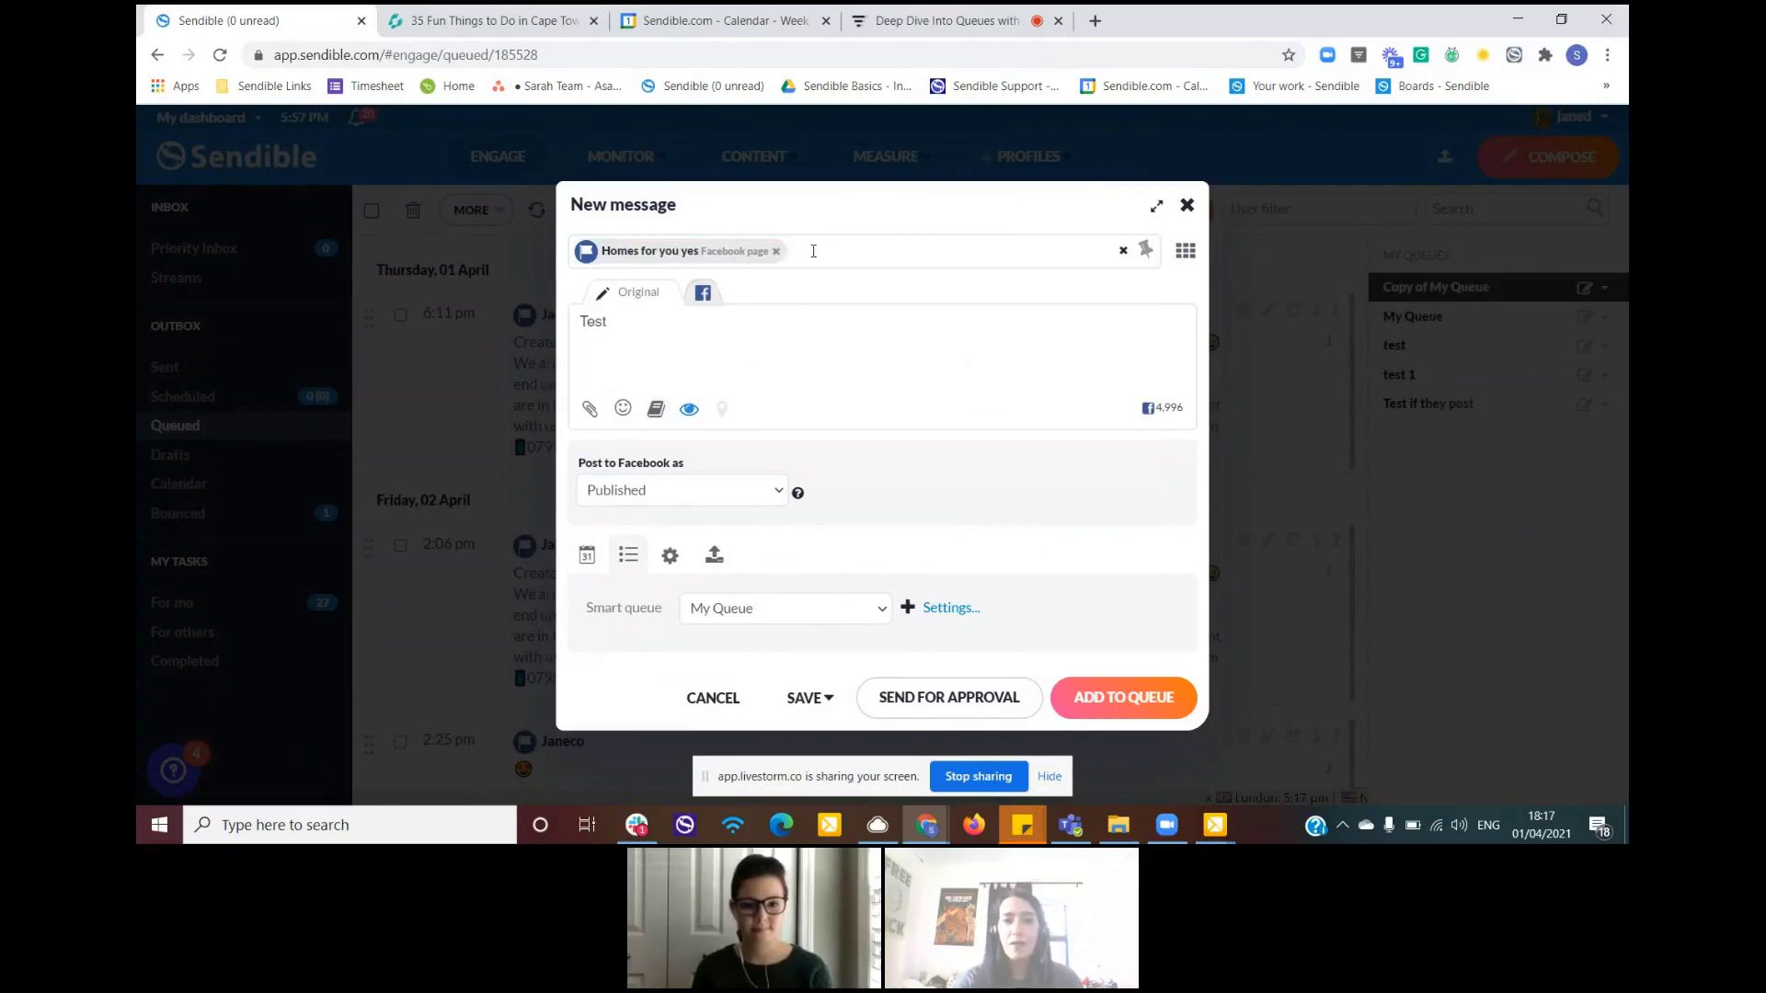
left_click(813, 251)
scroll(828, 358, "down", 5)
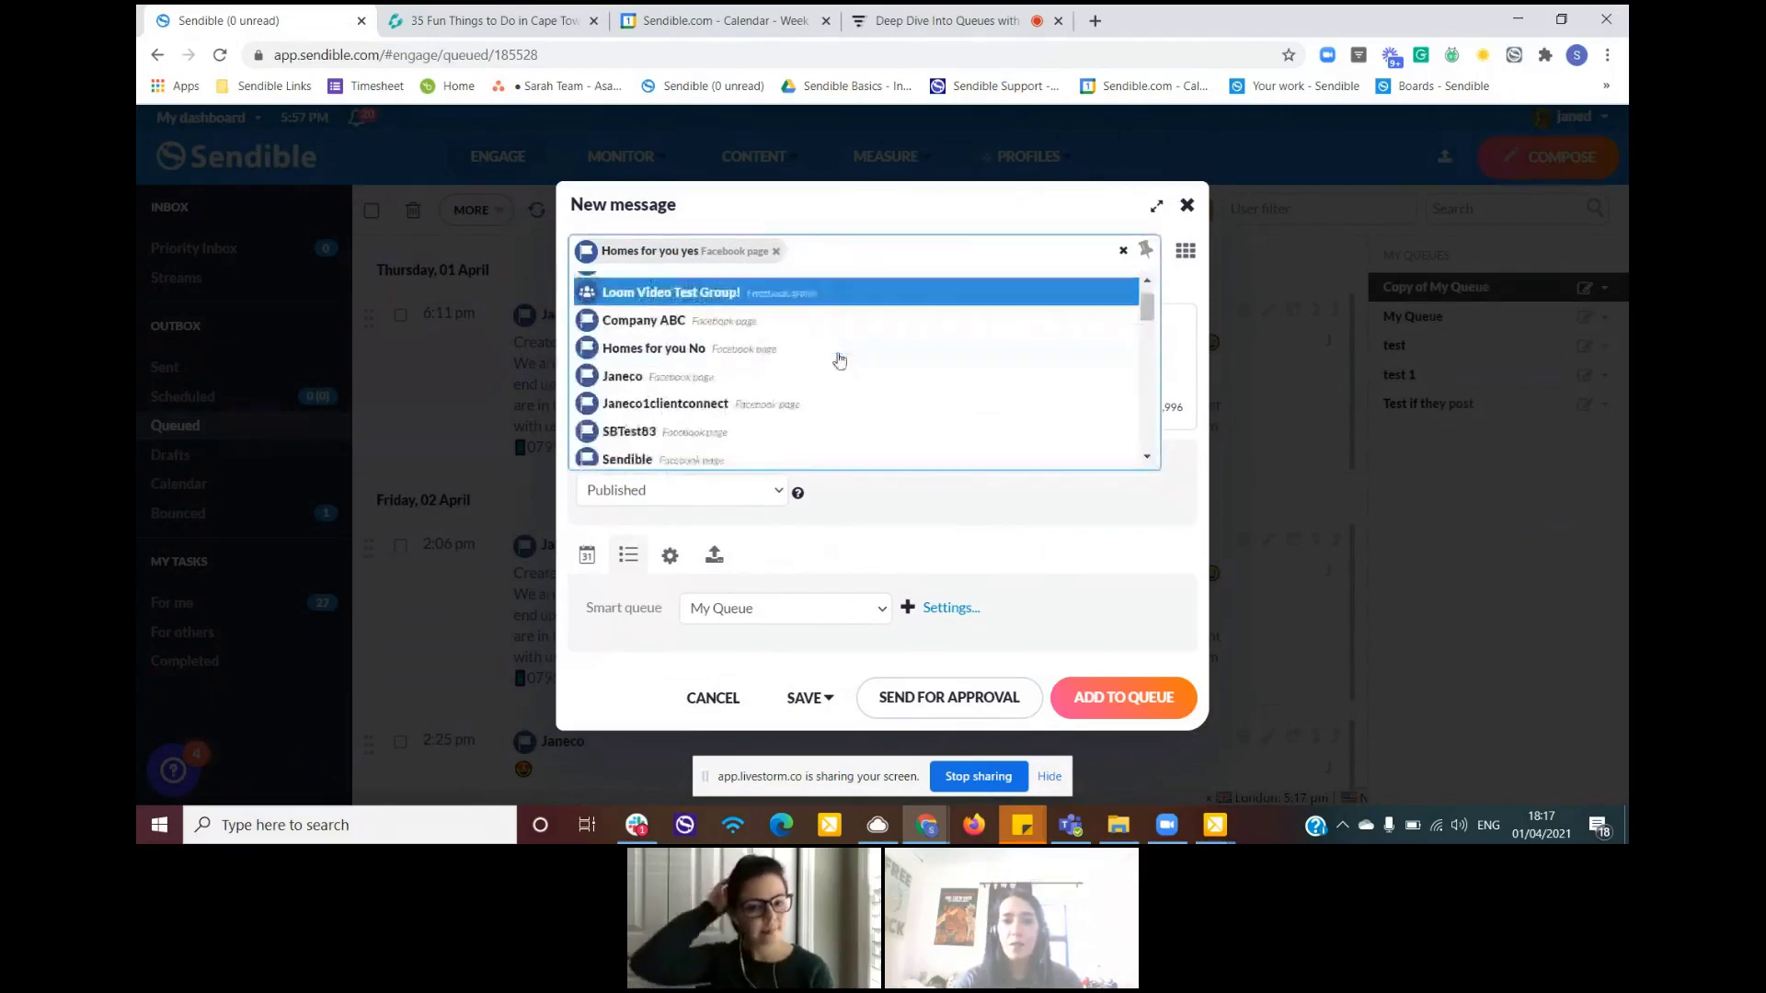
scroll(817, 363, "down", 8)
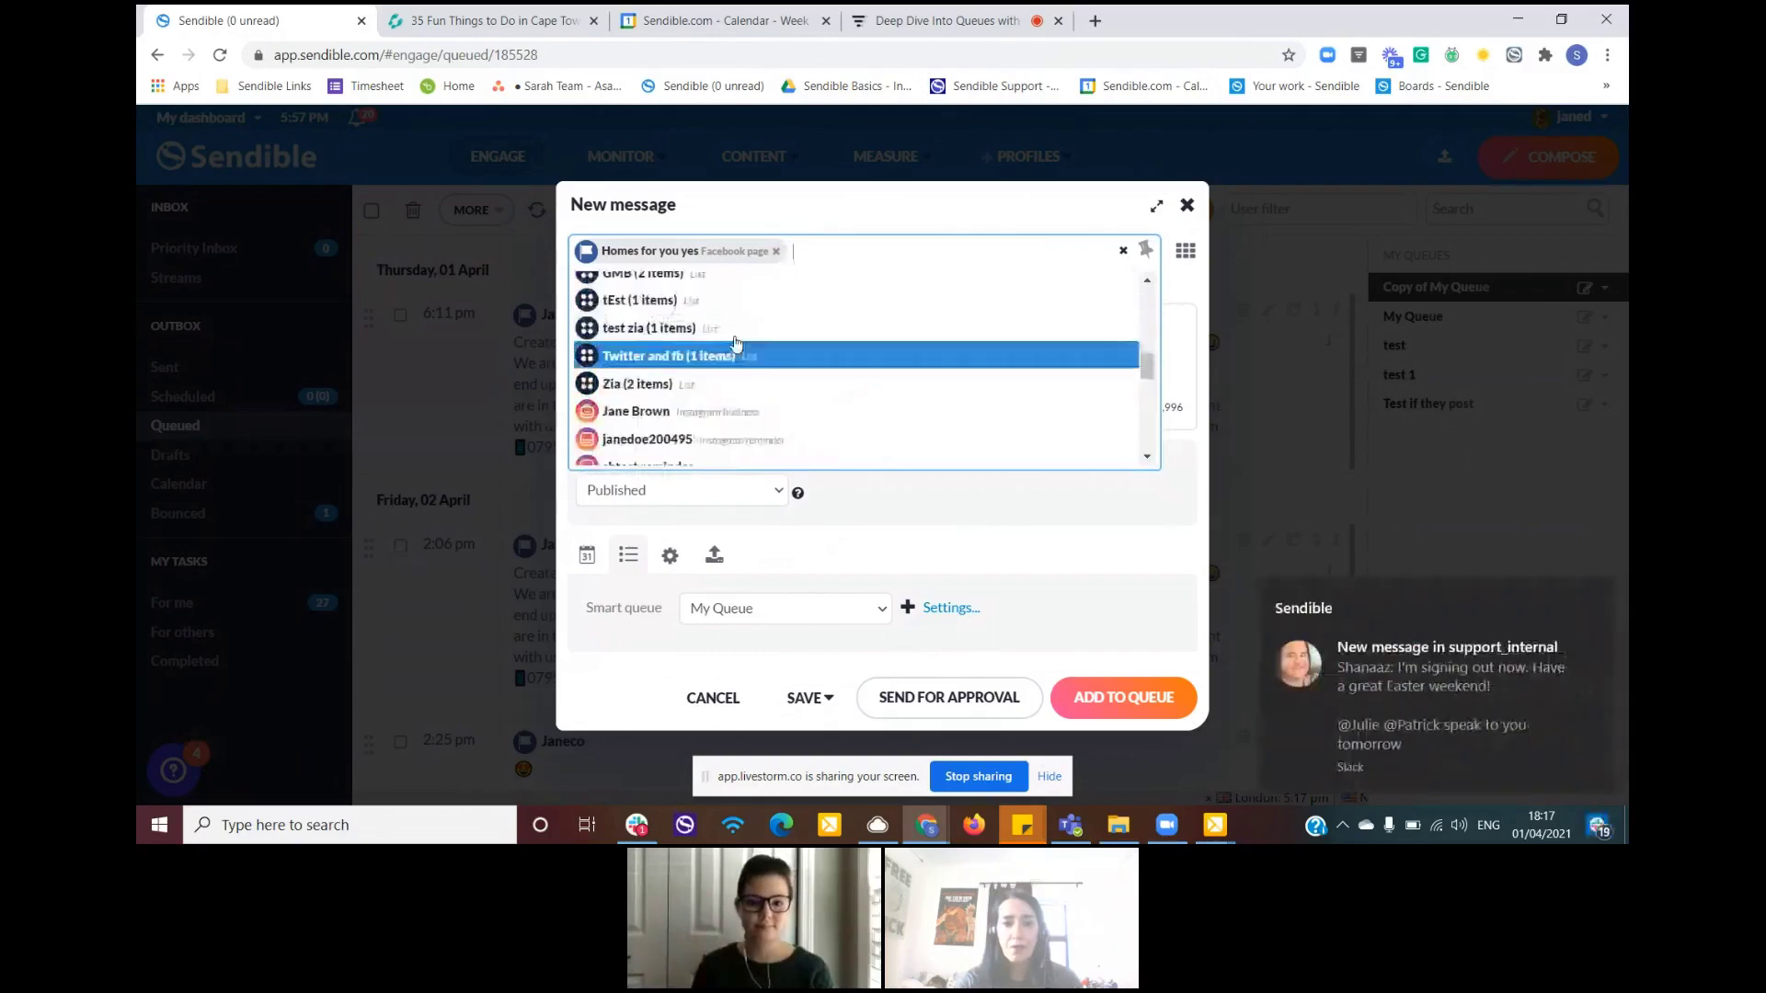
left_click(696, 413)
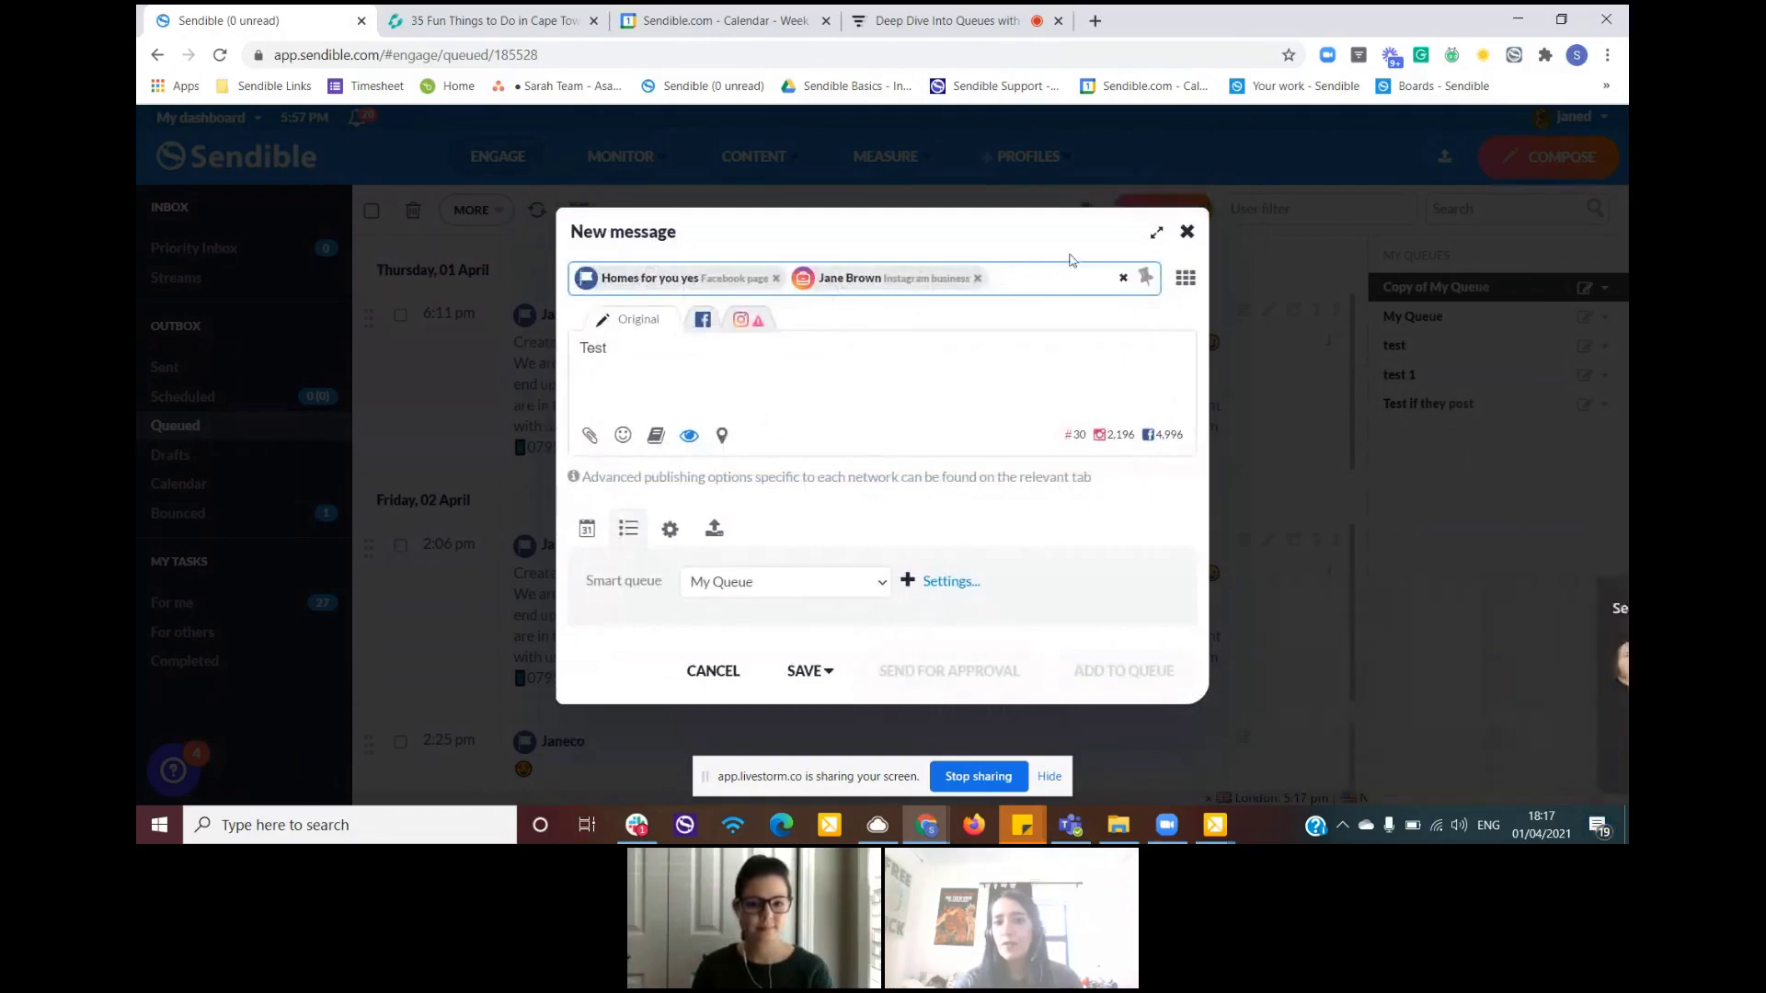
left_click(1016, 281)
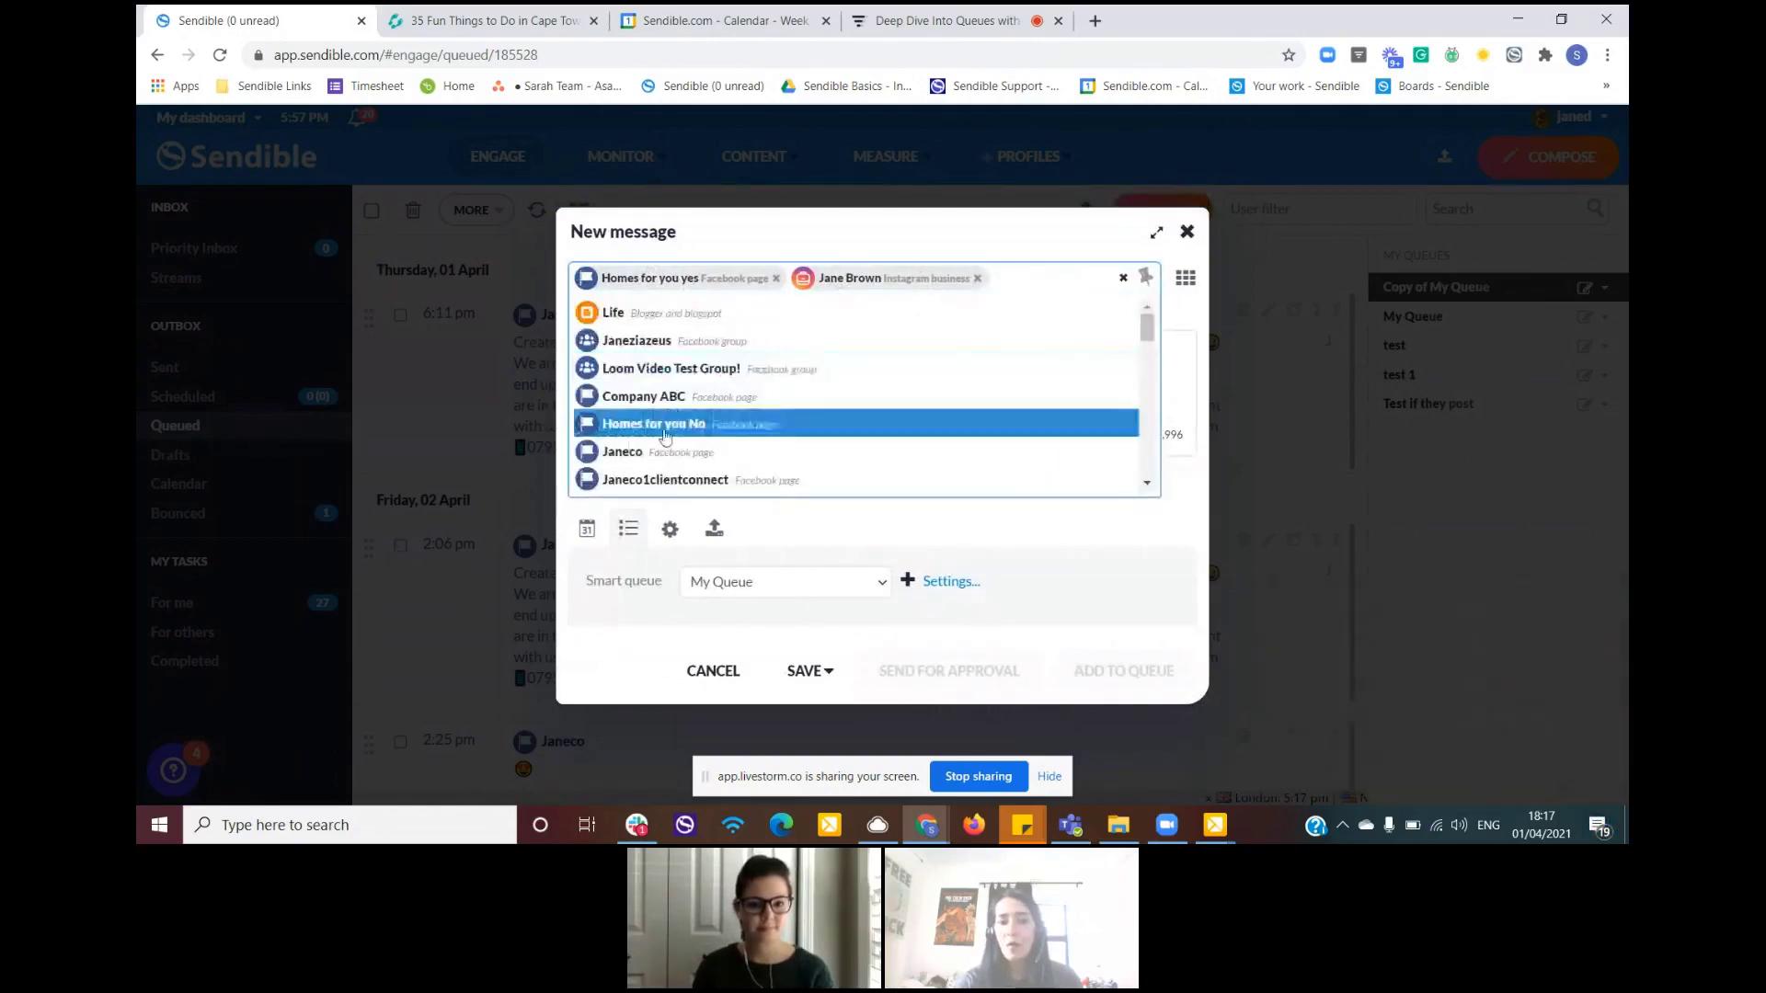
left_click(685, 450)
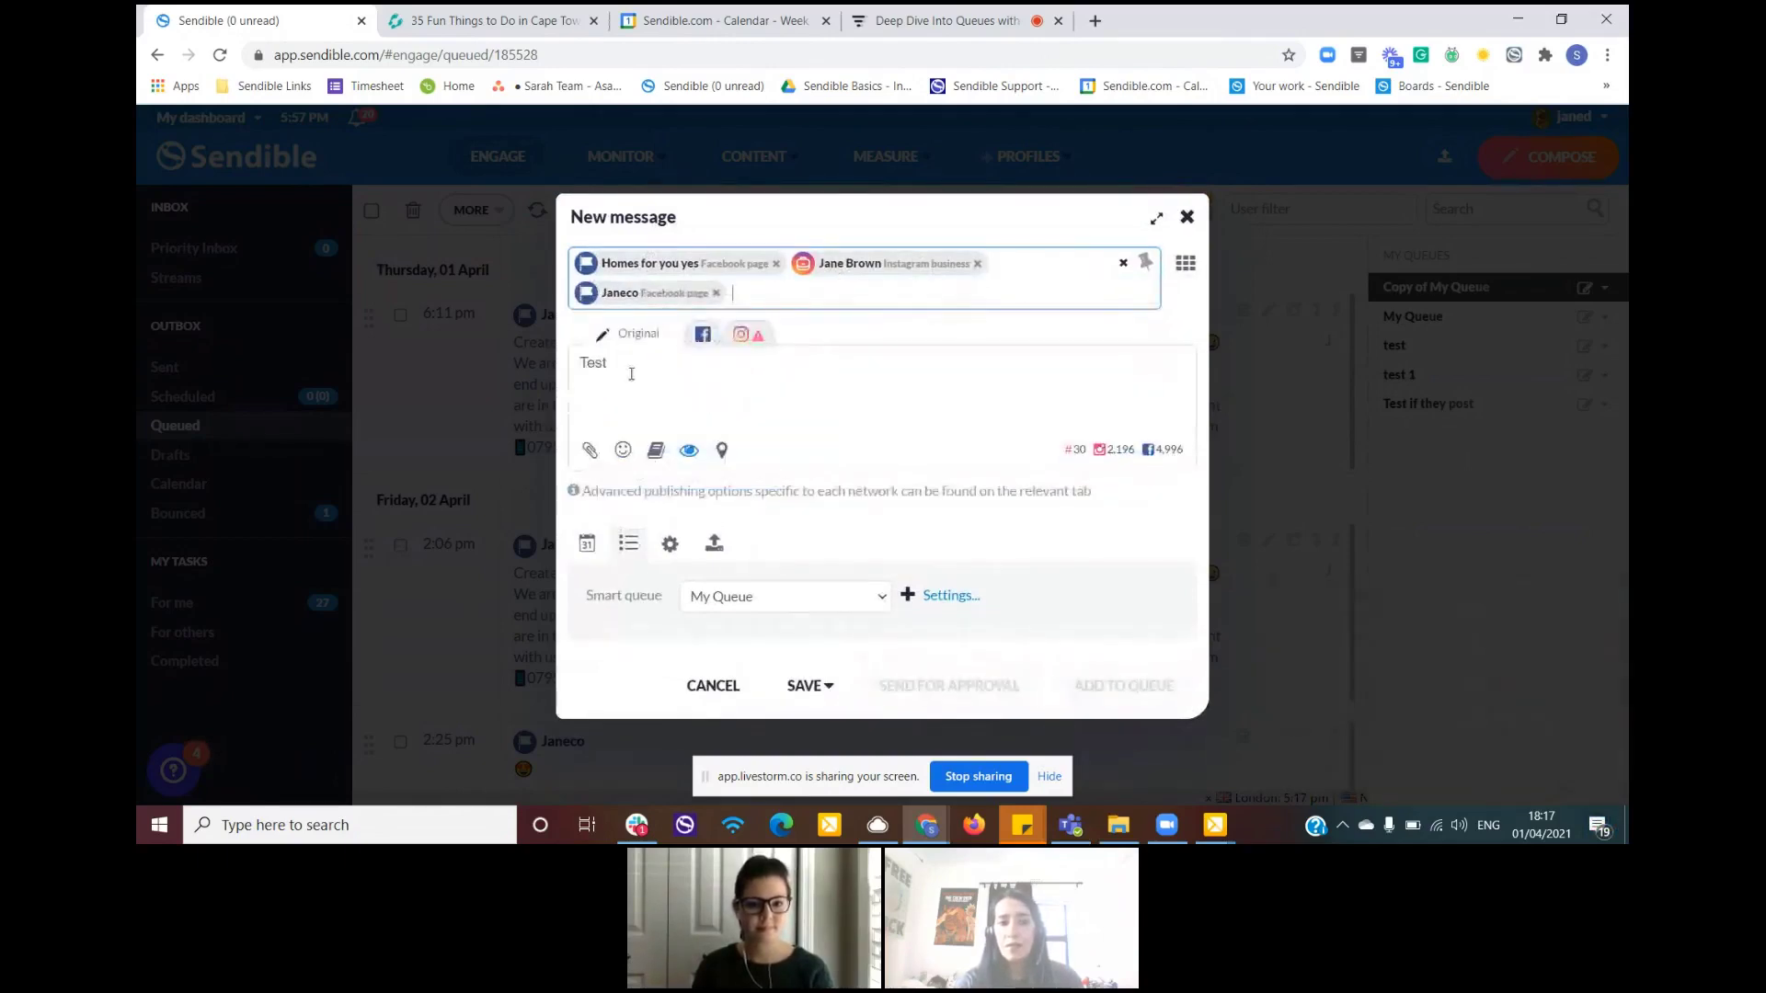
type("222")
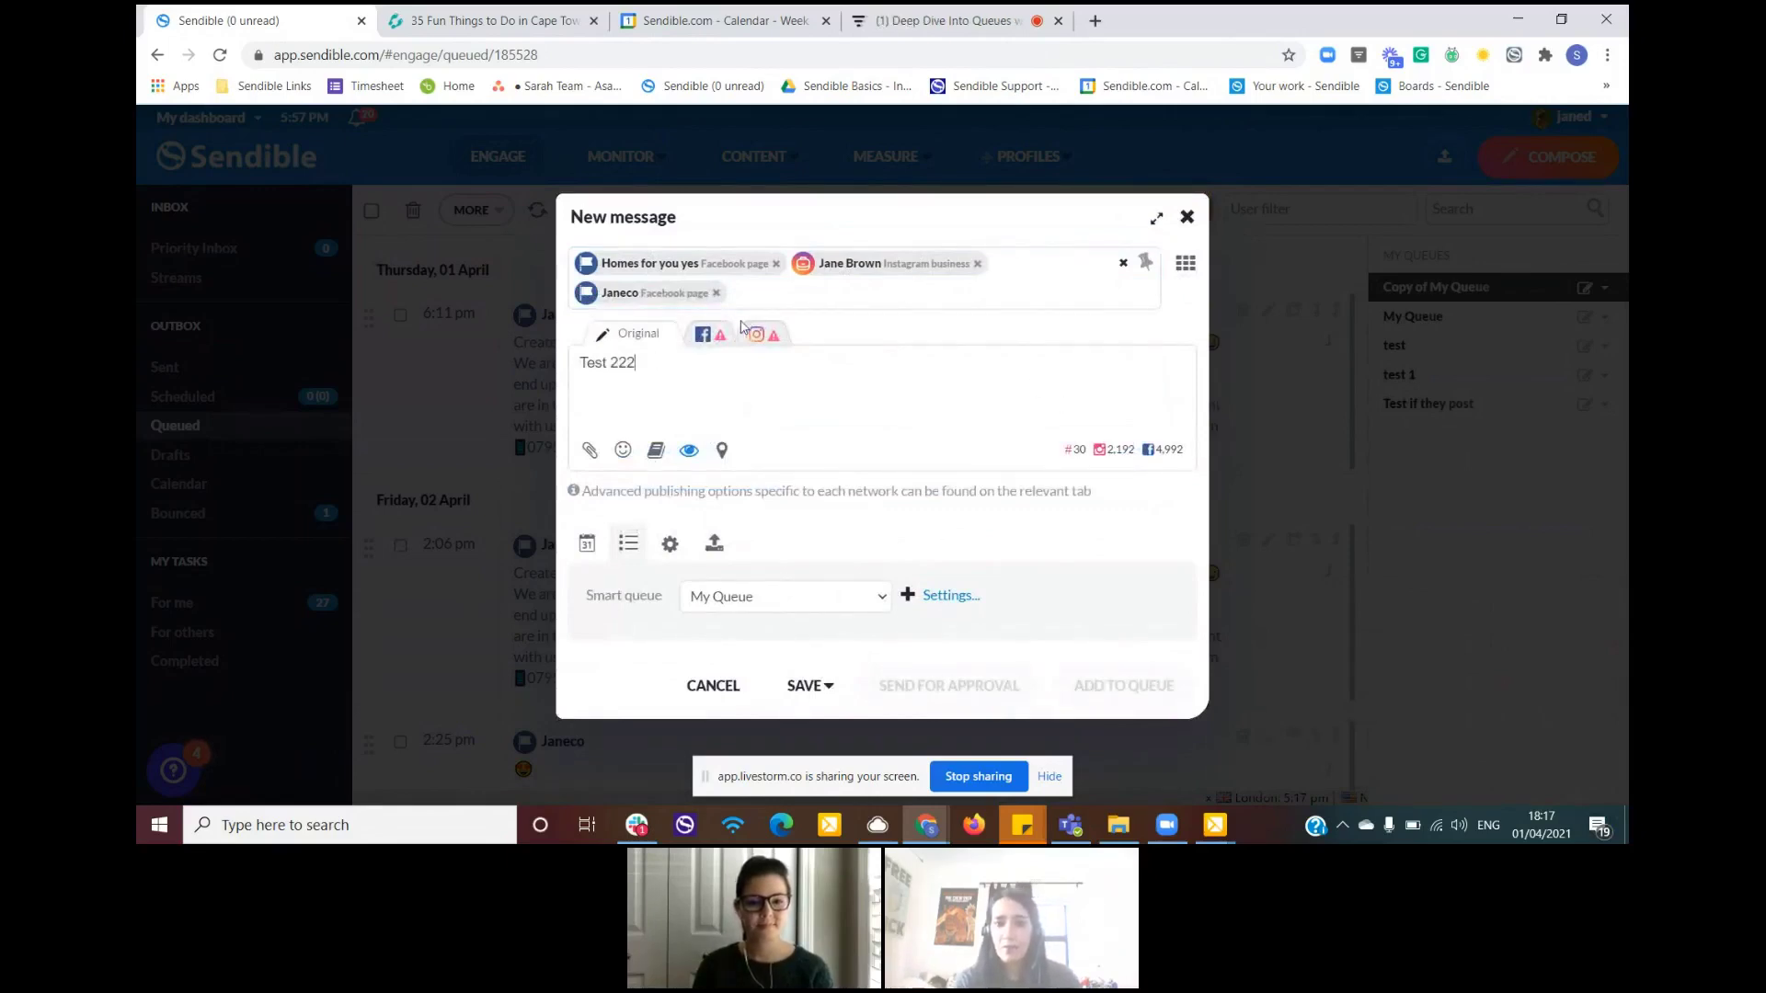
- Replace the Janeco Facebook page with the sunshin49933996 Twitter profile in the message's recipients
left_click(712, 338)
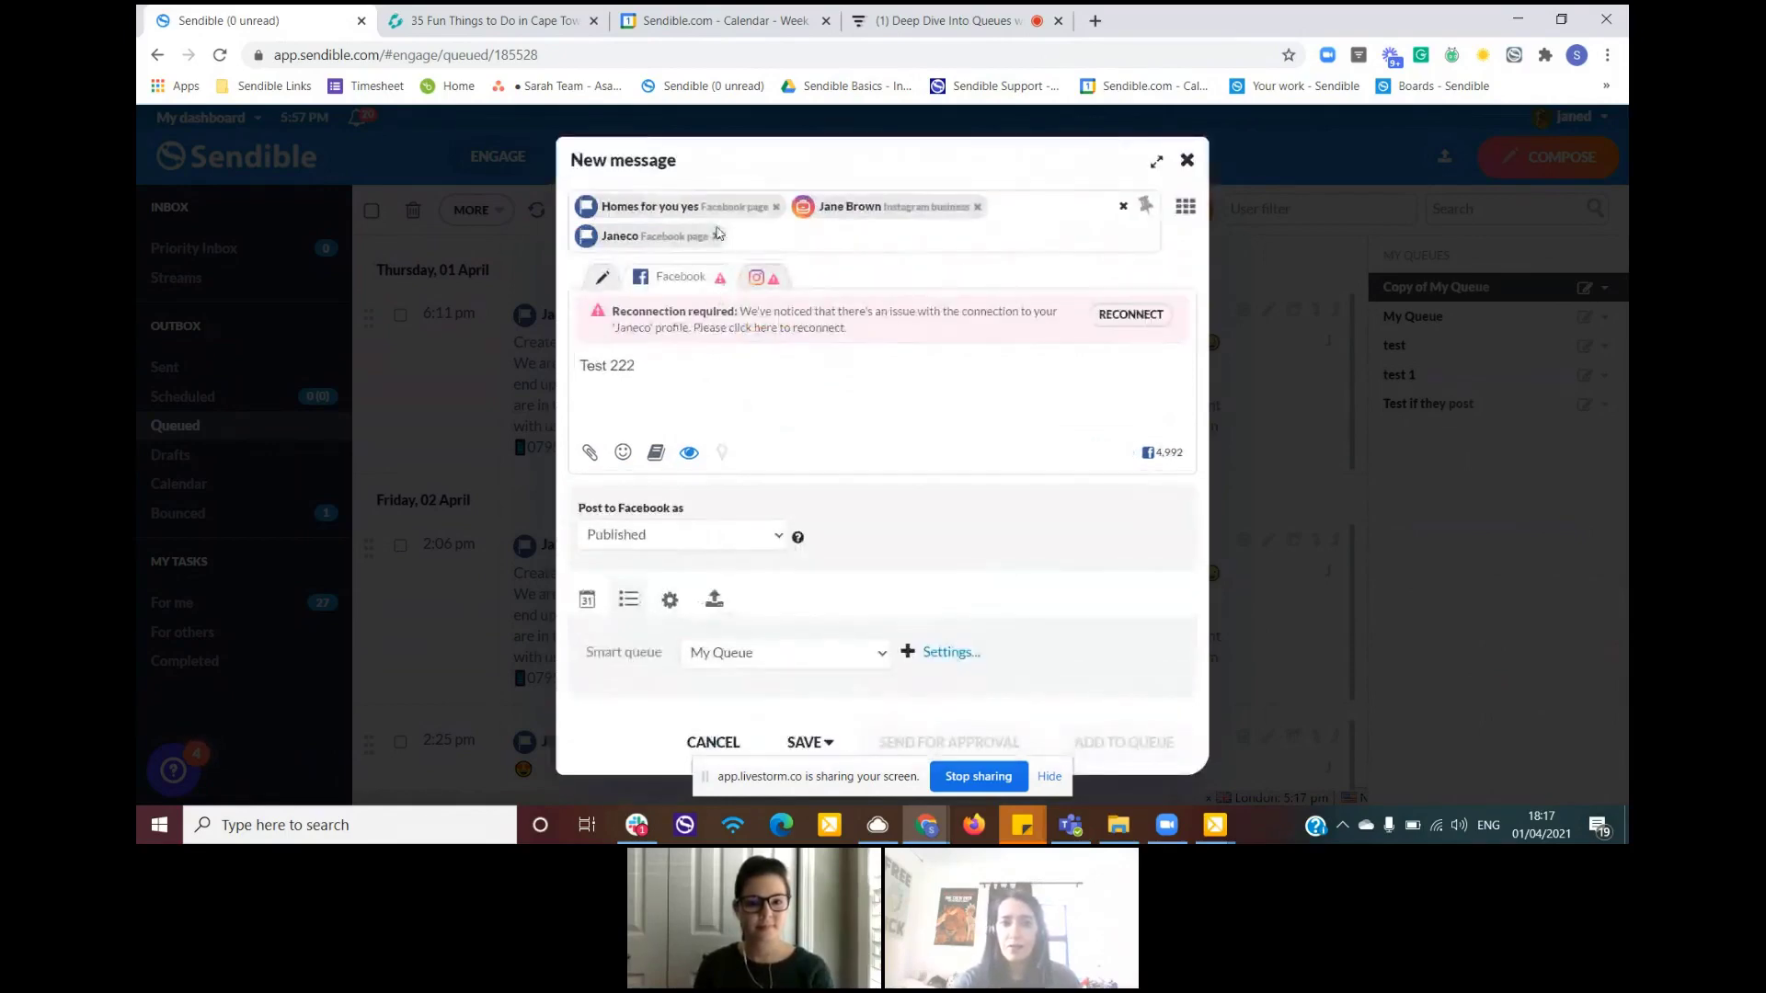
left_click(715, 236)
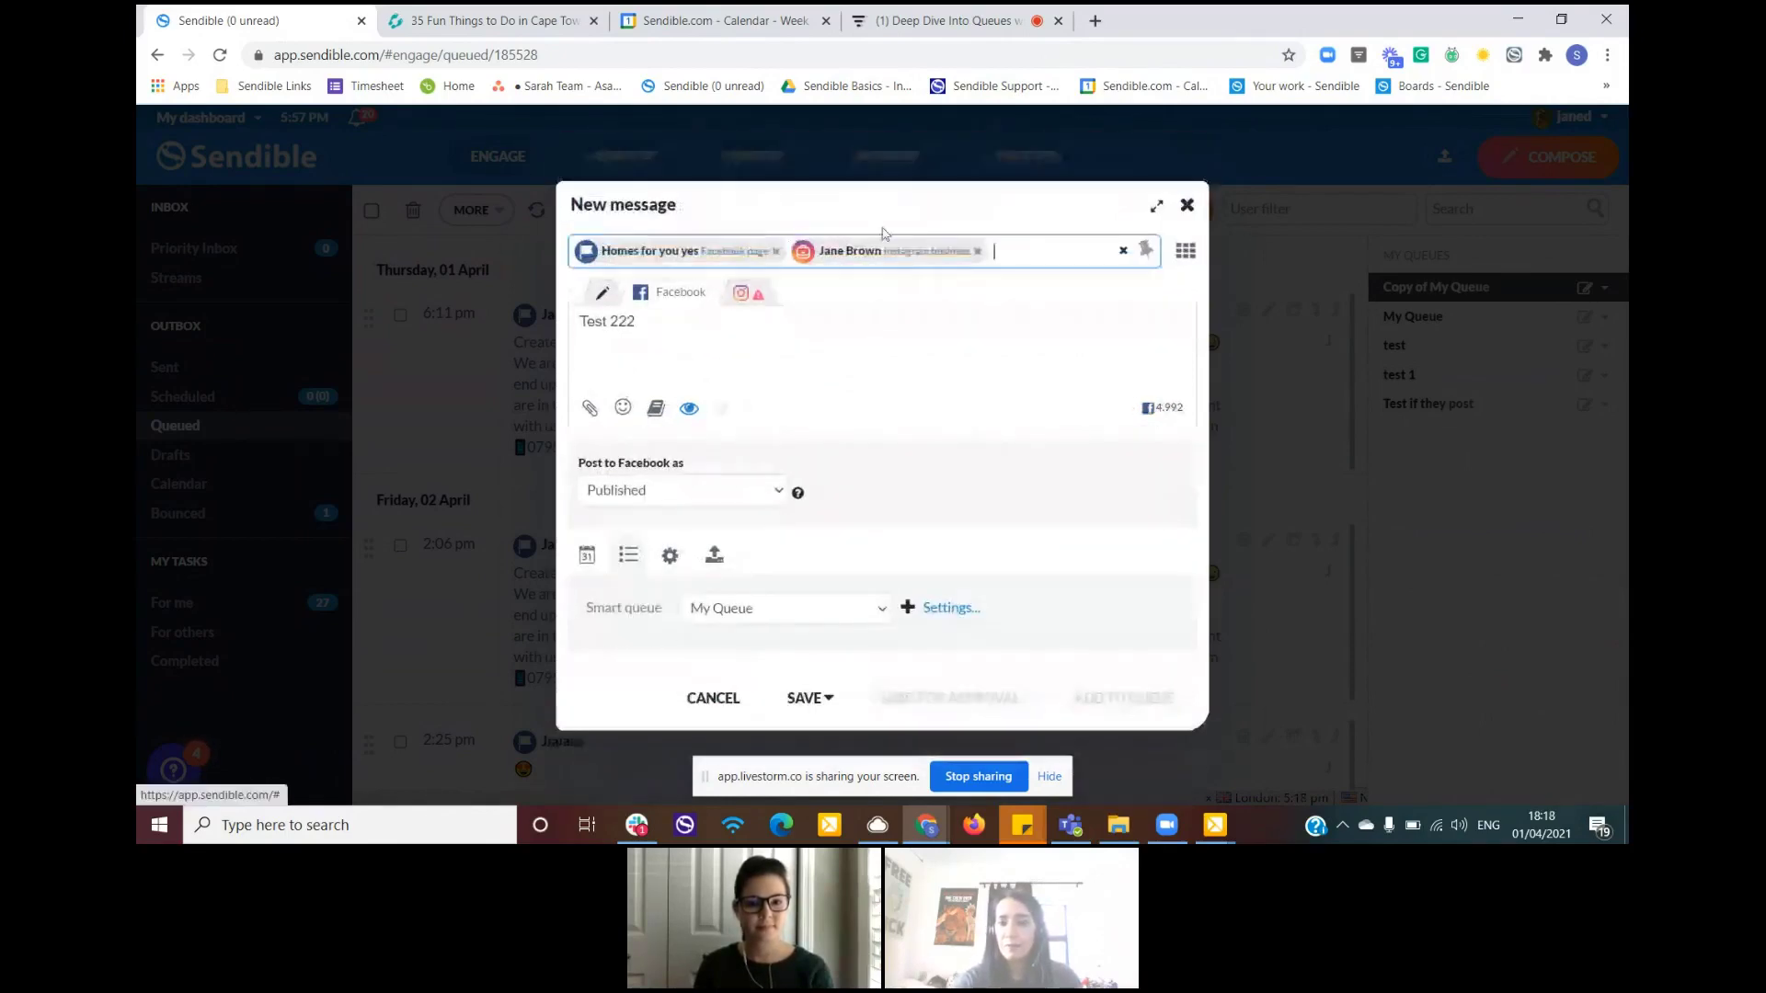
left_click(1073, 247)
scroll(731, 392, "down", 5)
scroll(731, 392, "down", 10)
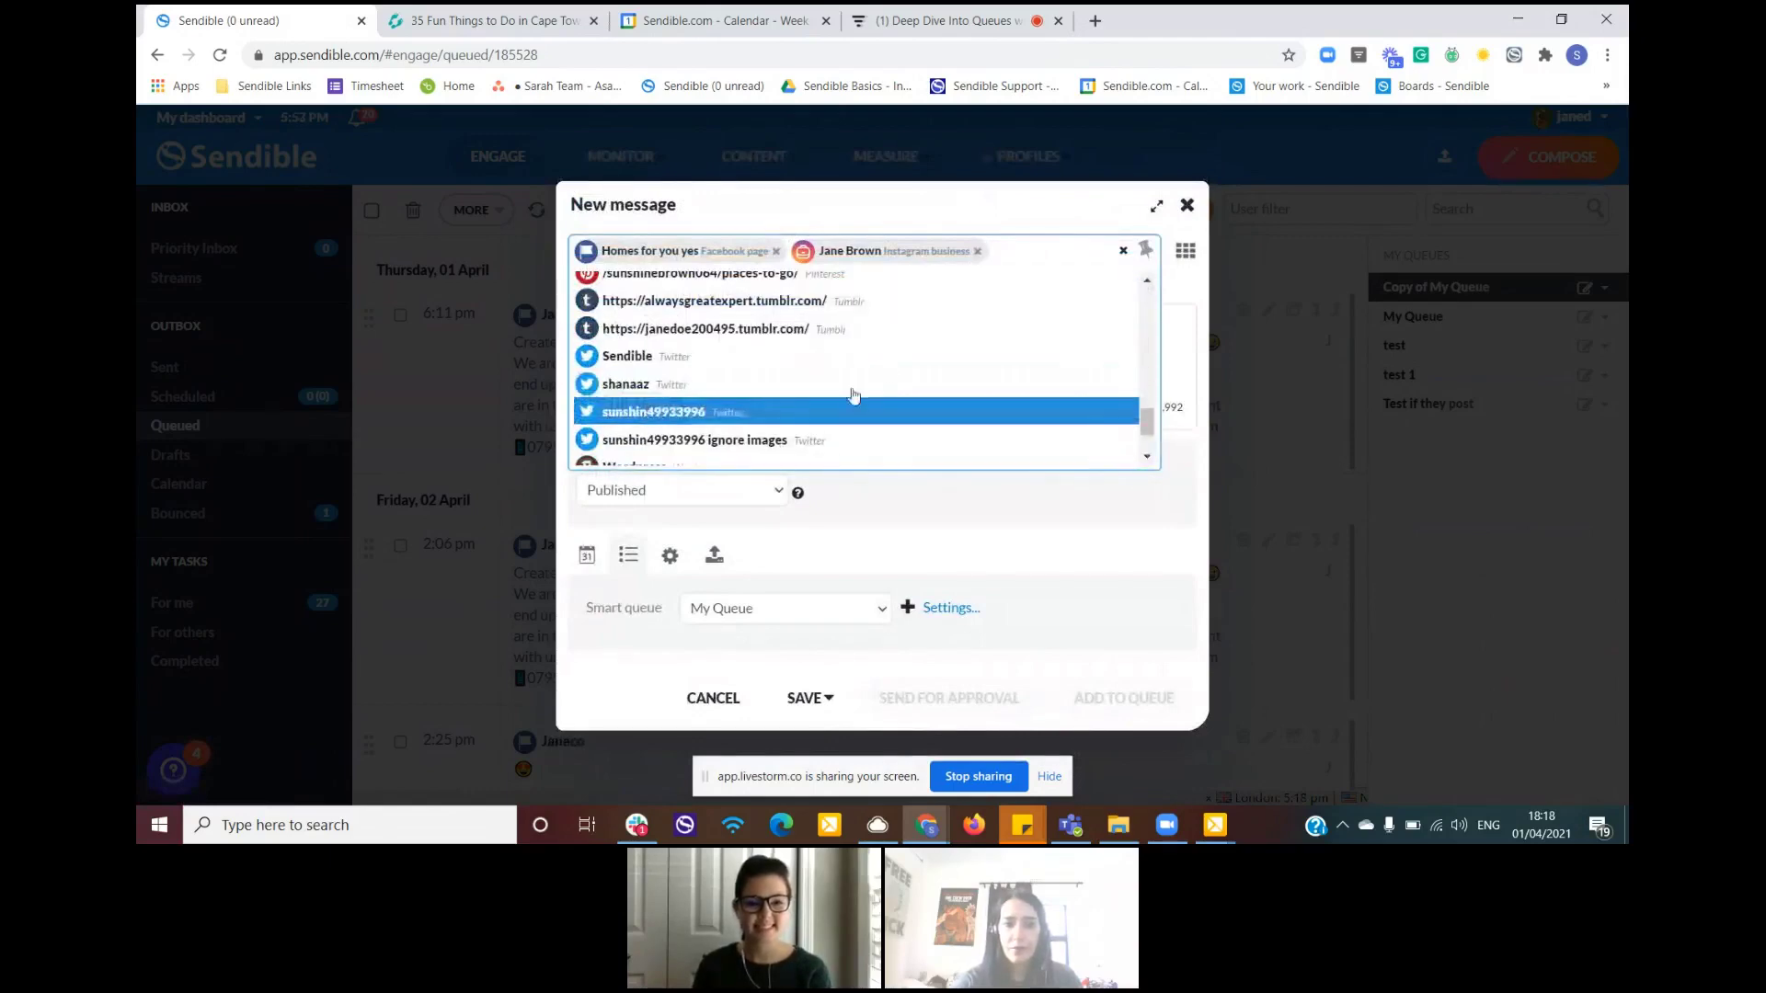
left_click(775, 410)
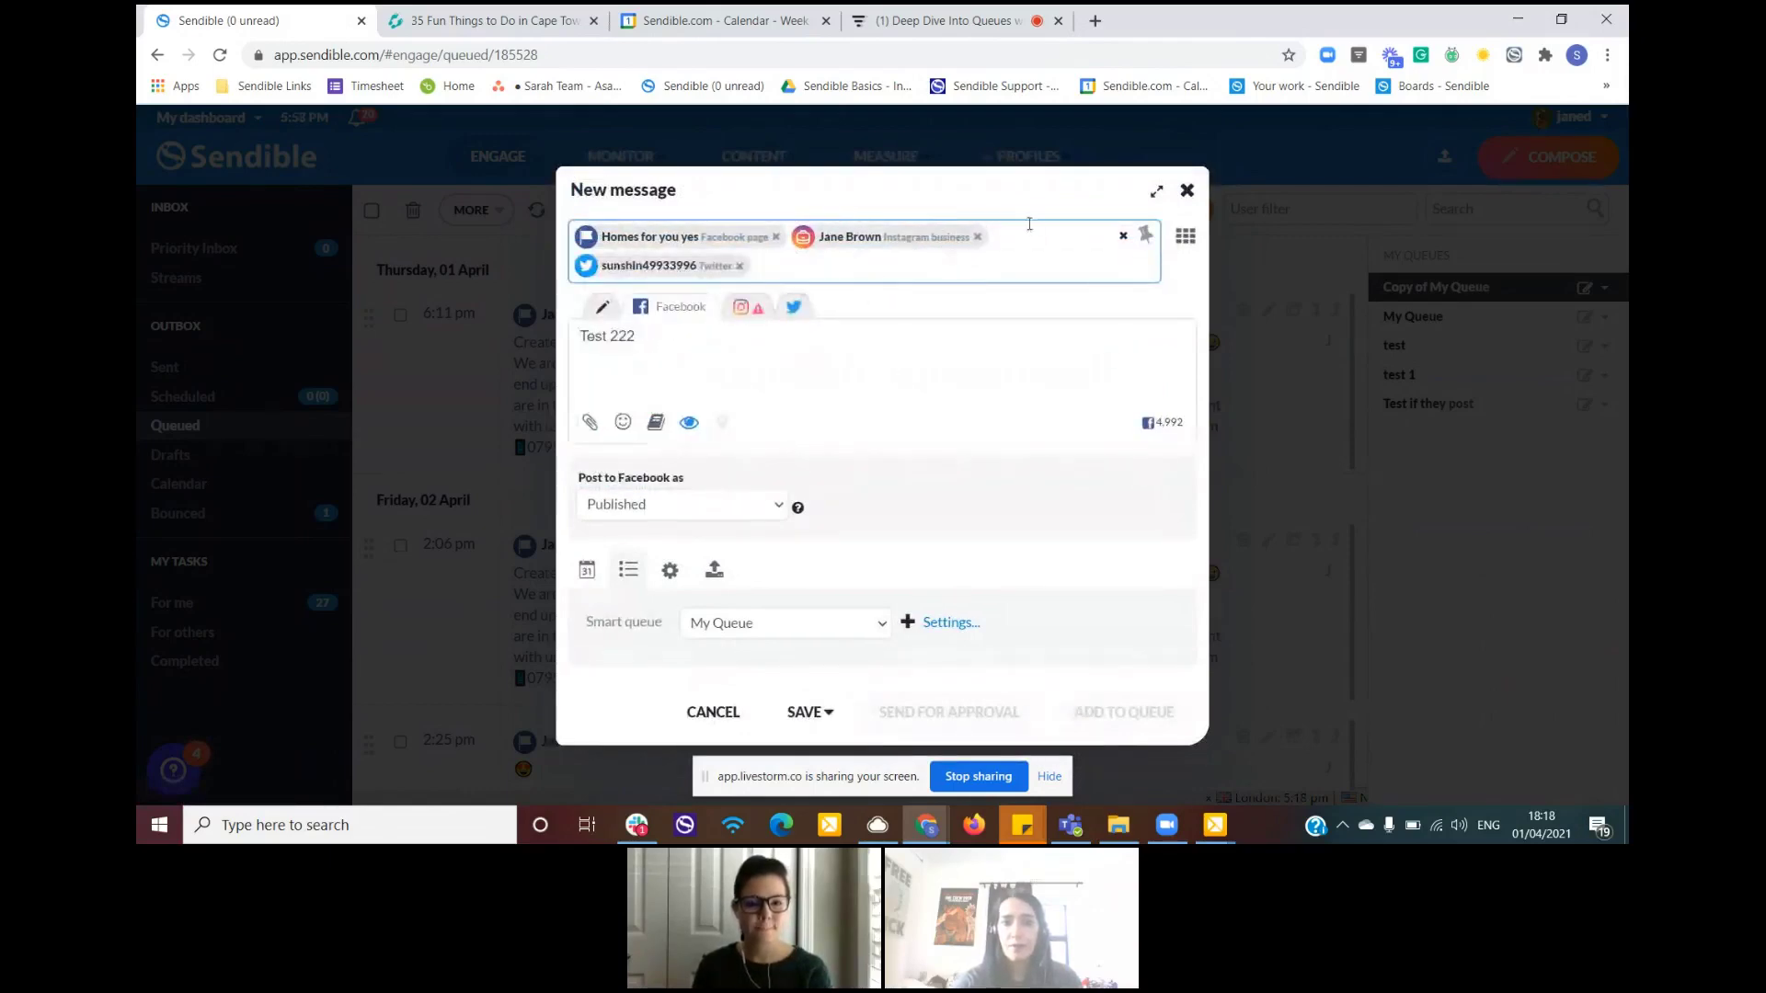
- Remove the Instagram business profile from the message and add the message to My Queue
left_click(978, 237)
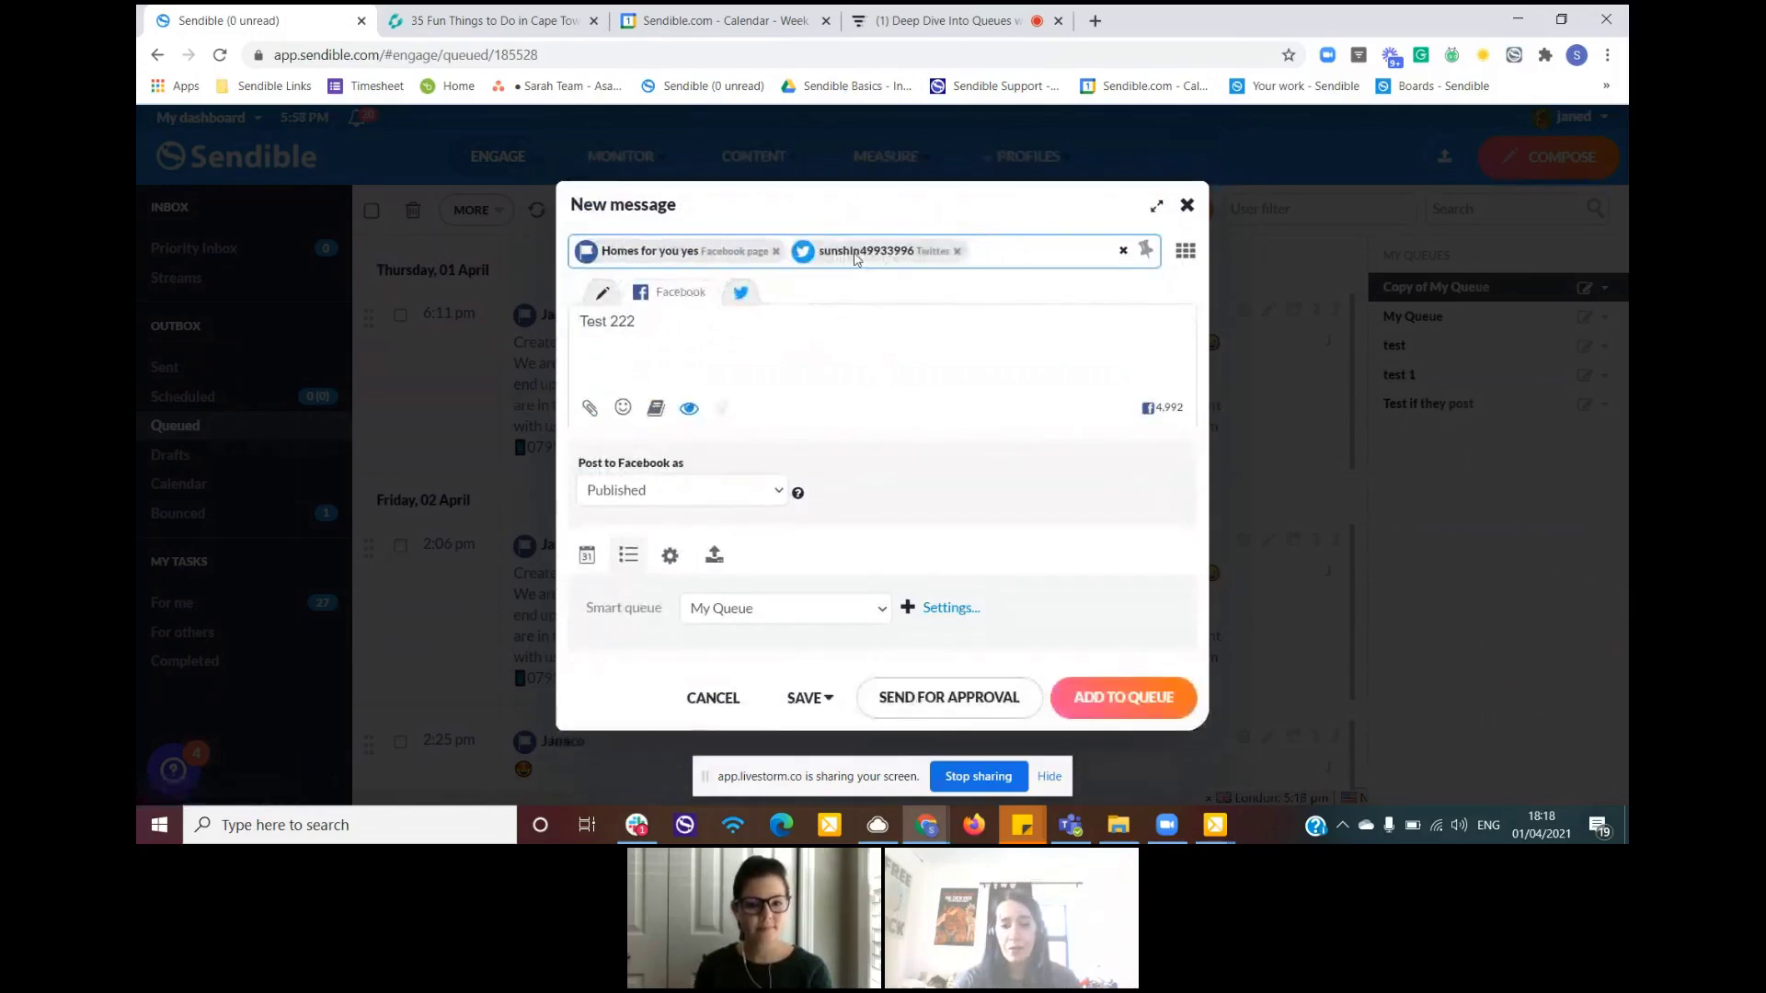
left_click(1095, 706)
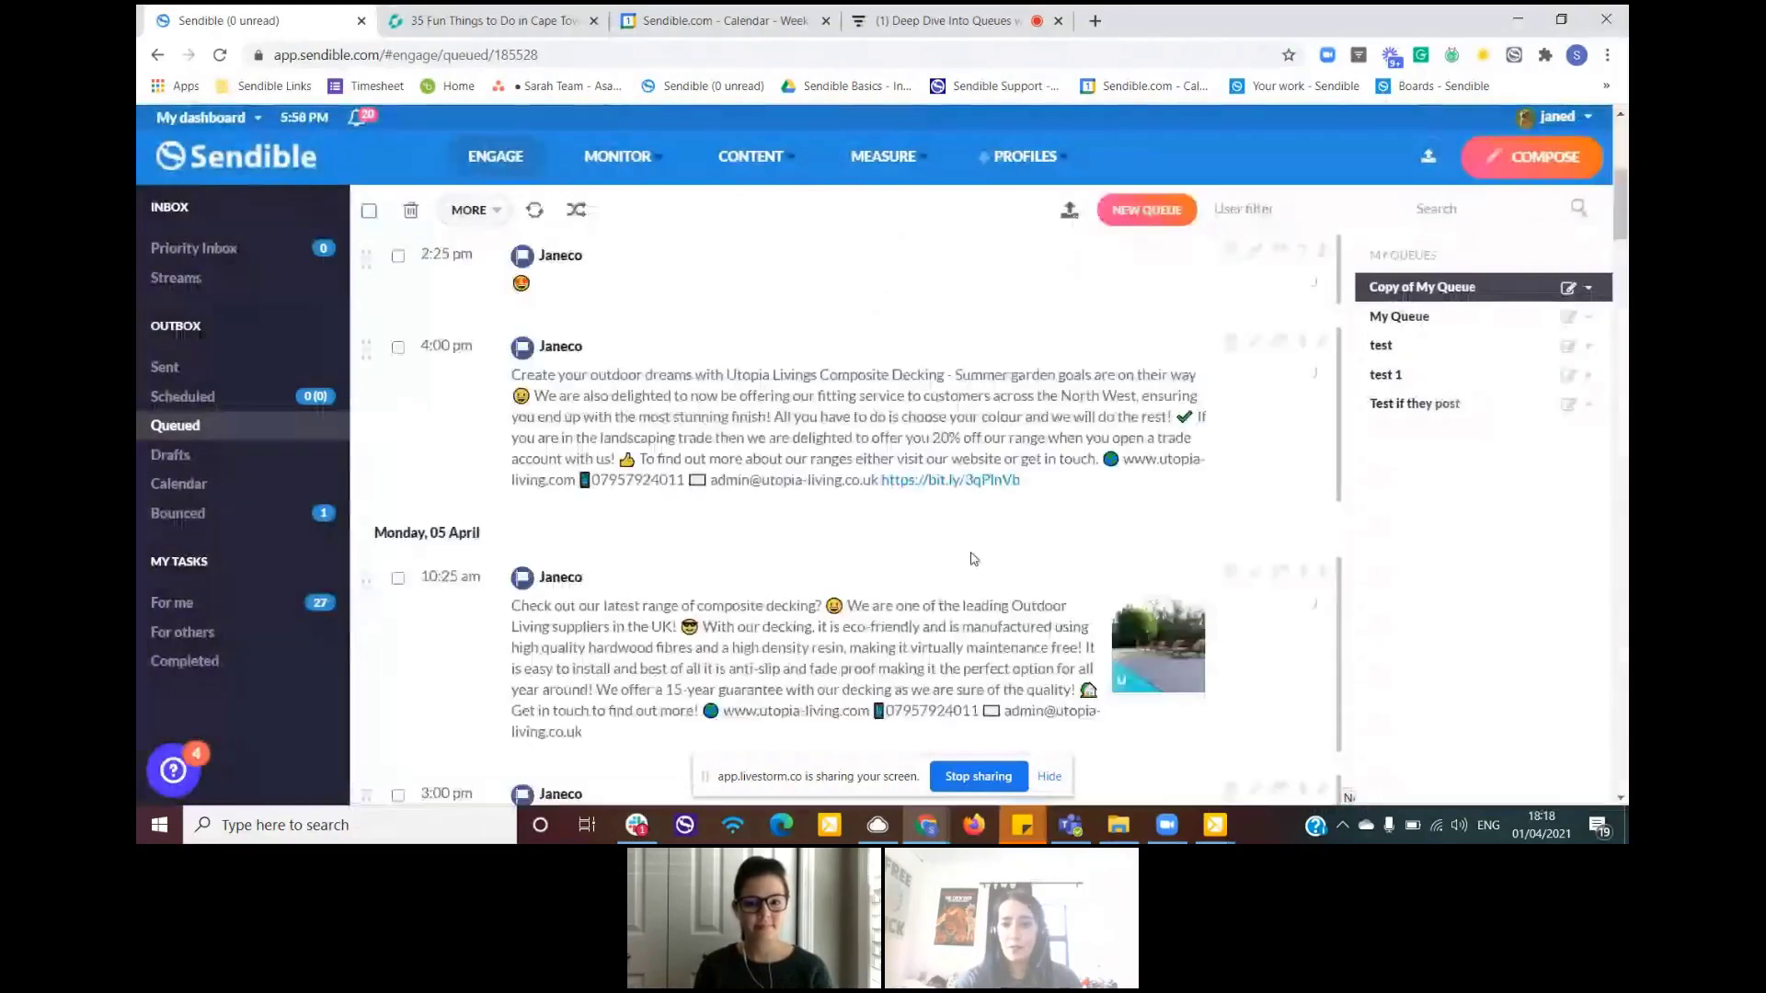
- Look through the messages in Copy of My Queue up to Monday, 03 May, and switch back to the Livestorm questions
scroll(975, 556, "down", 10)
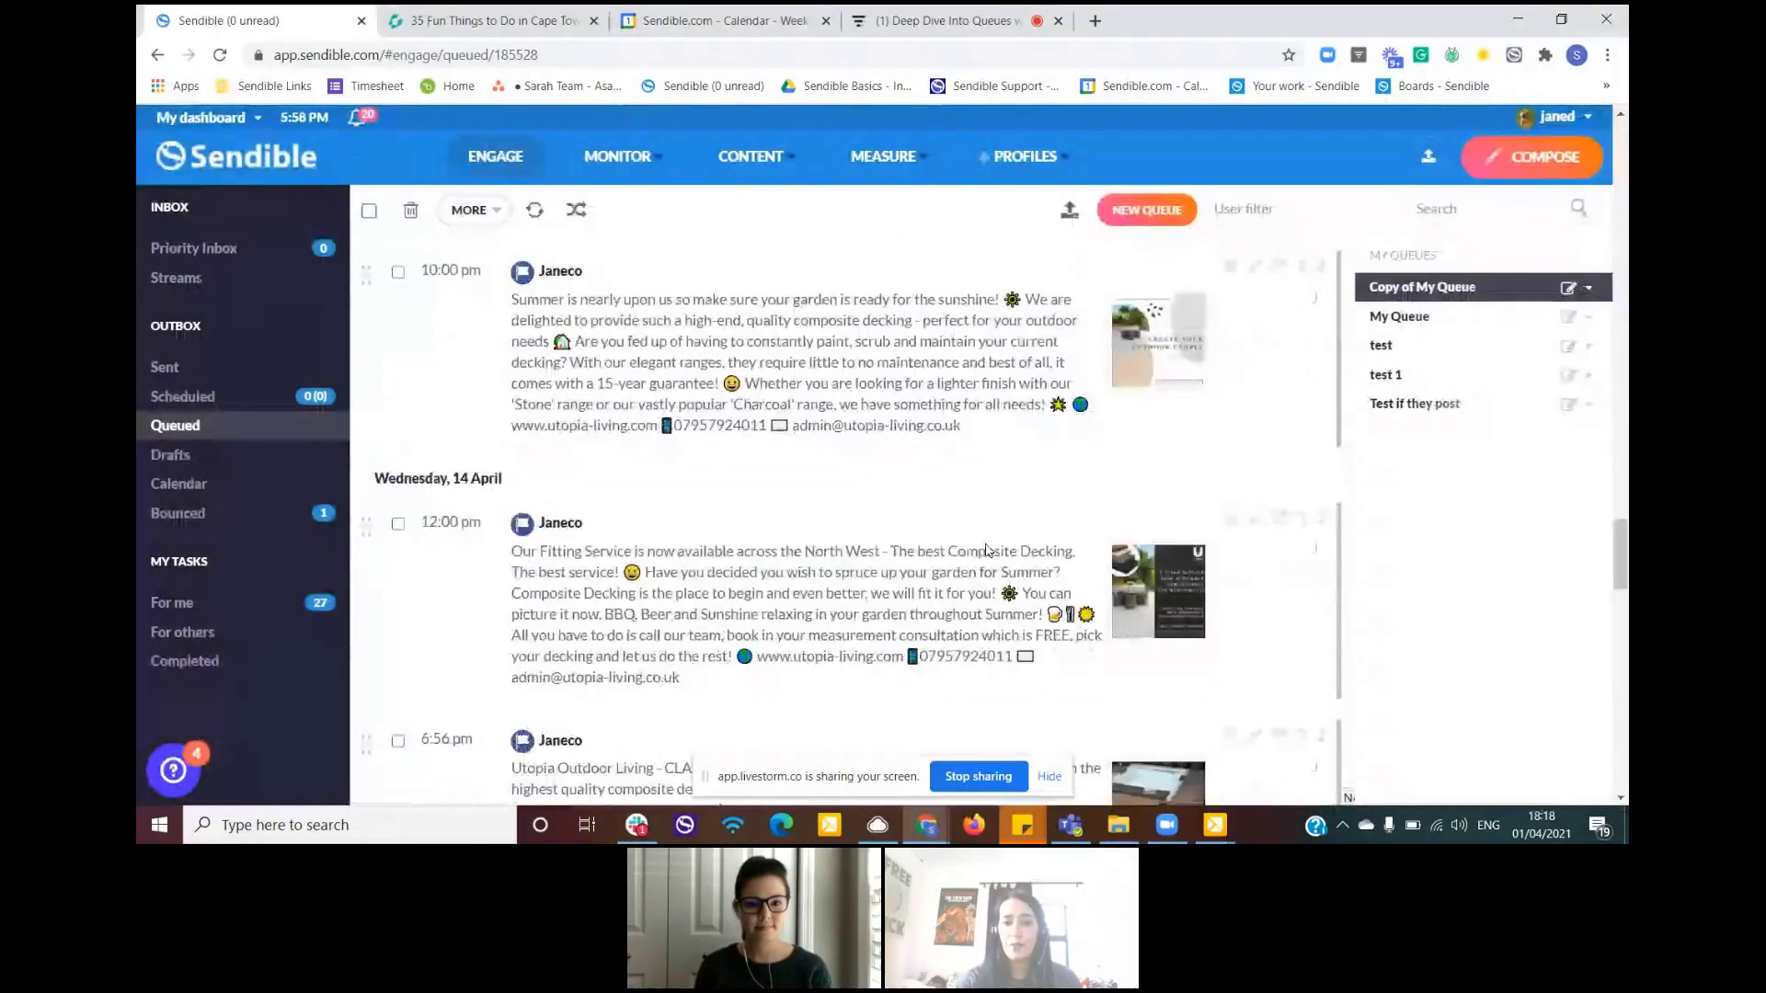
scroll(986, 549, "down", 10)
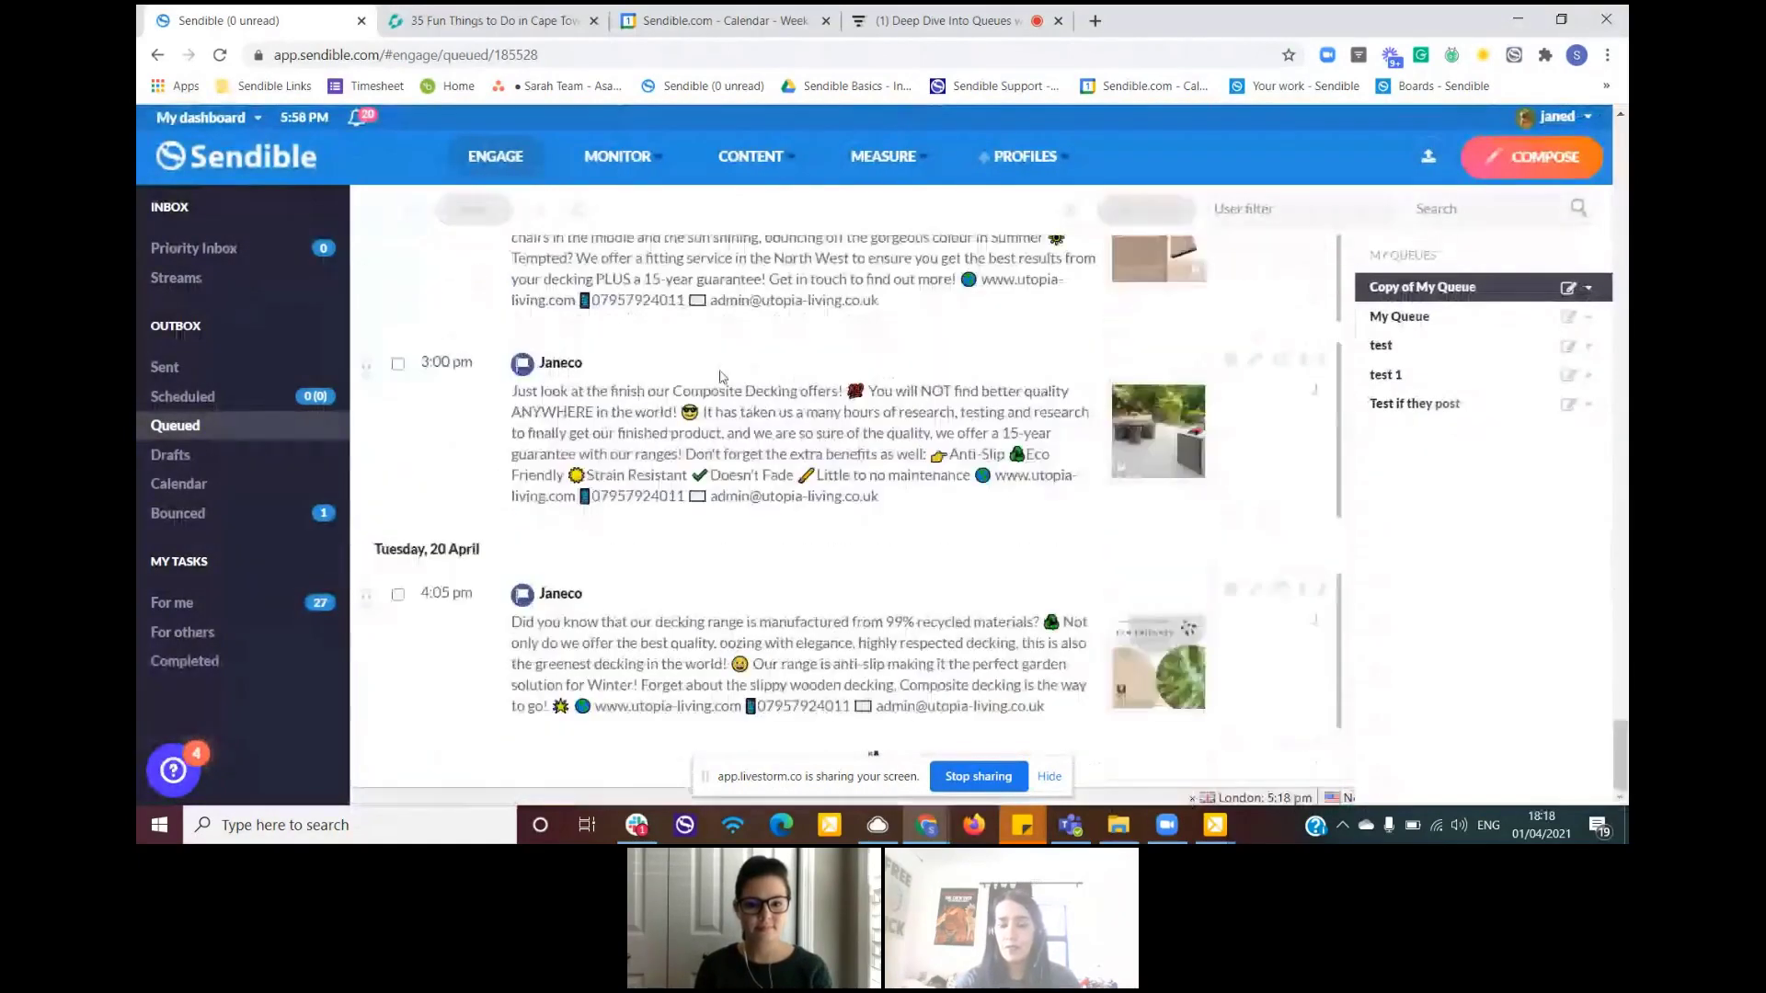
scroll(722, 377, "down", 4)
scroll(808, 477, "down", 10)
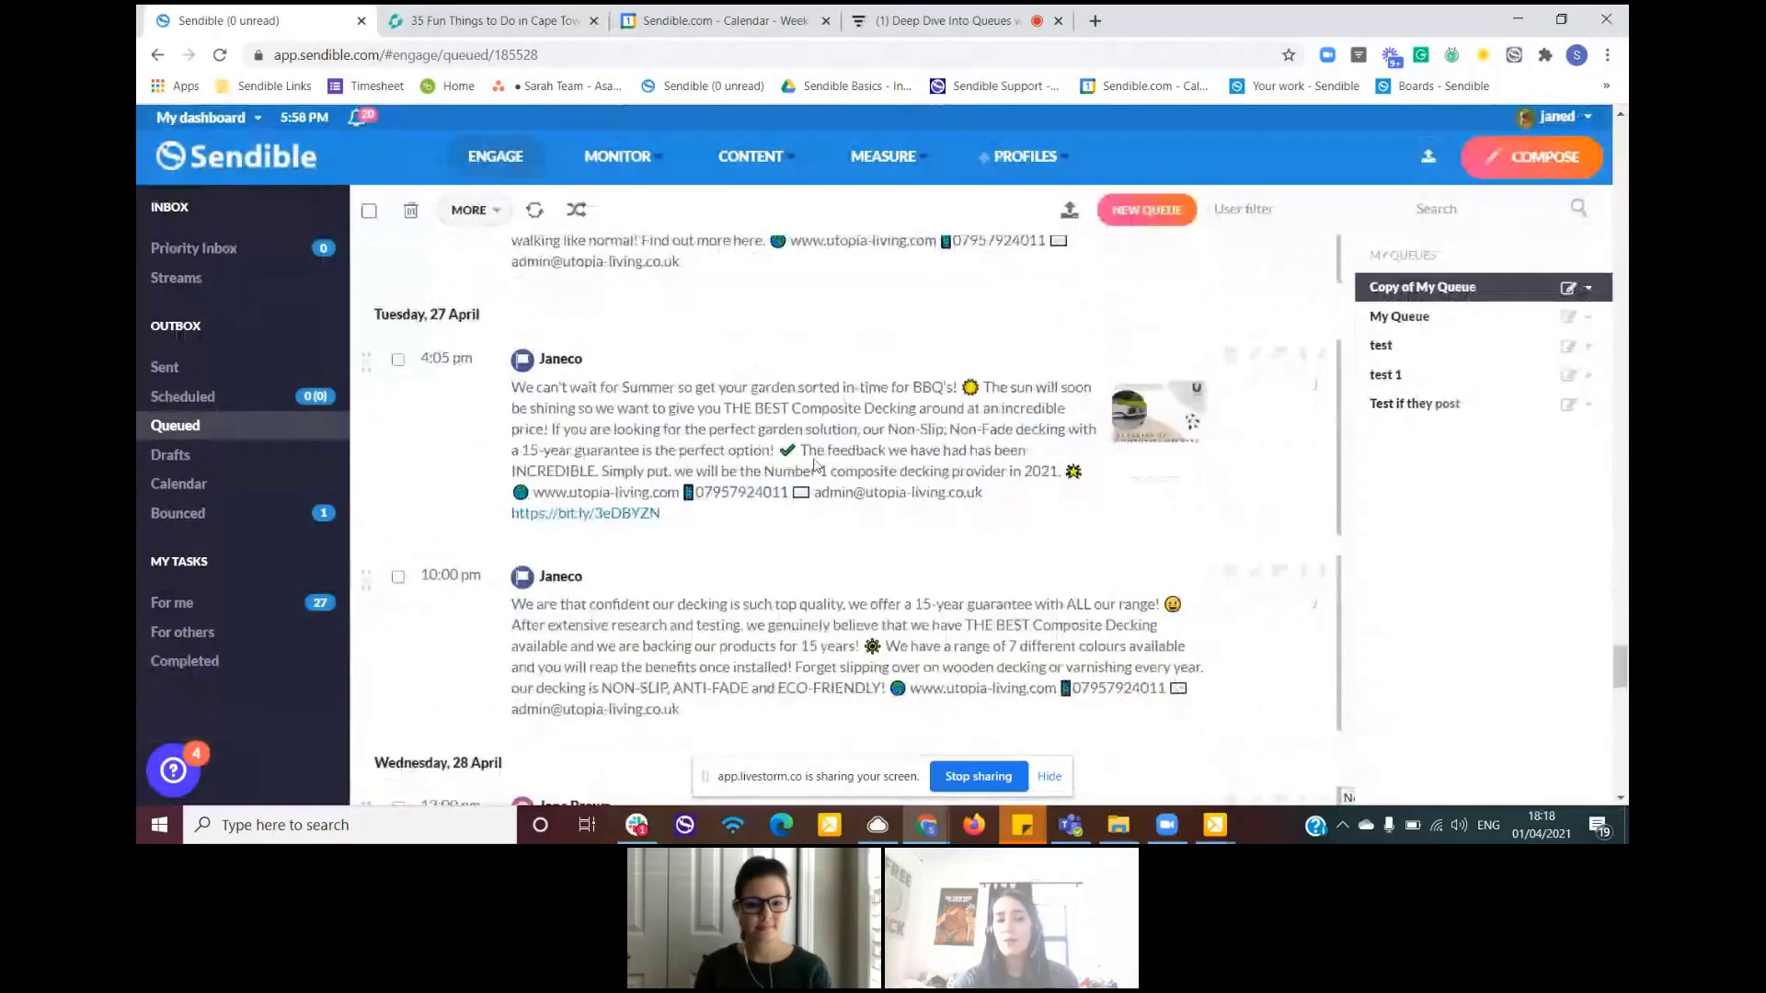
scroll(816, 465, "down", 10)
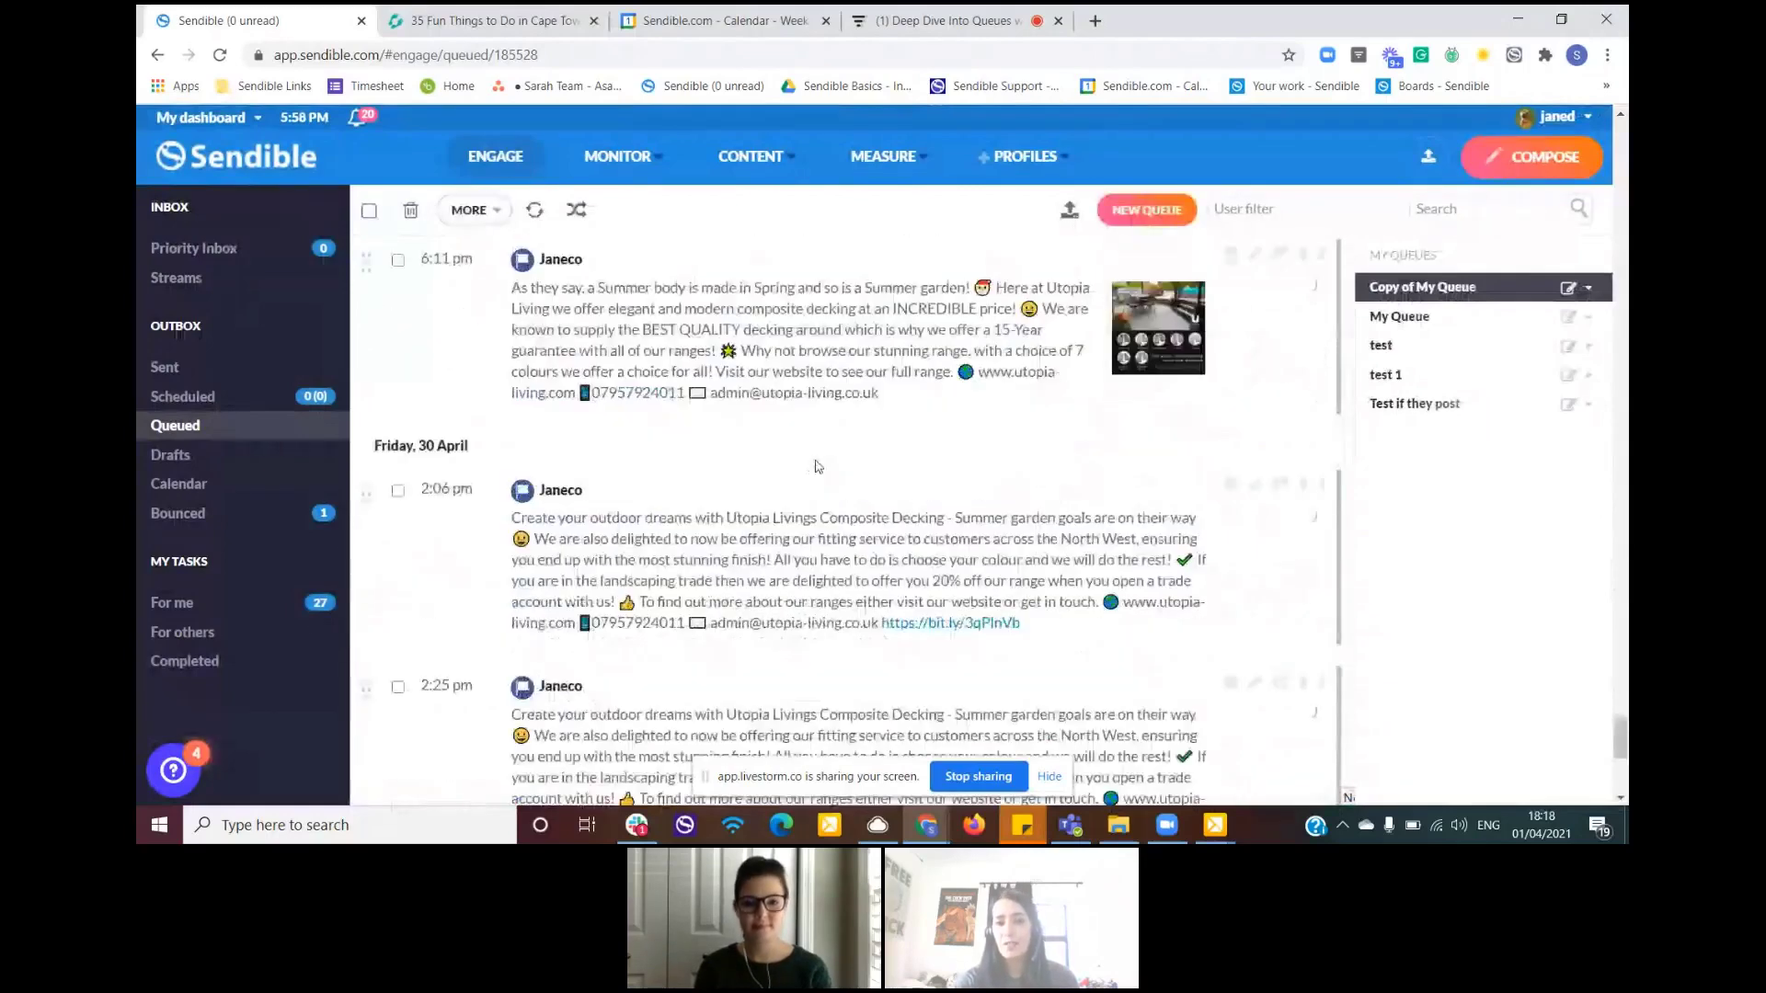
scroll(816, 465, "down", 10)
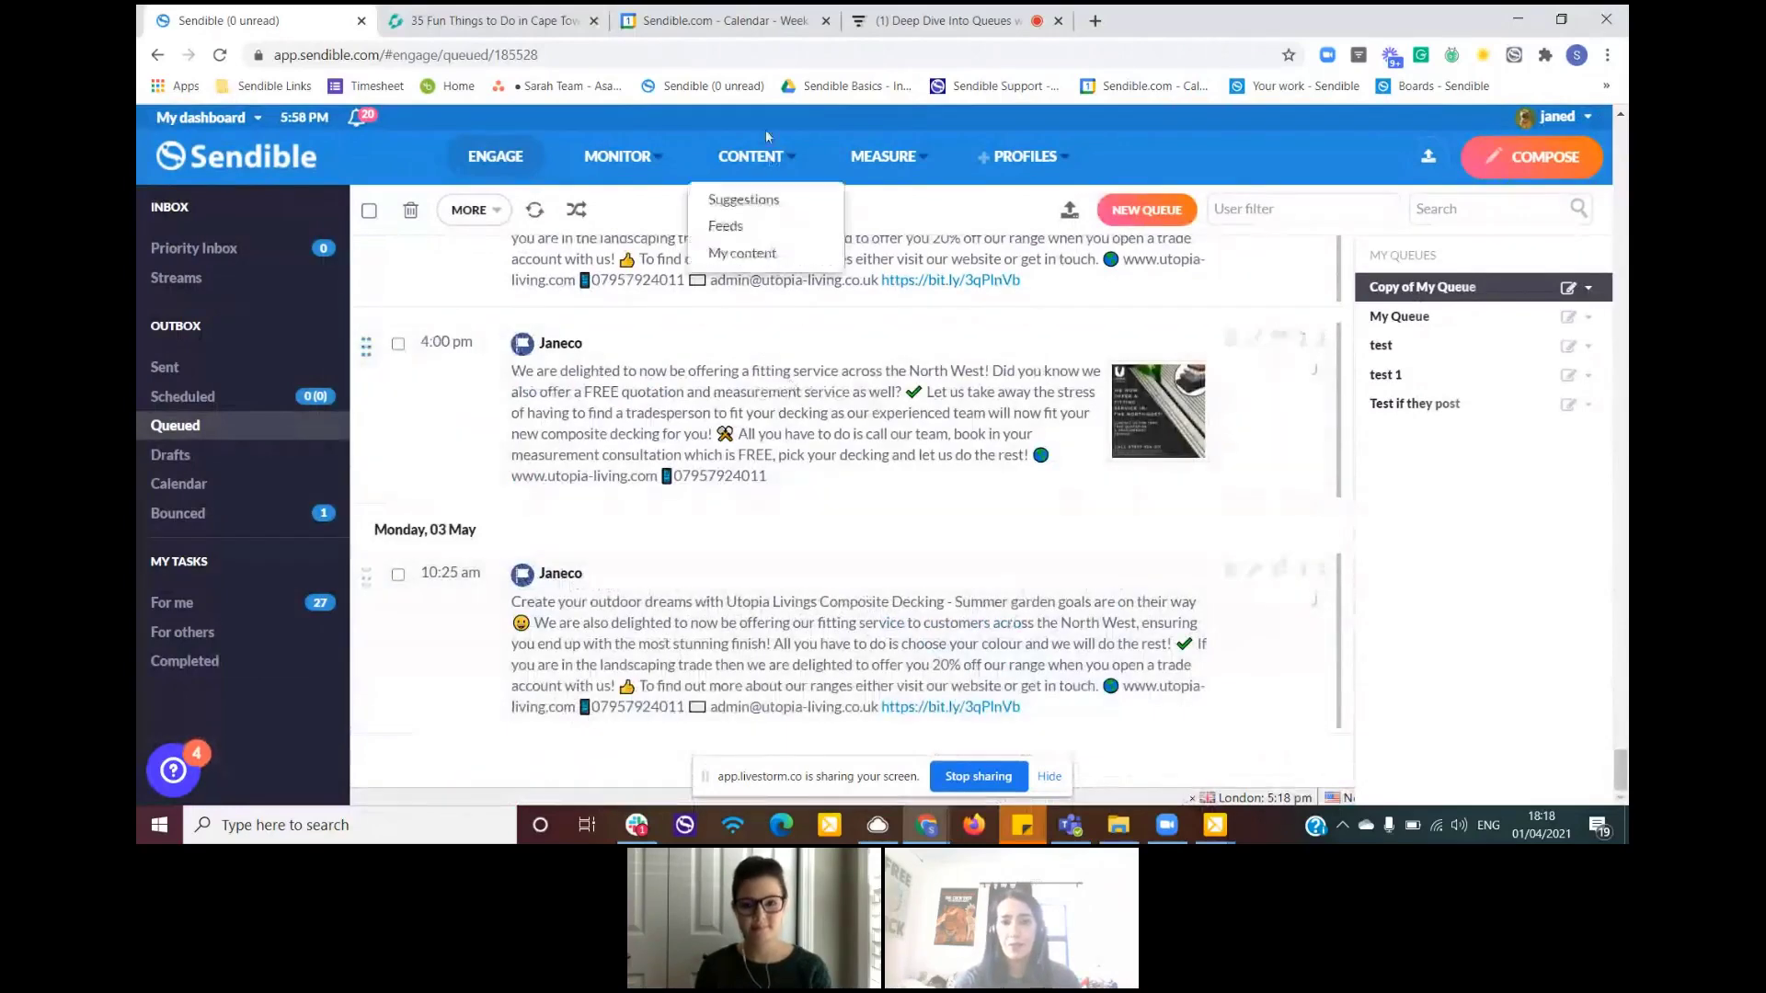
left_click(1006, 11)
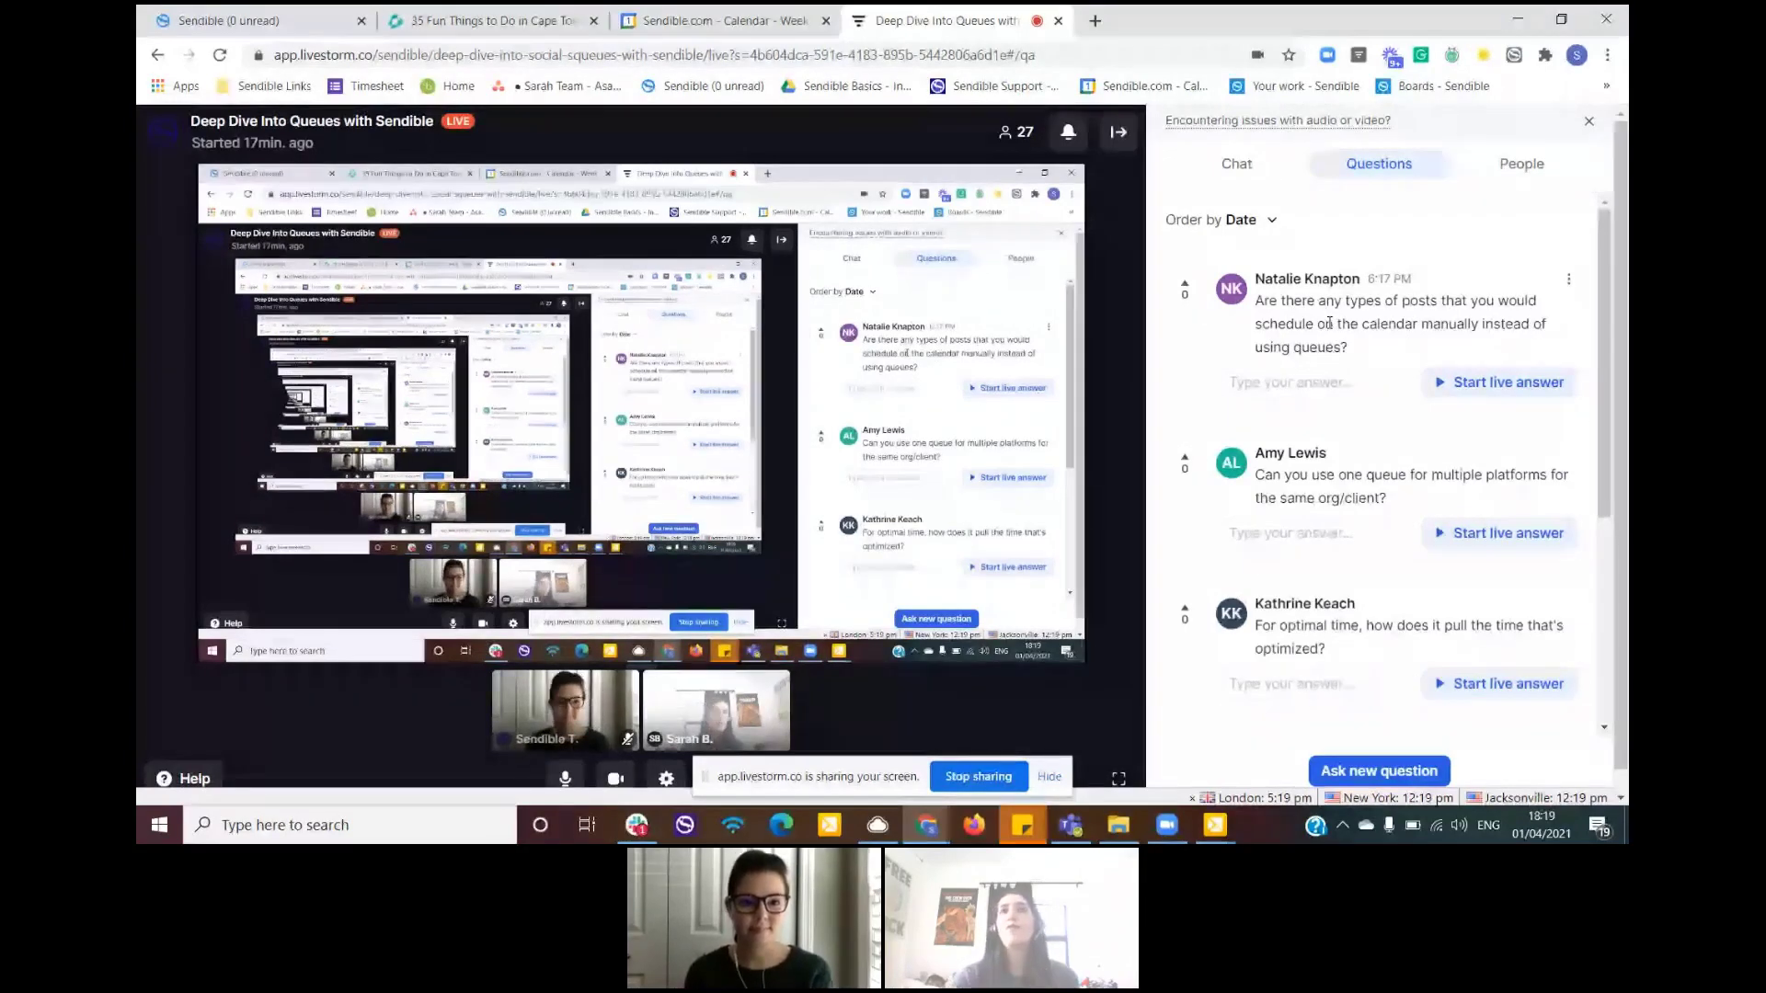
- Switch between the Sendible queue and Livestorm, and read through the attendees' questions in the webinar room
left_click(306, 28)
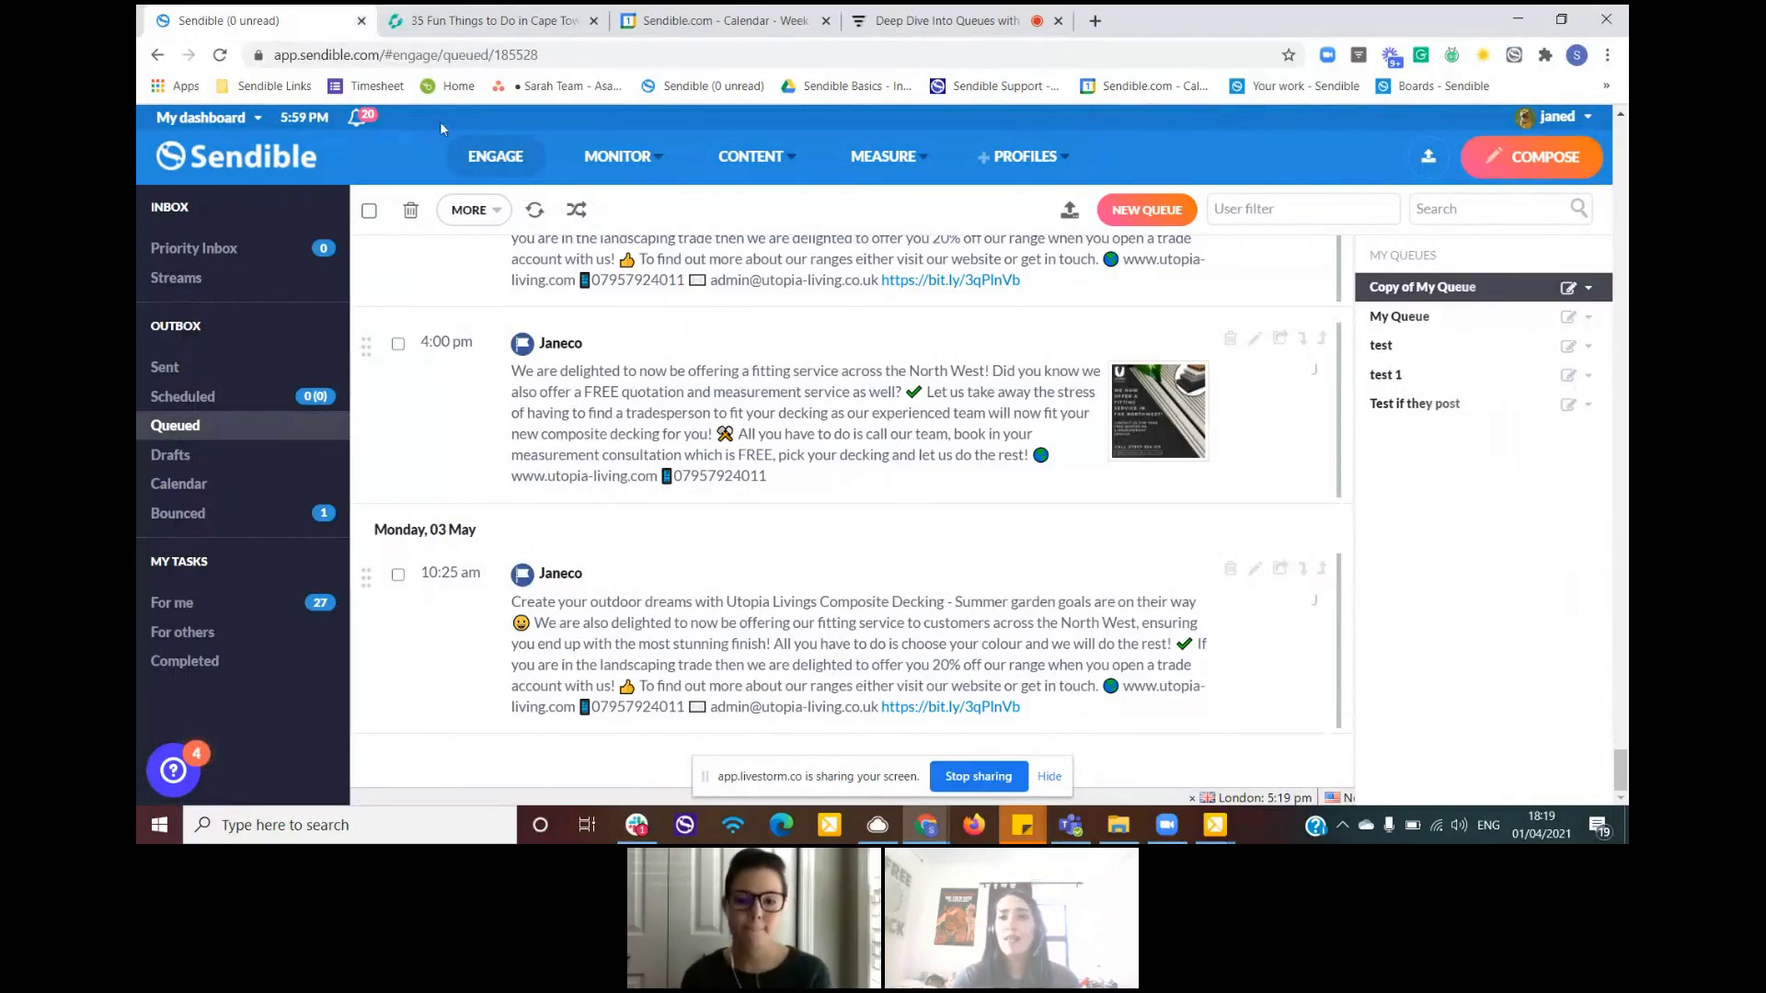
left_click(948, 20)
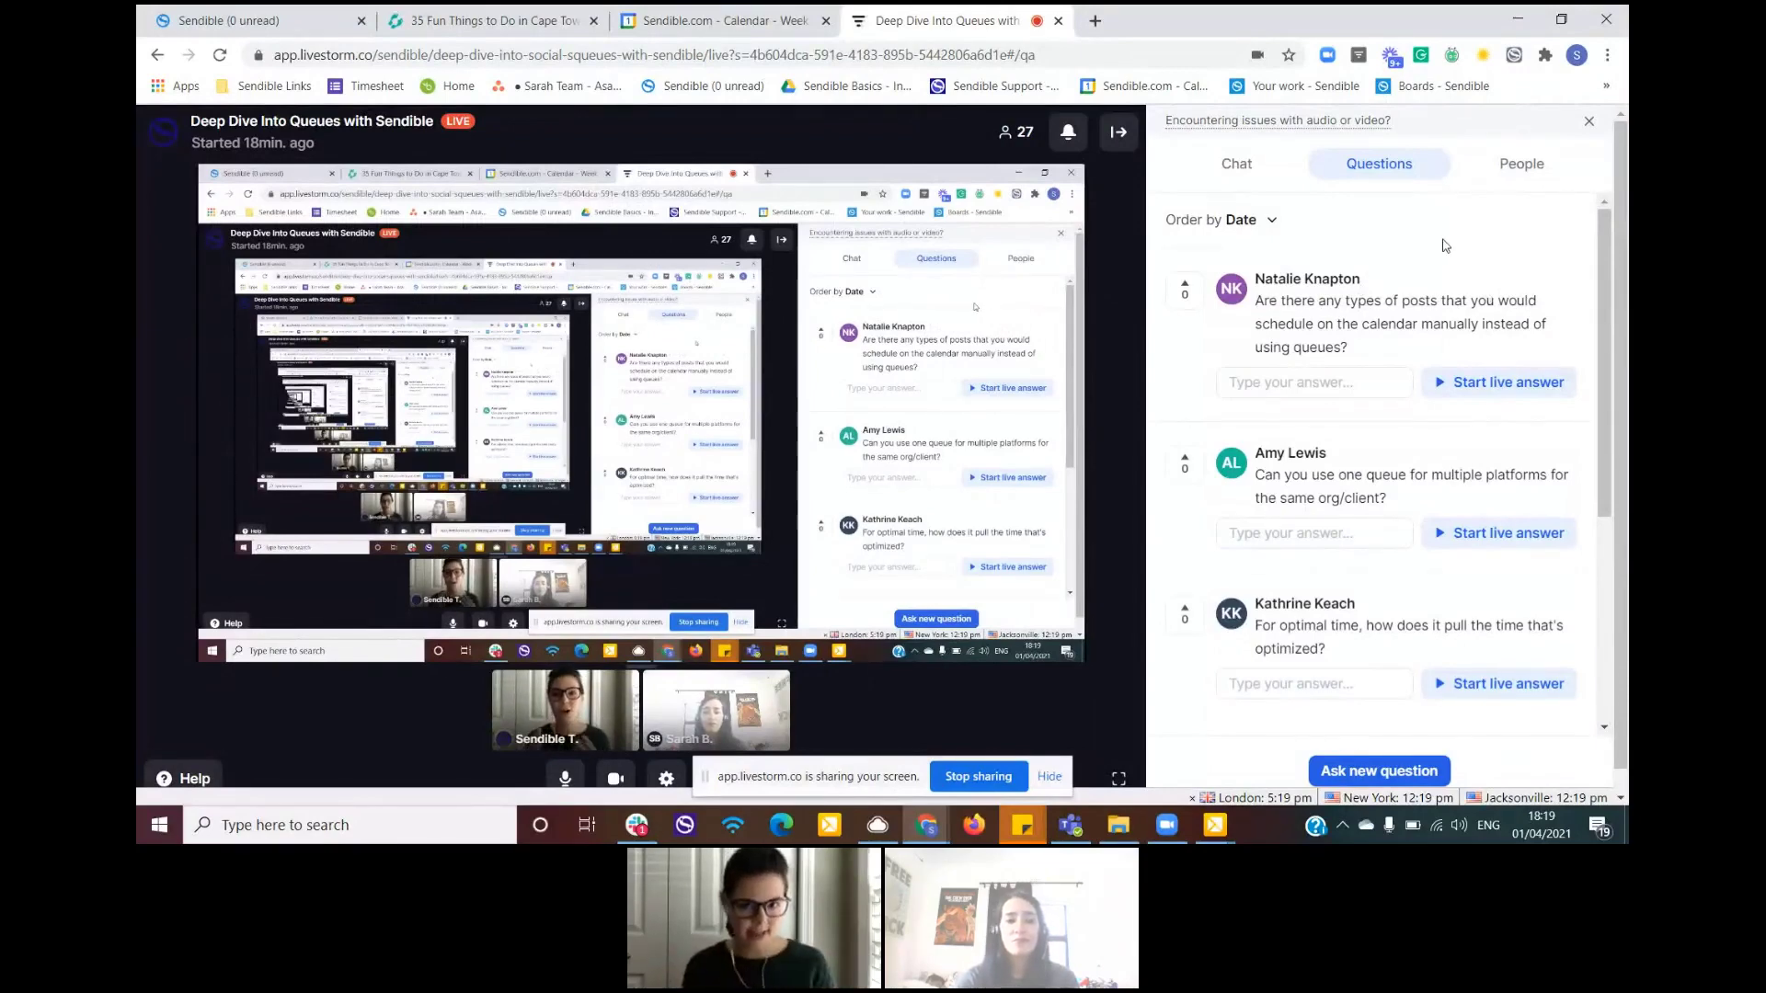
left_click(219, 20)
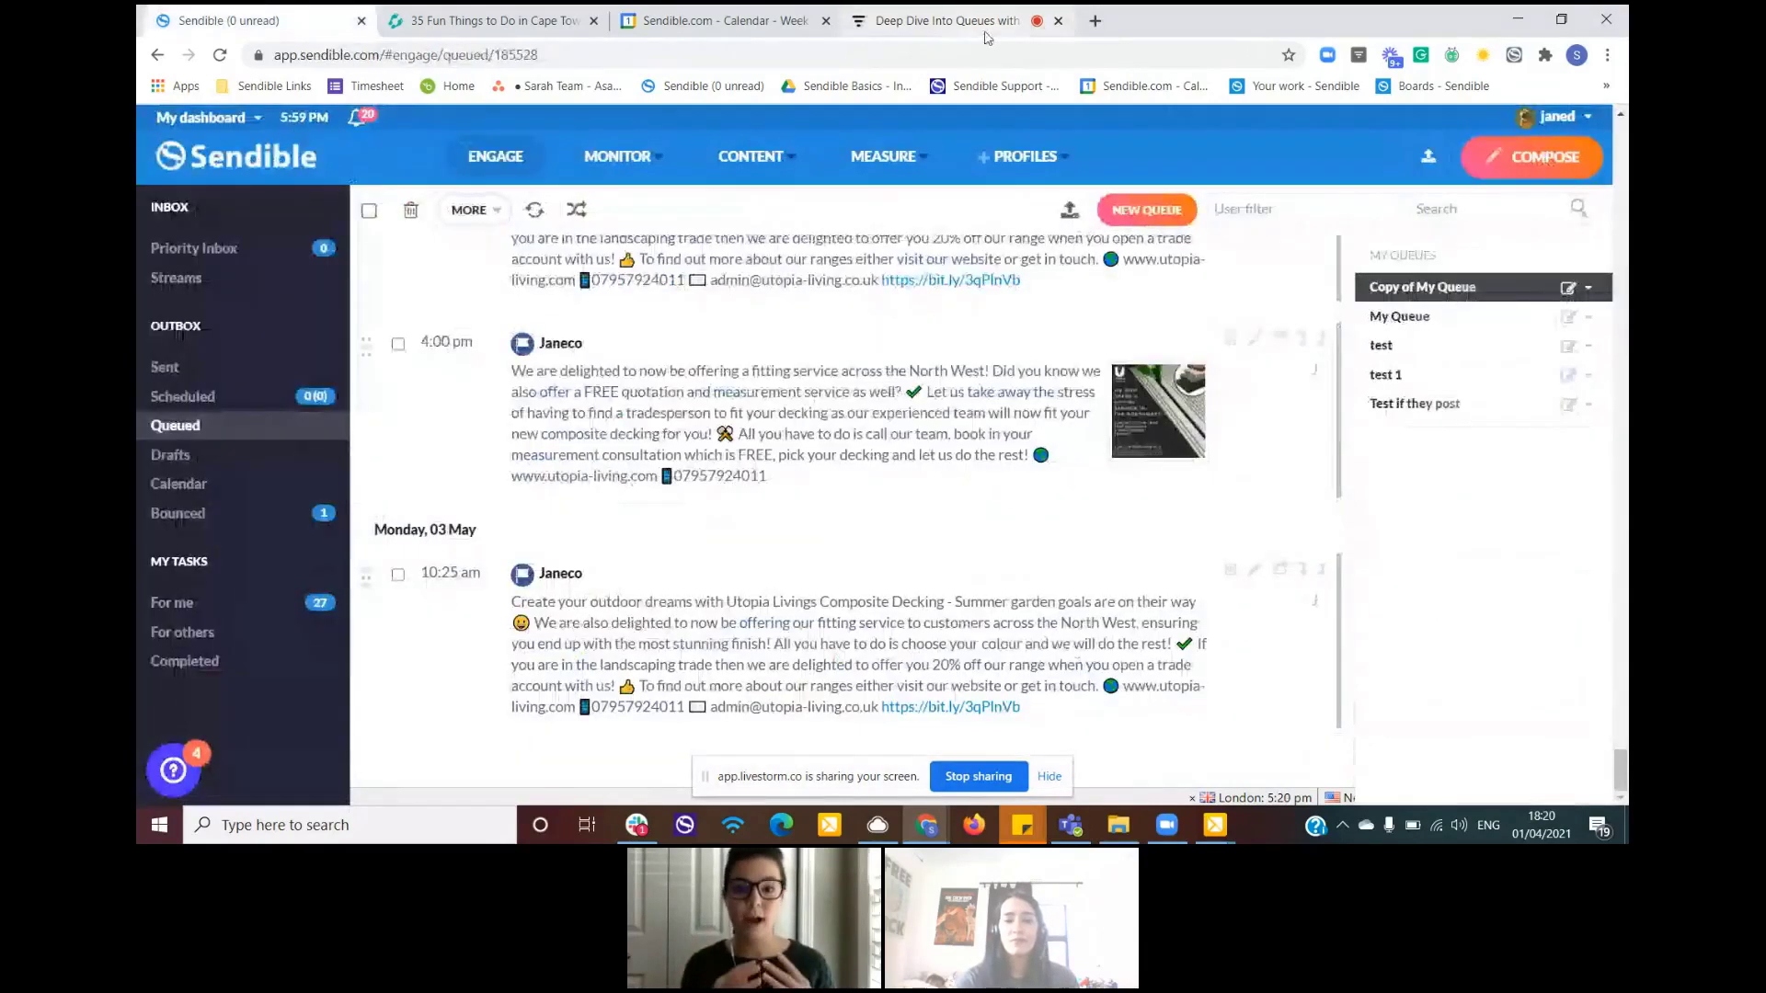
left_click(932, 22)
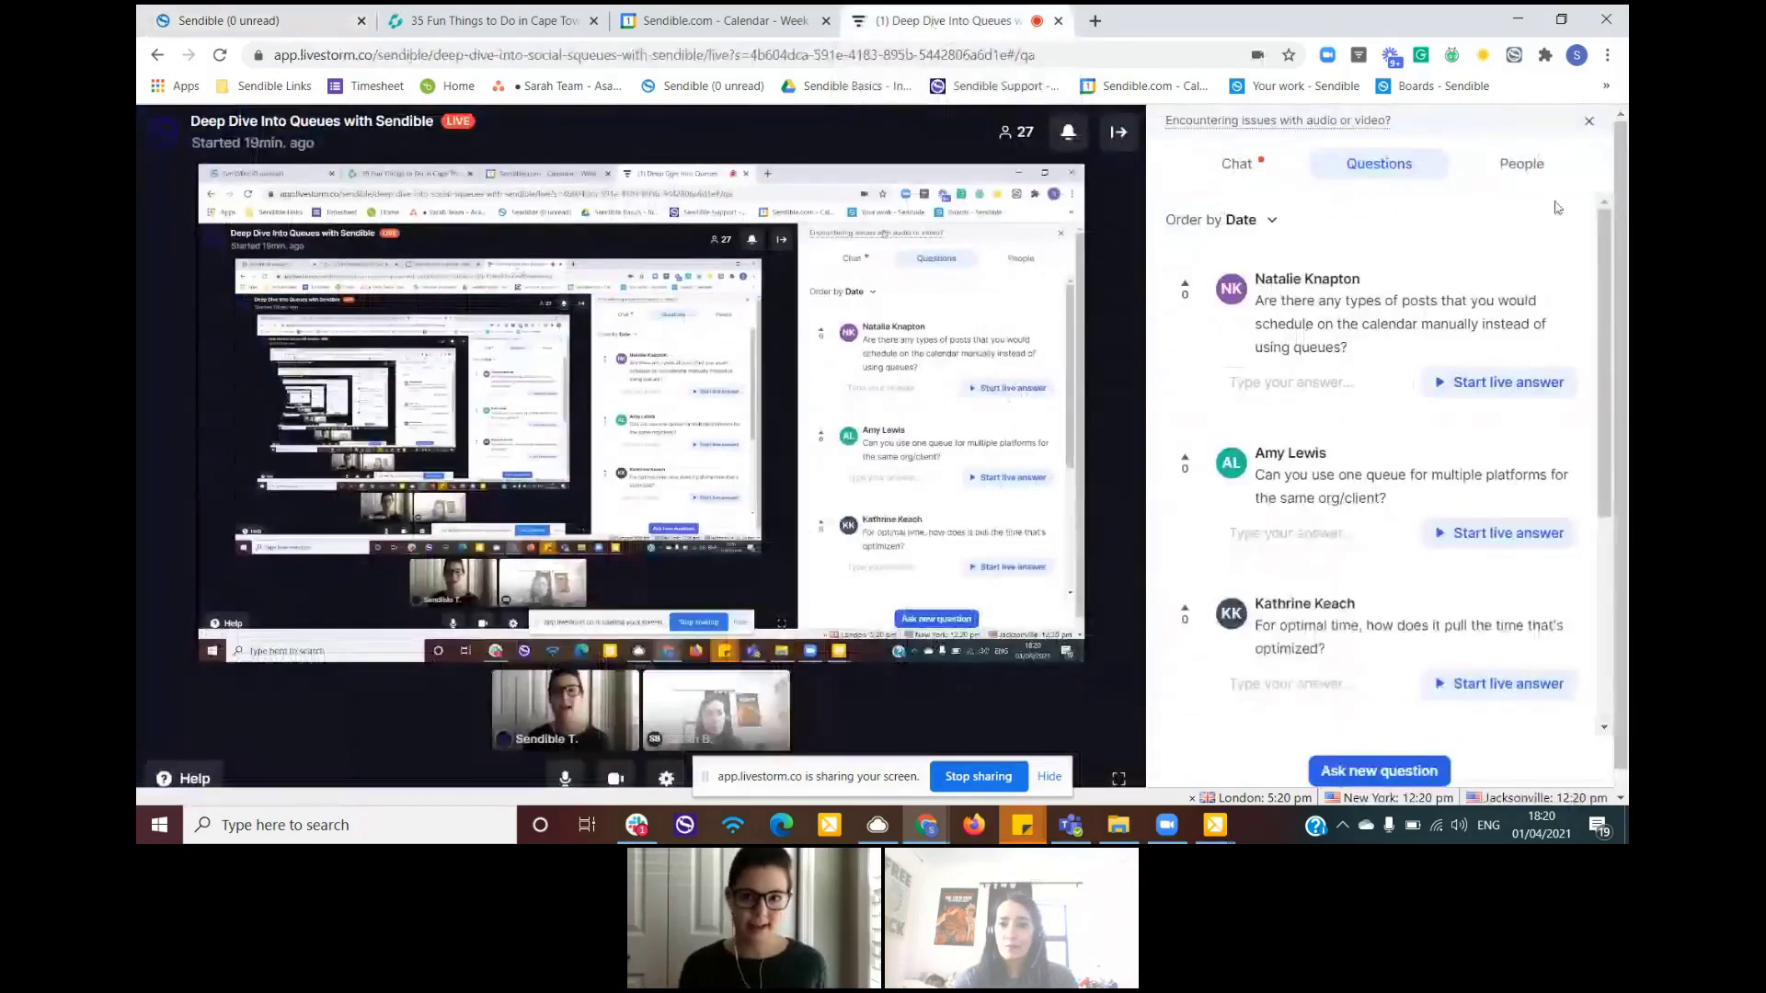
scroll(1588, 383, "down", 3)
scroll(1509, 427, "up", 3)
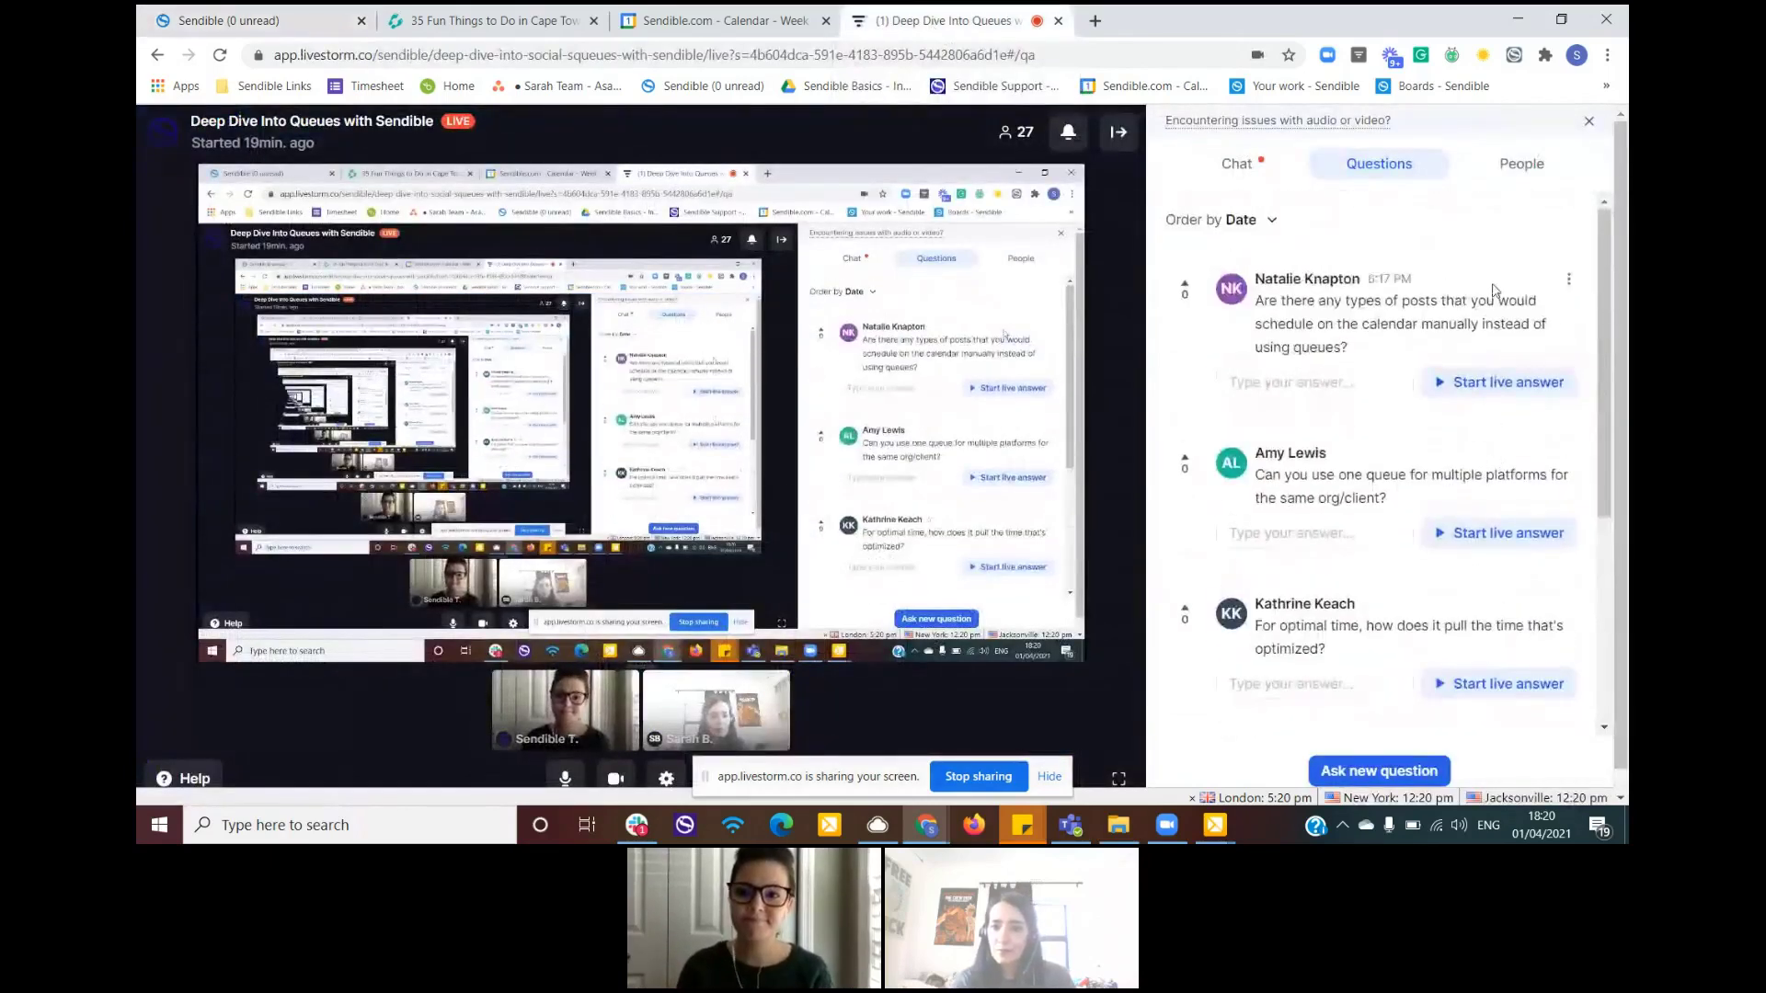
scroll(1405, 526, "down", 2)
scroll(1404, 526, "down", 2)
scroll(1407, 529, "up", 4)
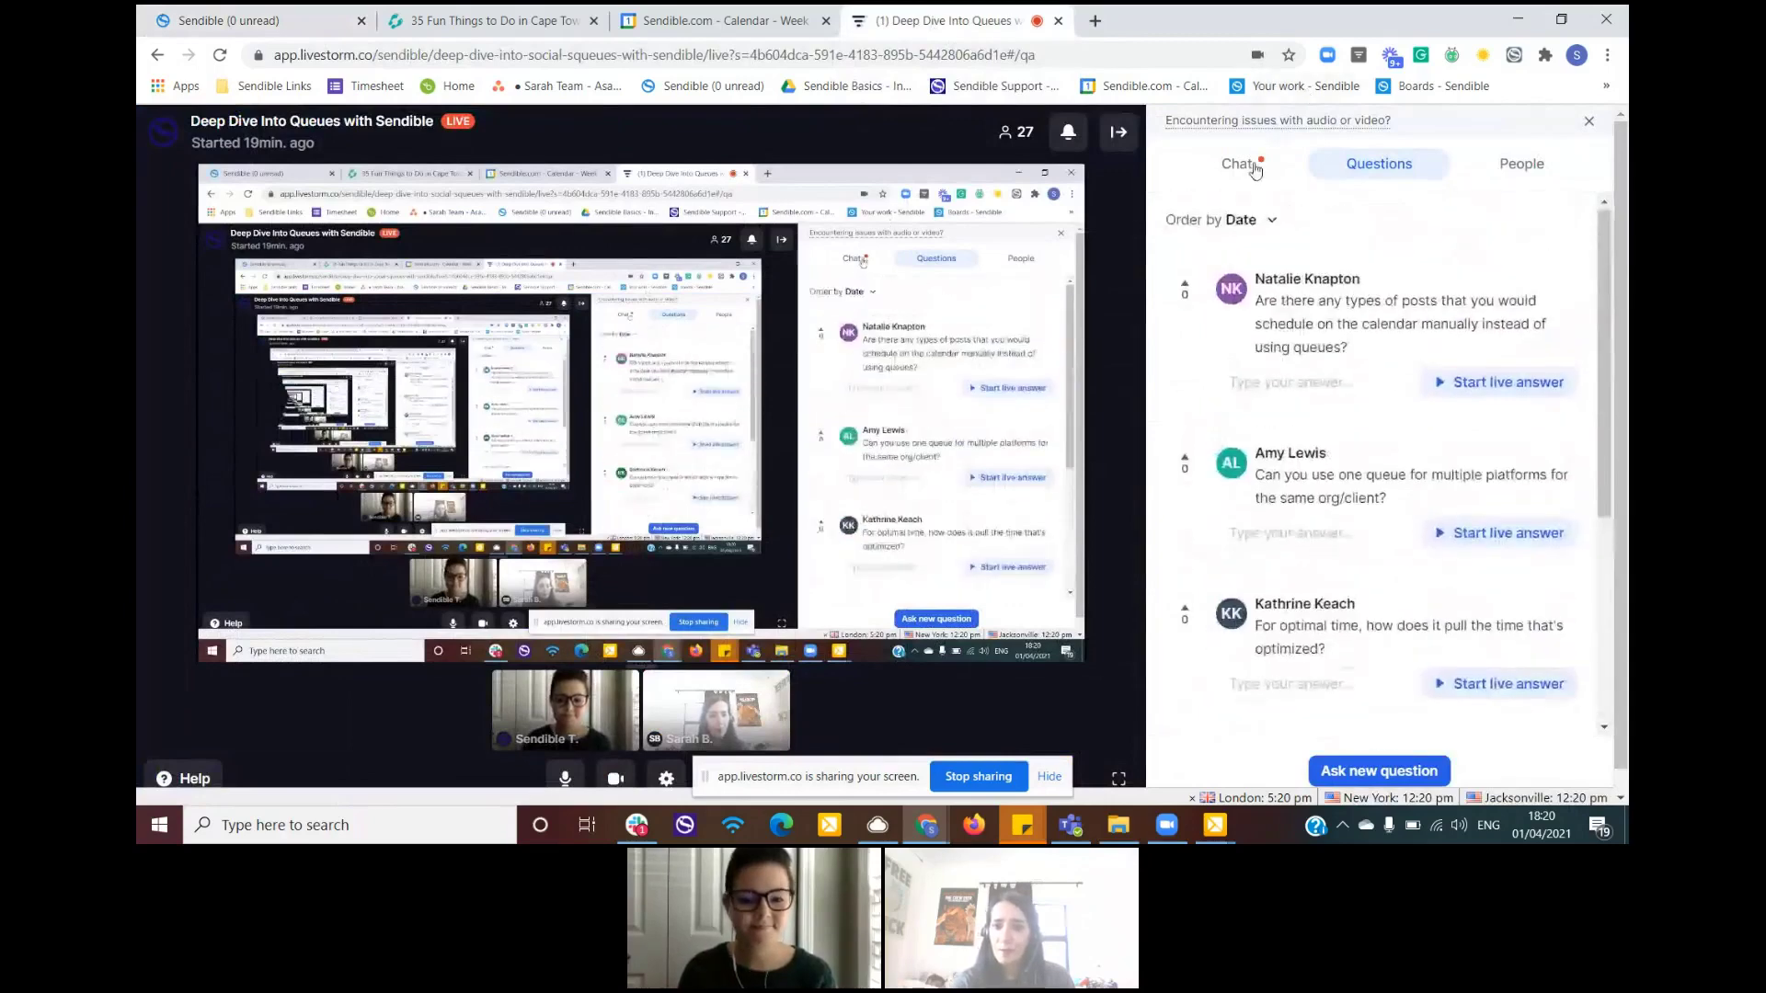
- Read the new messages in the Livestorm chat, and return to the attendee questions to check the newest one
left_click(1253, 167)
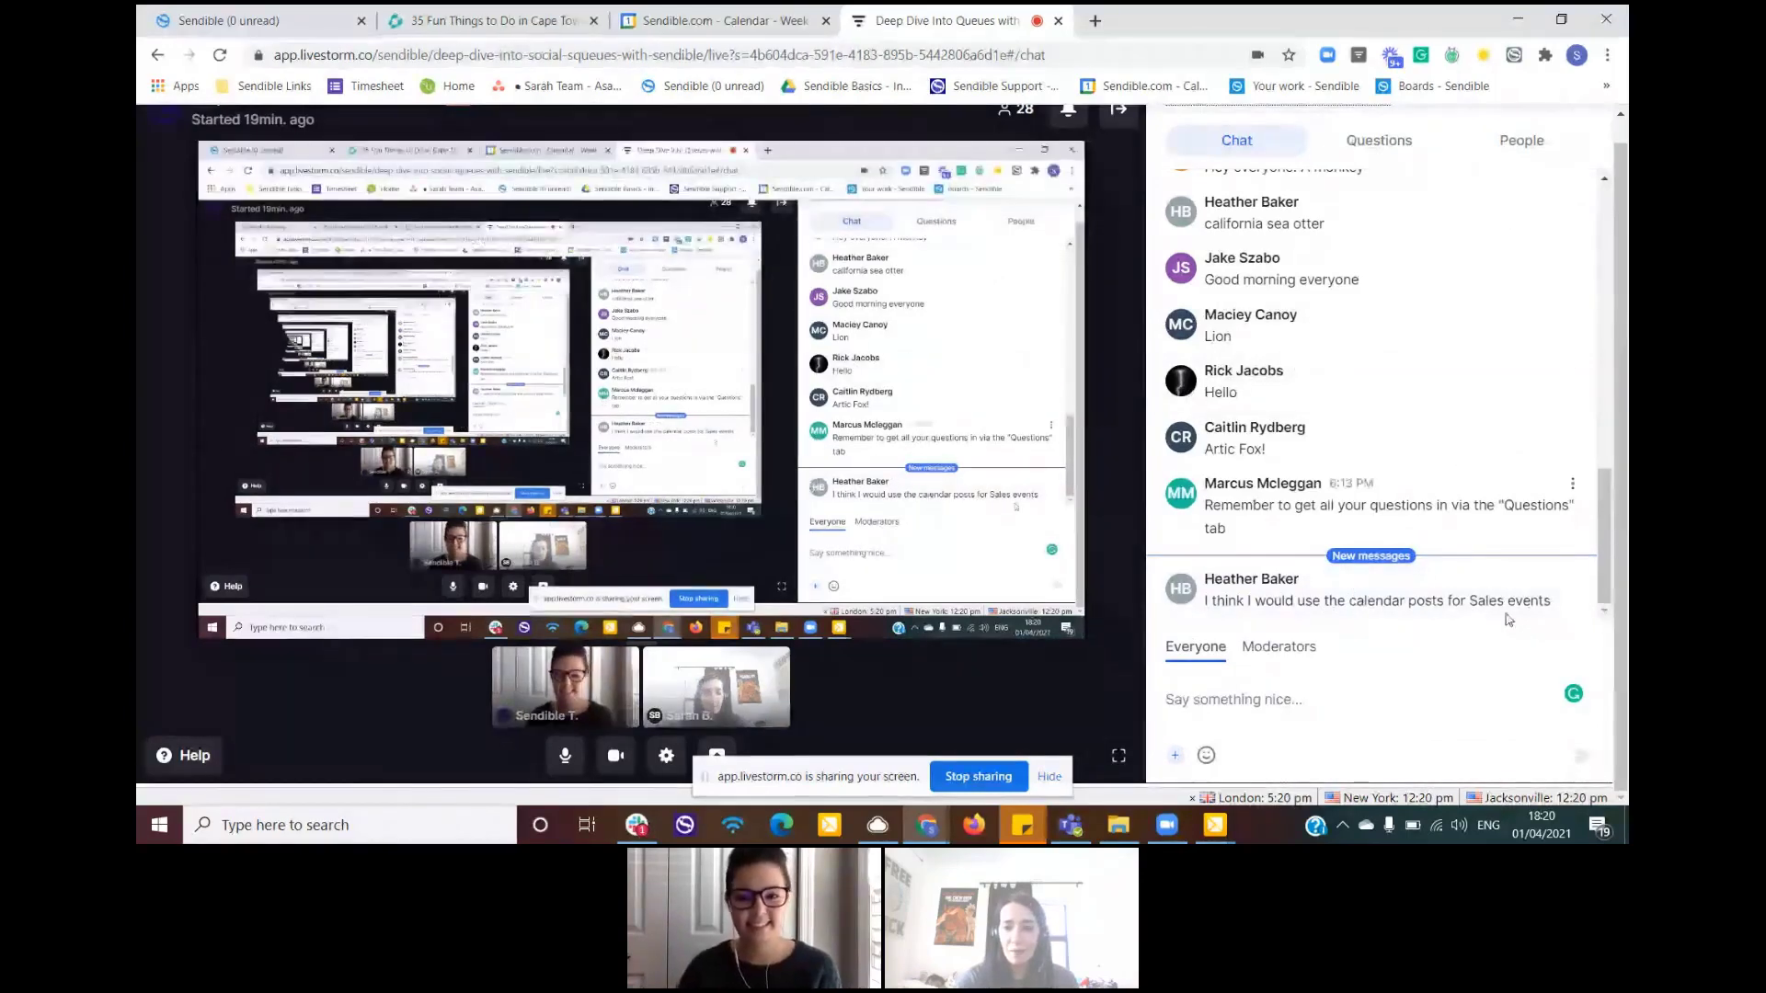
left_click(1354, 138)
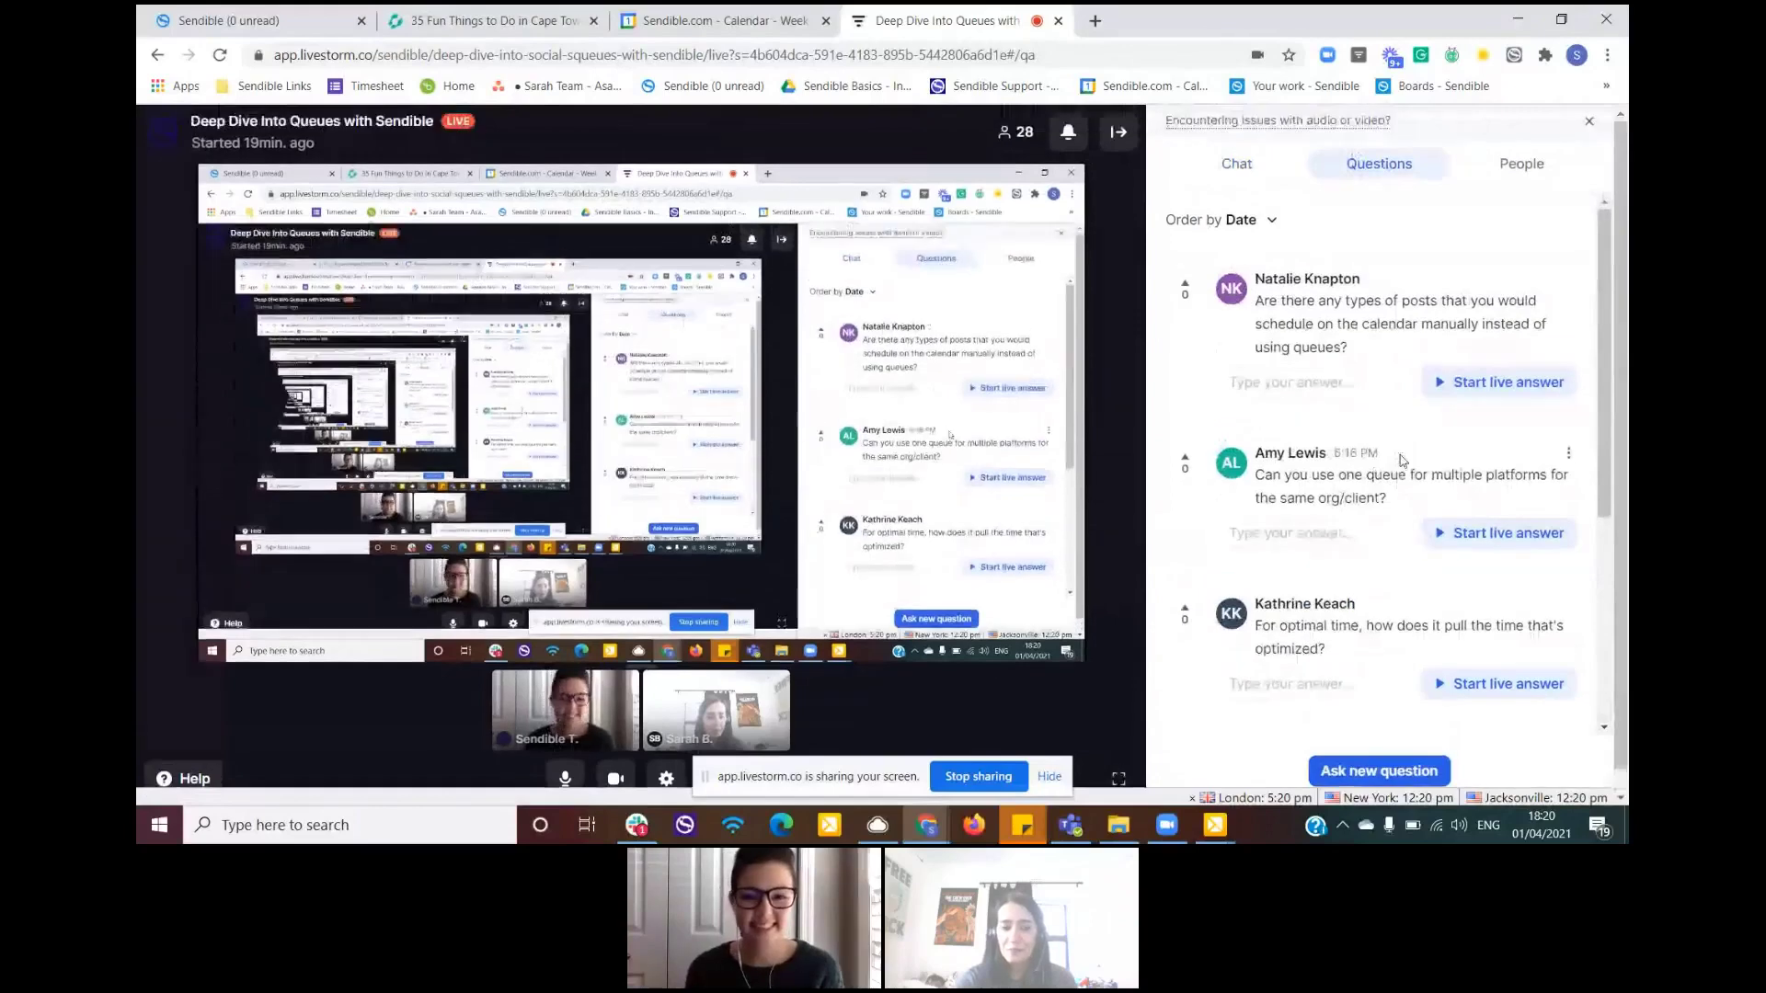
scroll(1402, 458, "down", 2)
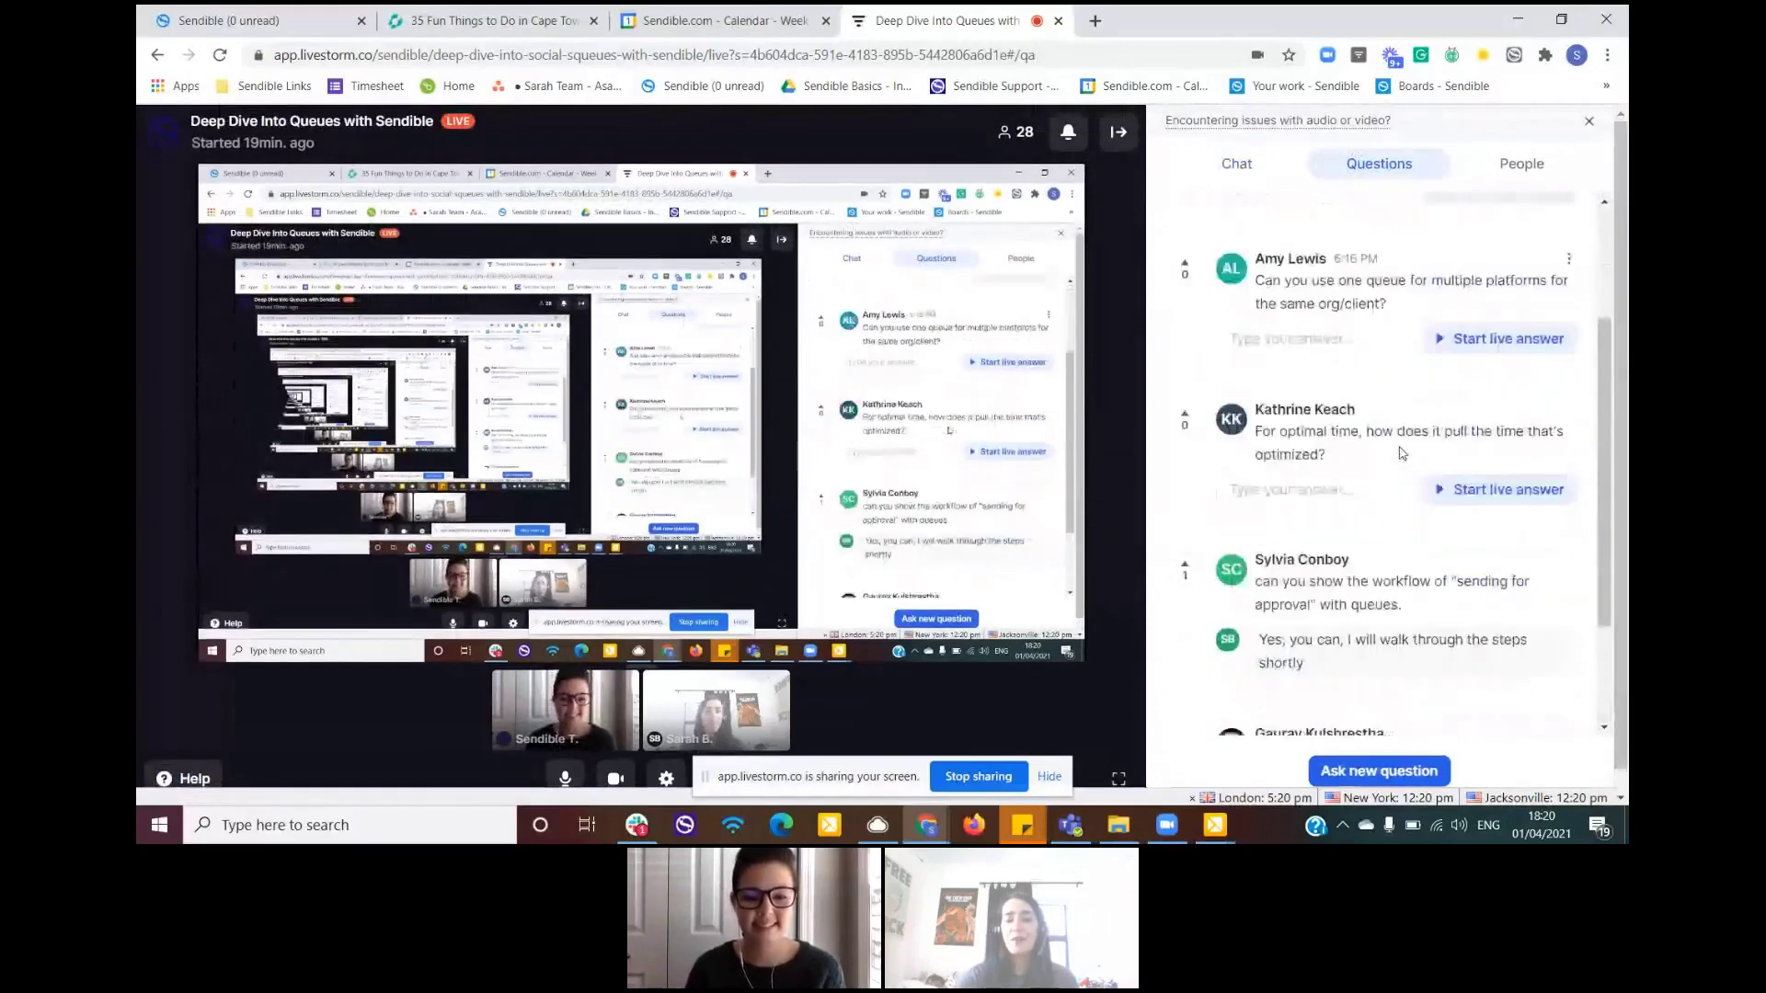
scroll(1401, 453, "down", 2)
scroll(1370, 321, "up", 3)
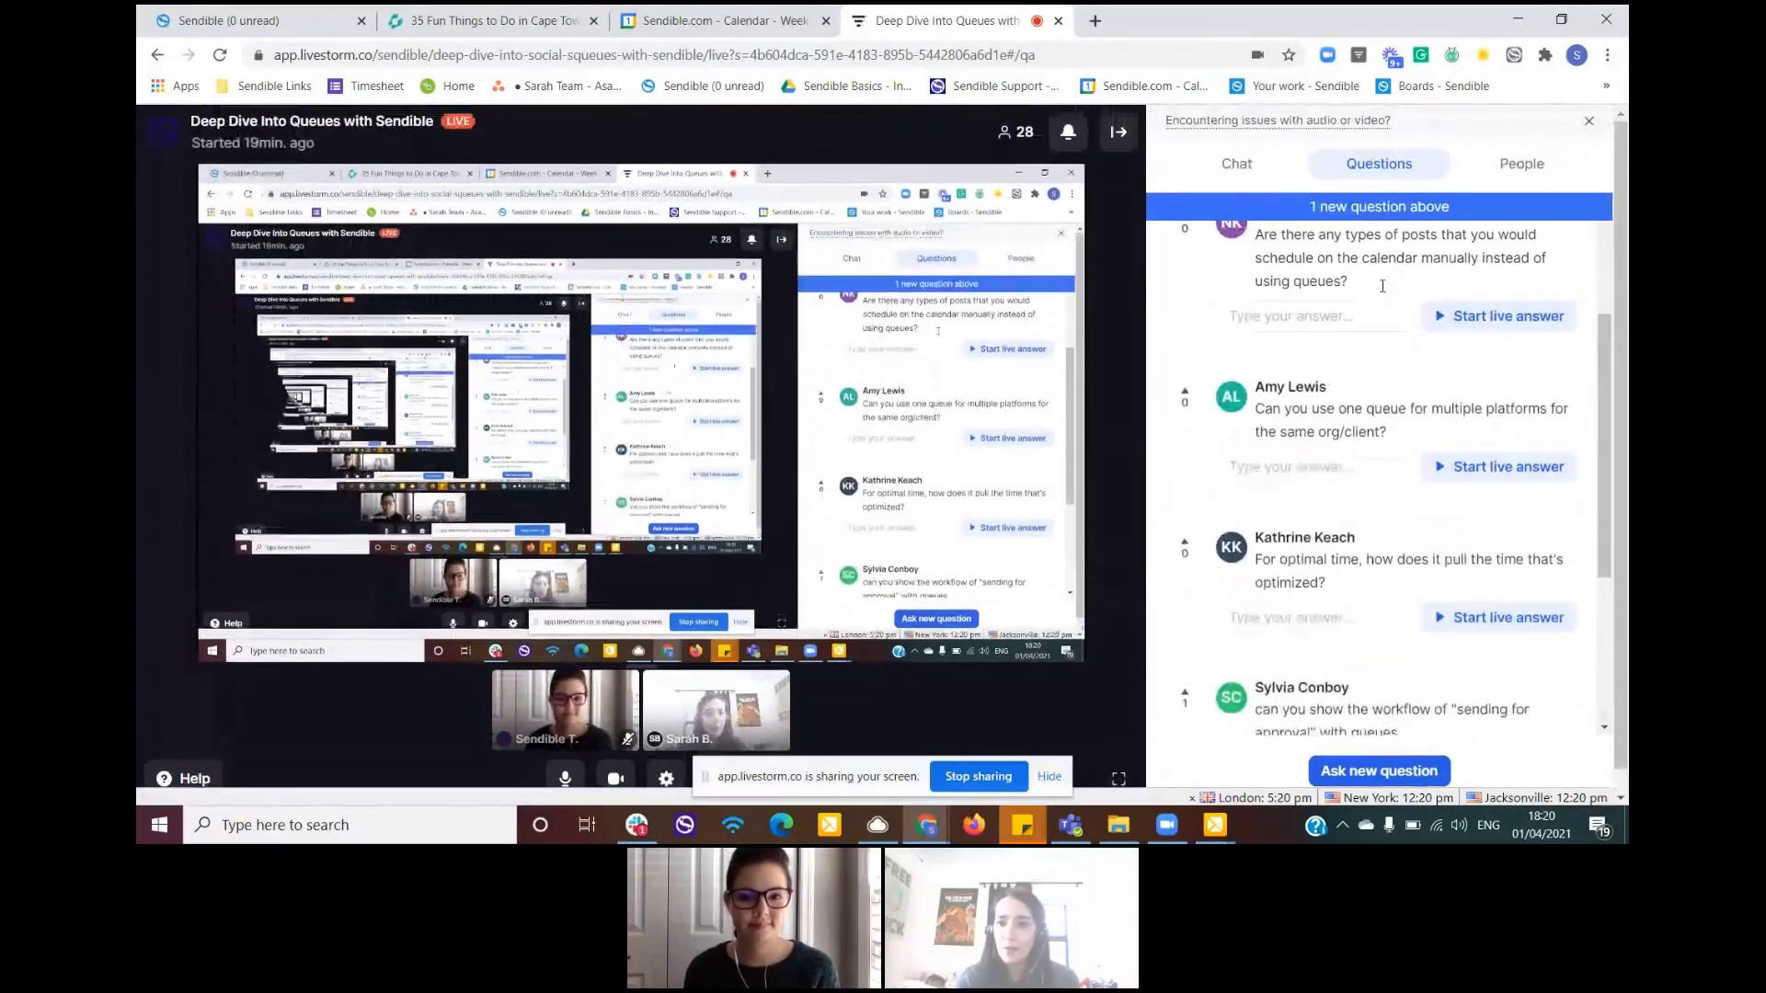
scroll(1382, 286, "up", 4)
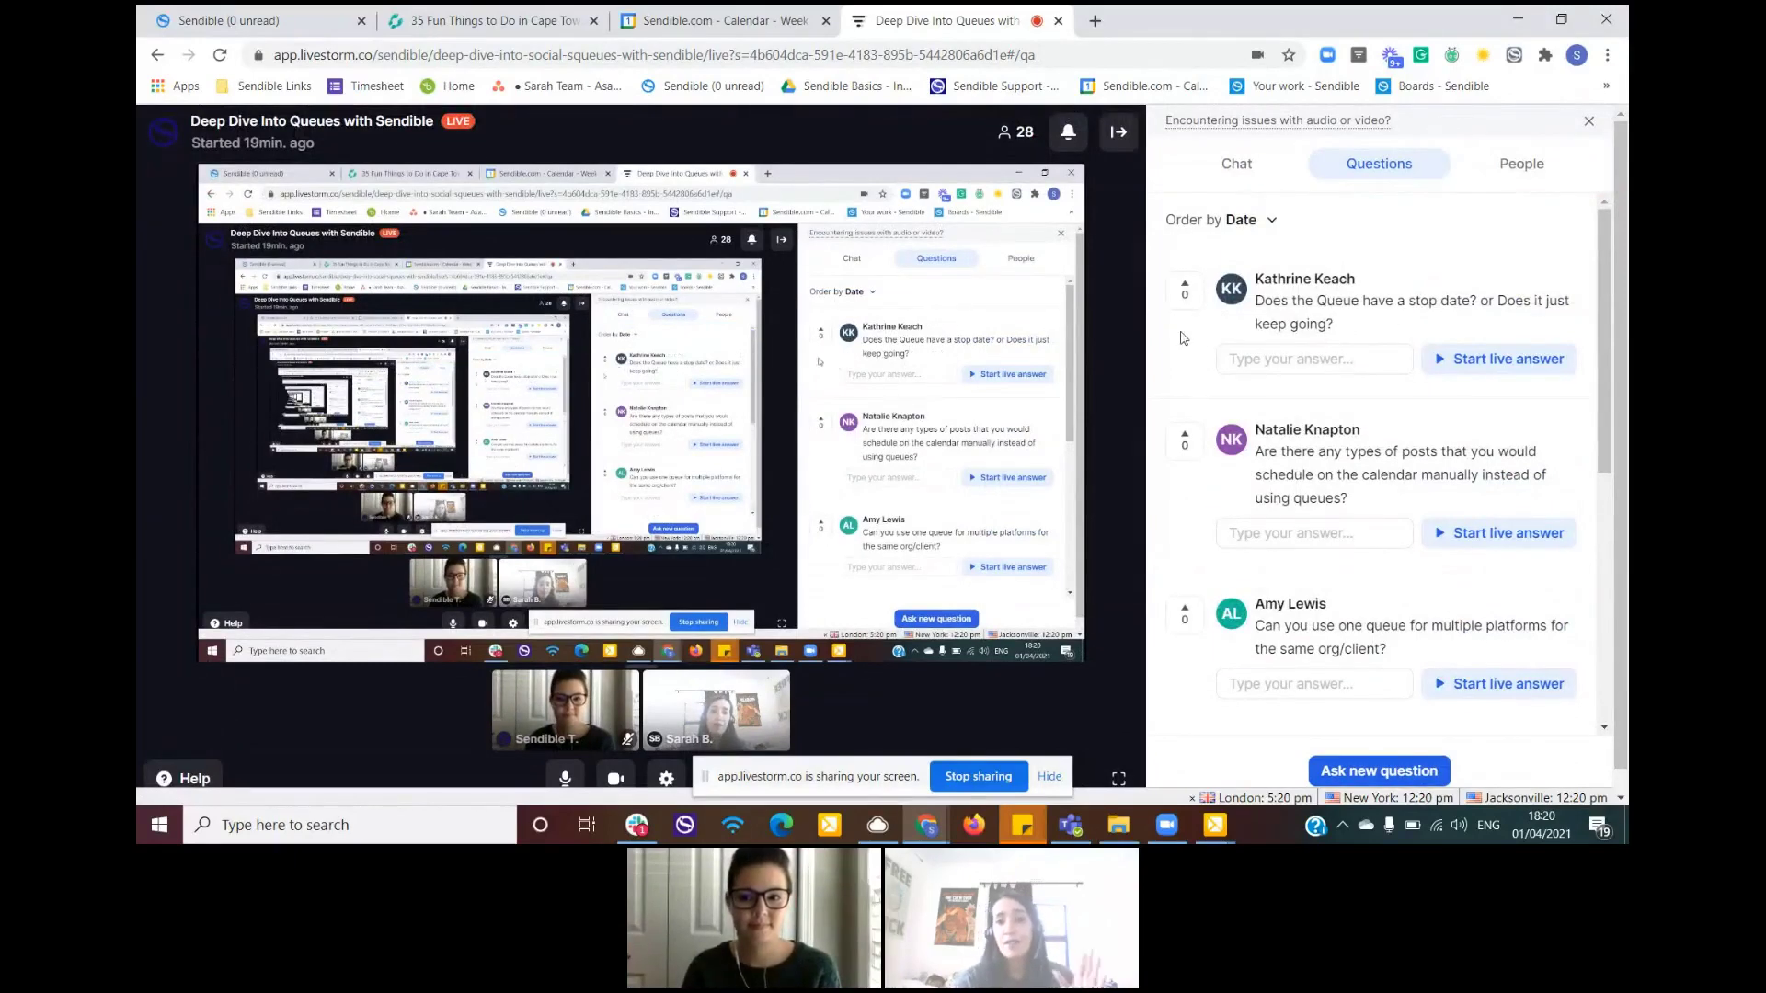
- Return to Sendible and open the settings of Copy of My Queue to examine its message recycling option
left_click(239, 20)
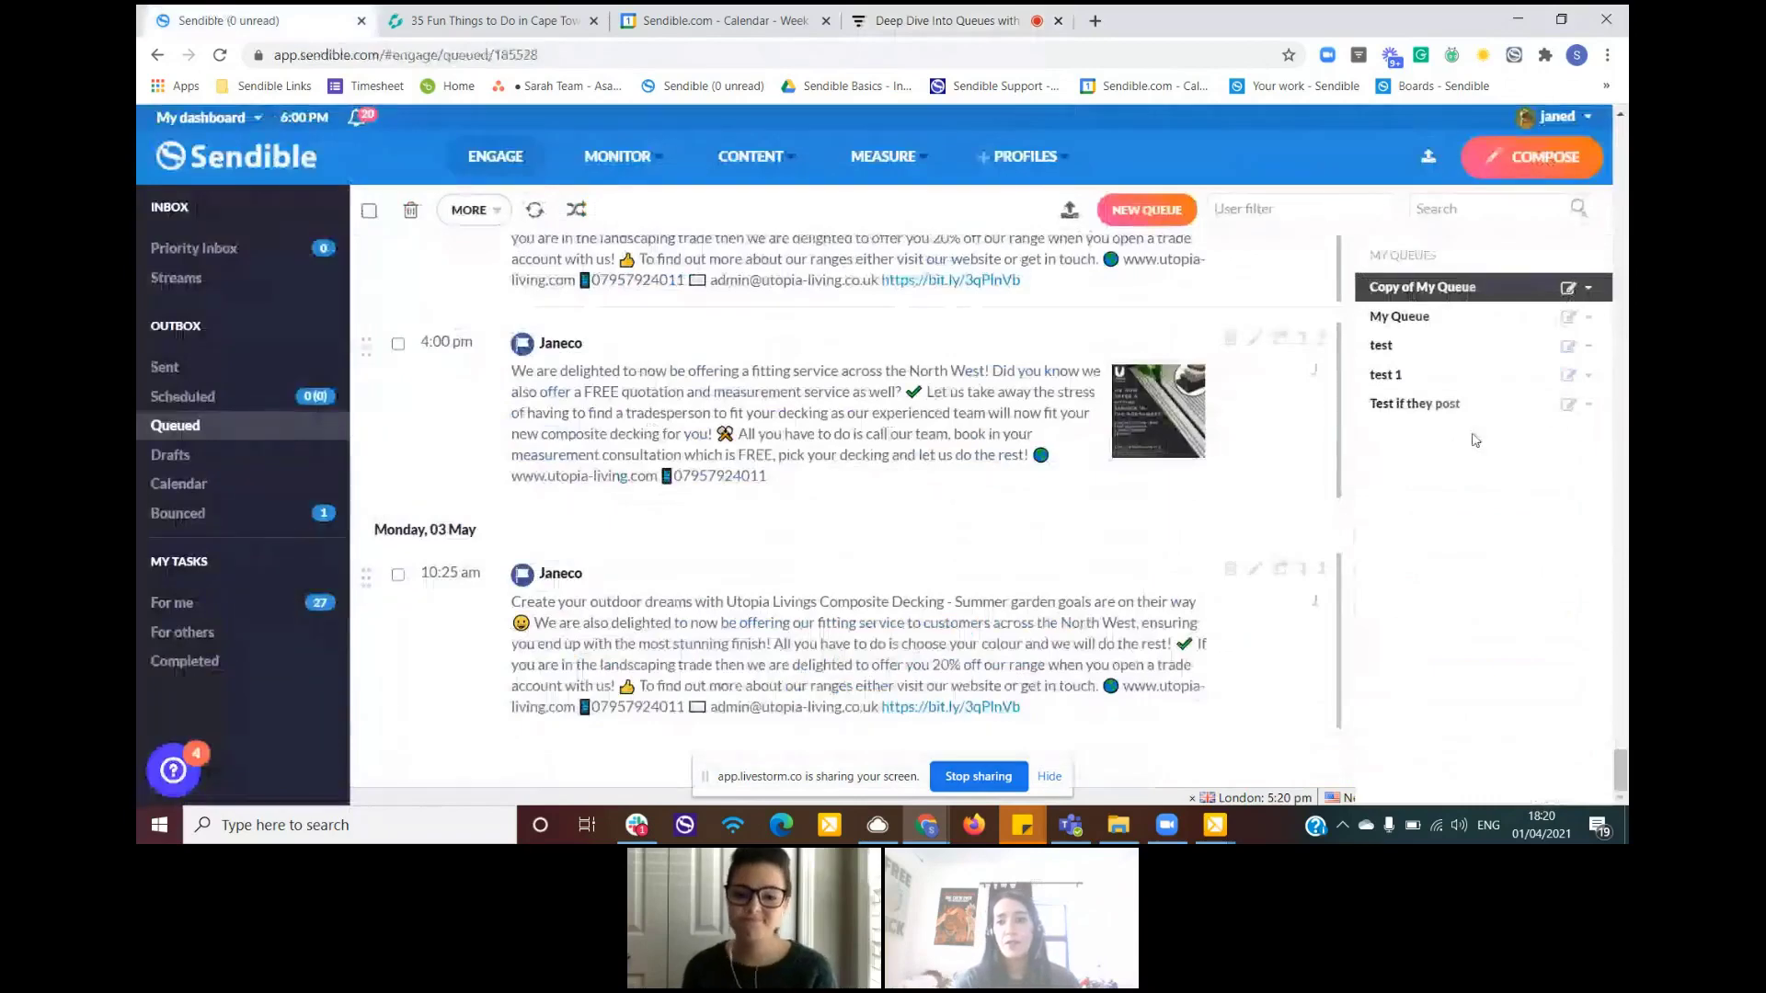
scroll(1474, 479, "up", 3)
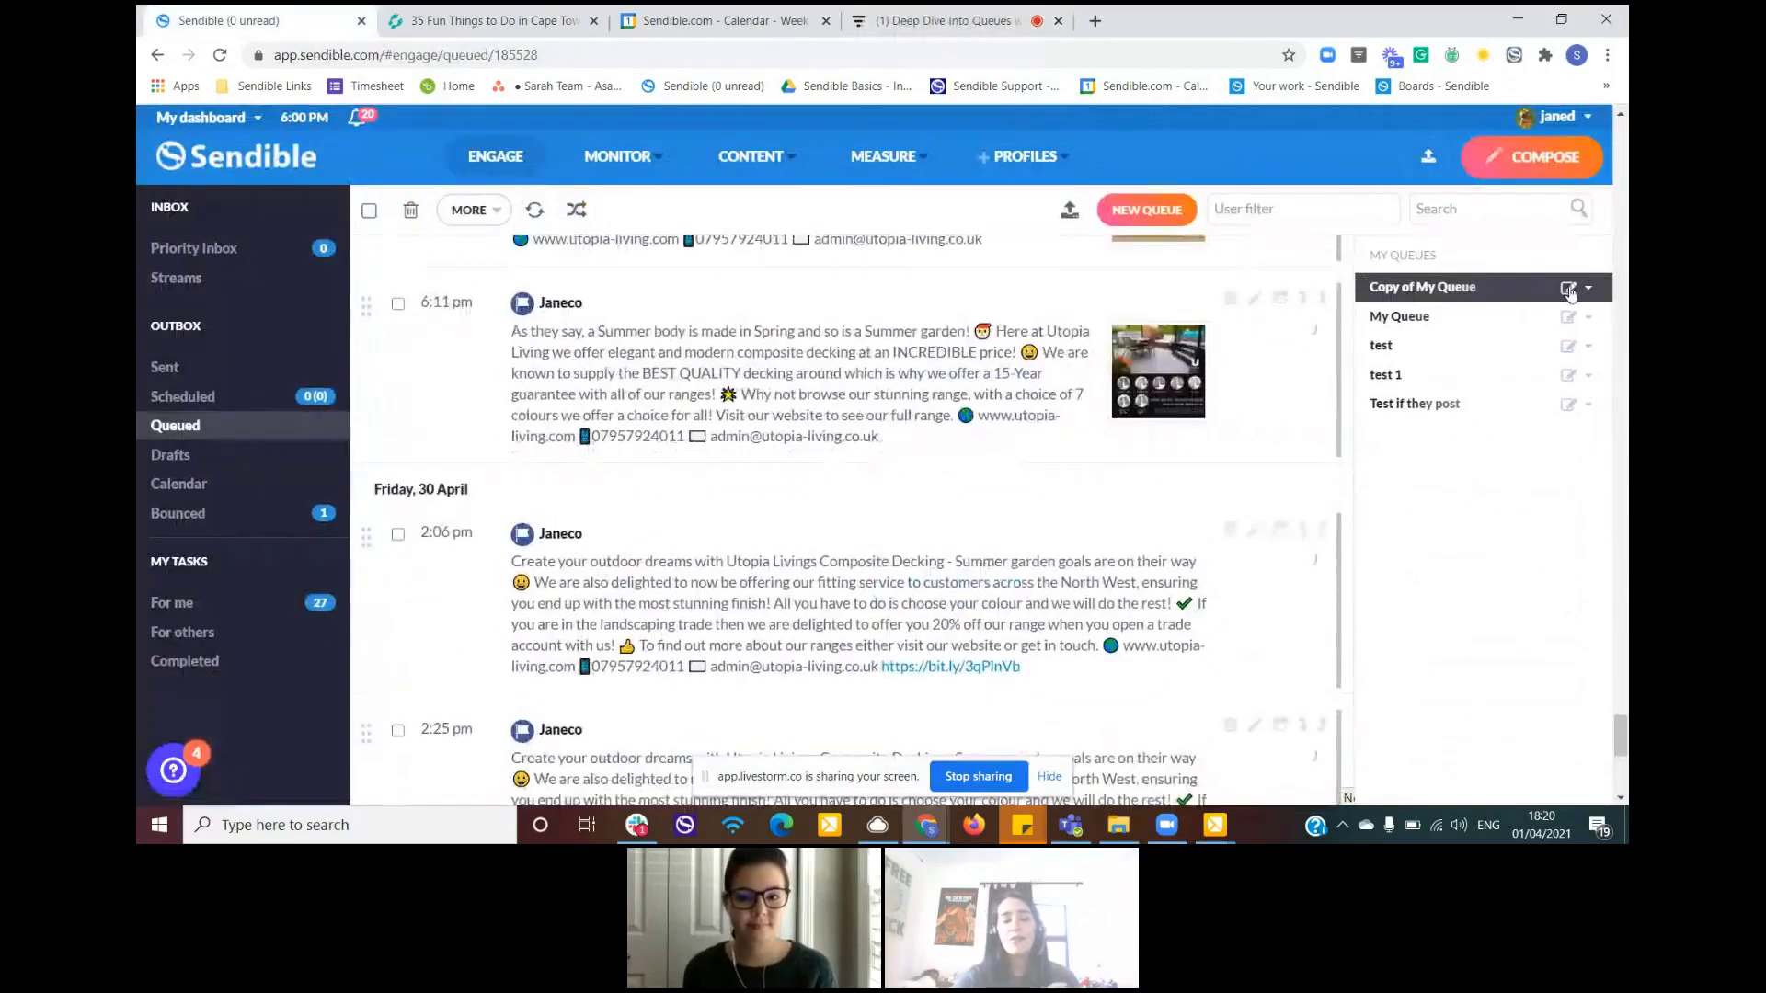
left_click(1567, 289)
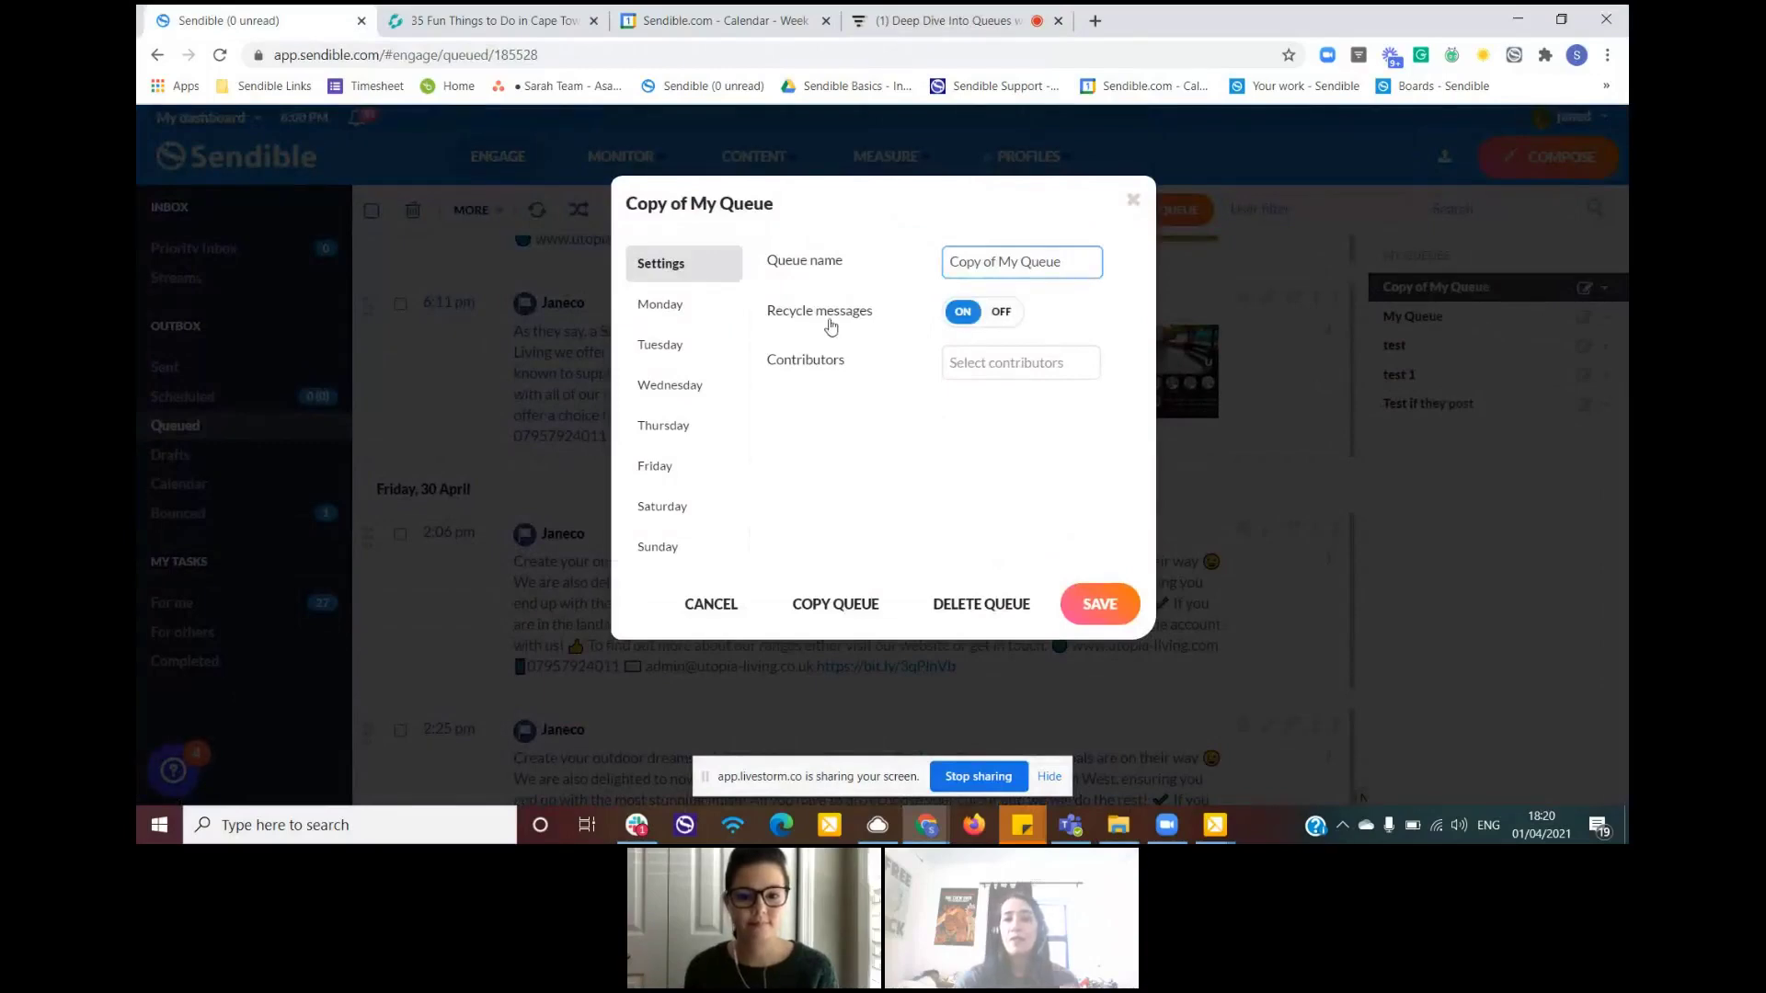
- Check the newest message in the Livestorm chat, and return to Sendible to close the settings of Copy of My Queue without saving
left_click(822, 318)
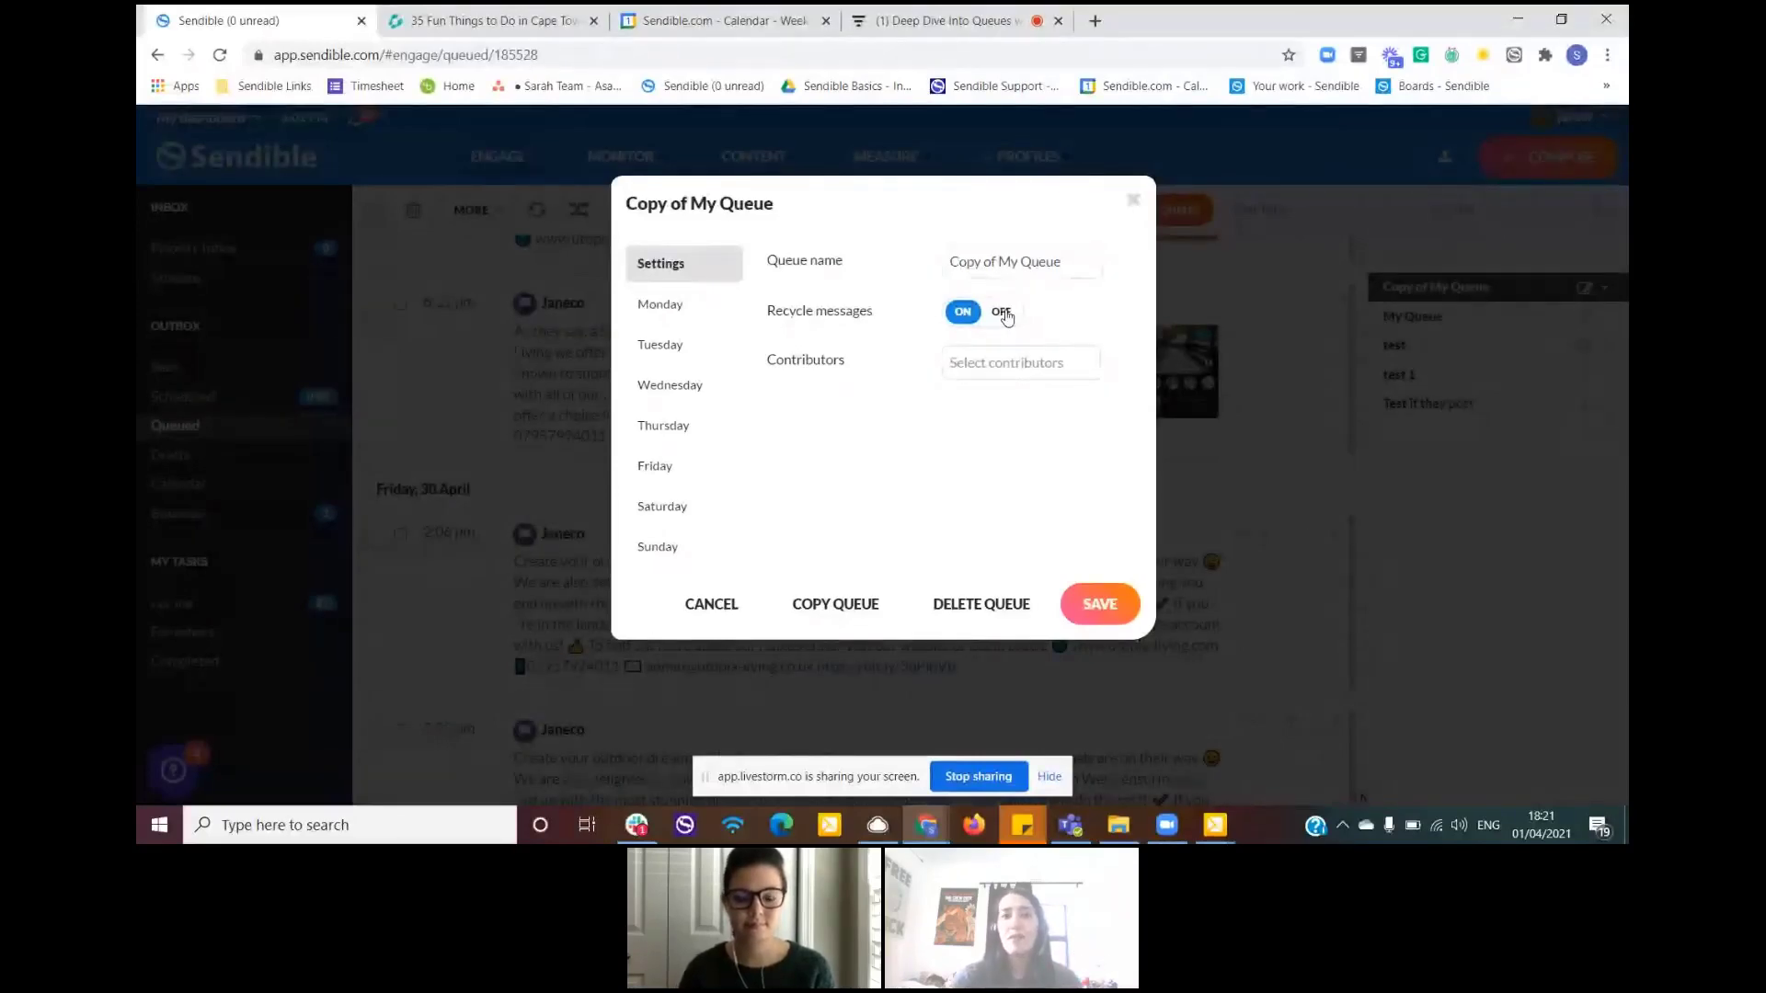
left_click(981, 13)
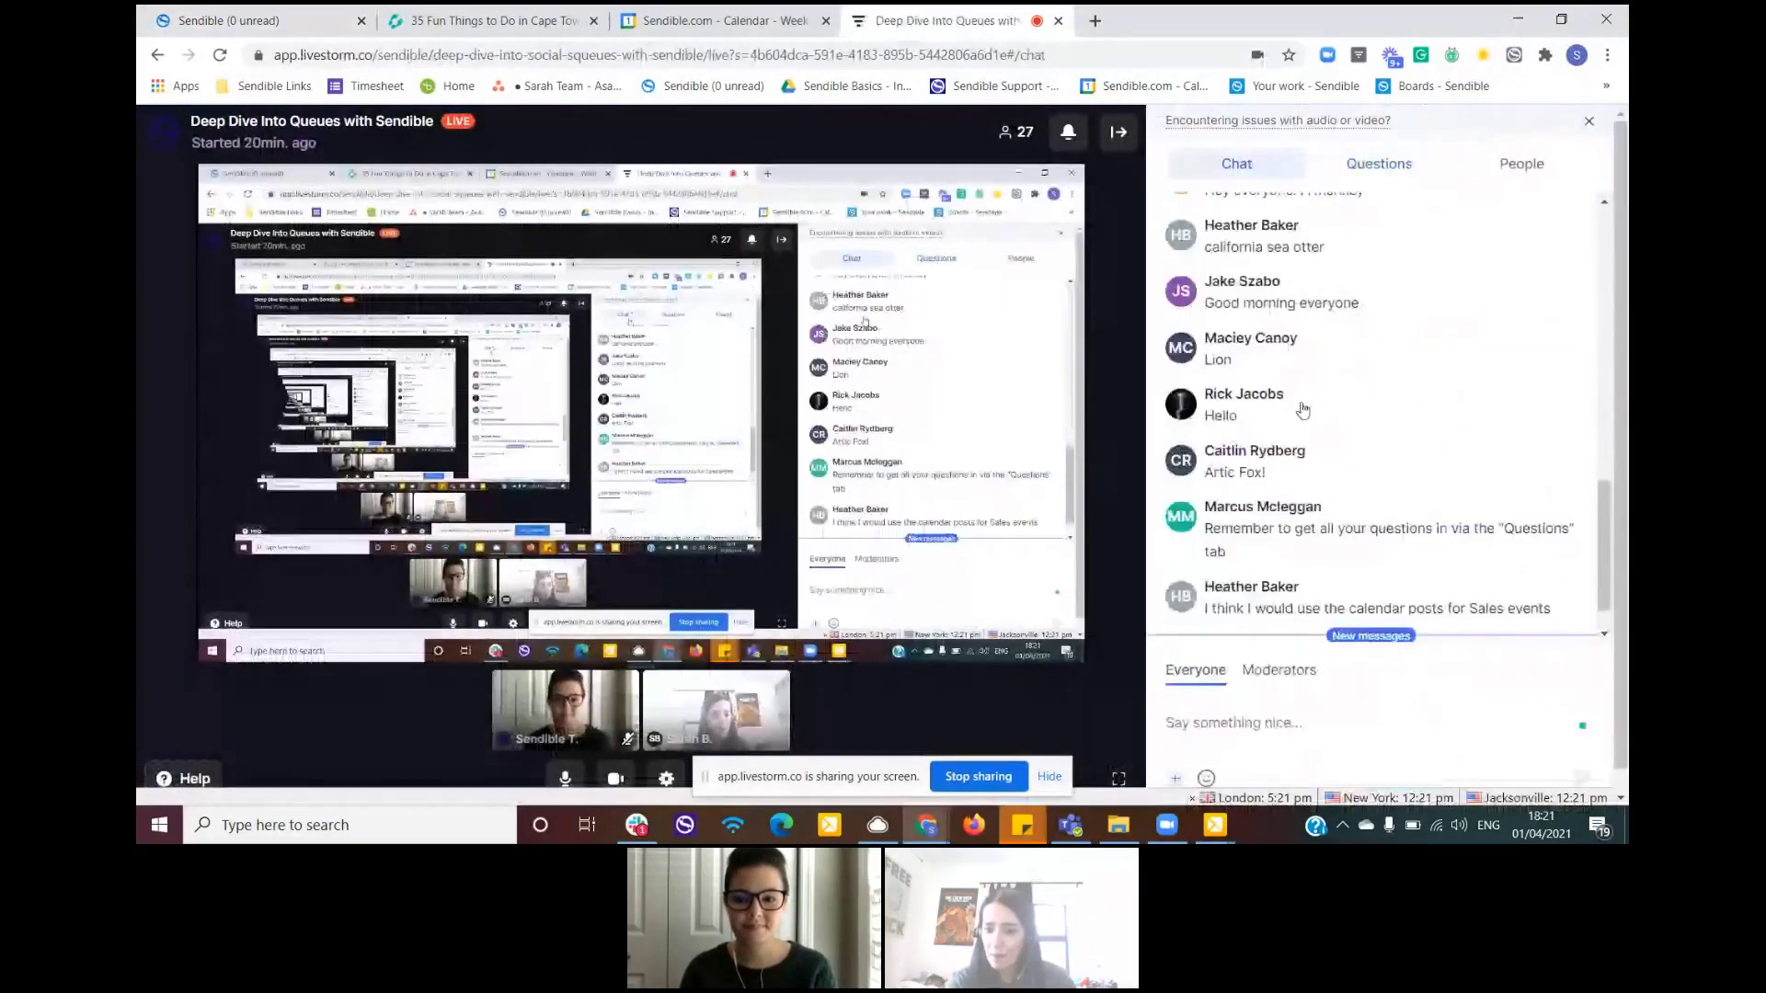
scroll(1401, 614, "down", 1)
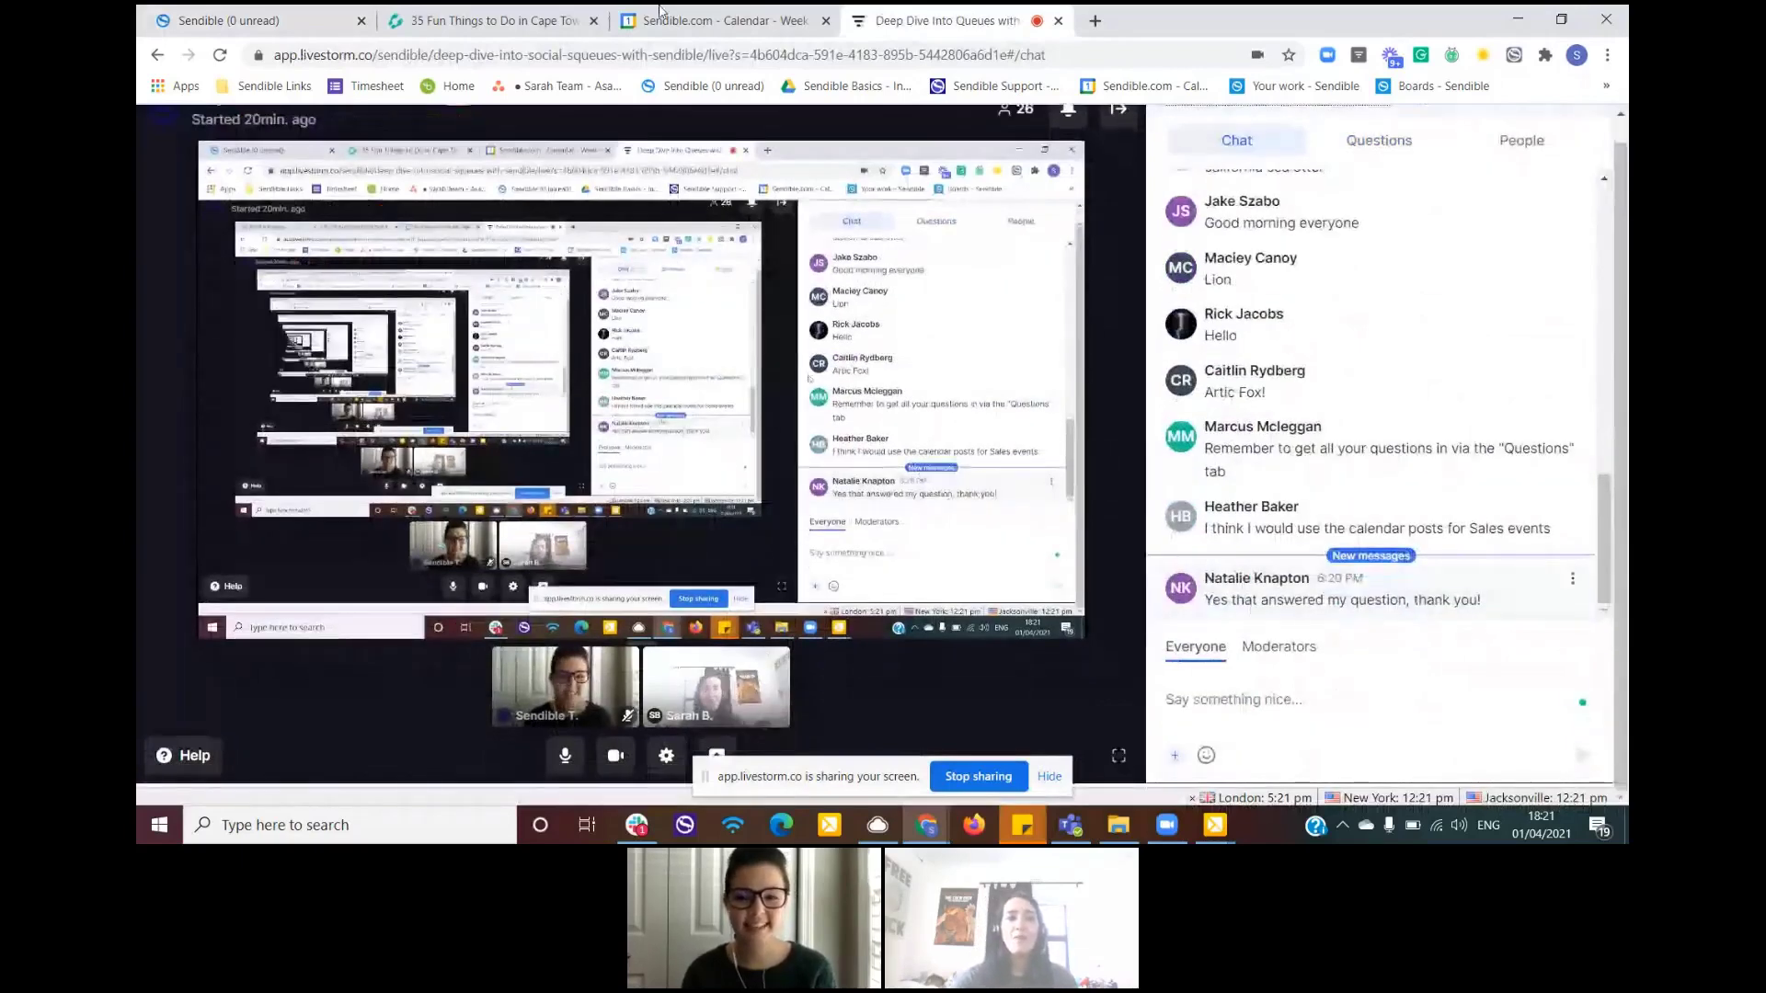
left_click(221, 21)
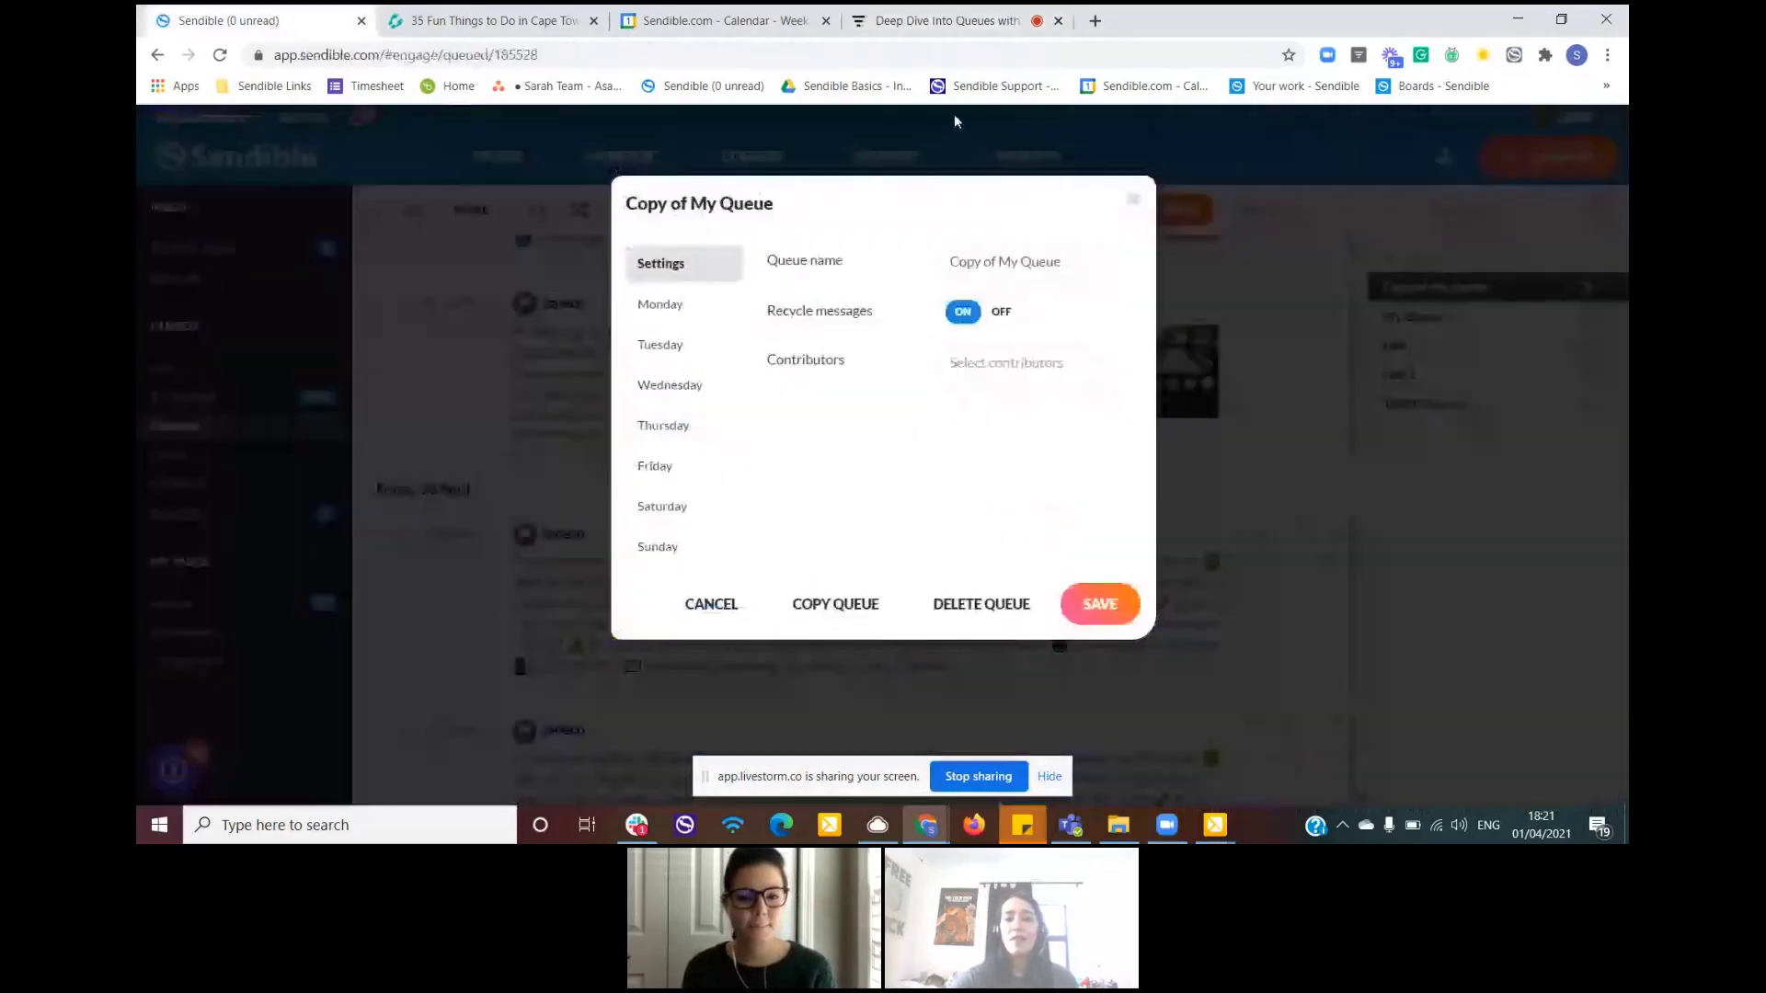
left_click(1134, 201)
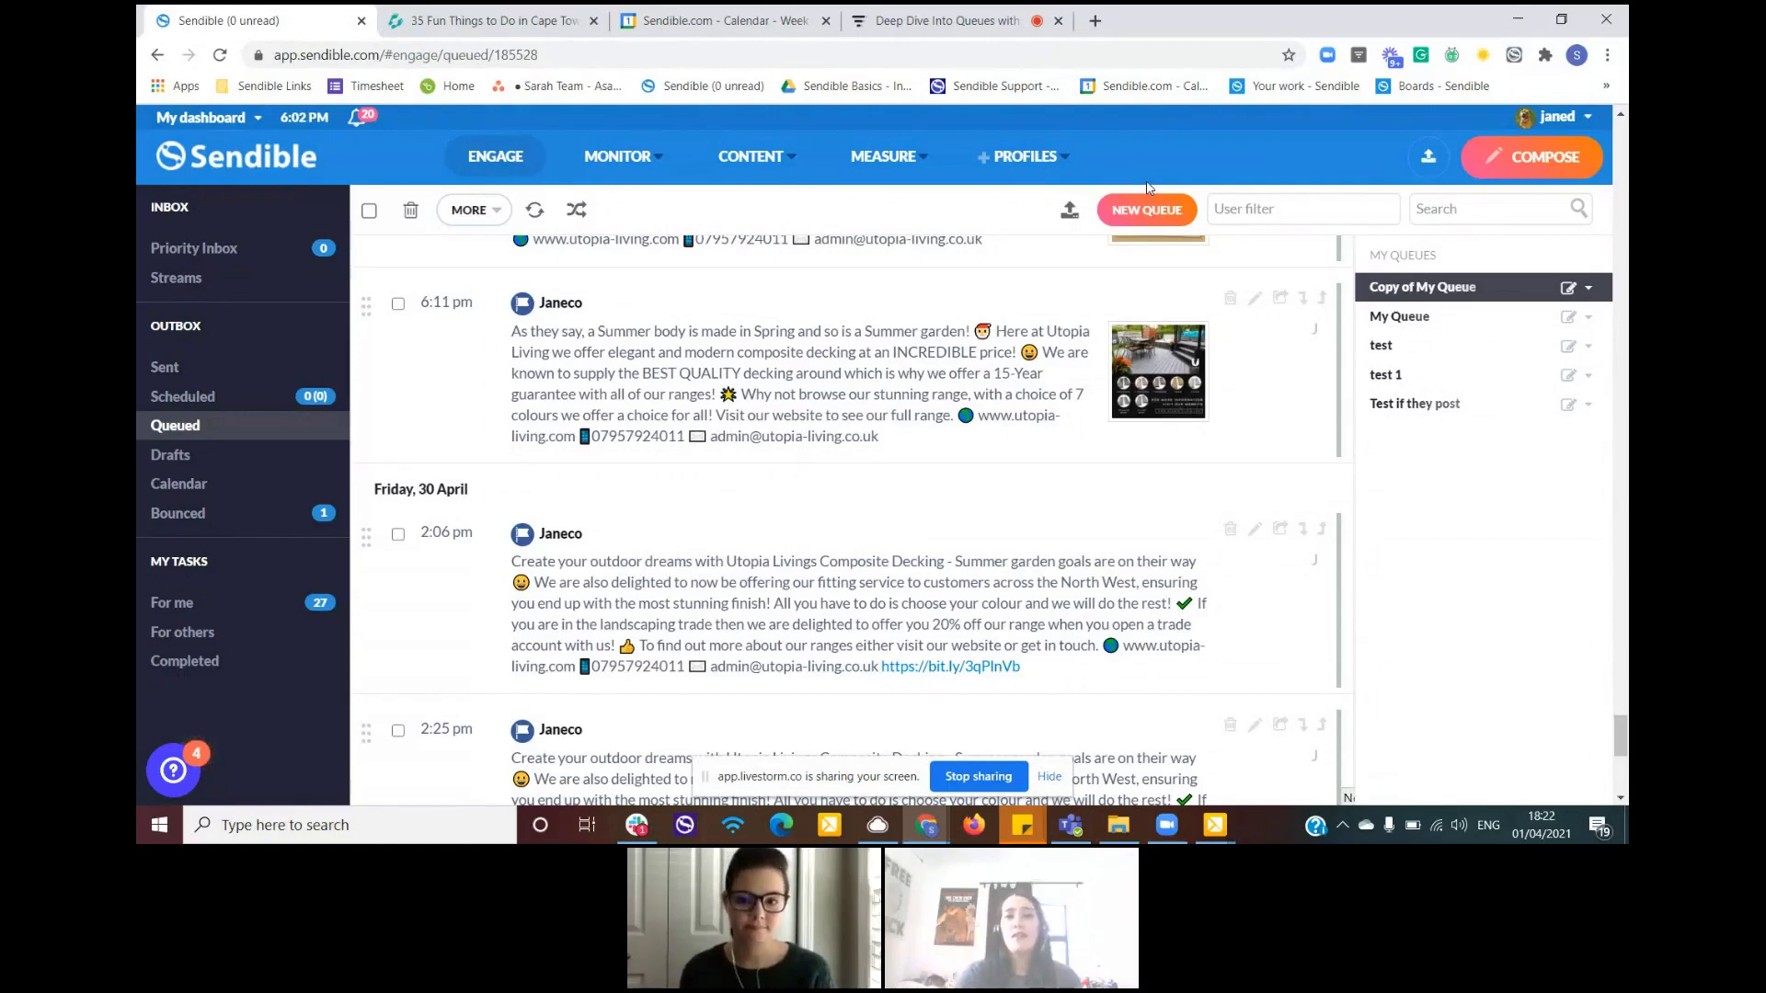
- Look through all attendee questions in the Livestorm webinar room for unanswered ones, and stop sharing the screen
left_click(888, 34)
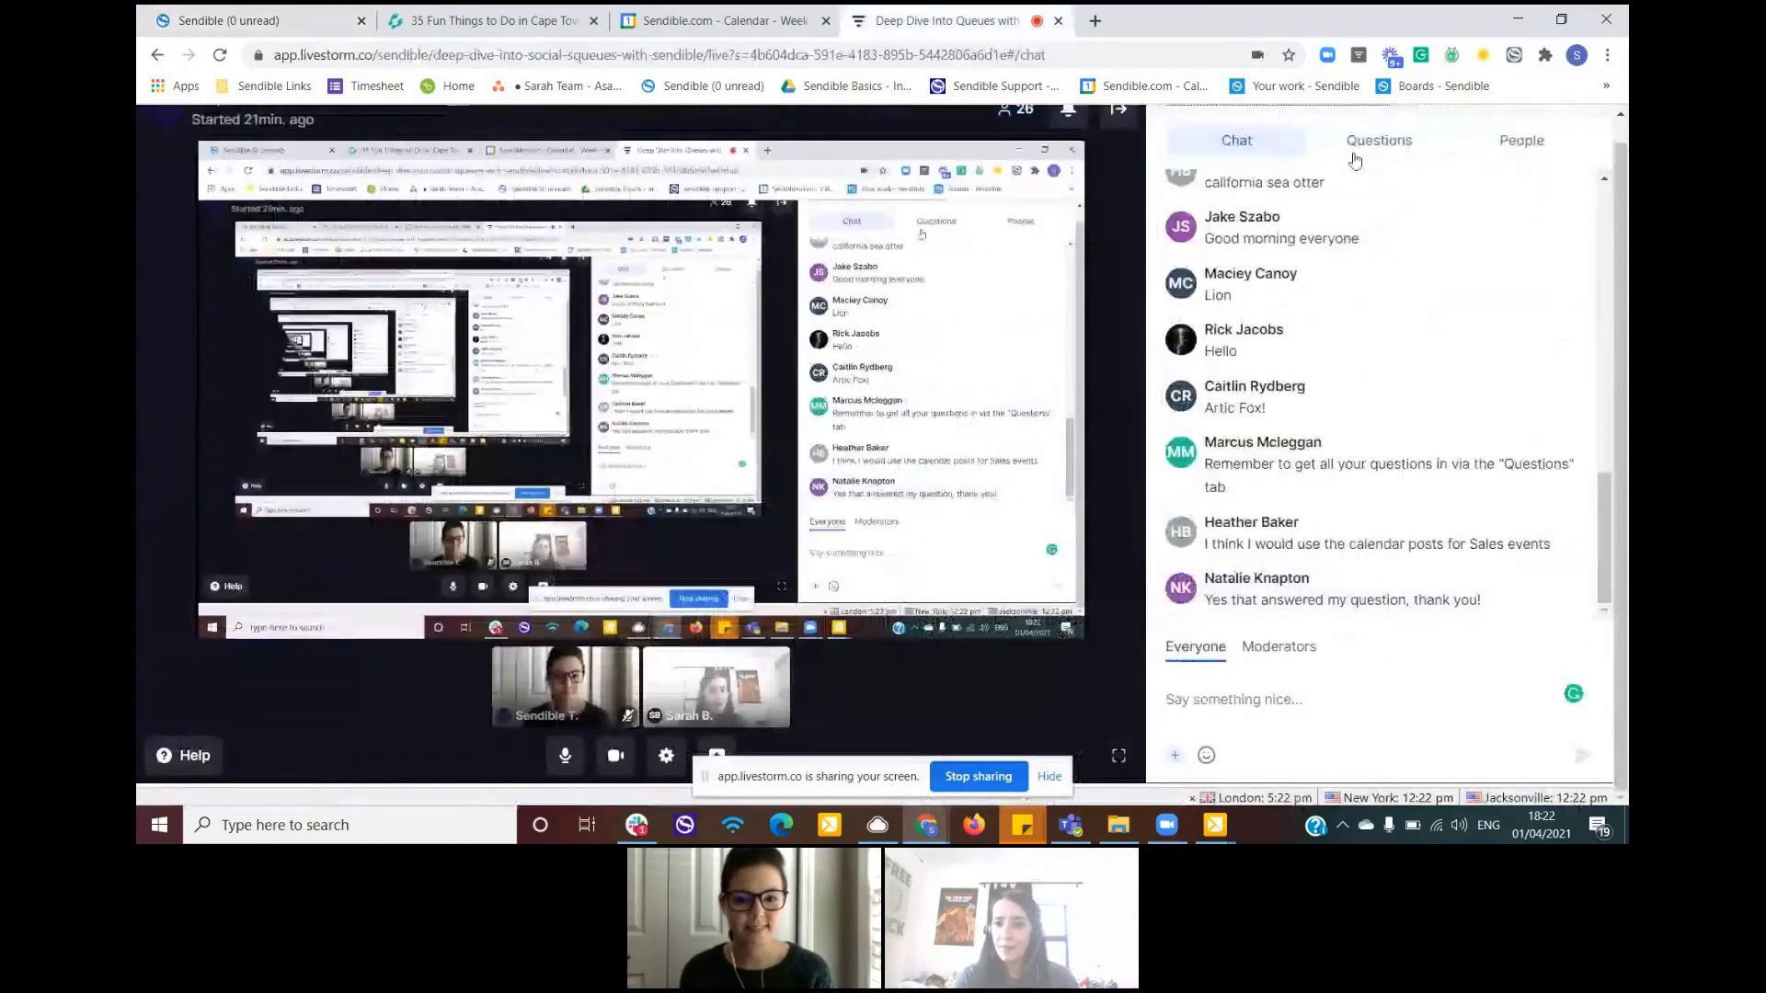
left_click(1377, 137)
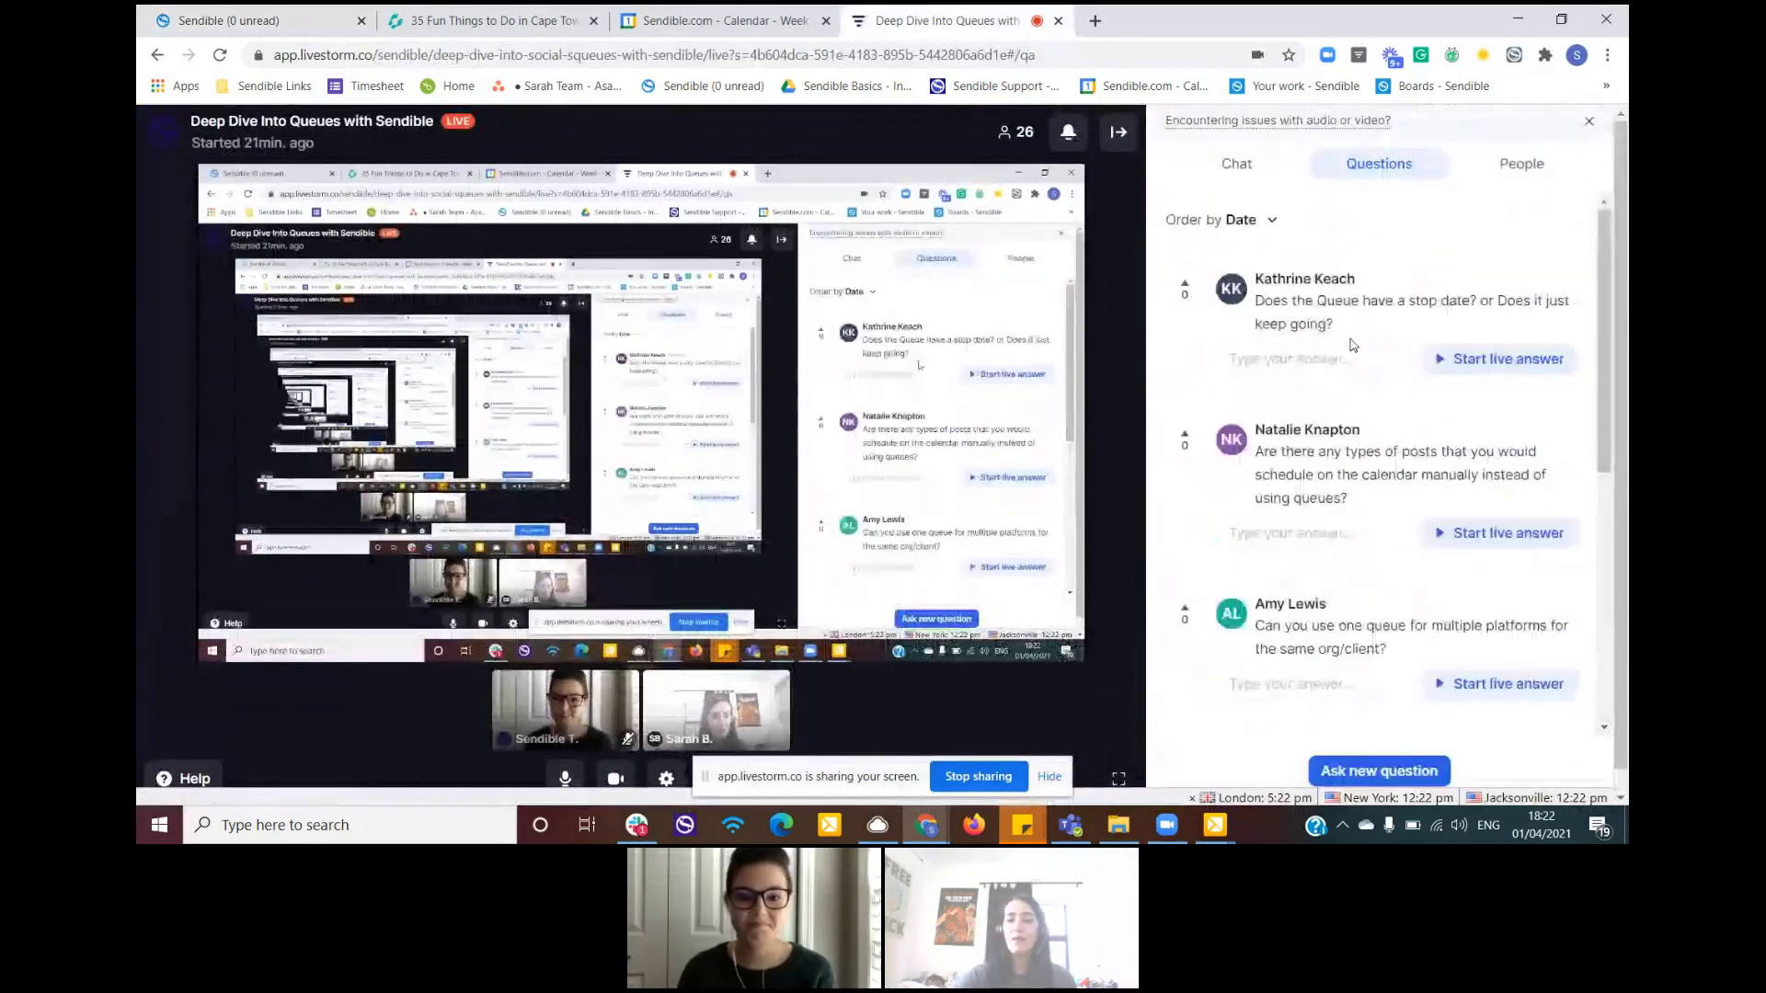
scroll(1494, 596, "down", 3)
scroll(1494, 596, "down", 3)
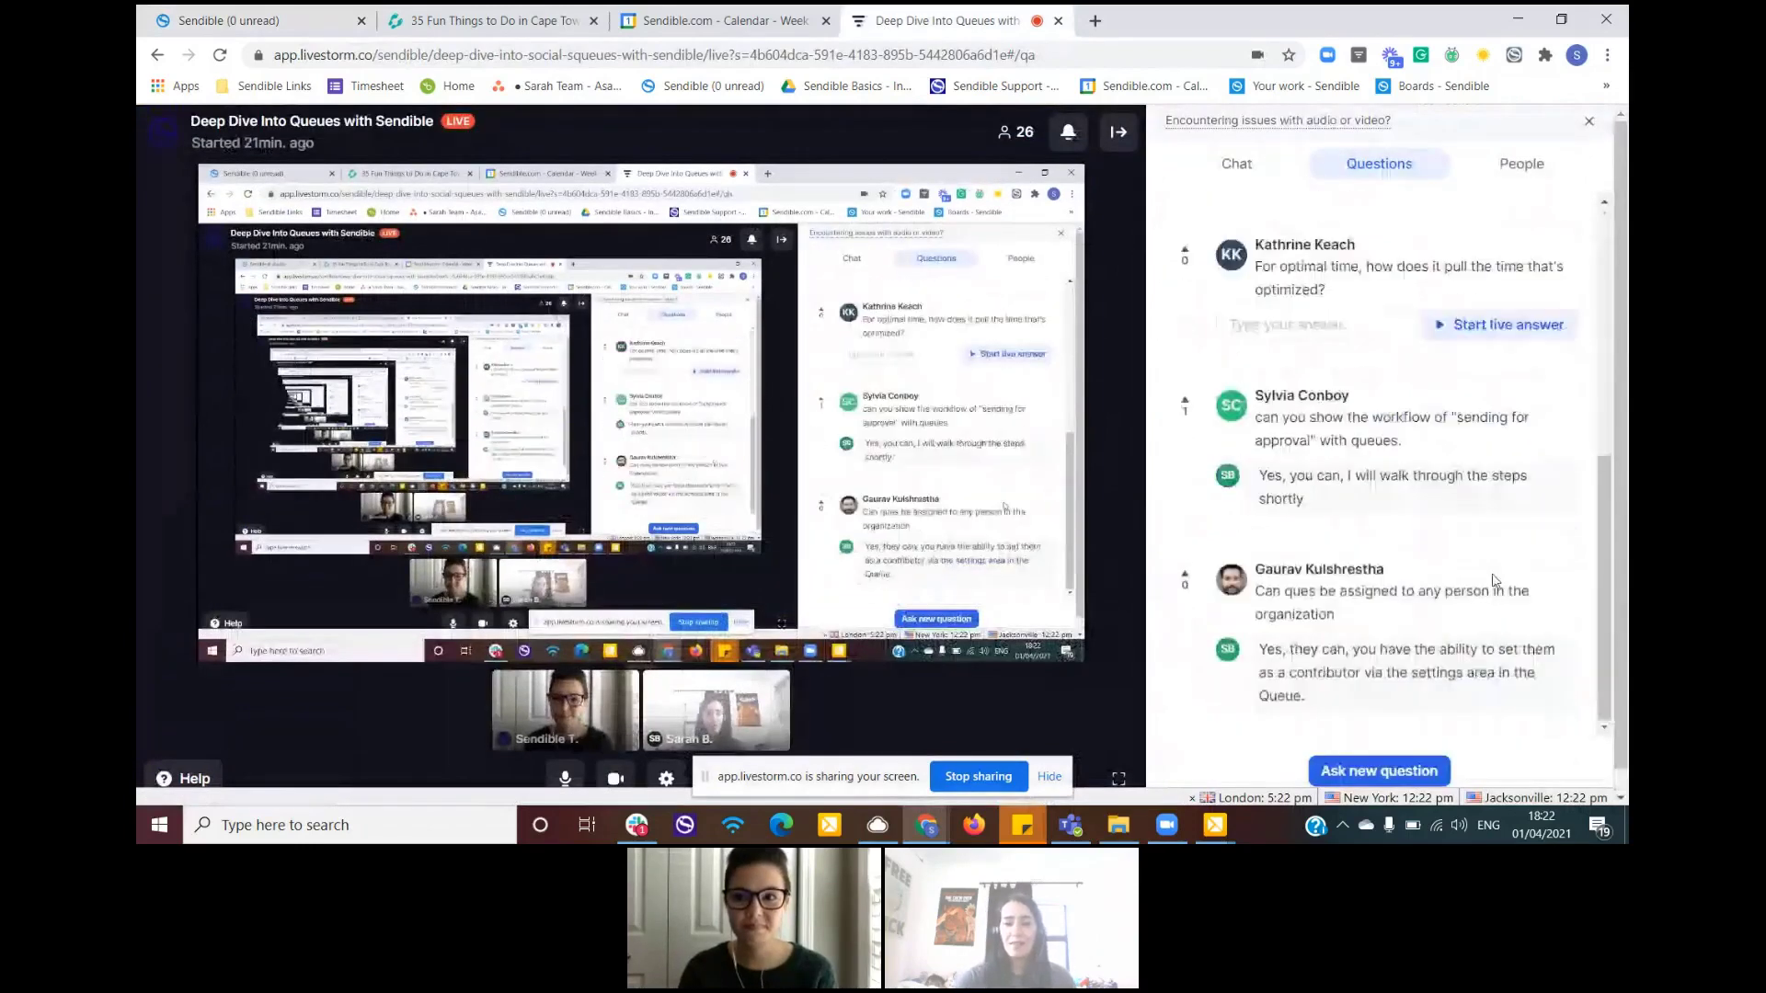
scroll(1489, 570, "up", 3)
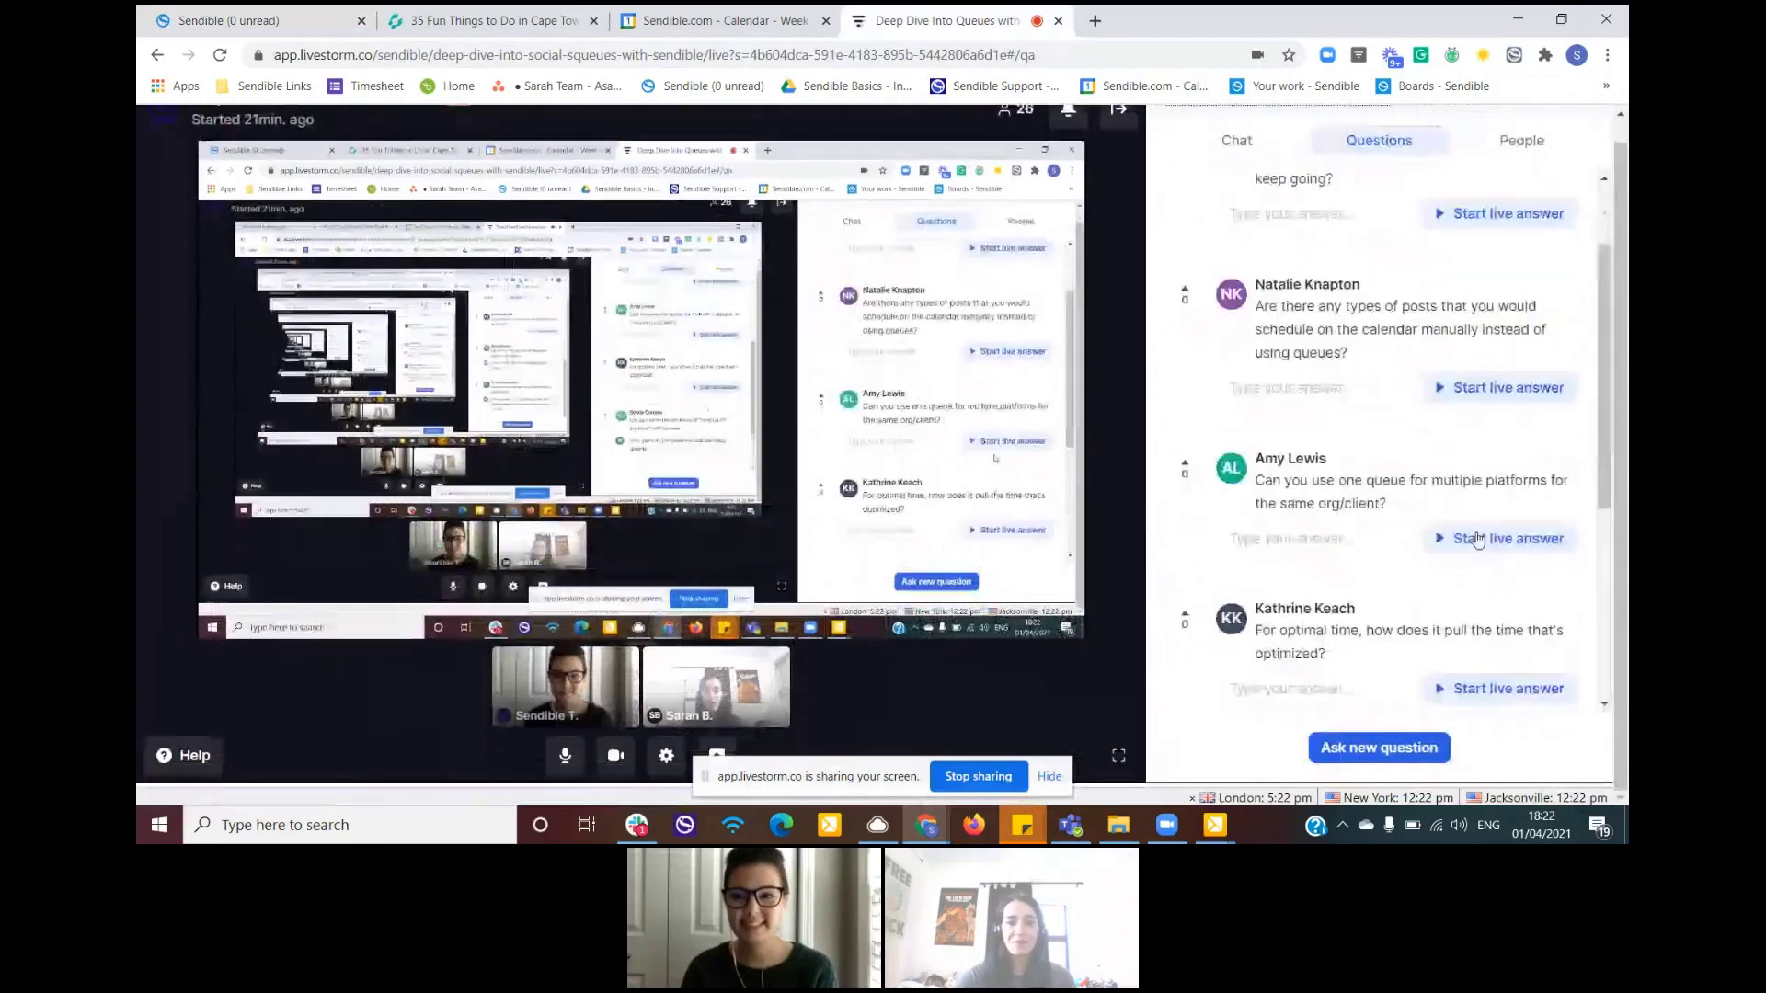
scroll(1477, 540, "up", 2)
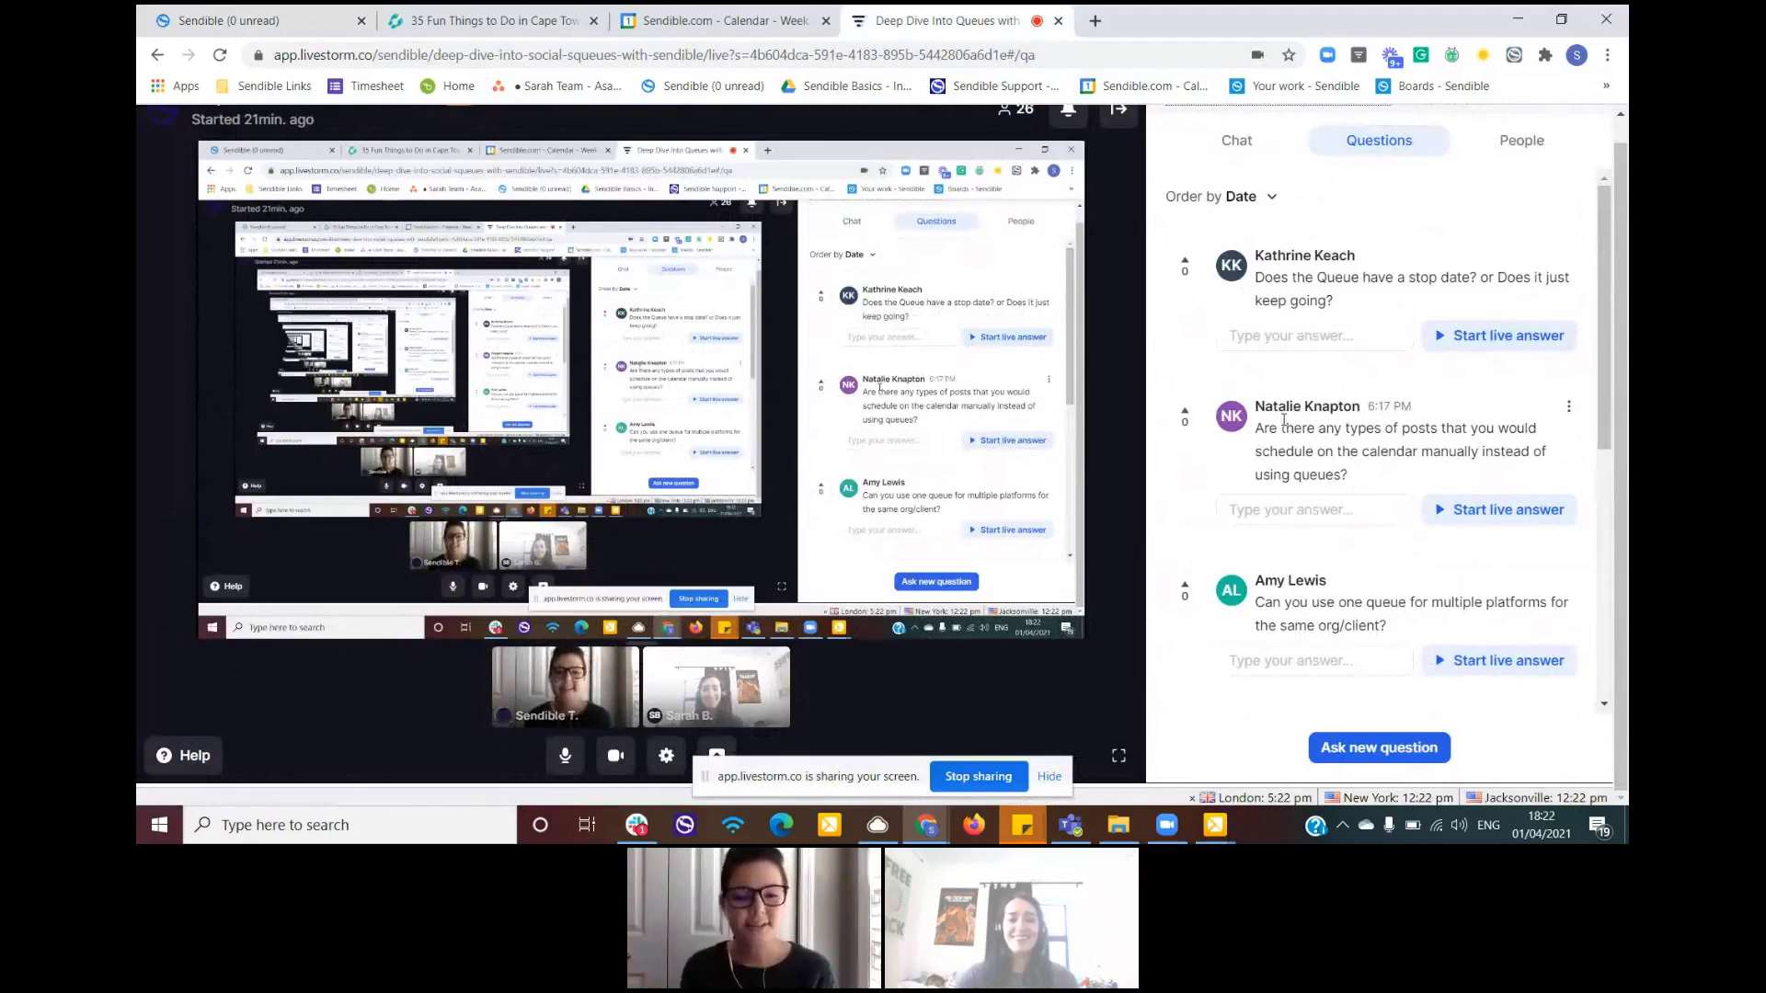
left_click(932, 782)
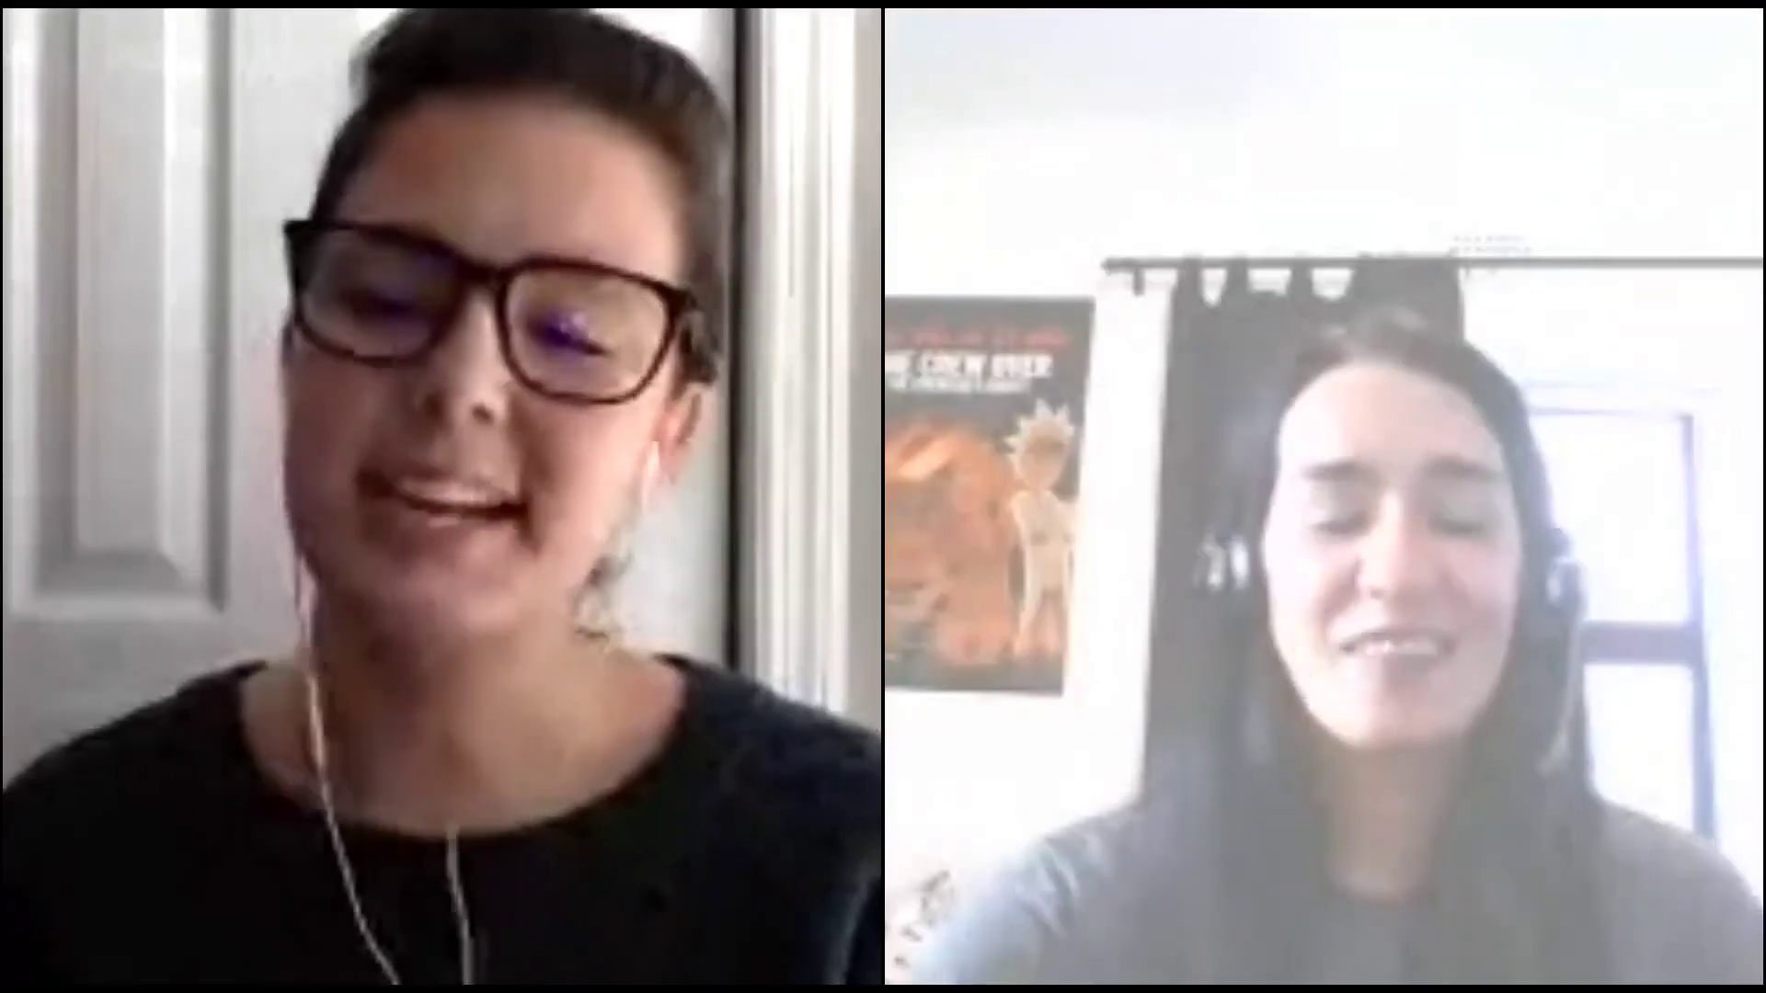